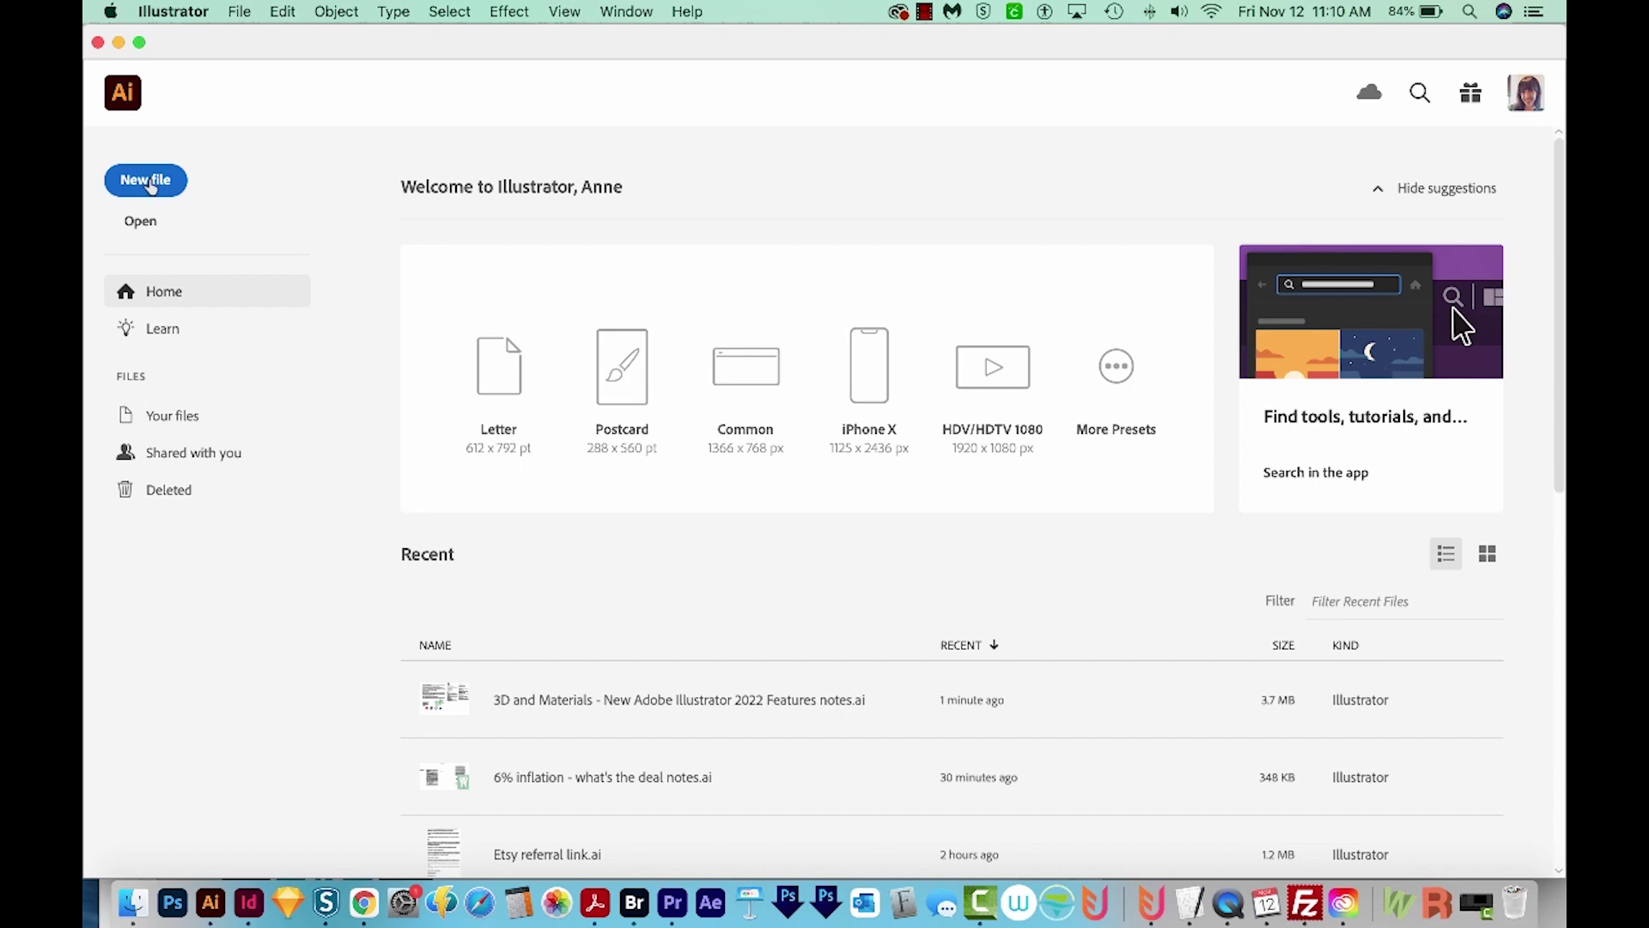
Create a blank Letter-size print document, Untitled-1, from the Print presets
click(147, 187)
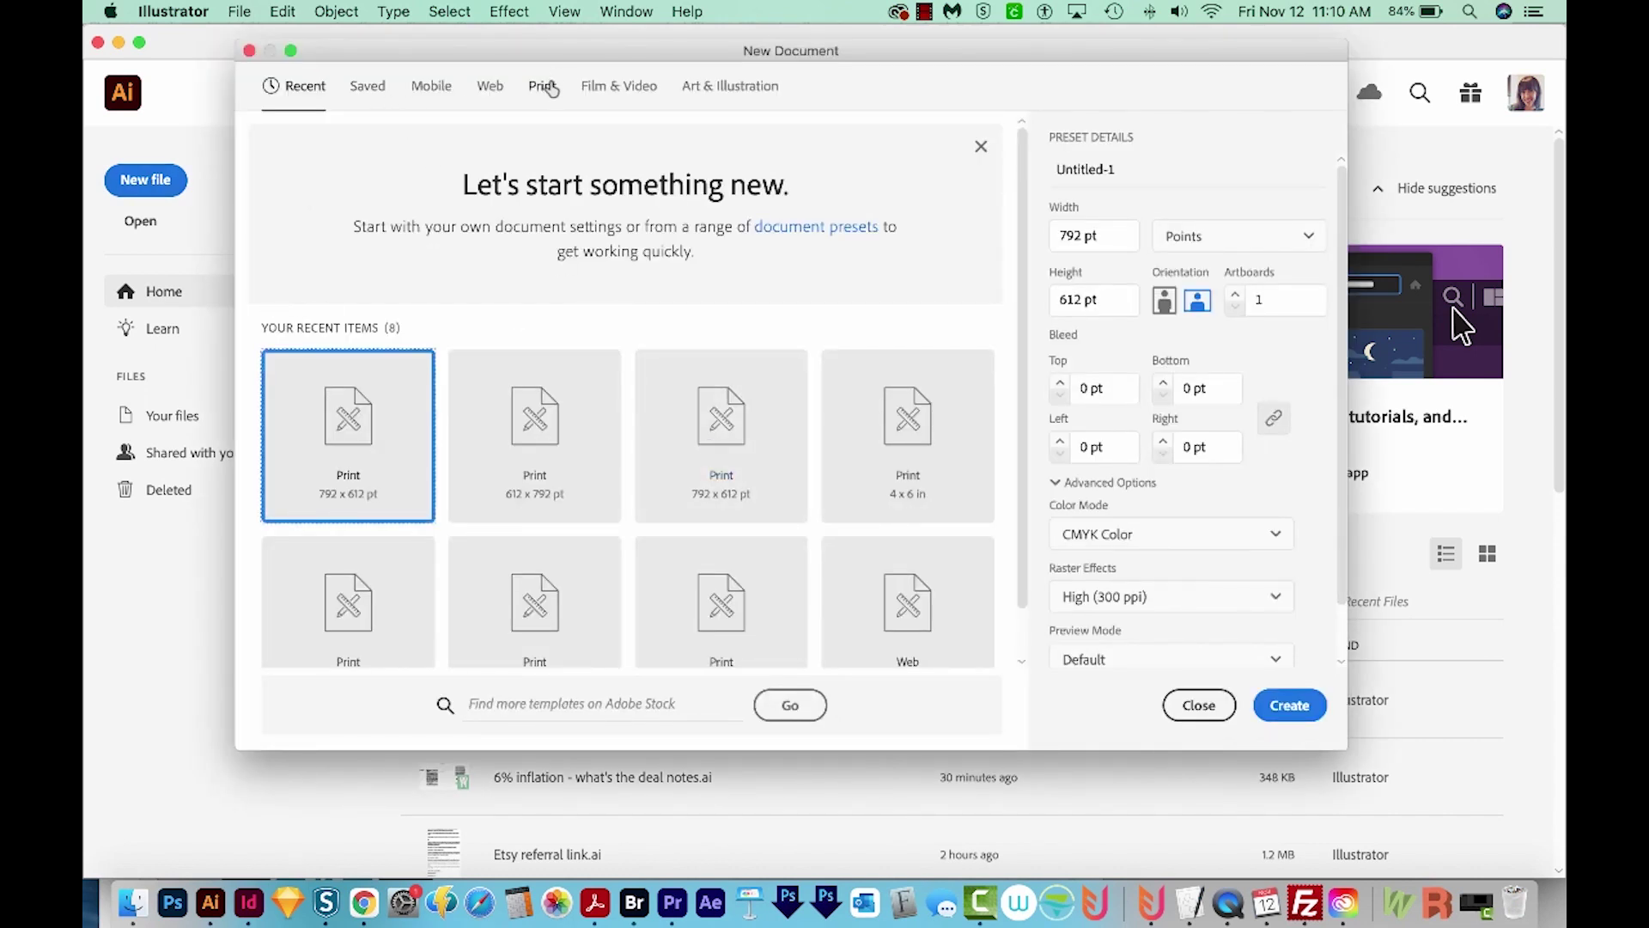
click(546, 88)
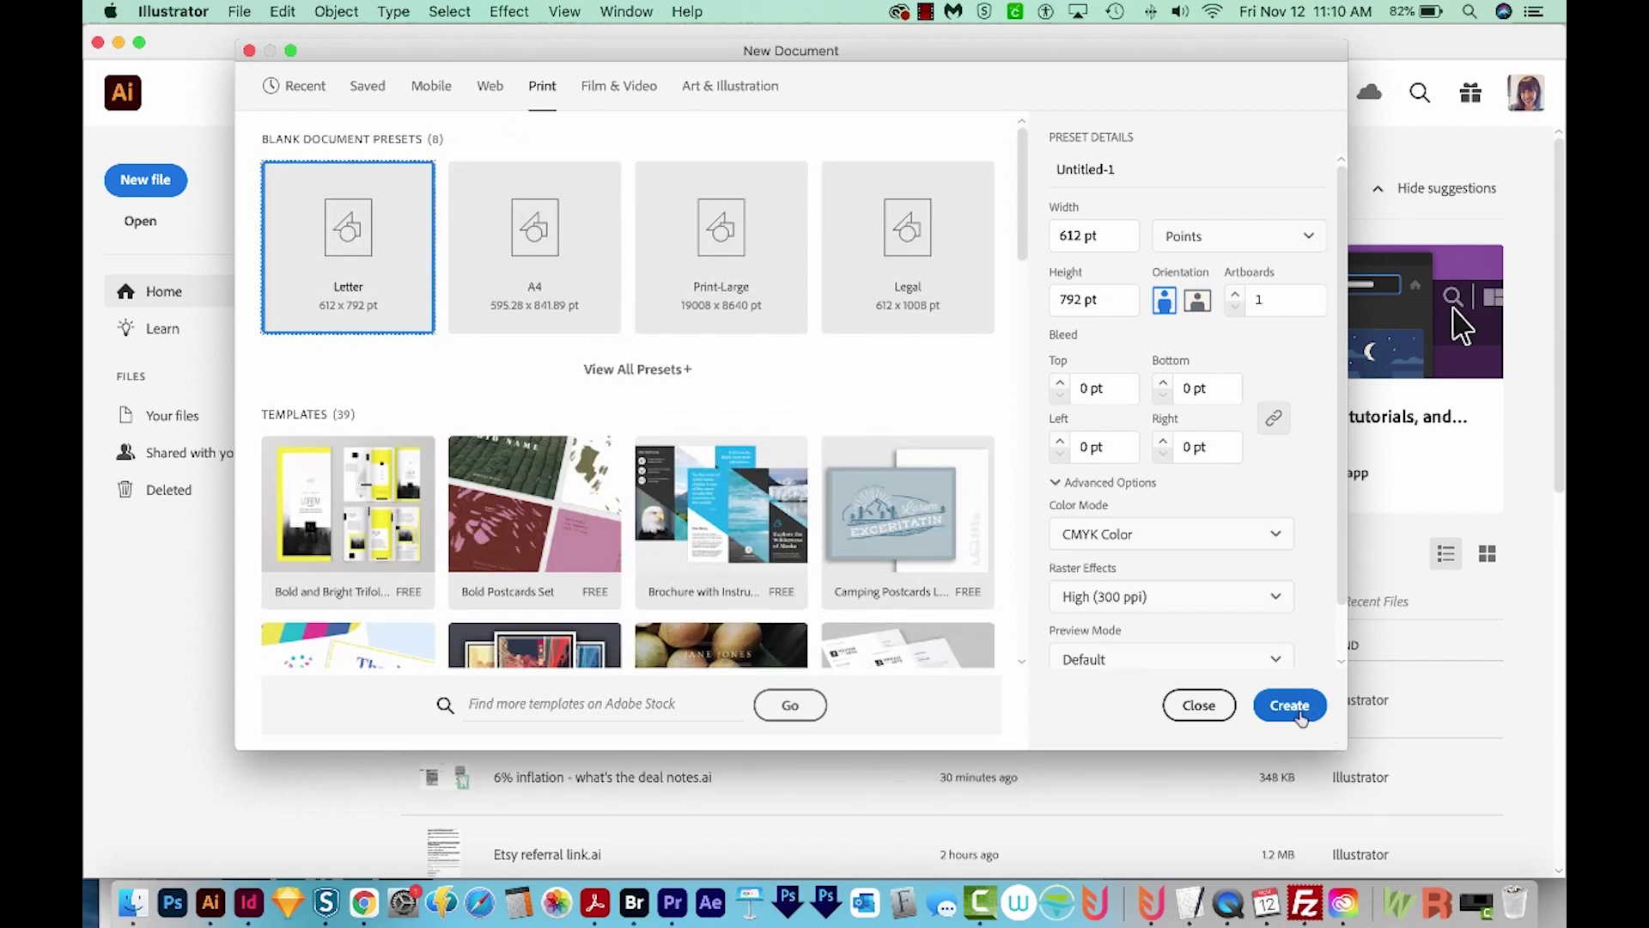
click(1298, 715)
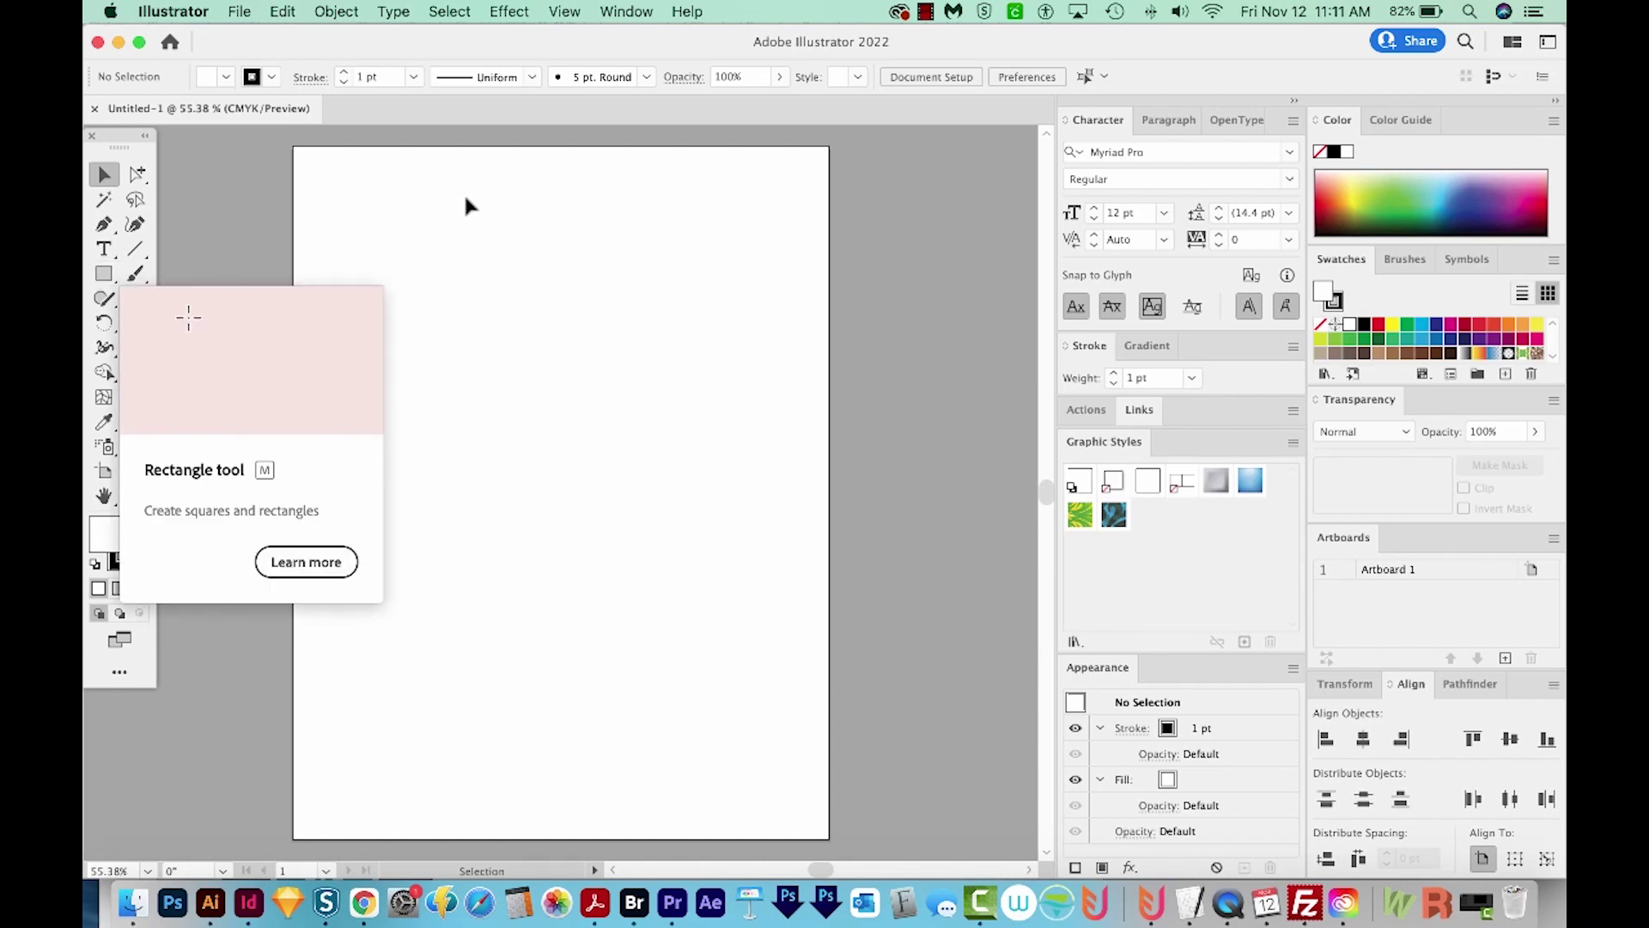
Draw a circle near the top-left, filled red (#db5656) with no stroke
key(l)
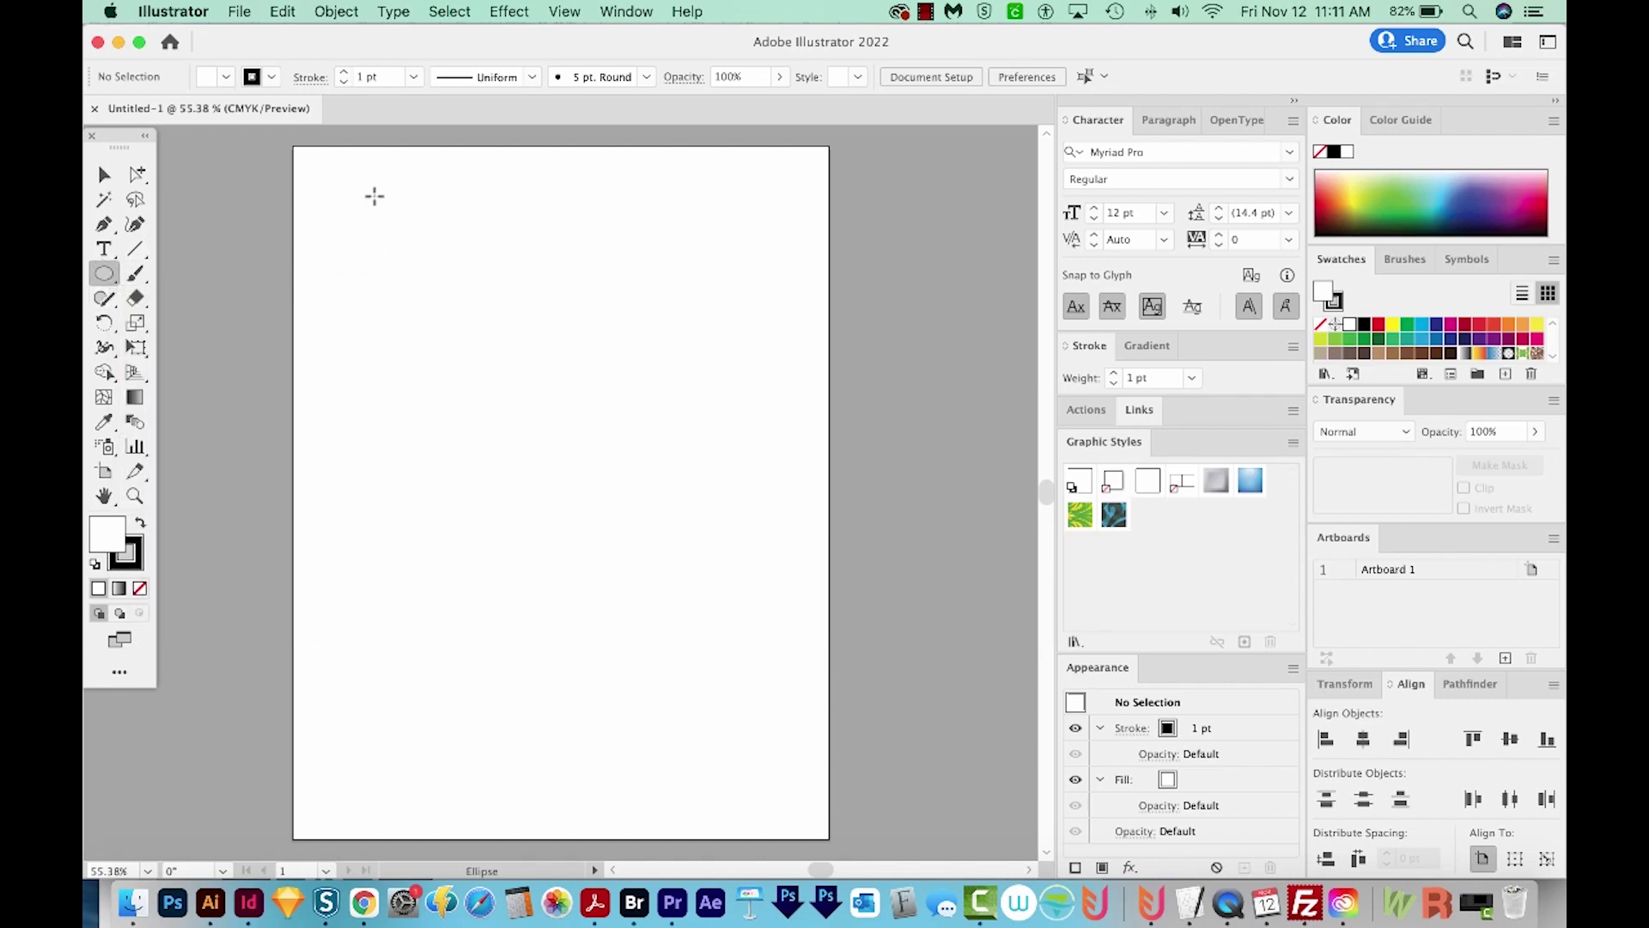
drag(360, 220, 439, 294)
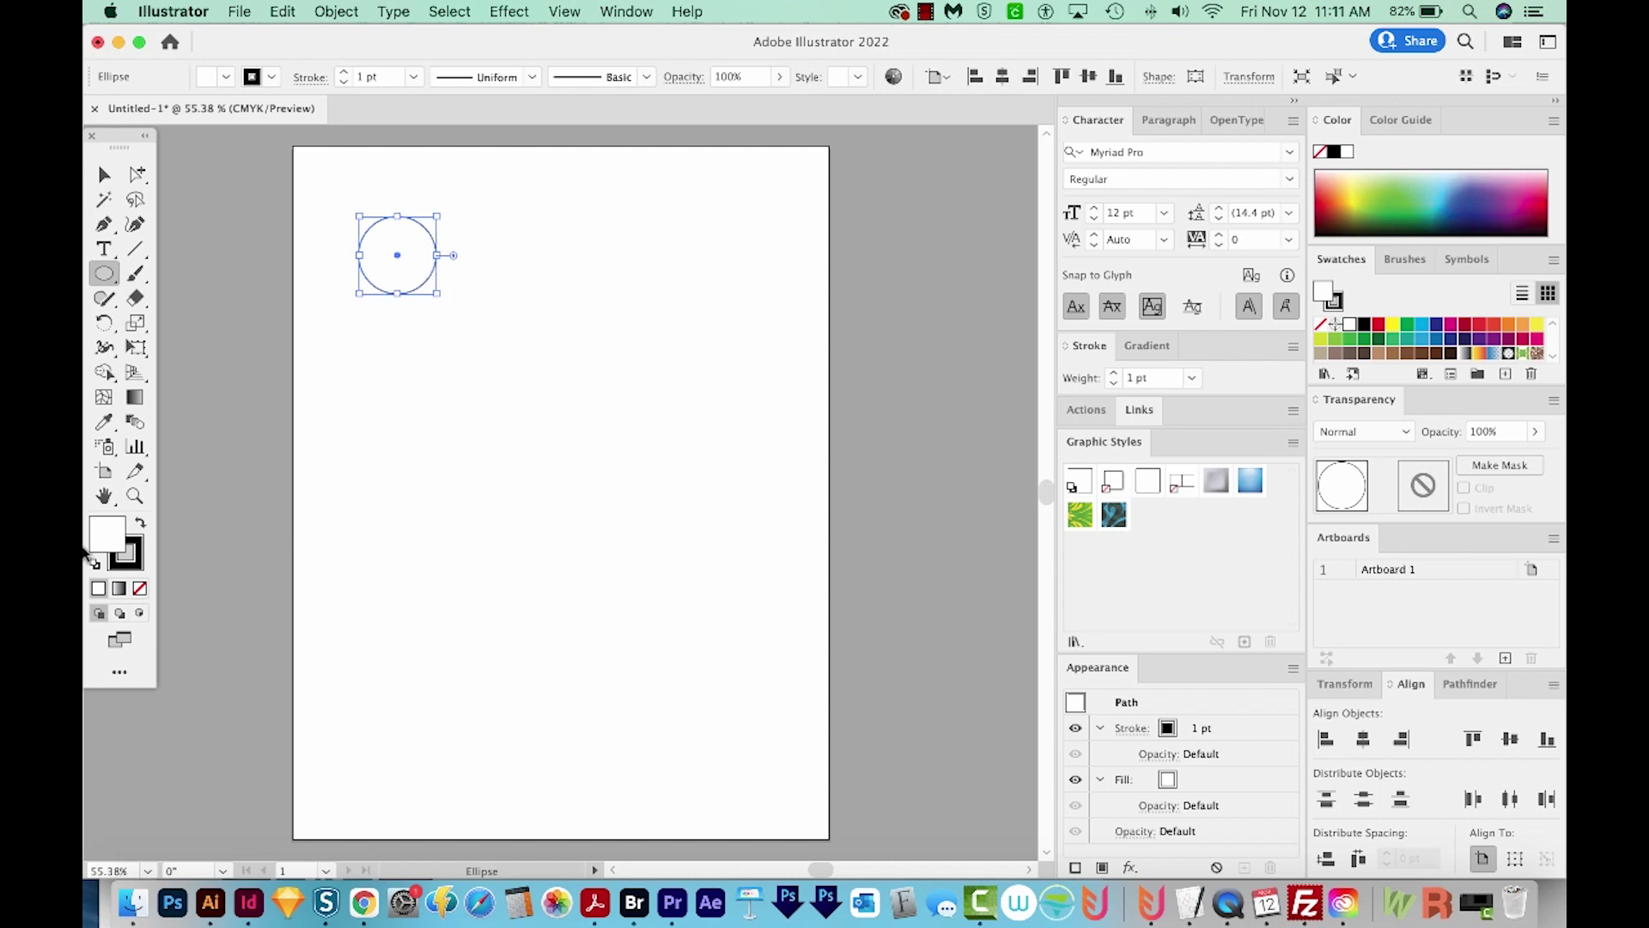
double_click(109, 541)
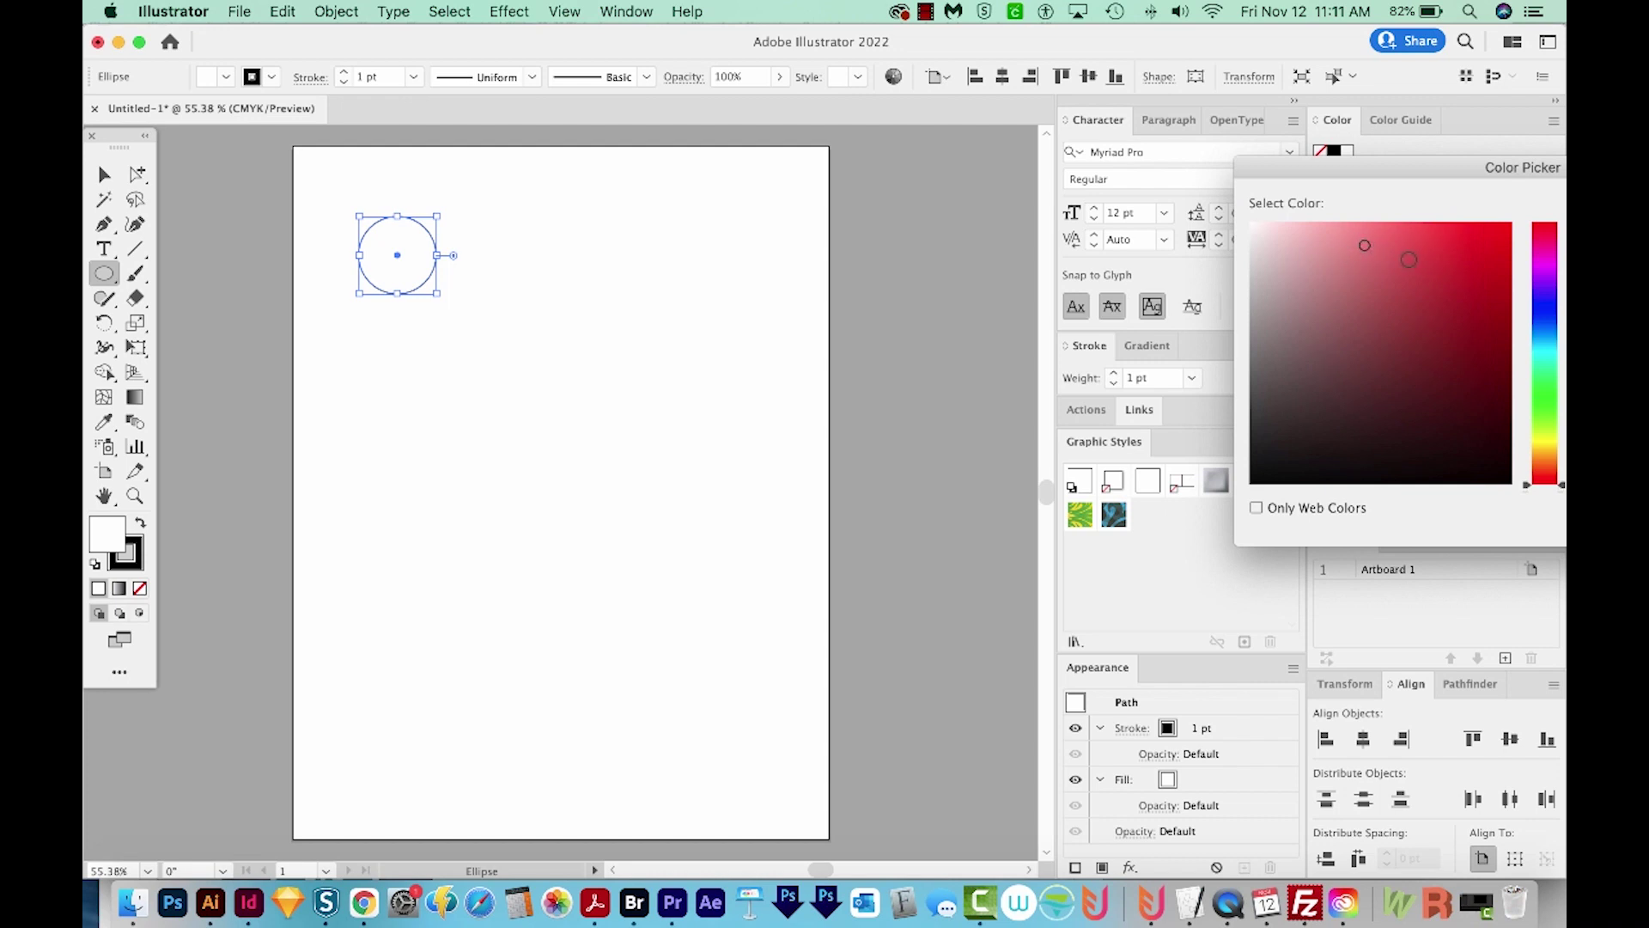
drag(1448, 180, 1100, 129)
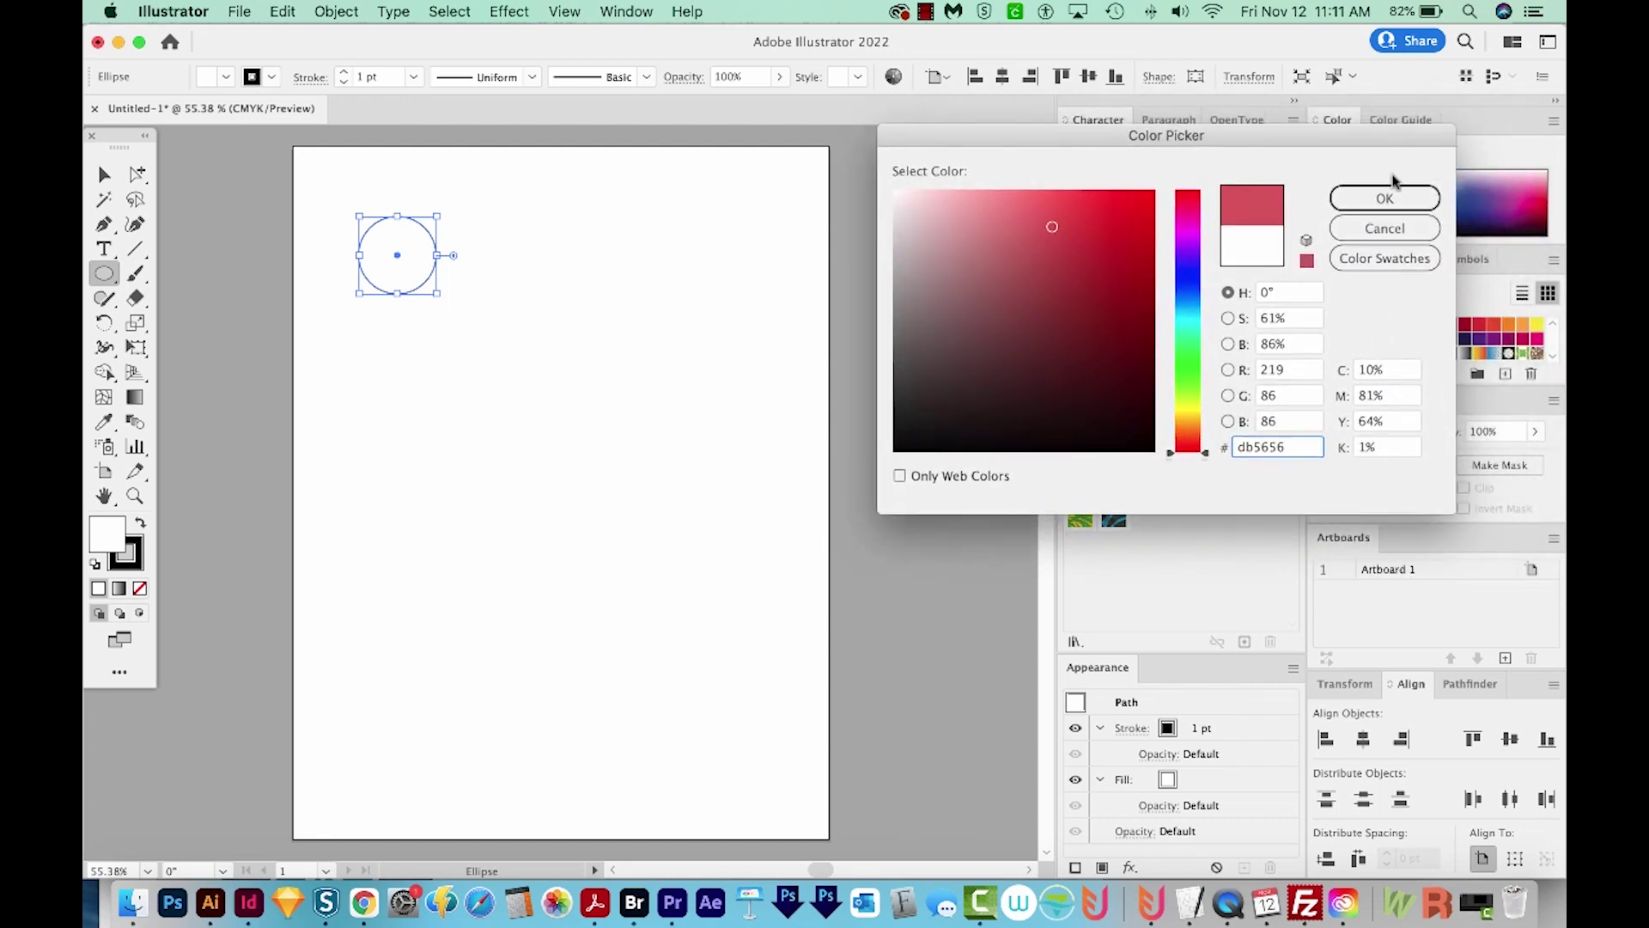
click(1387, 200)
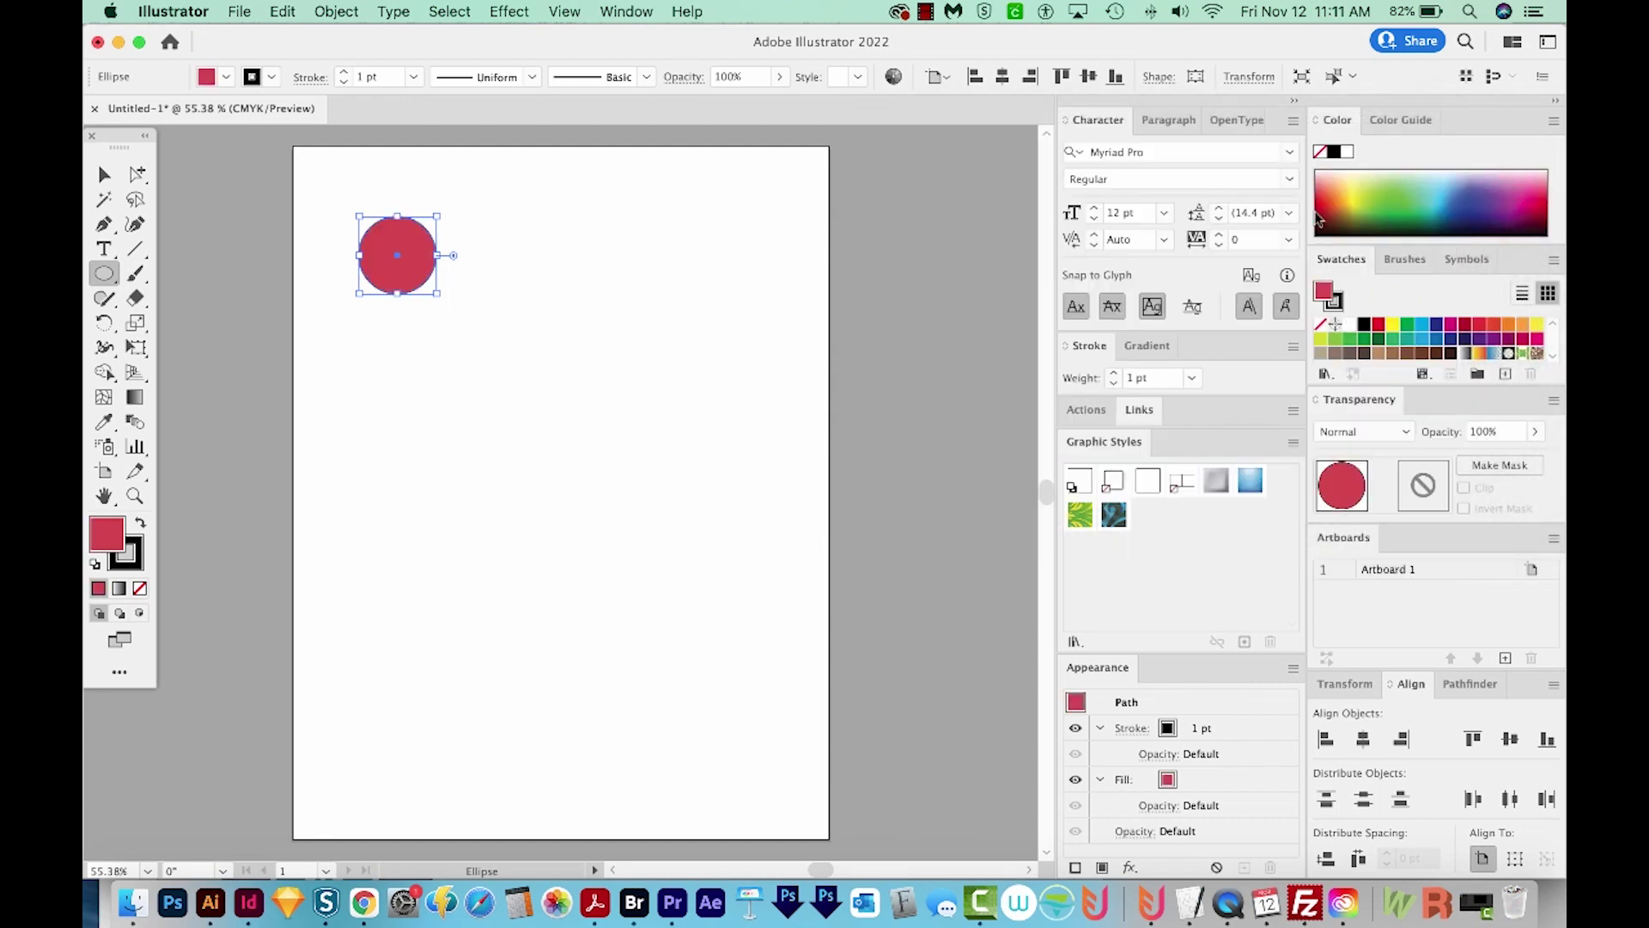
click(137, 571)
click(141, 589)
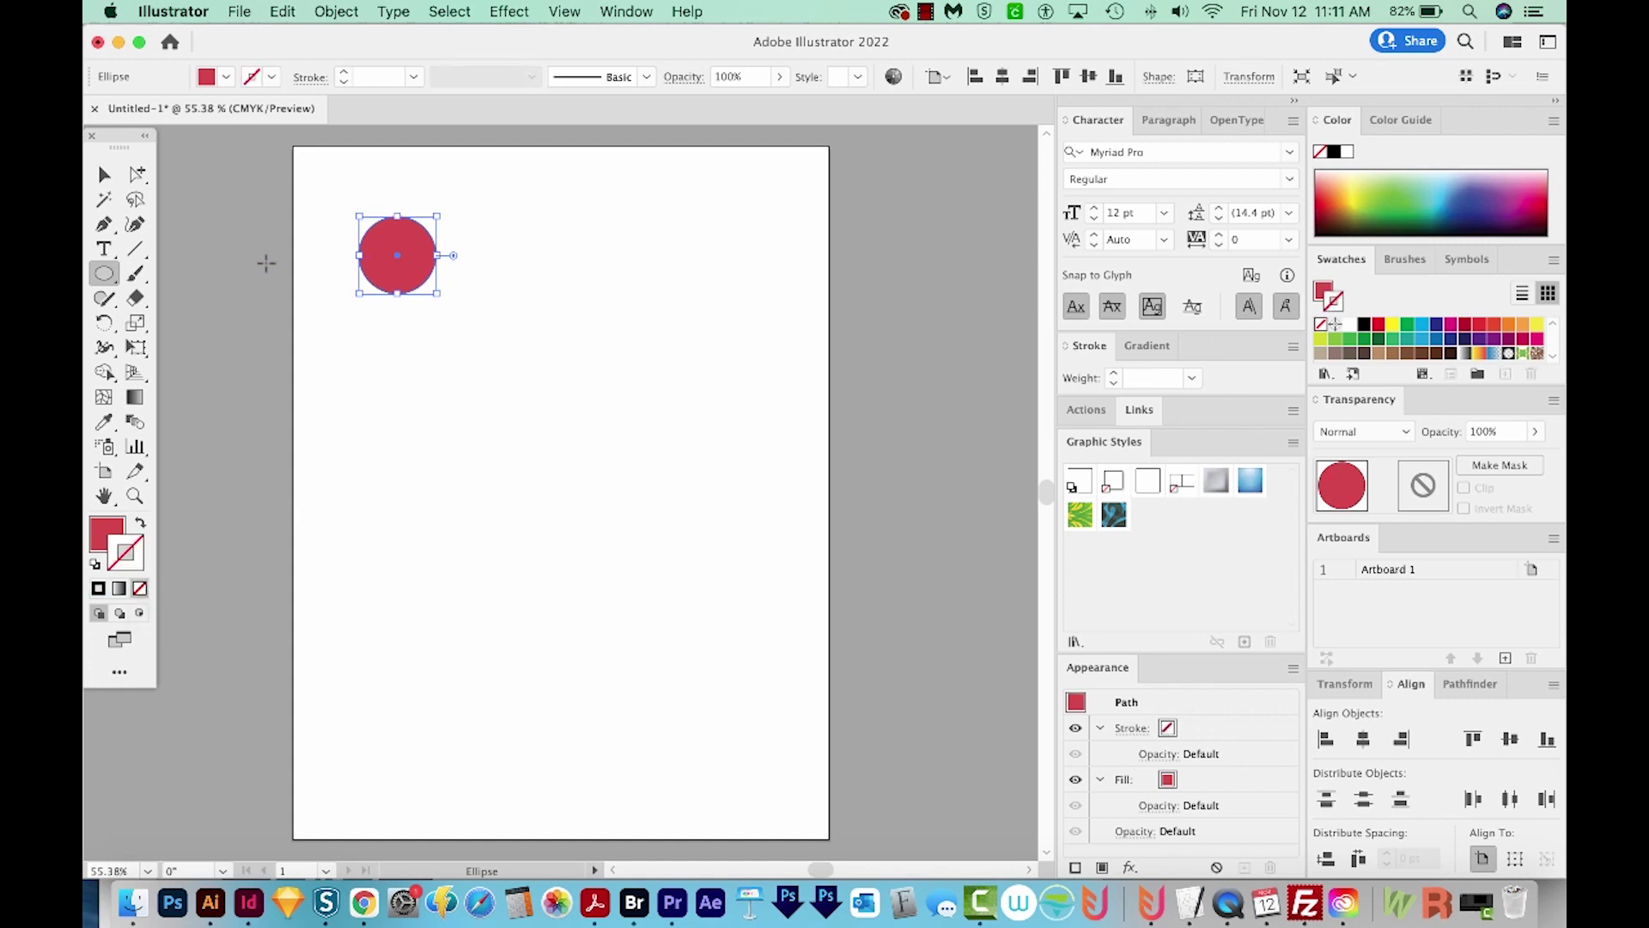
Draw a square to the right of the red circle and fill it green
key(m)
drag(472, 217, 556, 297)
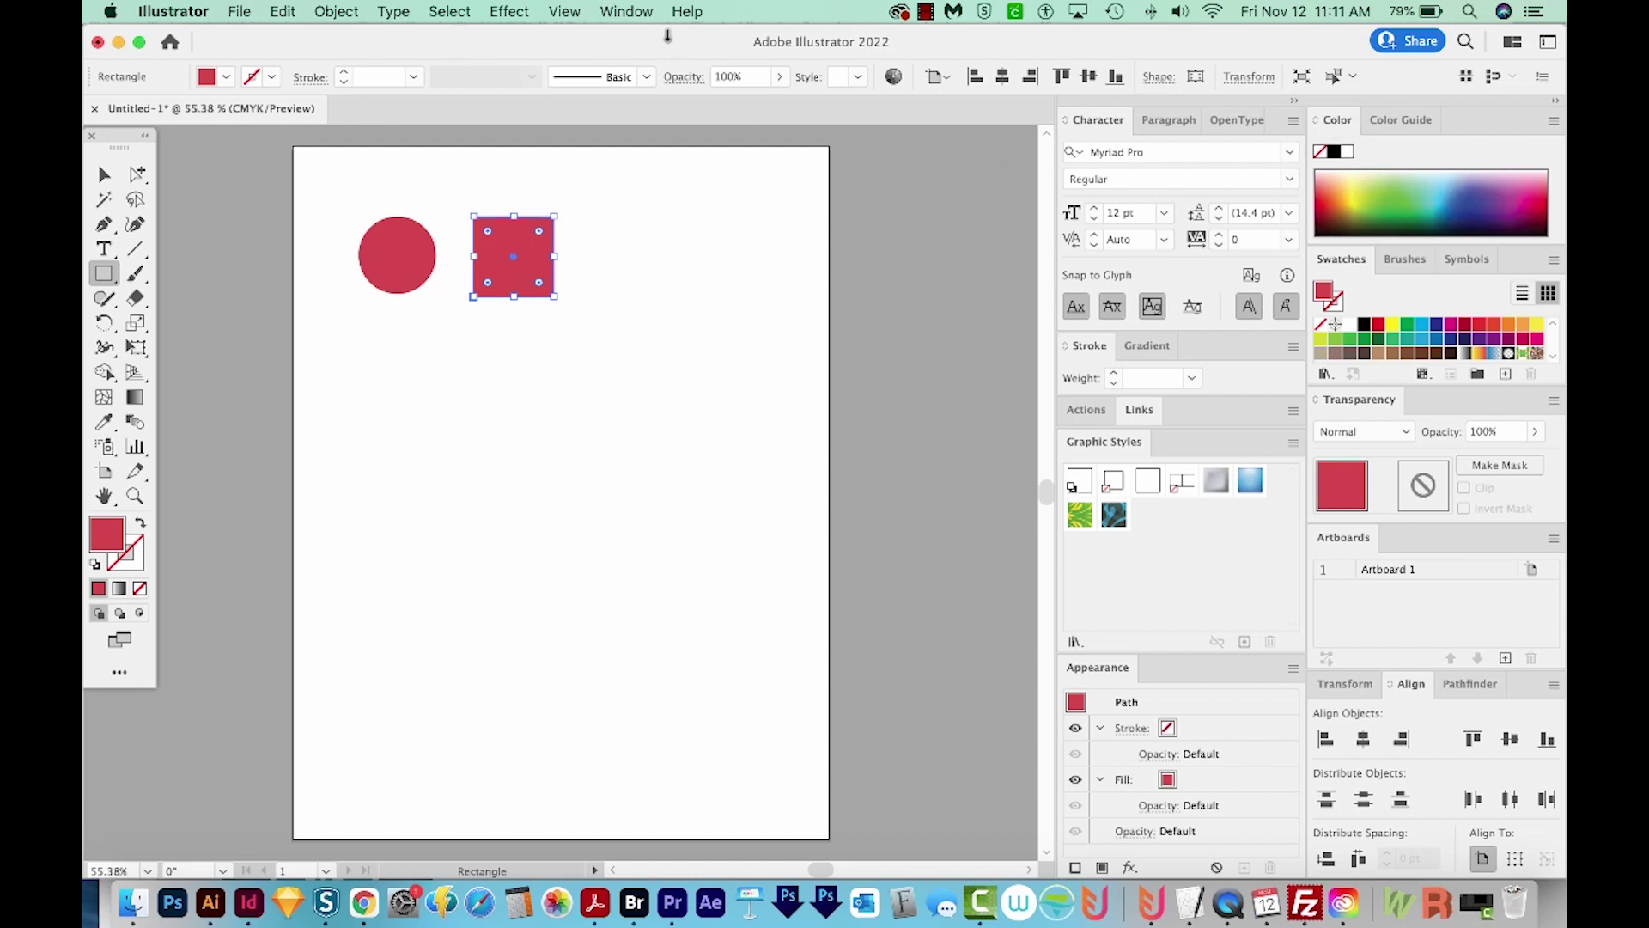
click(628, 14)
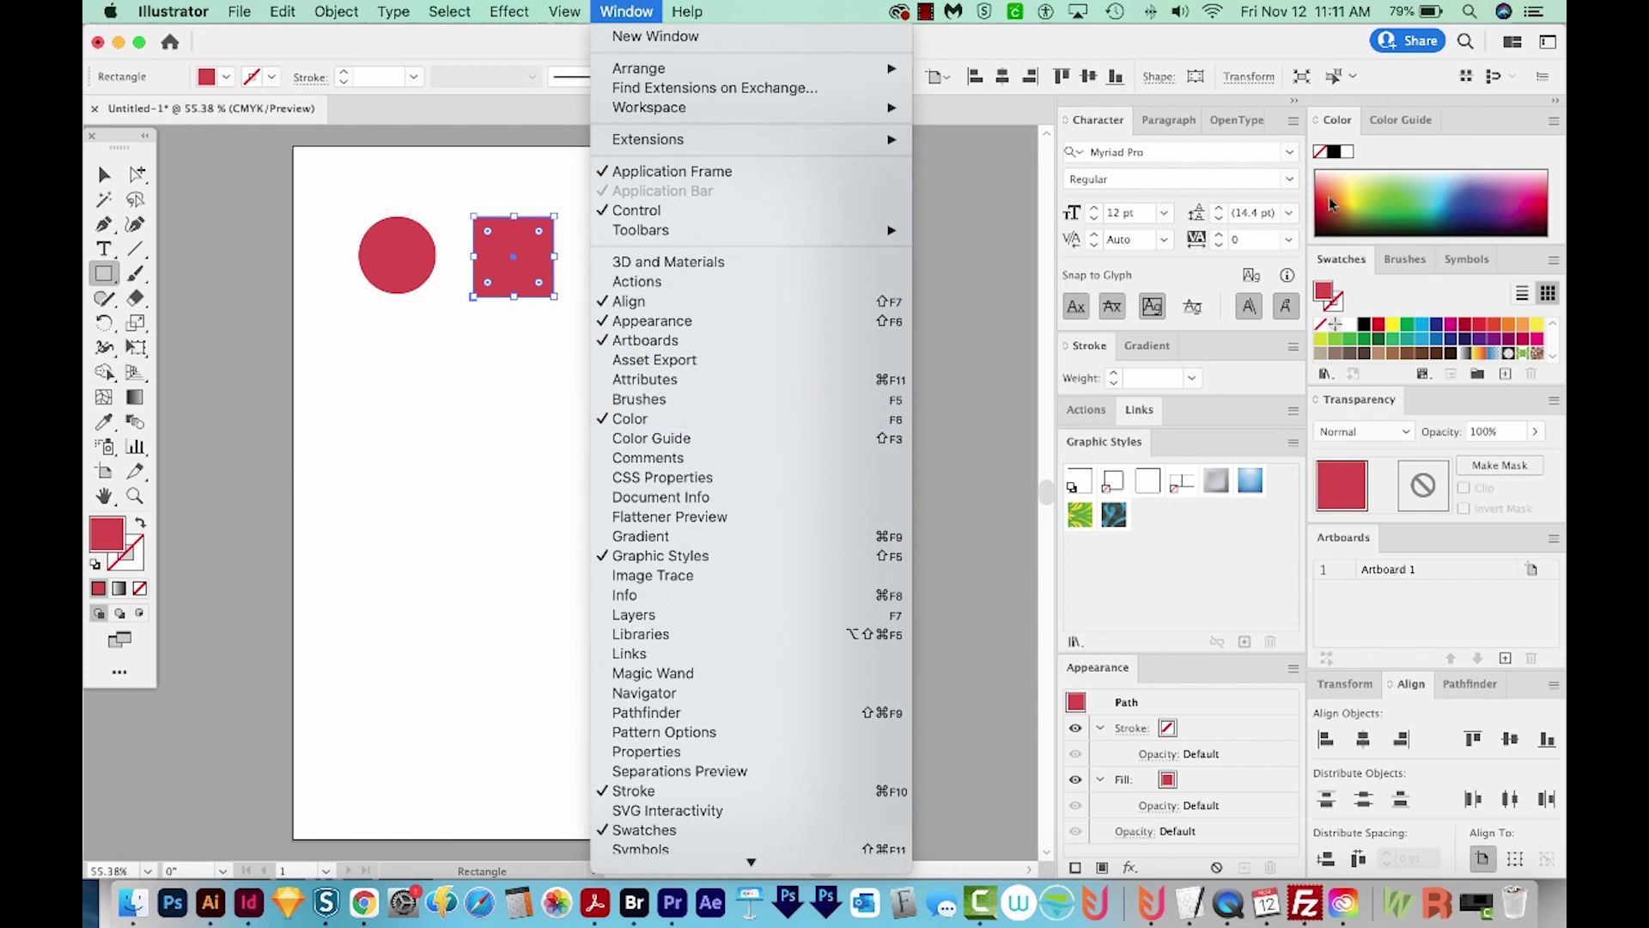
click(1217, 281)
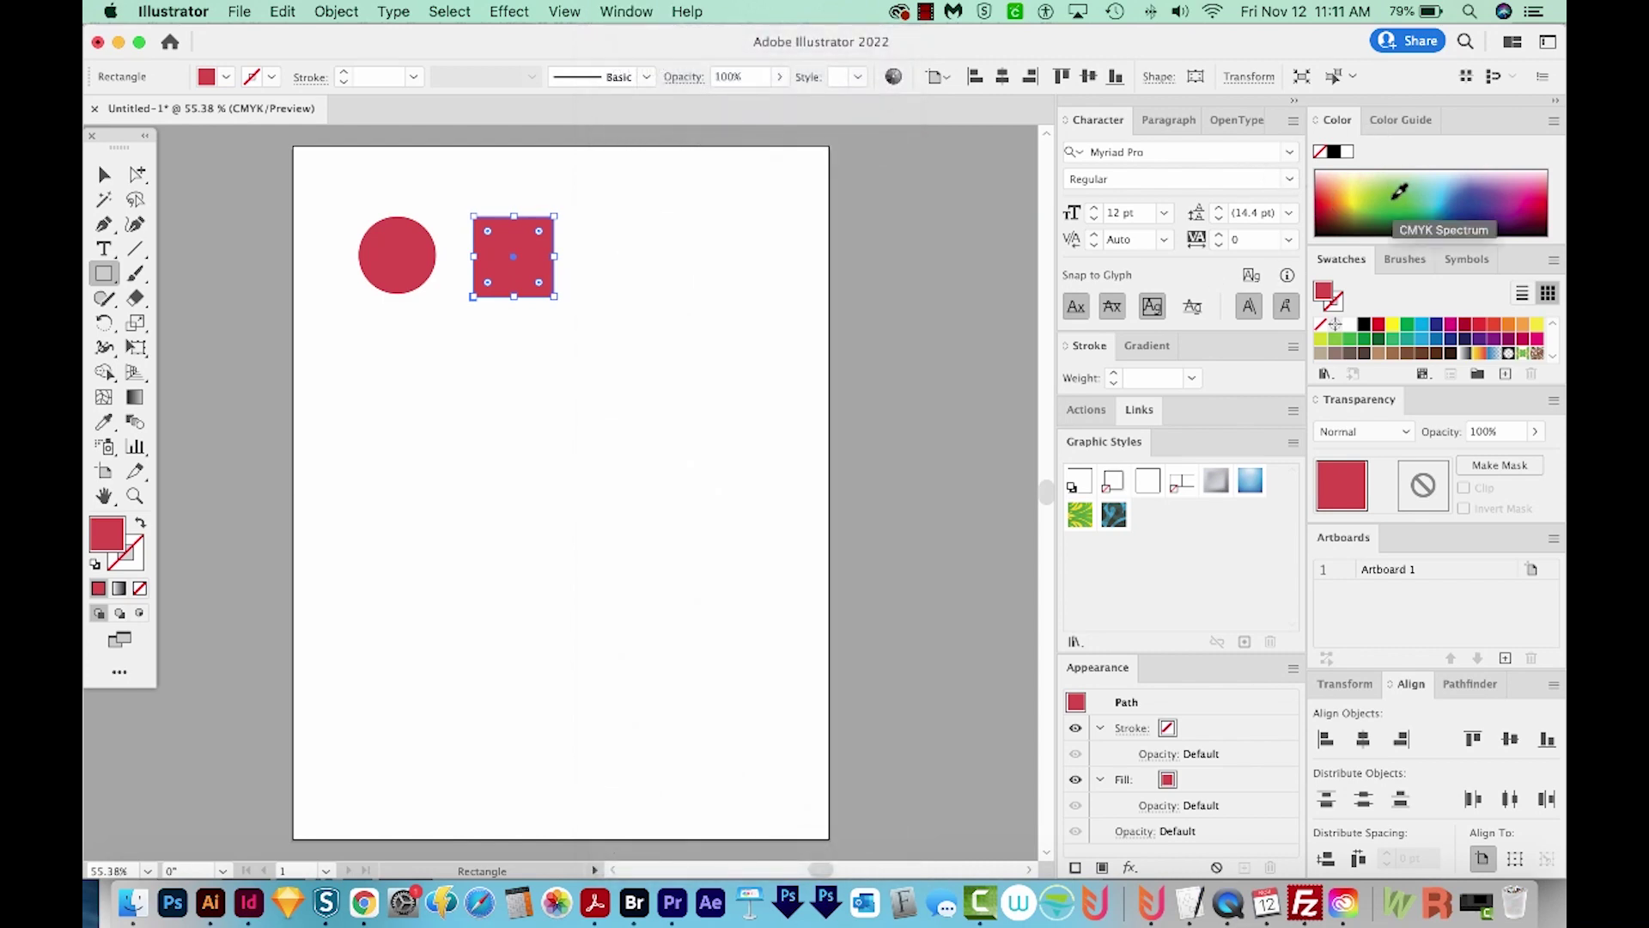
click(1394, 227)
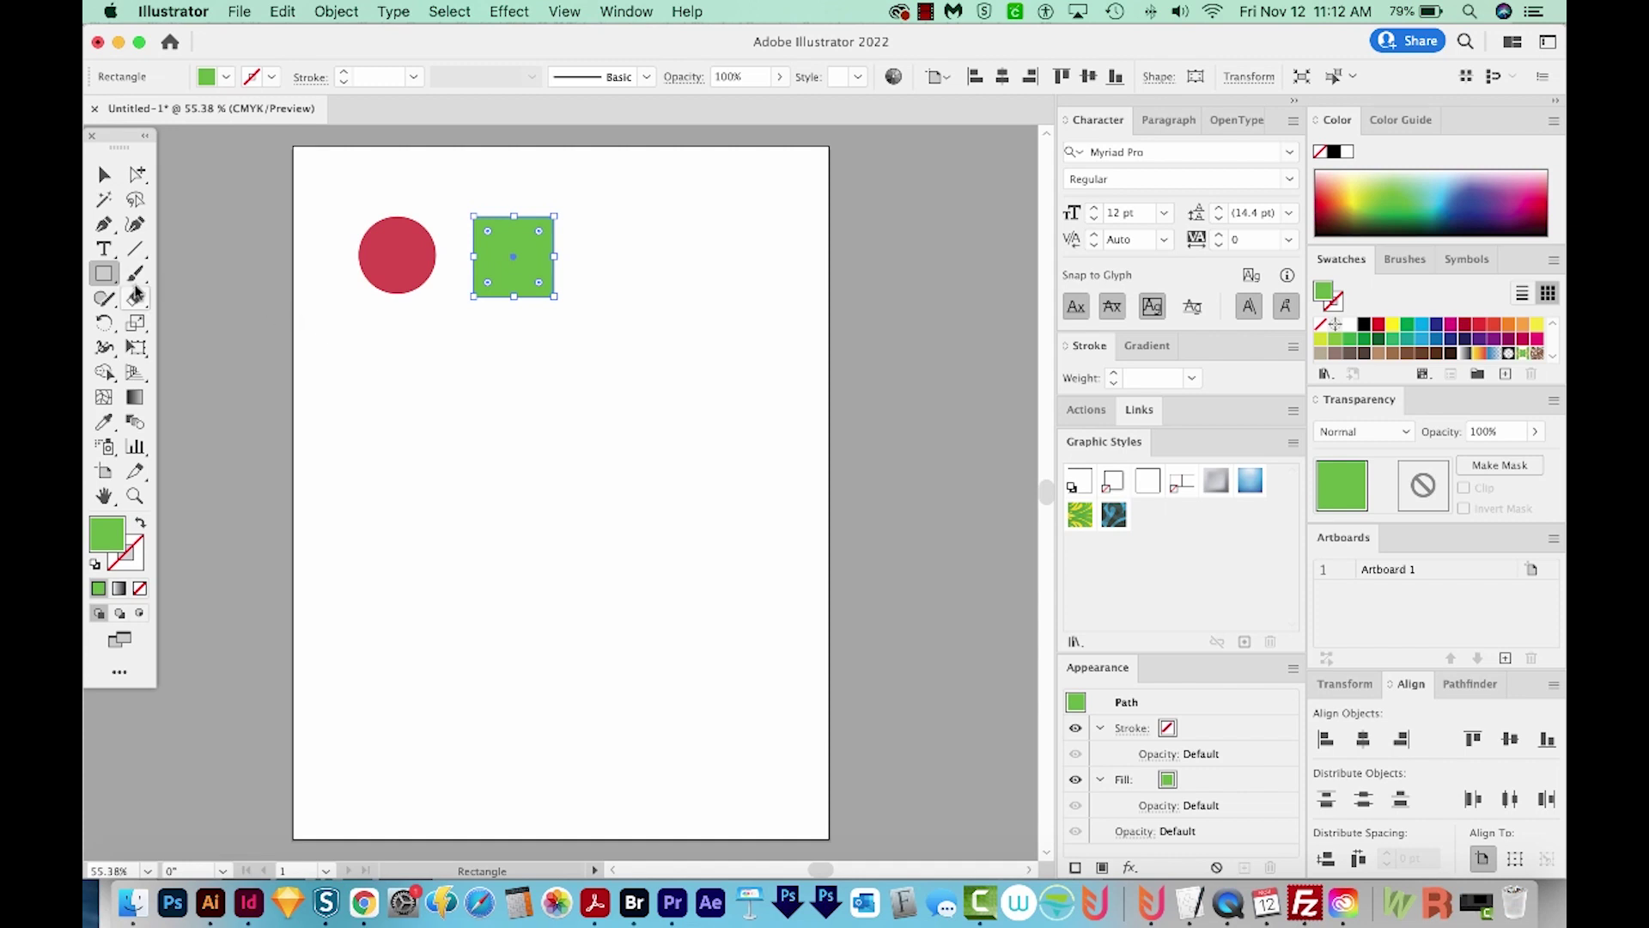
Draw a hexagon right of the square and swap its fill to stroke
drag(107, 276, 202, 355)
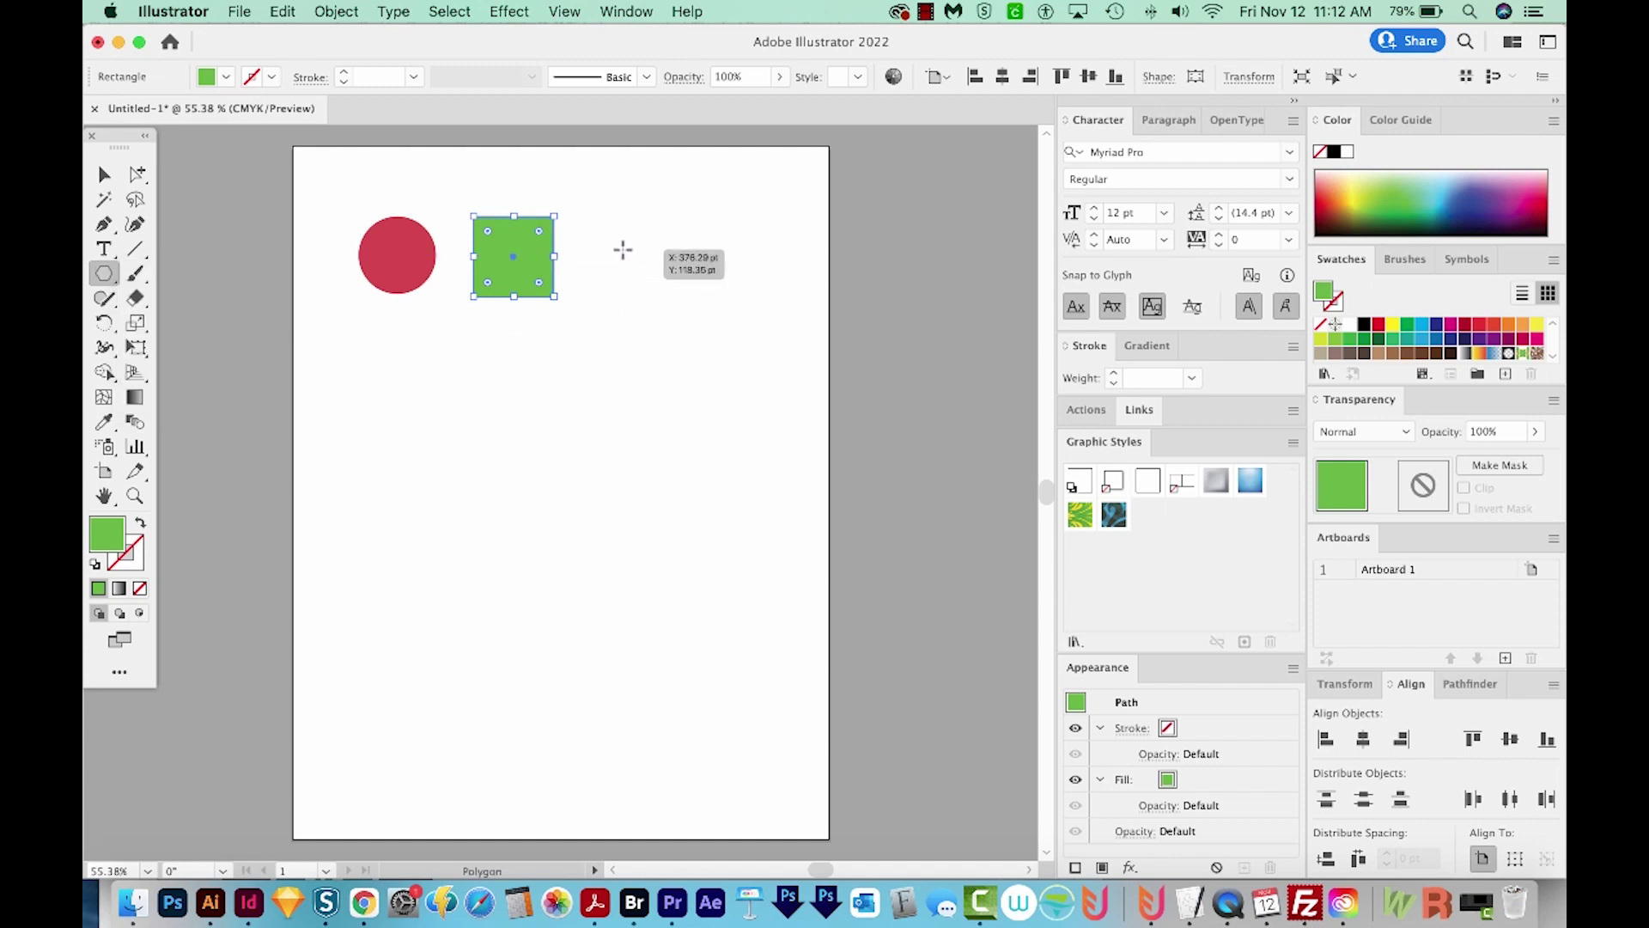
drag(633, 254, 666, 282)
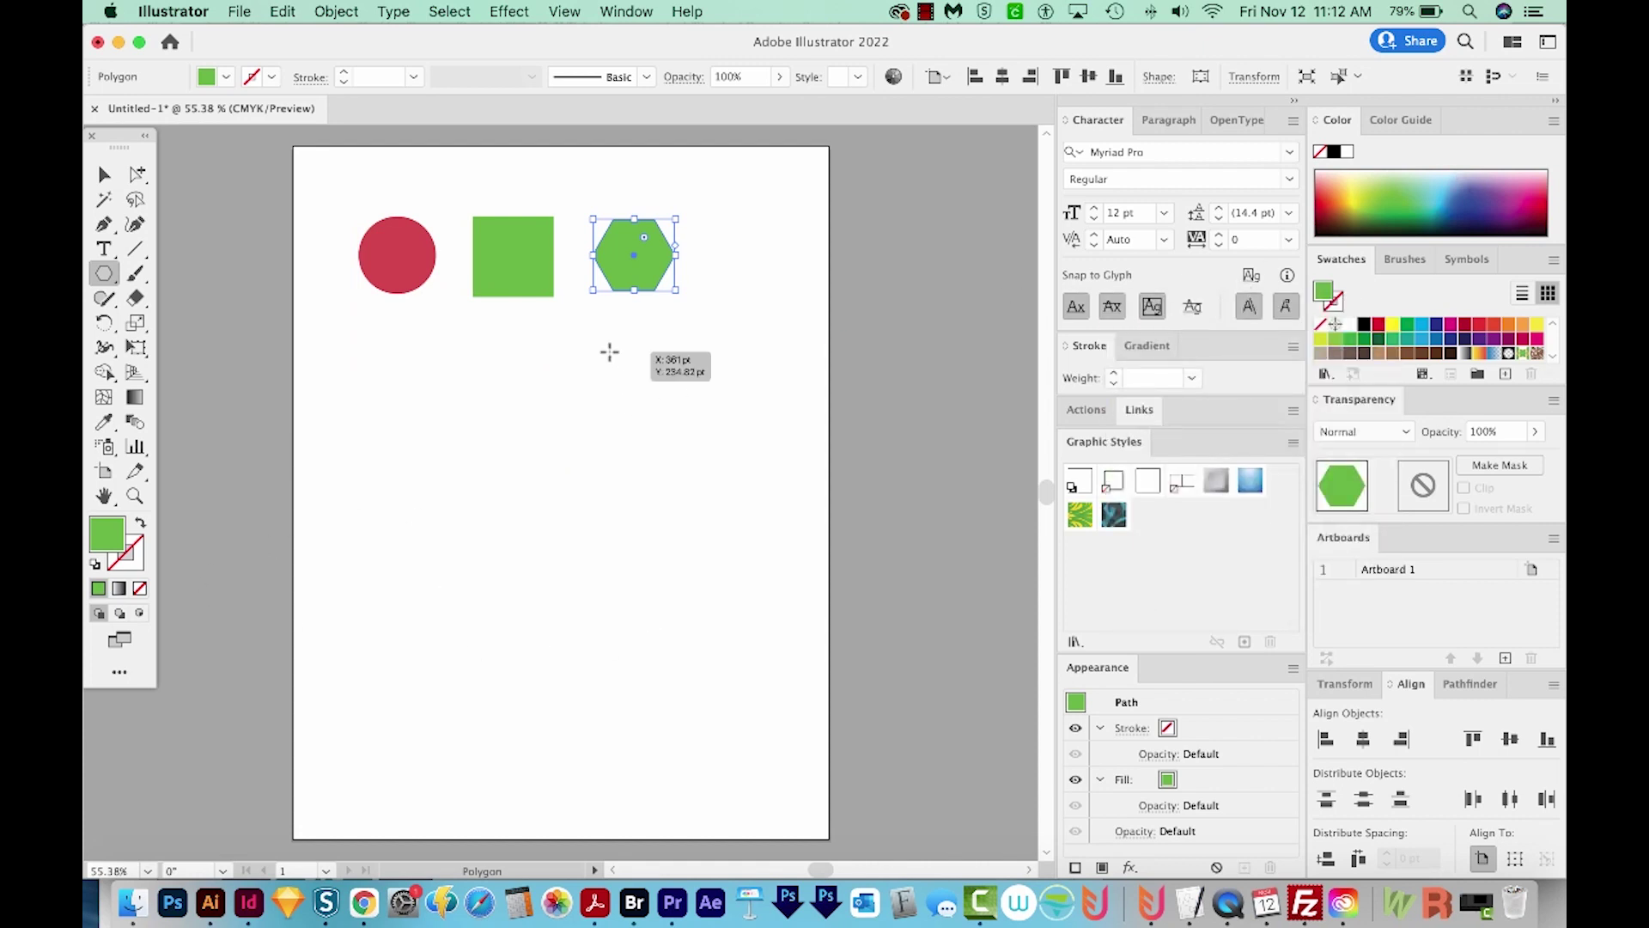
key(shift+x)
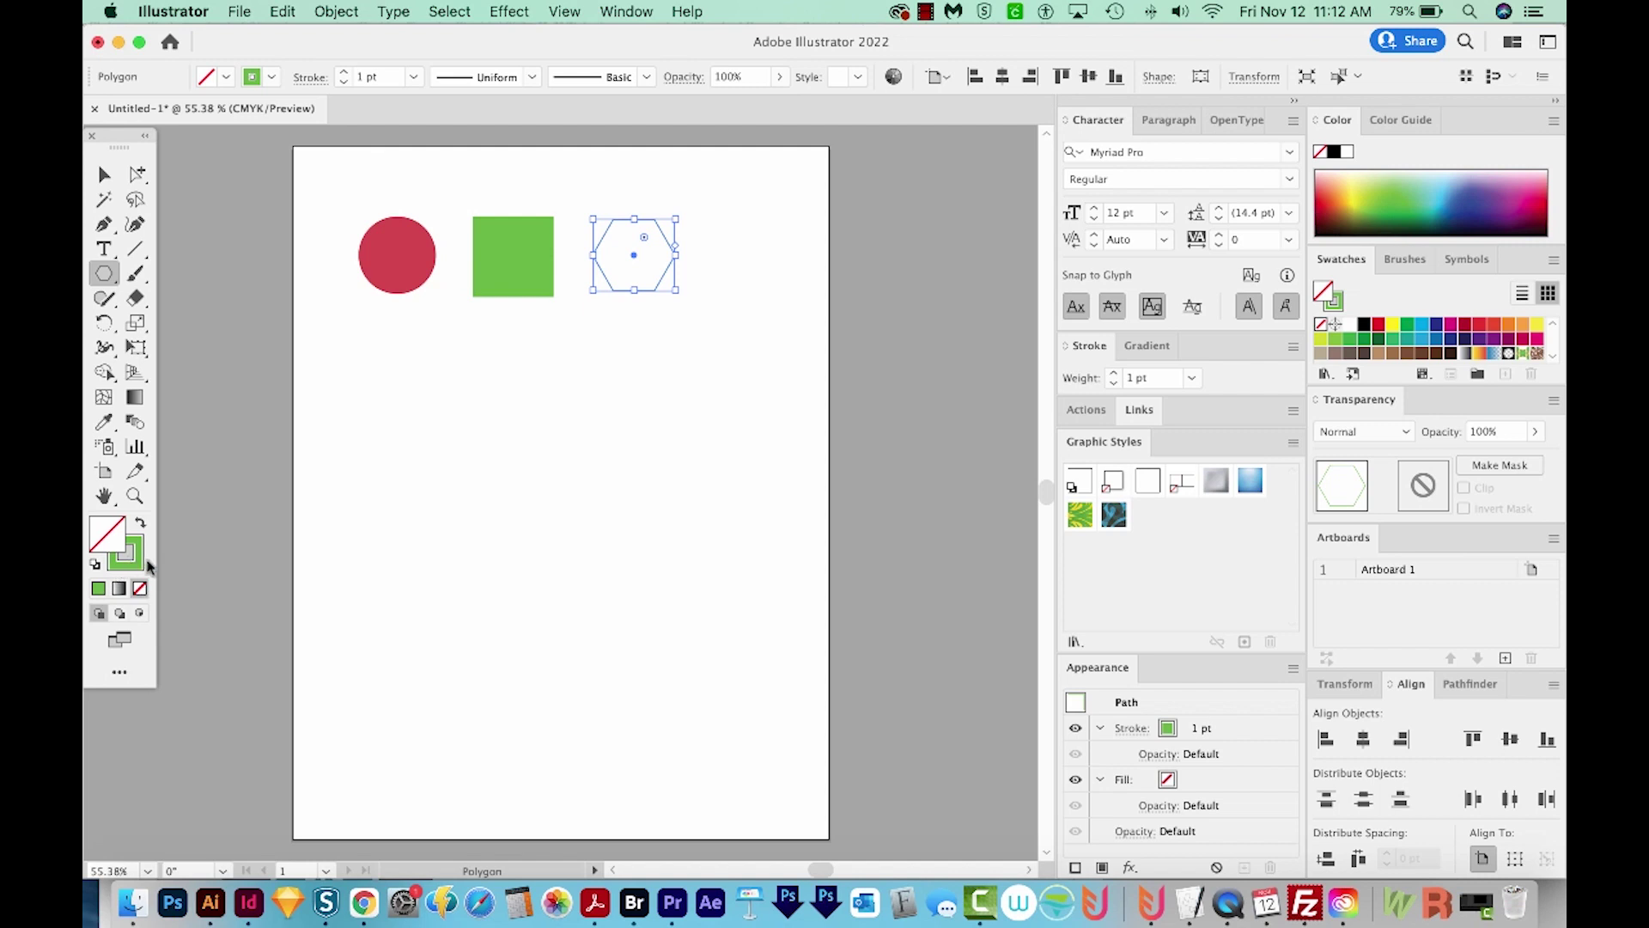
Thicken the hexagon outline to about 15.7 pt, shrink it slightly, and make it light blue
click(368, 77)
click(625, 11)
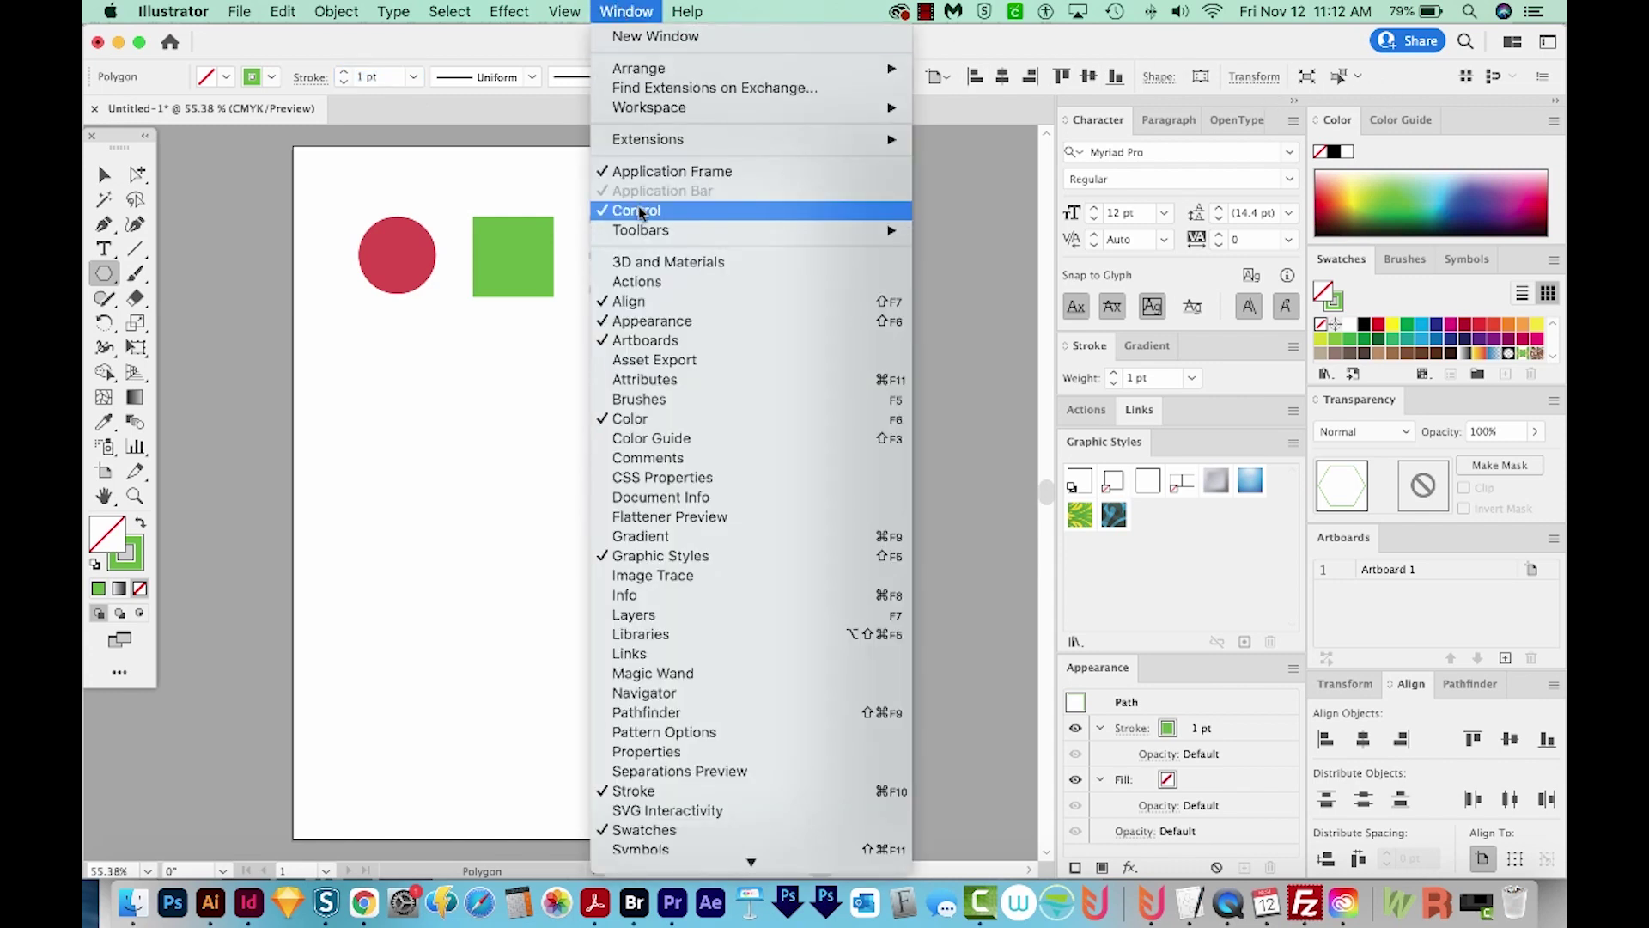
click(547, 349)
click(350, 76)
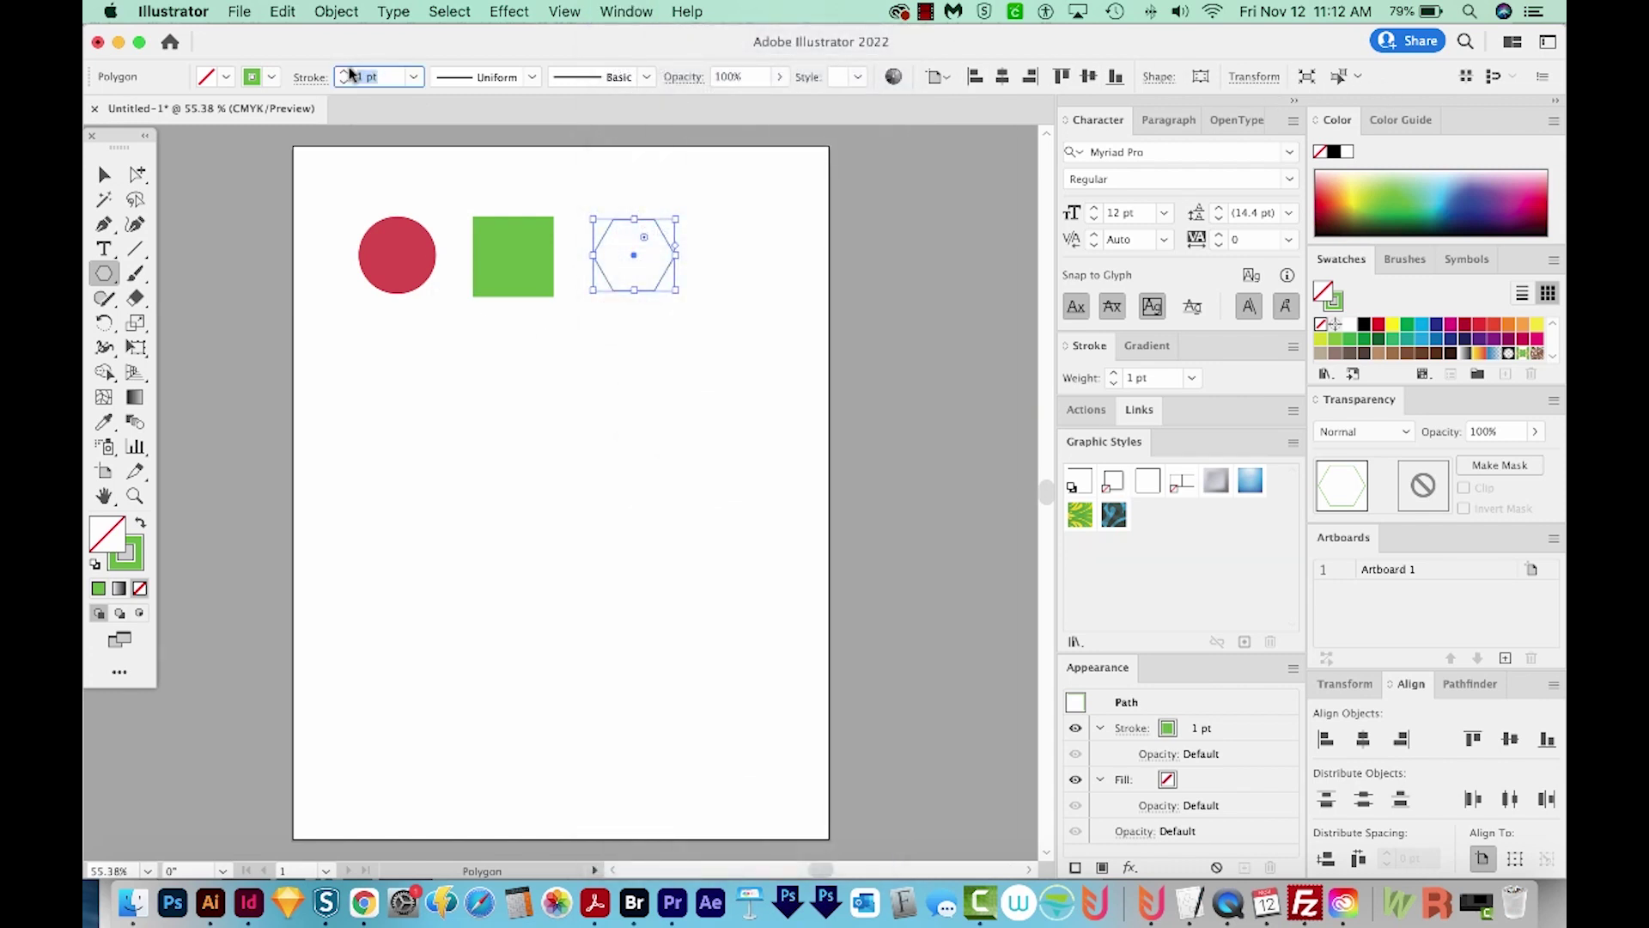
key(Up)
key(Up)
key(Up)
key(Up)
key(Up)
key(Up)
key(Up)
key(Up)
key(Up)
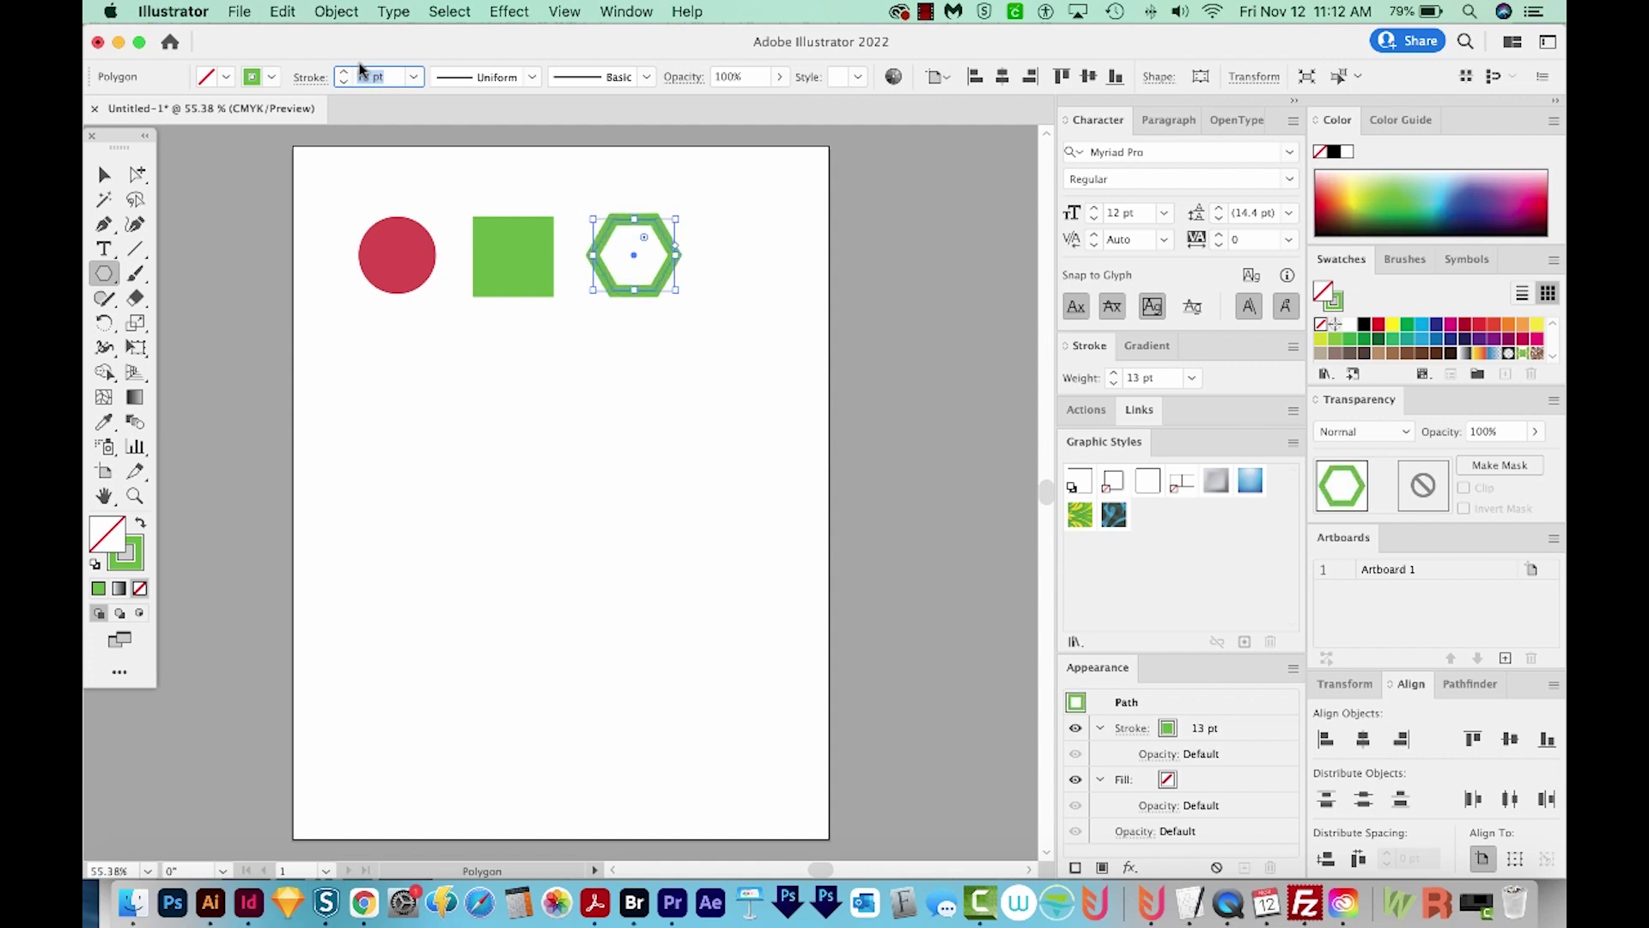
key(Up)
key(Up)
key(Up)
key(Up)
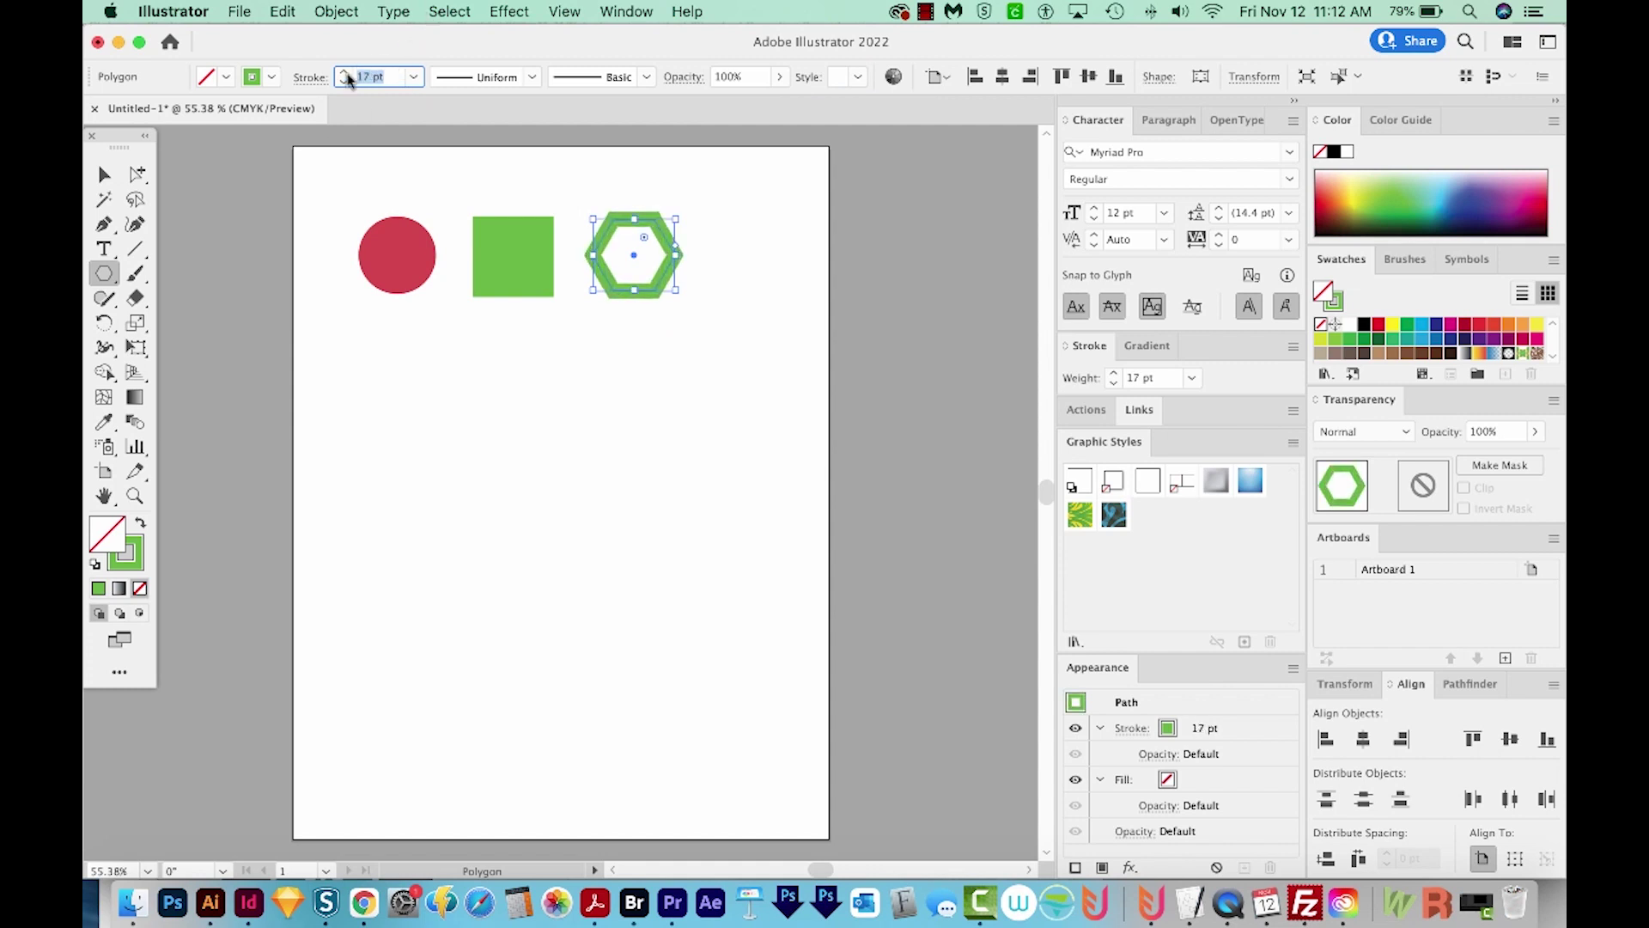
drag(680, 219, 680, 228)
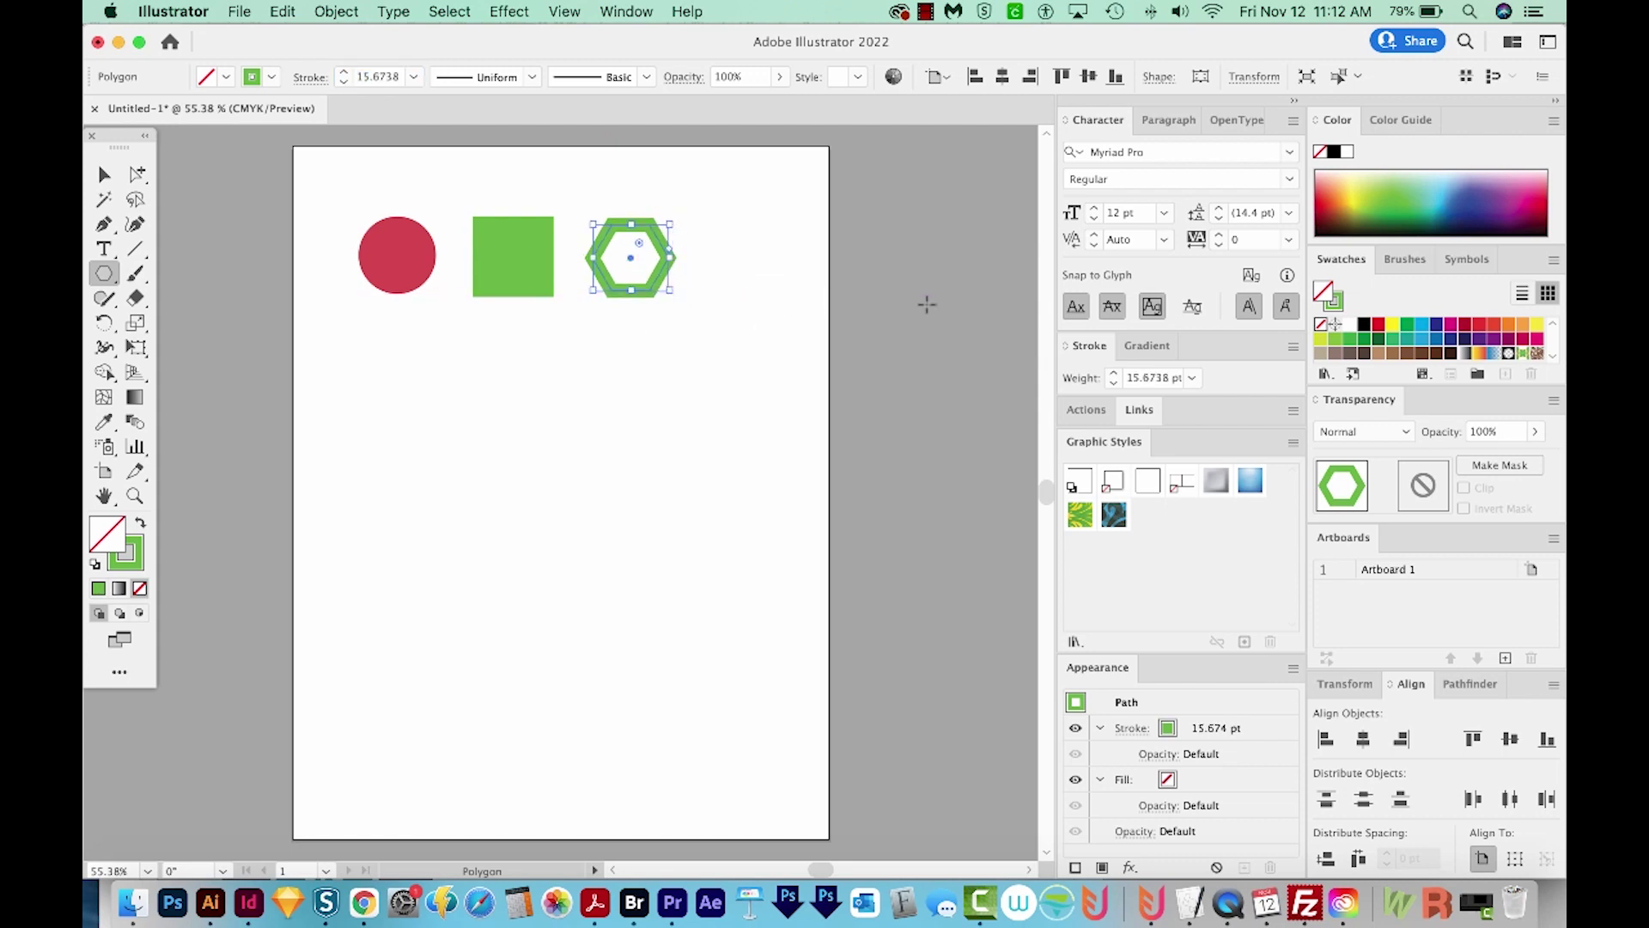
click(1447, 180)
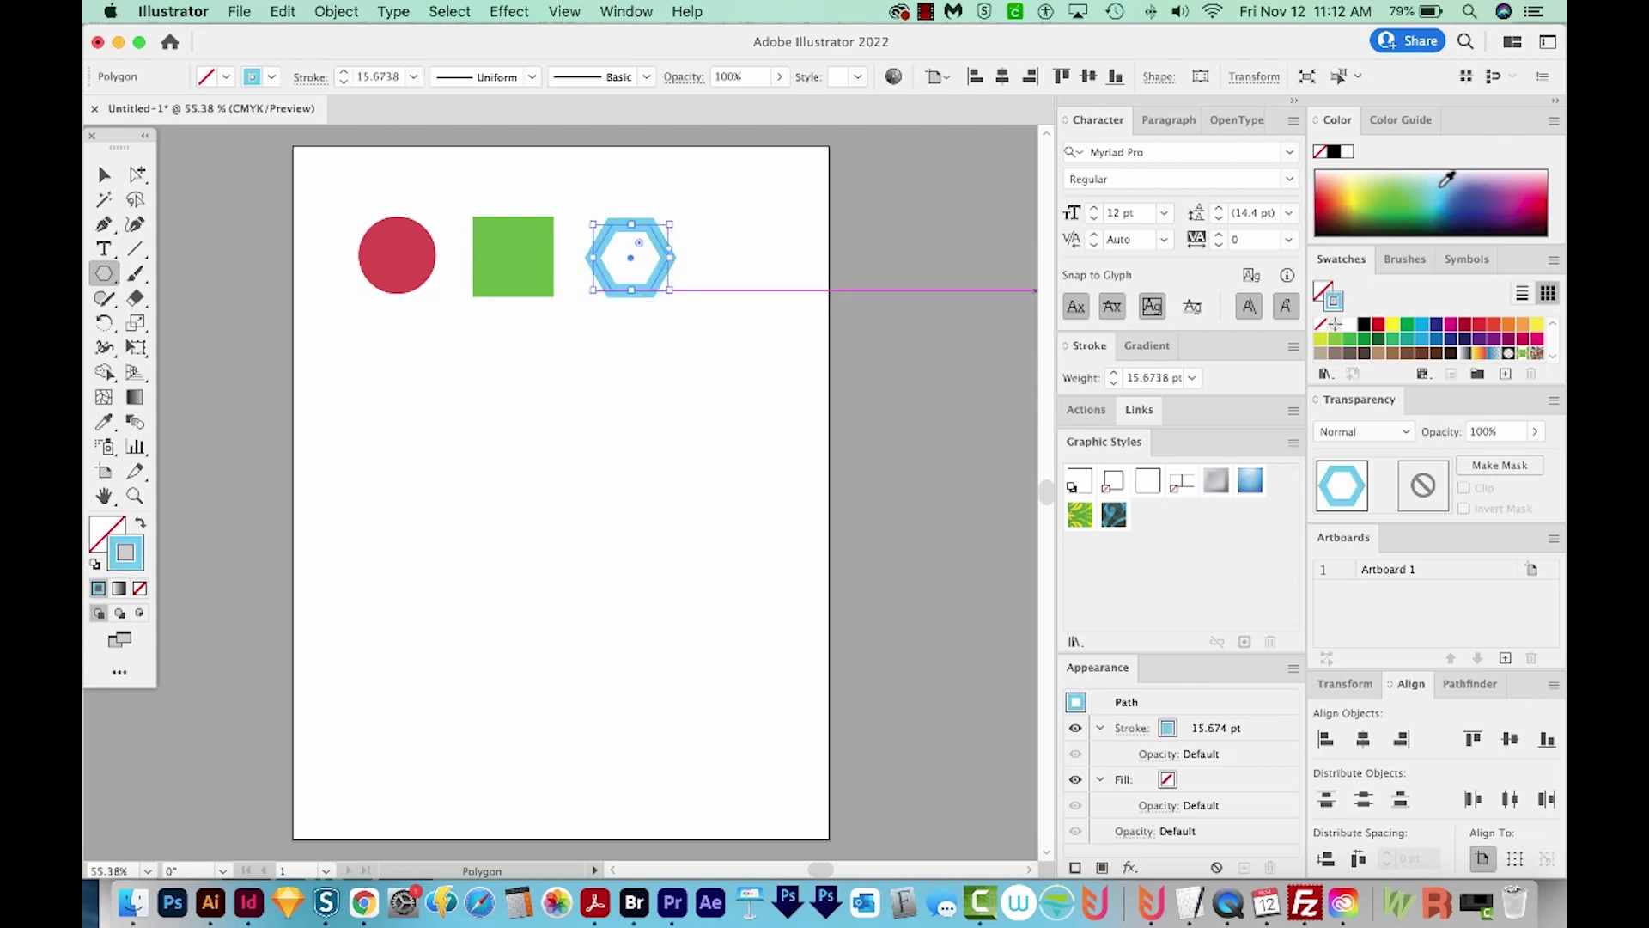
alt+click(100, 280)
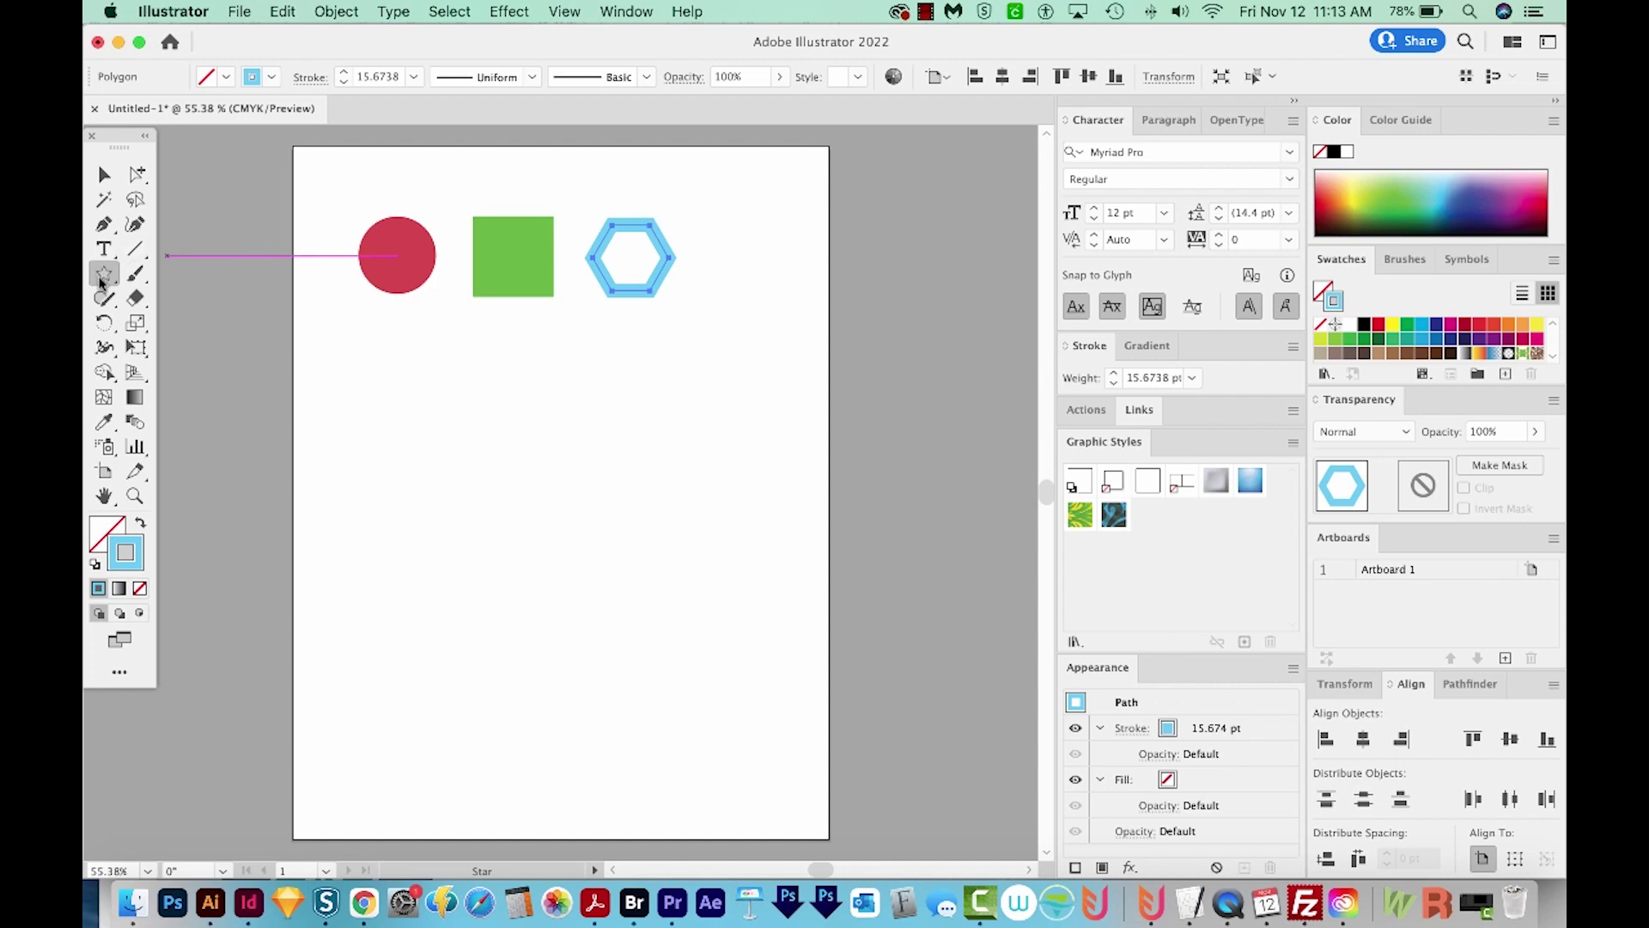
Draw a star right of the hexagon with a solid fill and no outline
drag(101, 278, 168, 371)
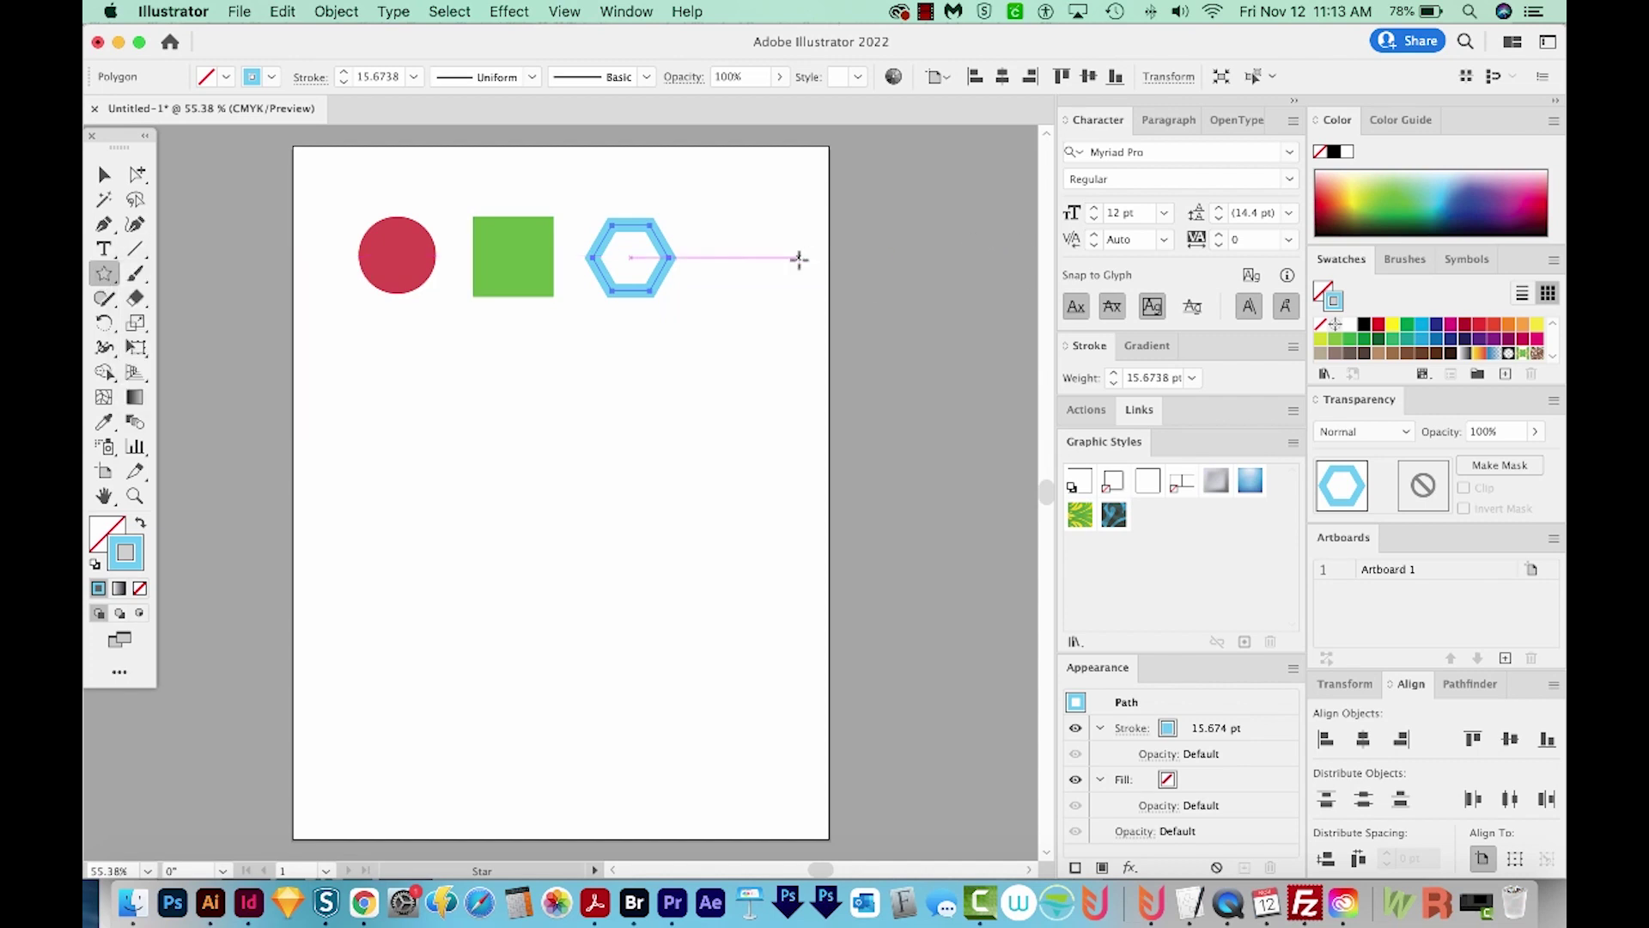
drag(763, 253, 793, 275)
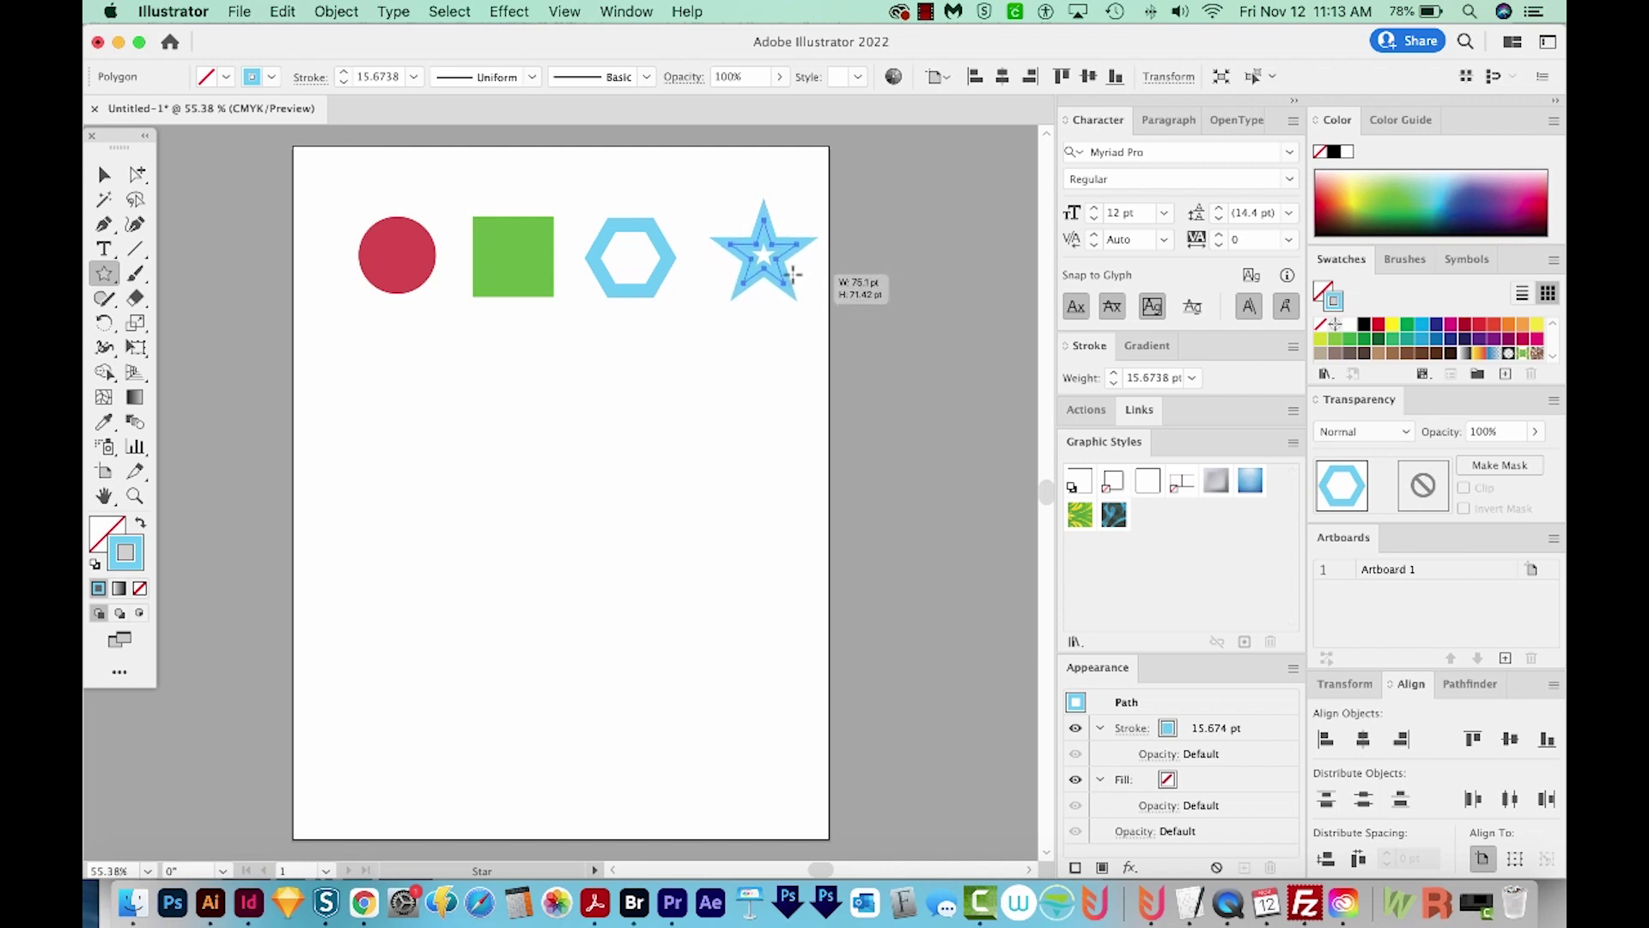
drag(793, 275, 794, 277)
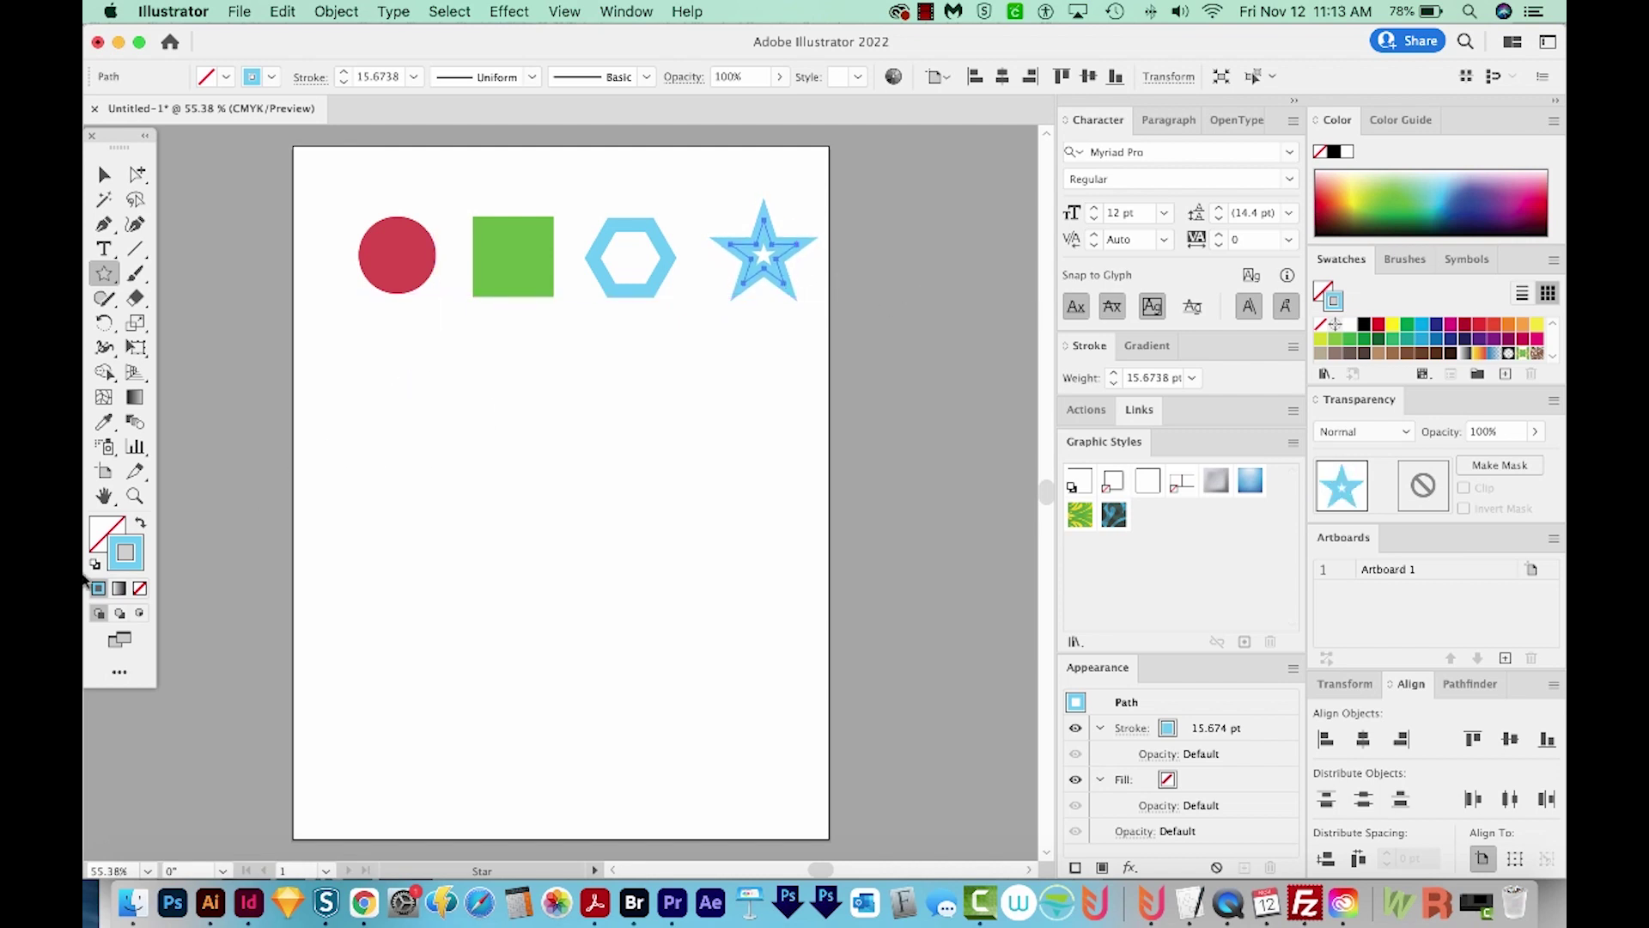
click(142, 526)
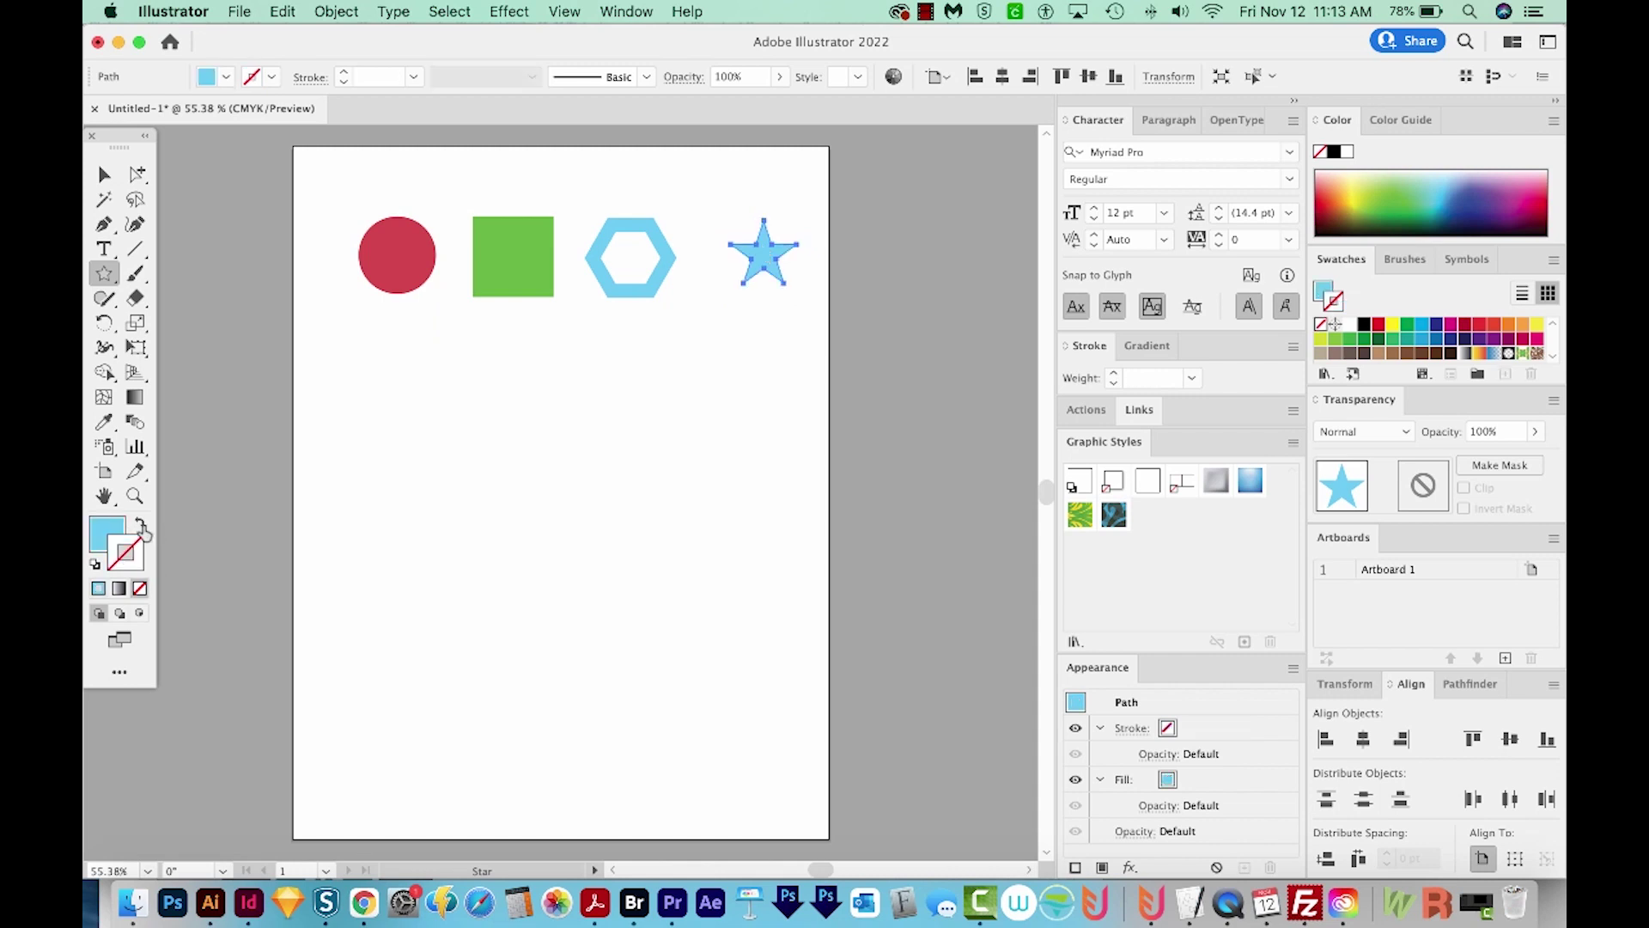
Enlarge the star to match the other shapes, align it with the row, and fill it purple
key(v)
drag(800, 215, 814, 216)
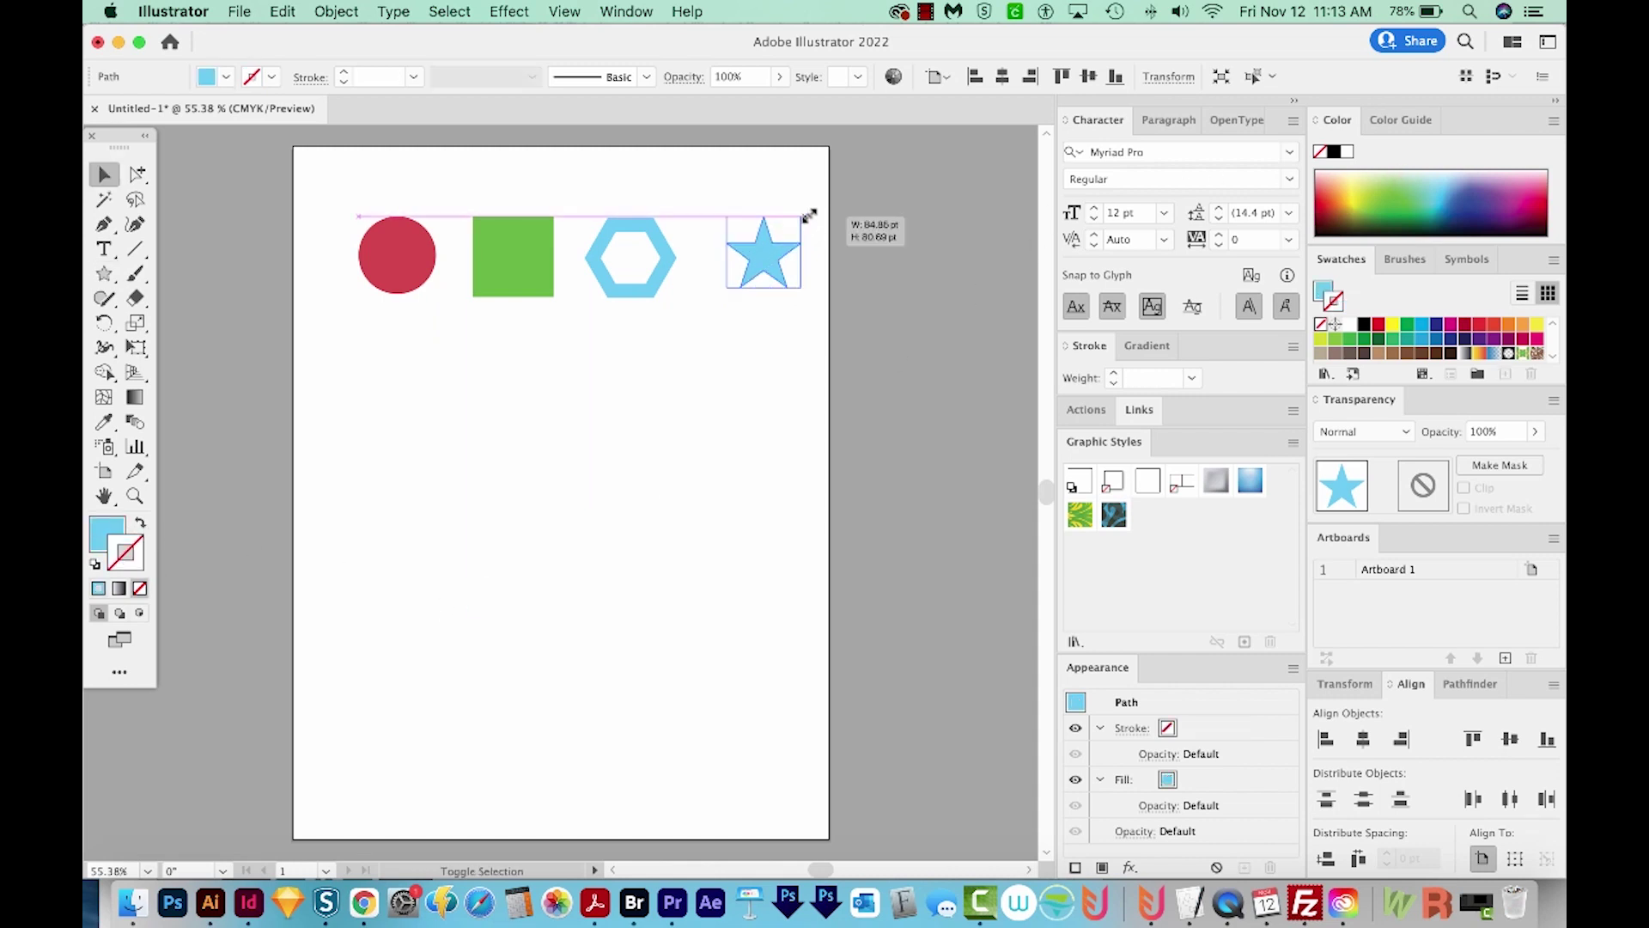
drag(762, 263, 740, 268)
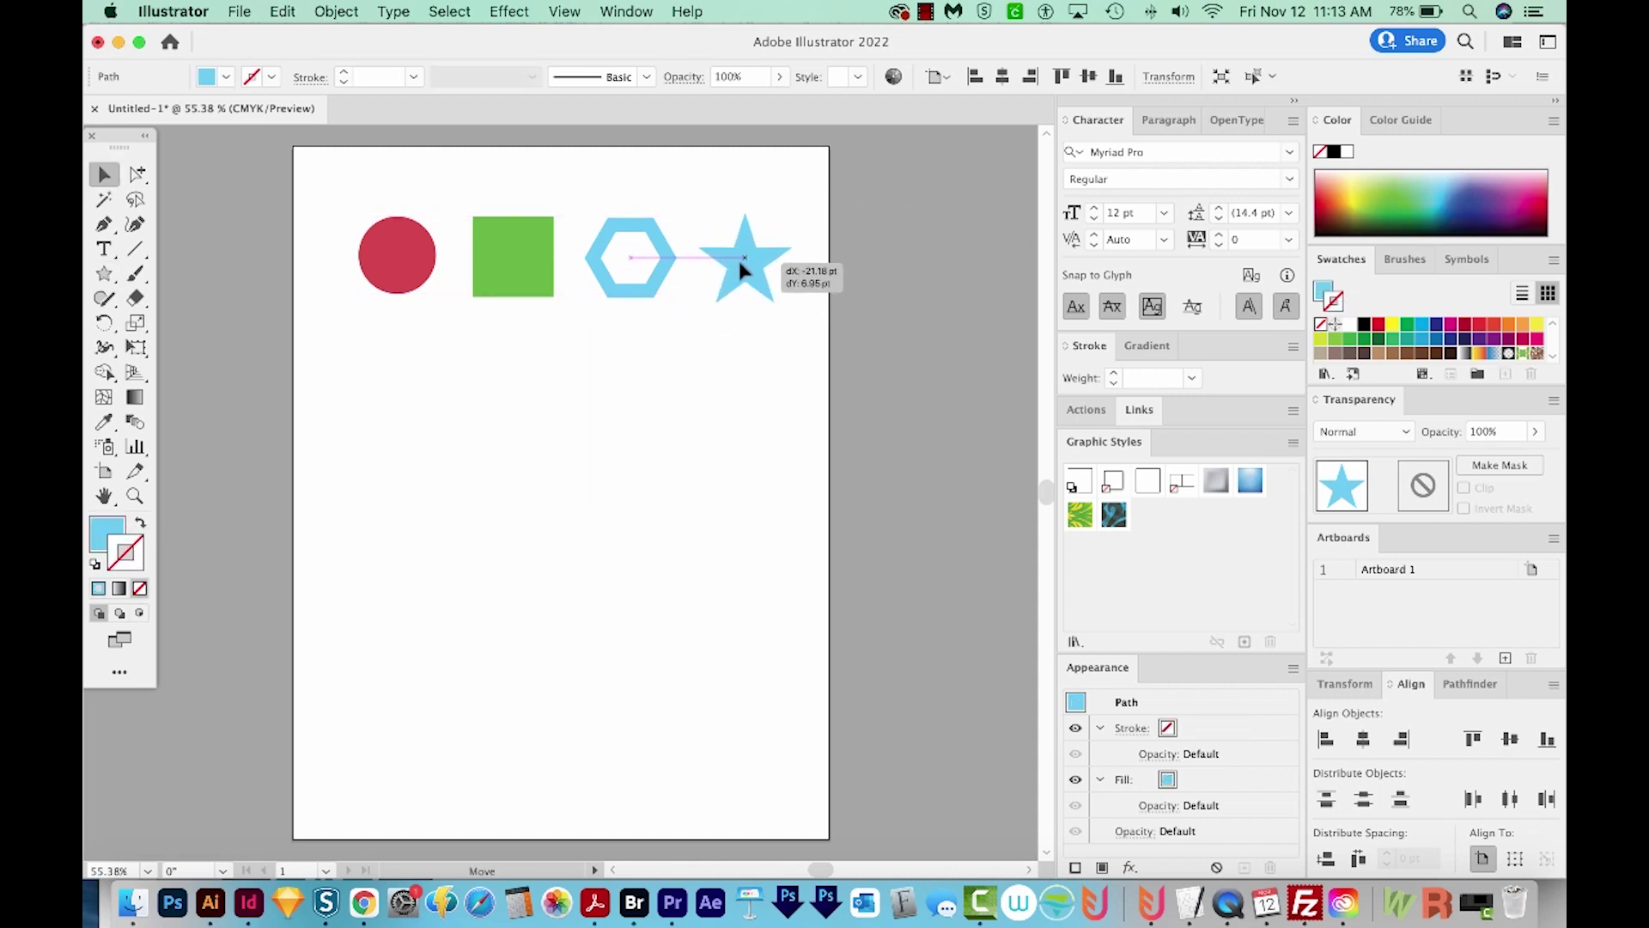
key(x)
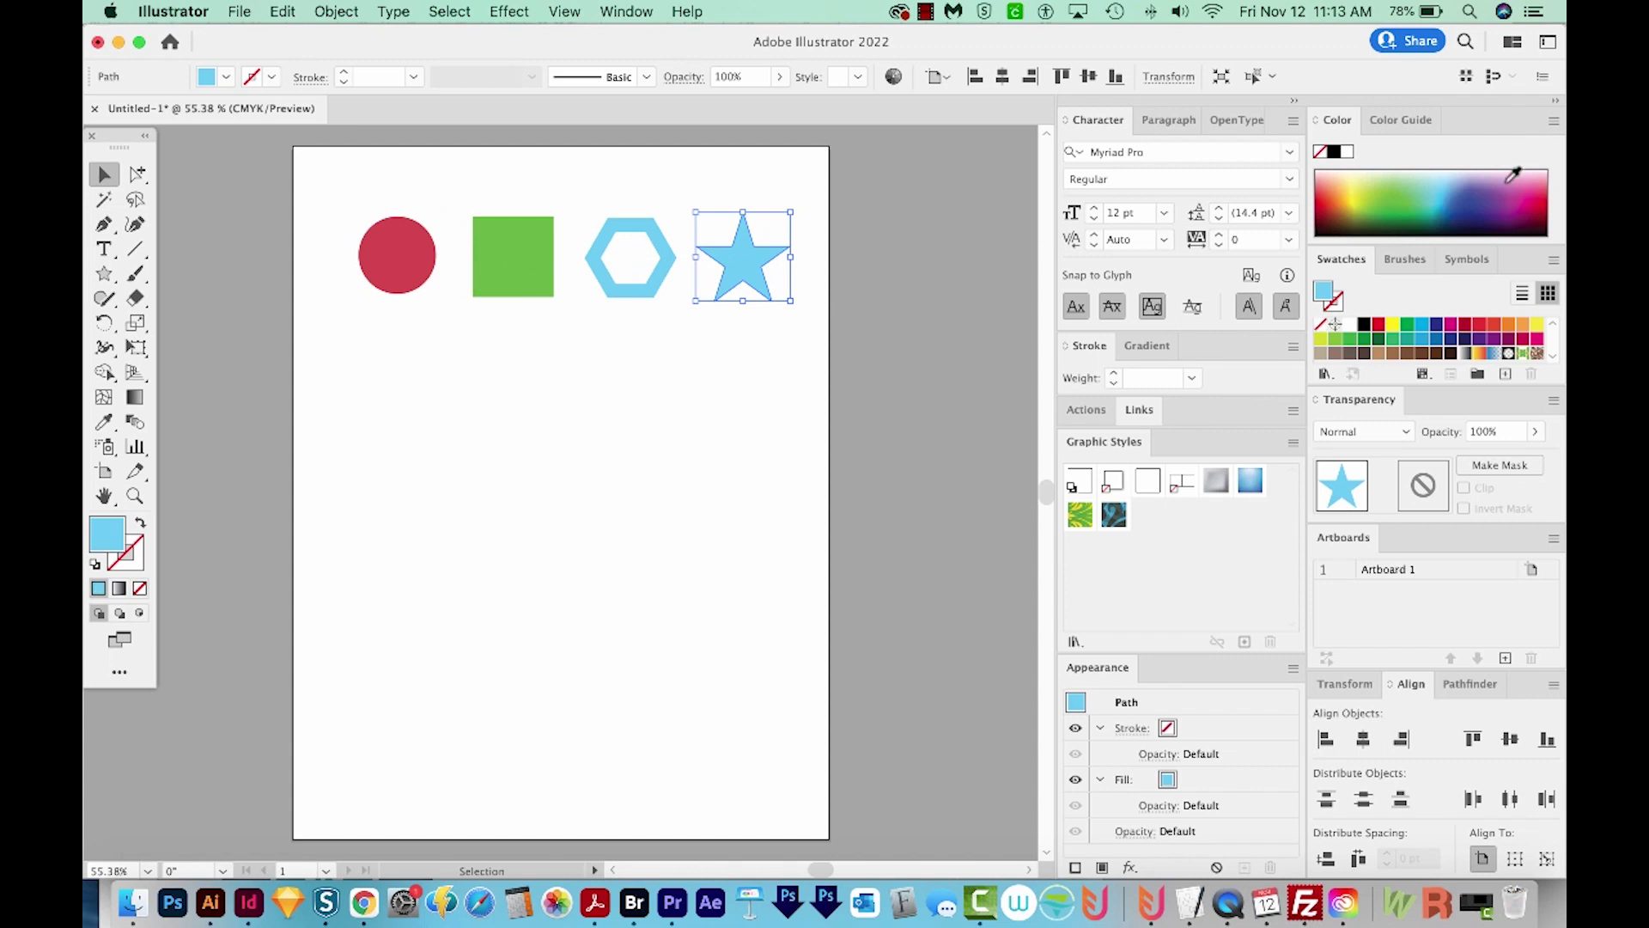
click(1471, 186)
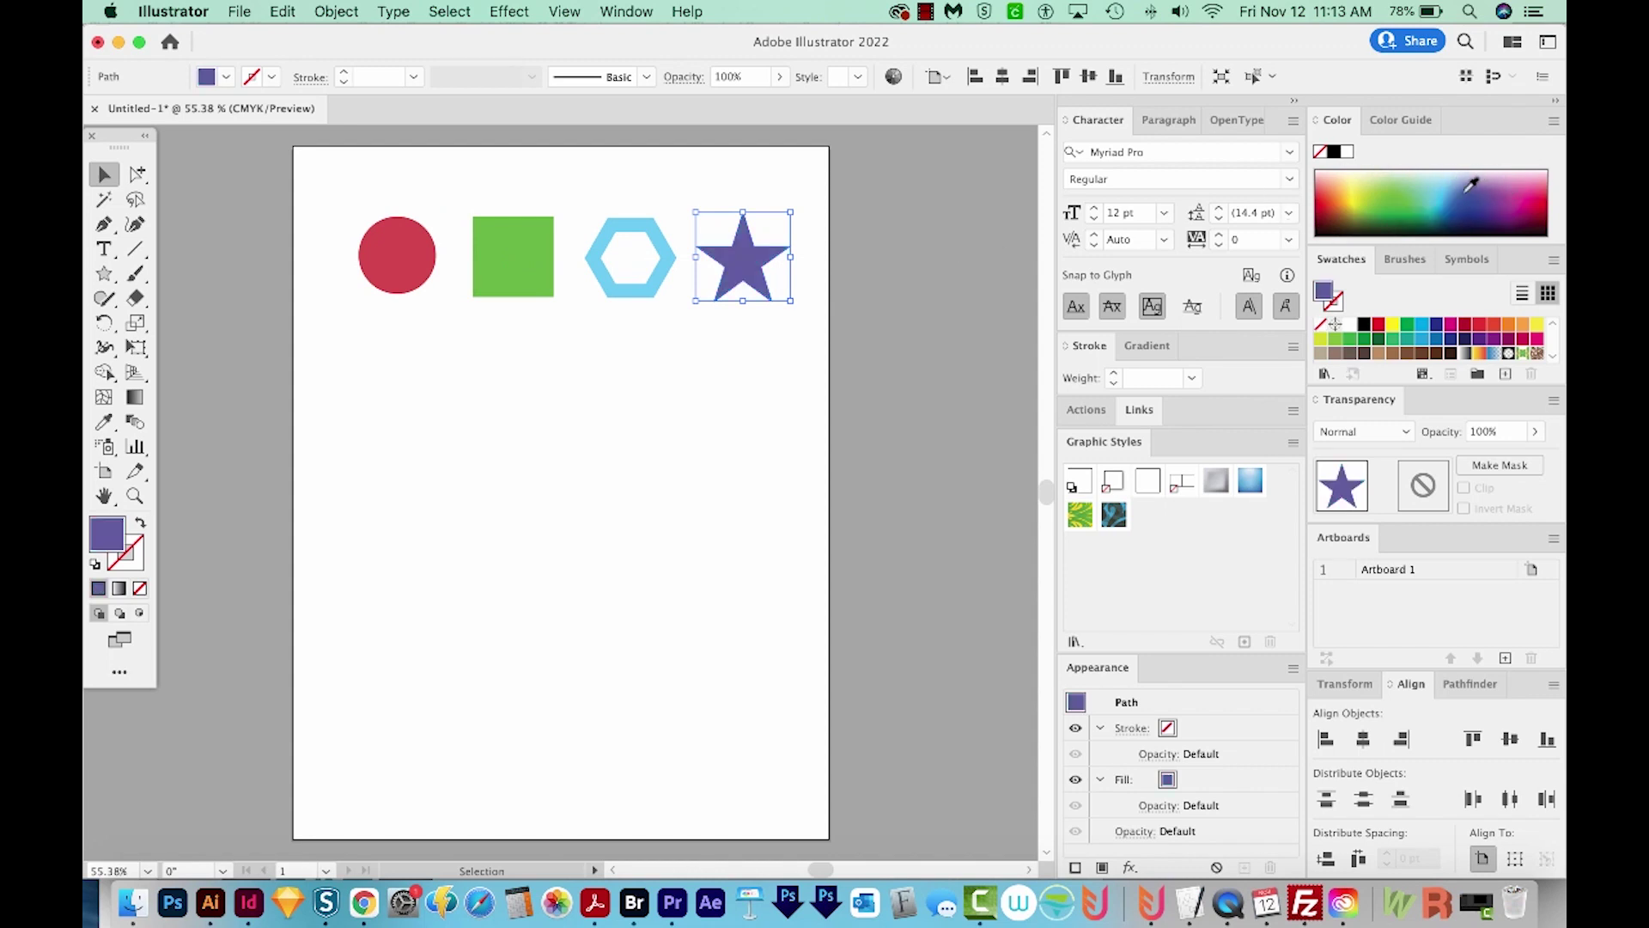
Draw a small circle at the star's centre and select it together with the star
key(z)
click(570, 428)
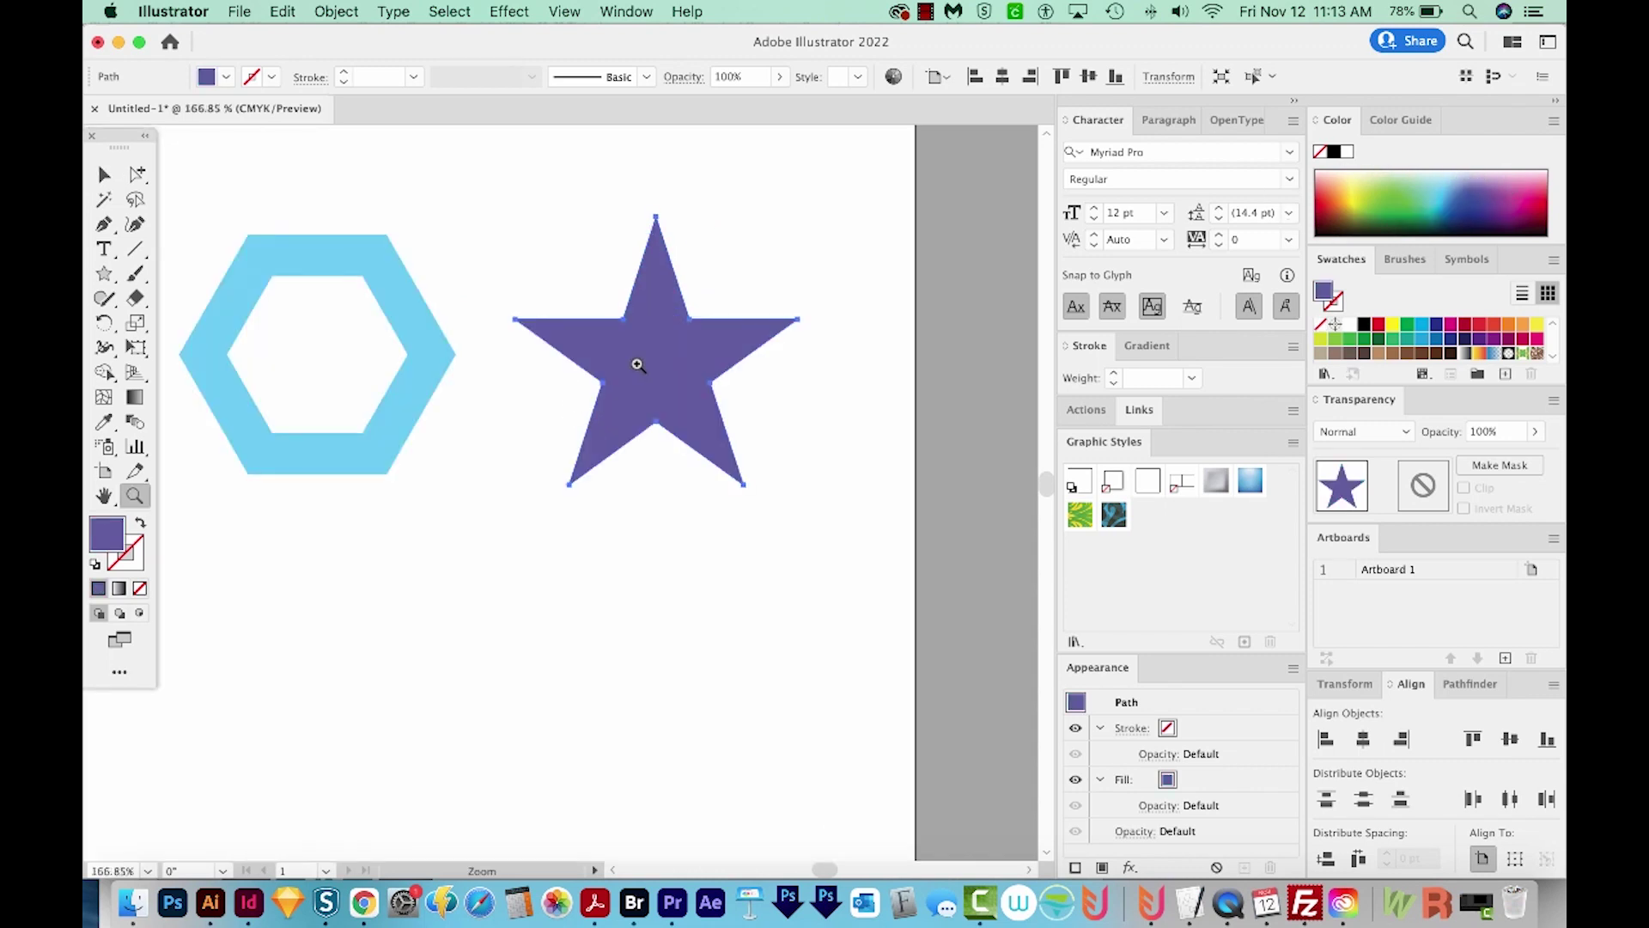
key(l)
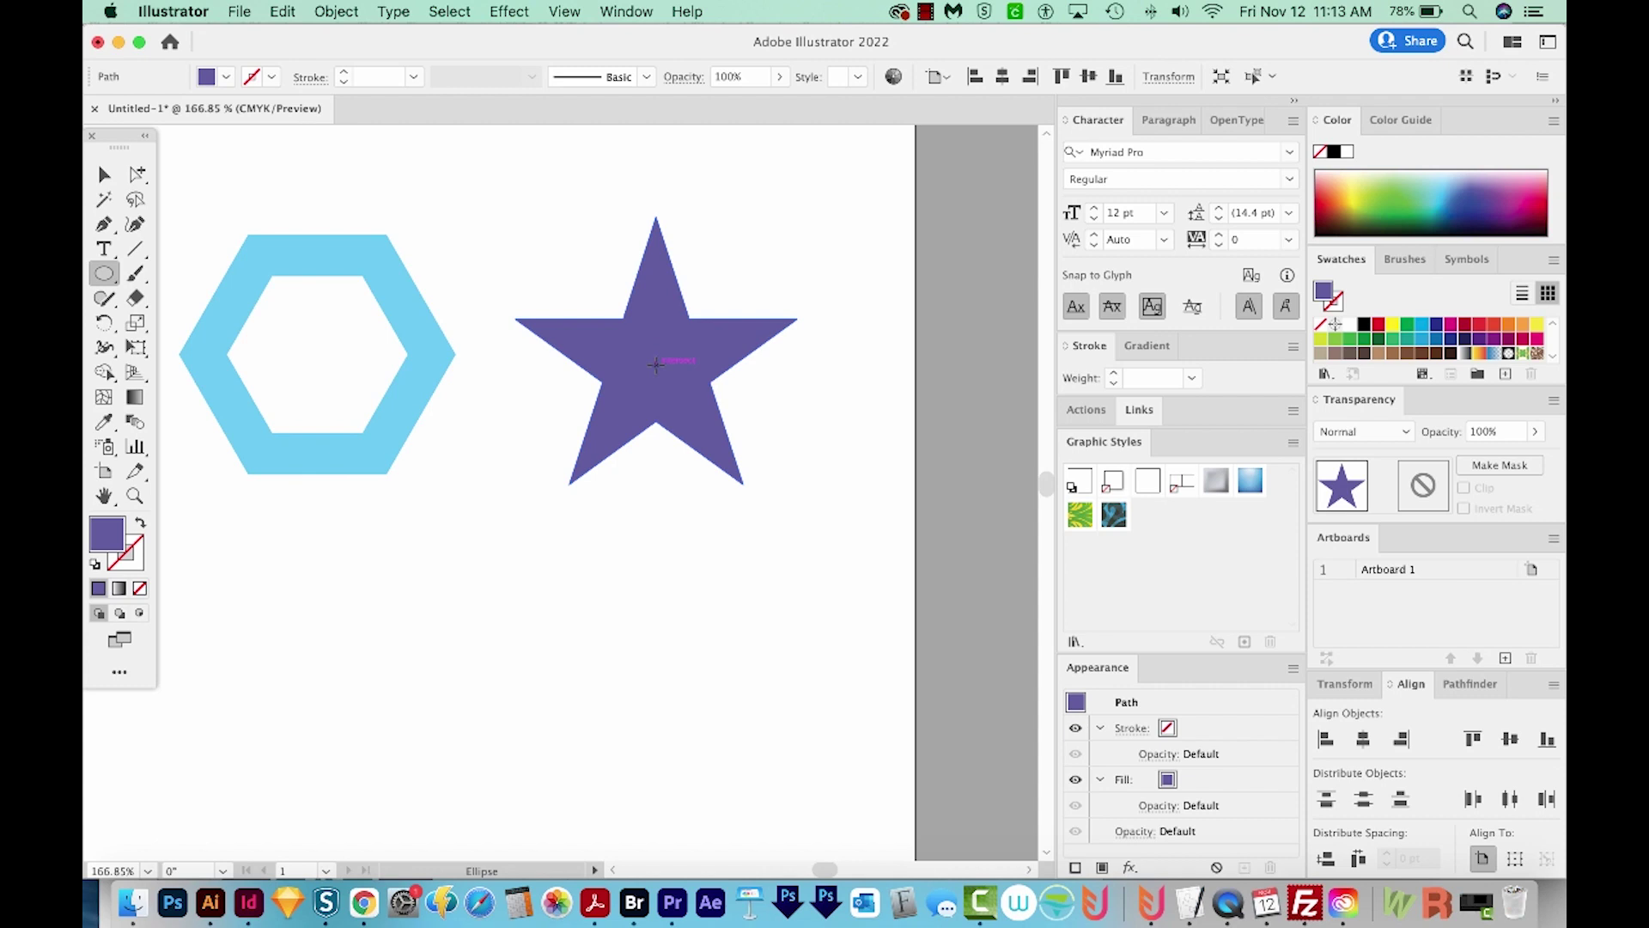
drag(656, 363, 686, 394)
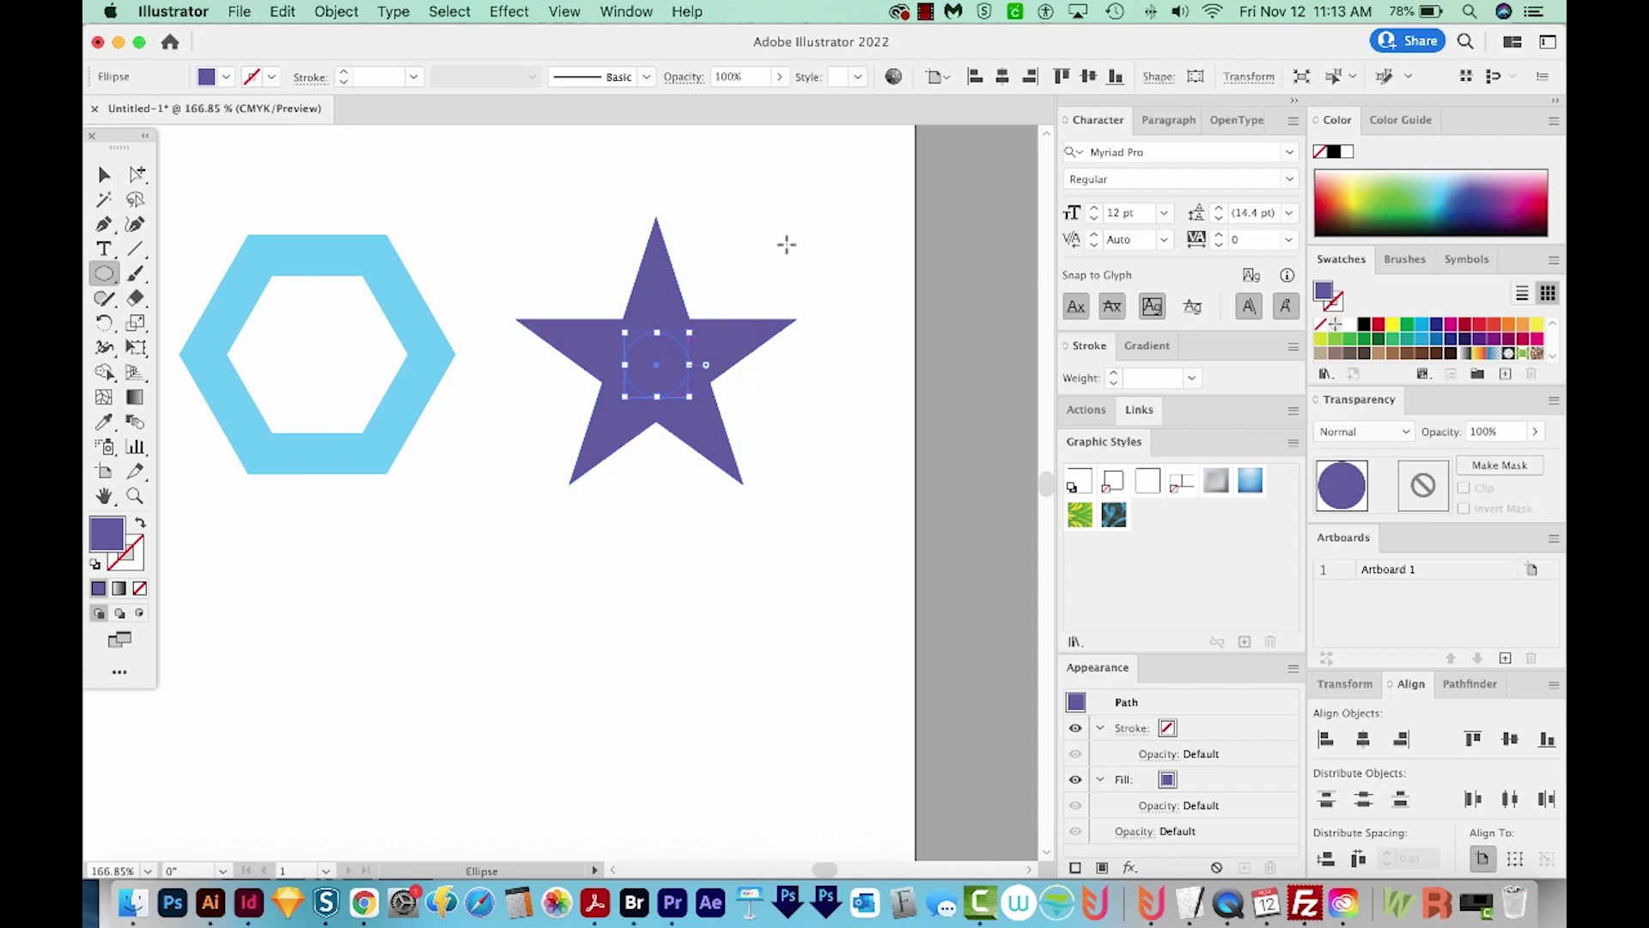
key(v)
key(super+0)
drag(916, 325, 795, 514)
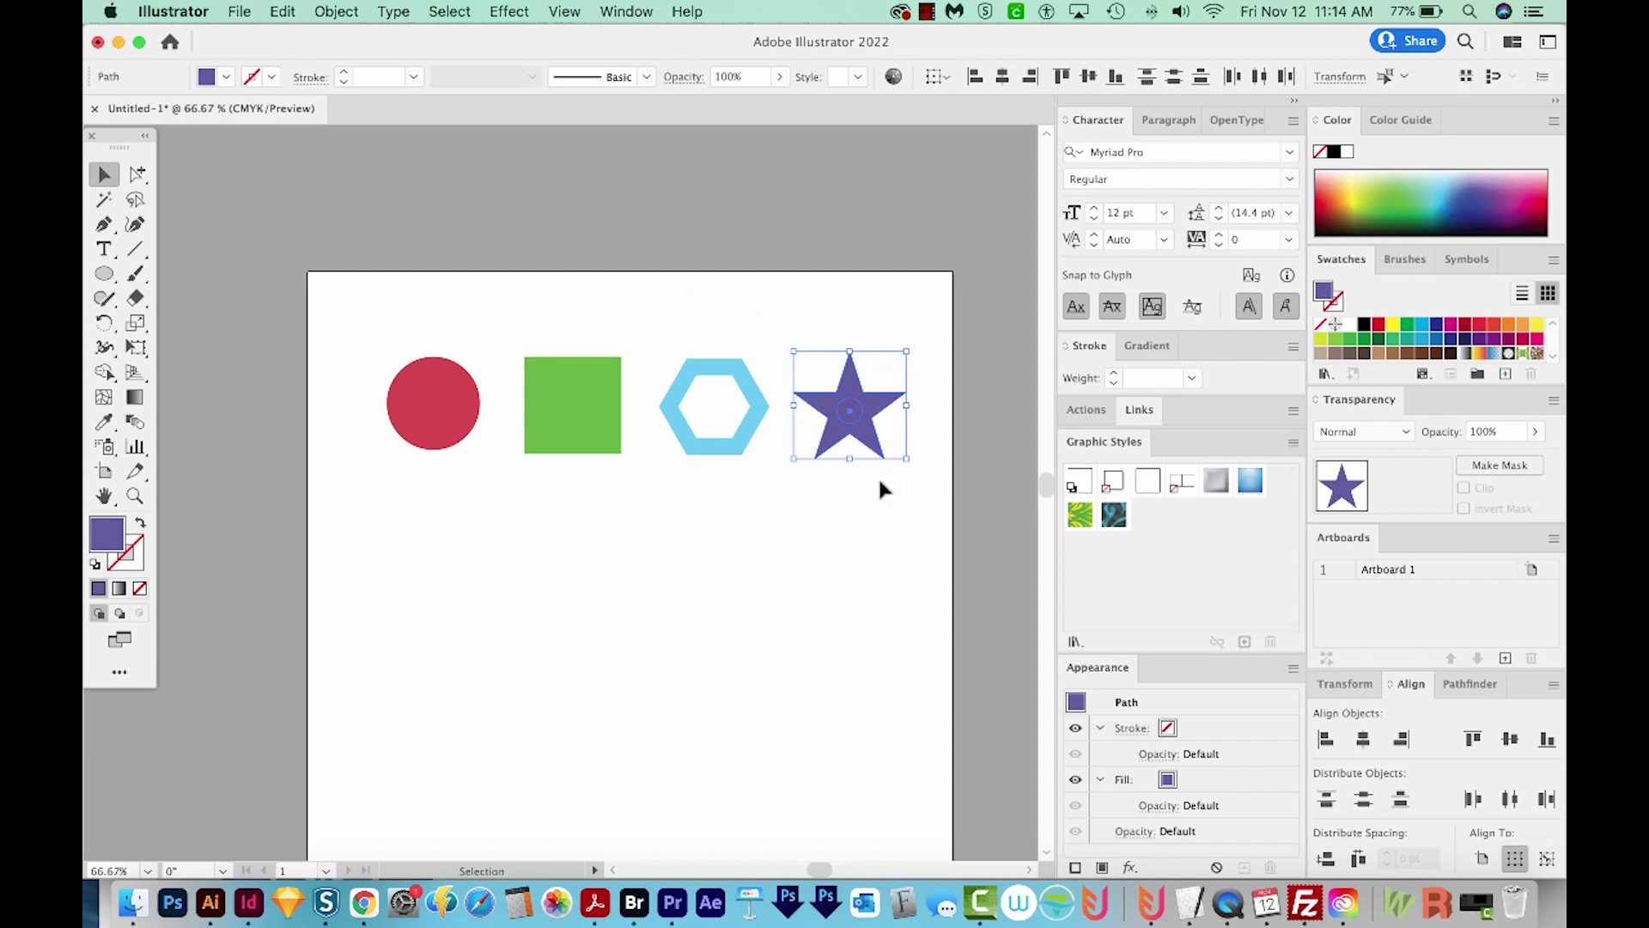
Punch the small circle out of the star with Shape Builder, leaving a centred hole
key(shift+m)
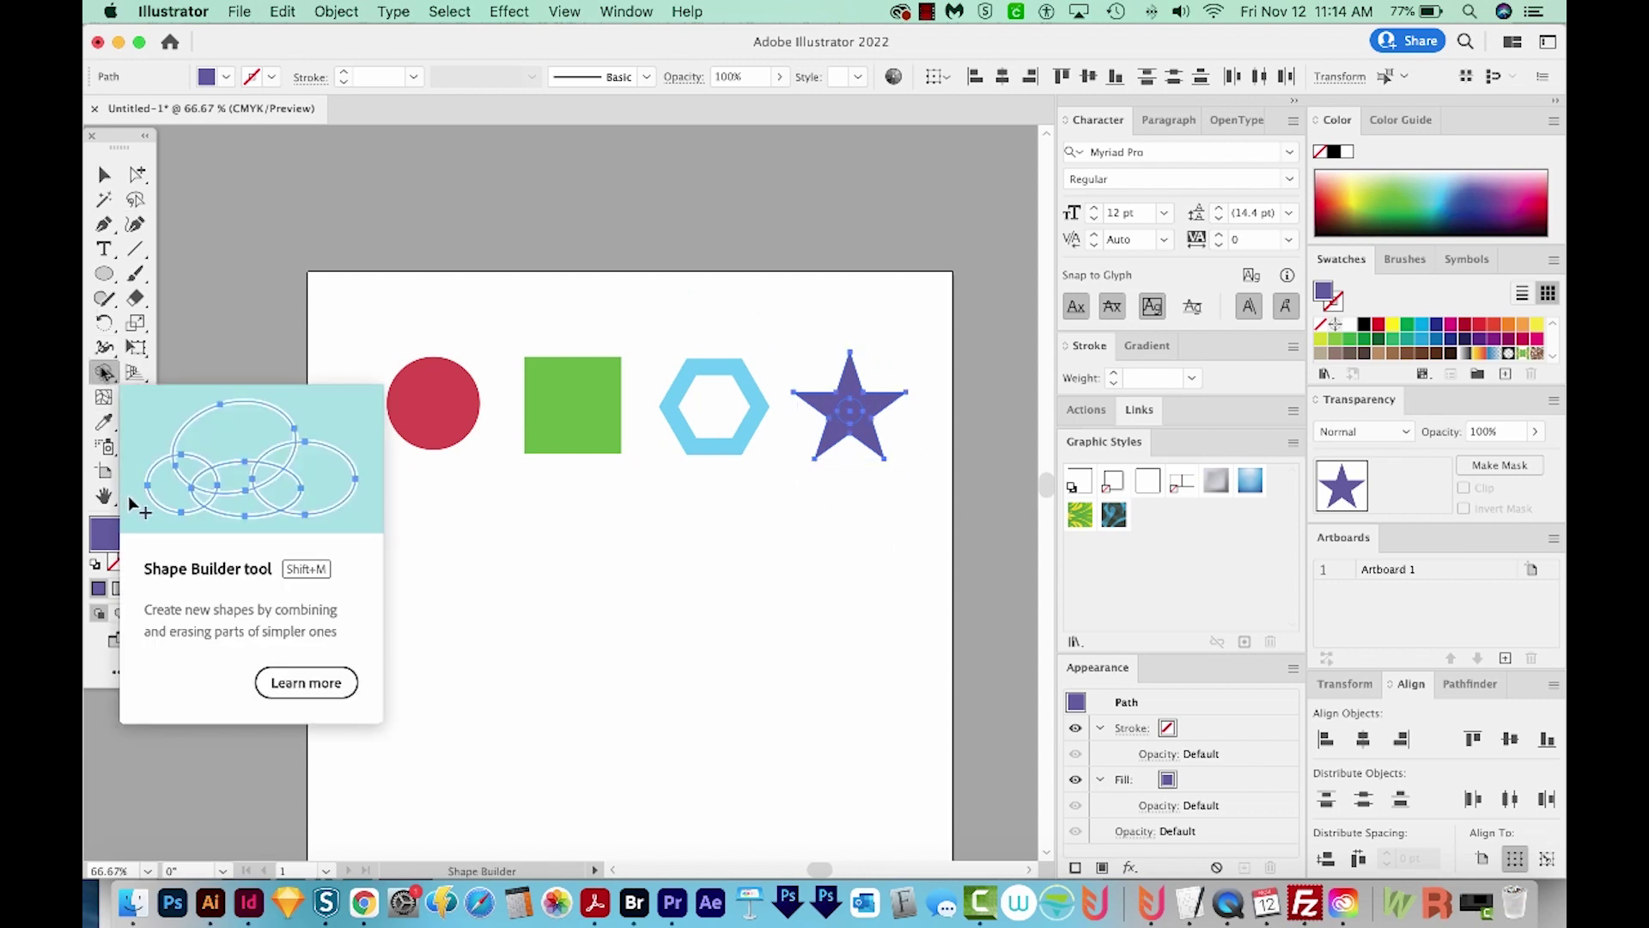
alt+click(847, 409)
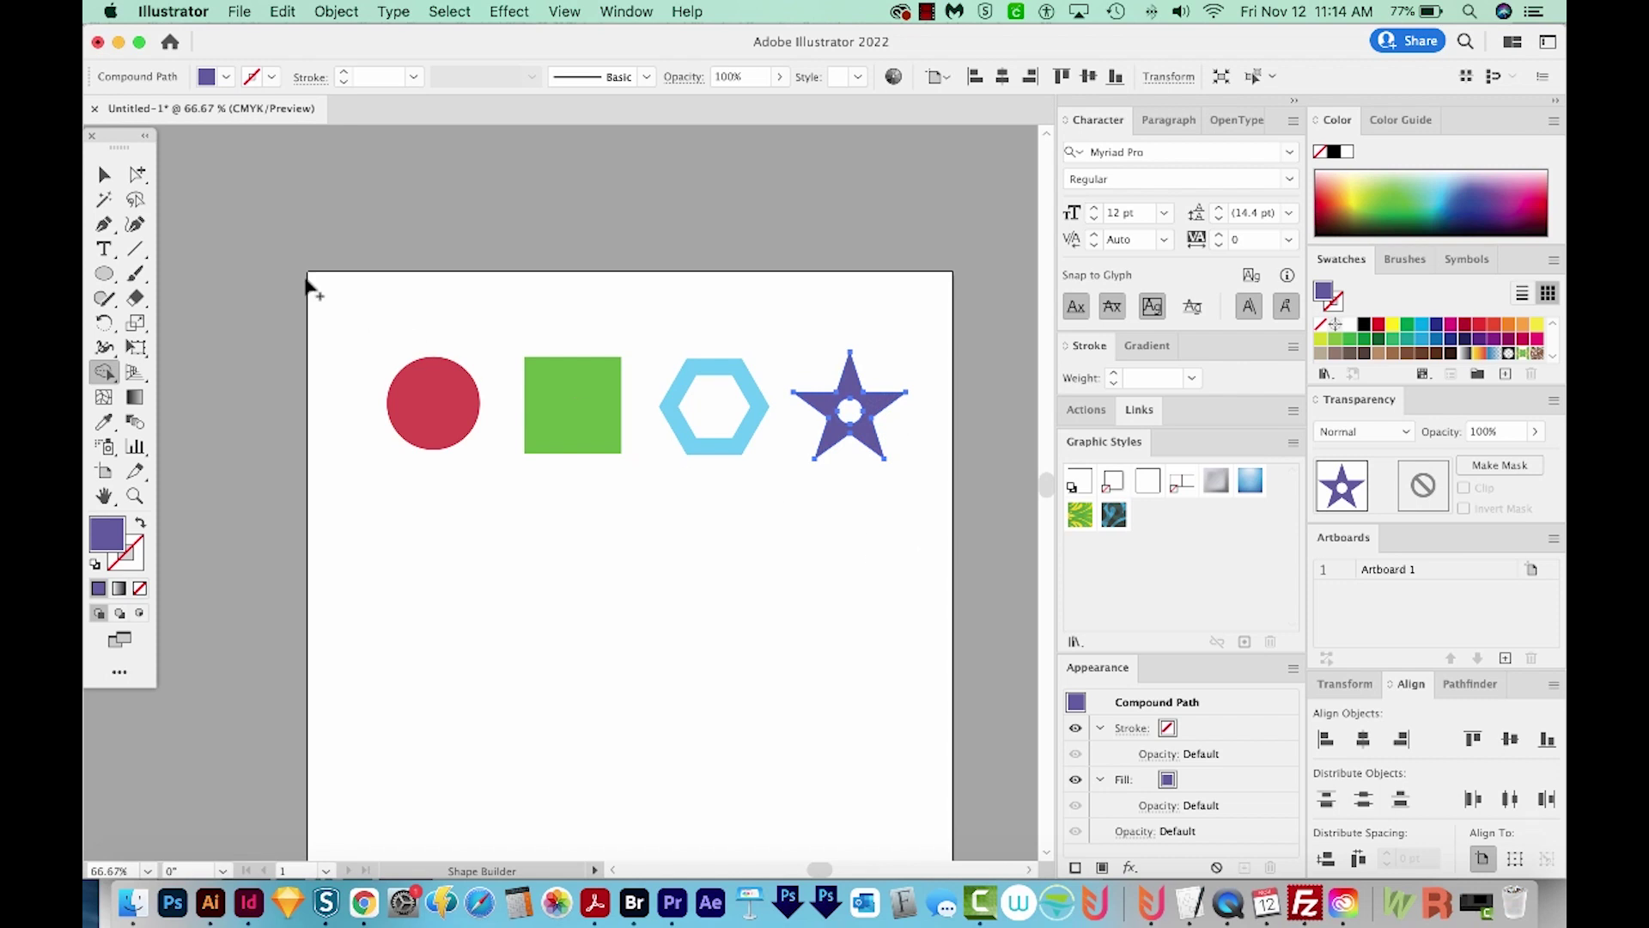
click(104, 174)
click(689, 564)
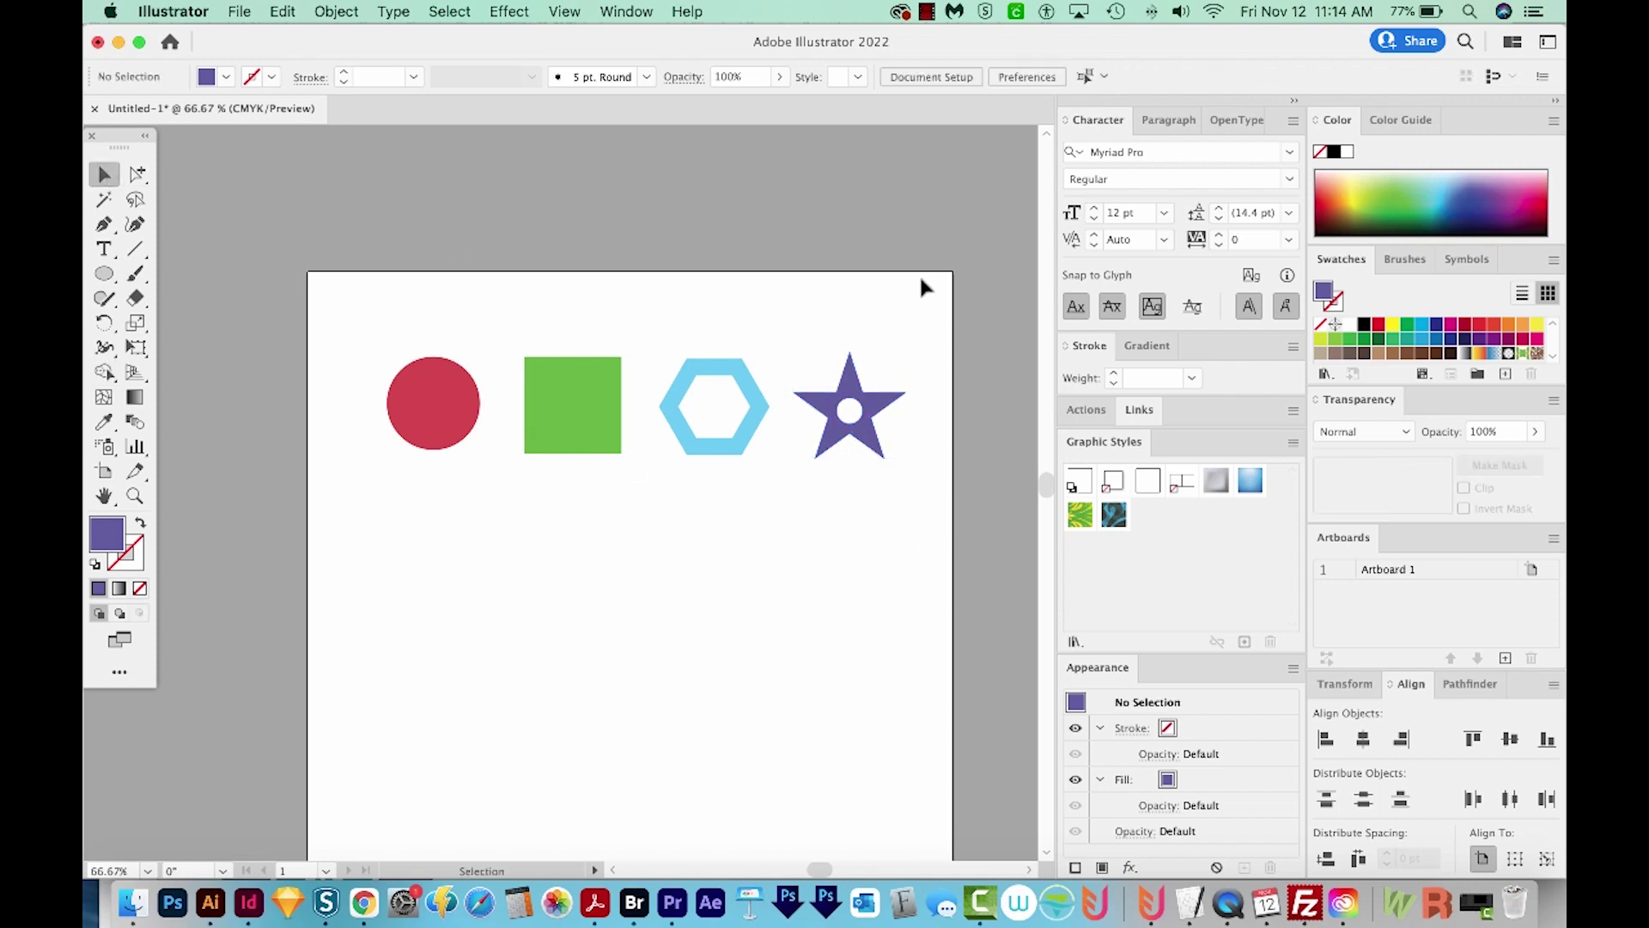
mouse_move(457, 547)
mouse_down()
mouse_move(379, 436)
mouse_move(431, 409)
mouse_up()
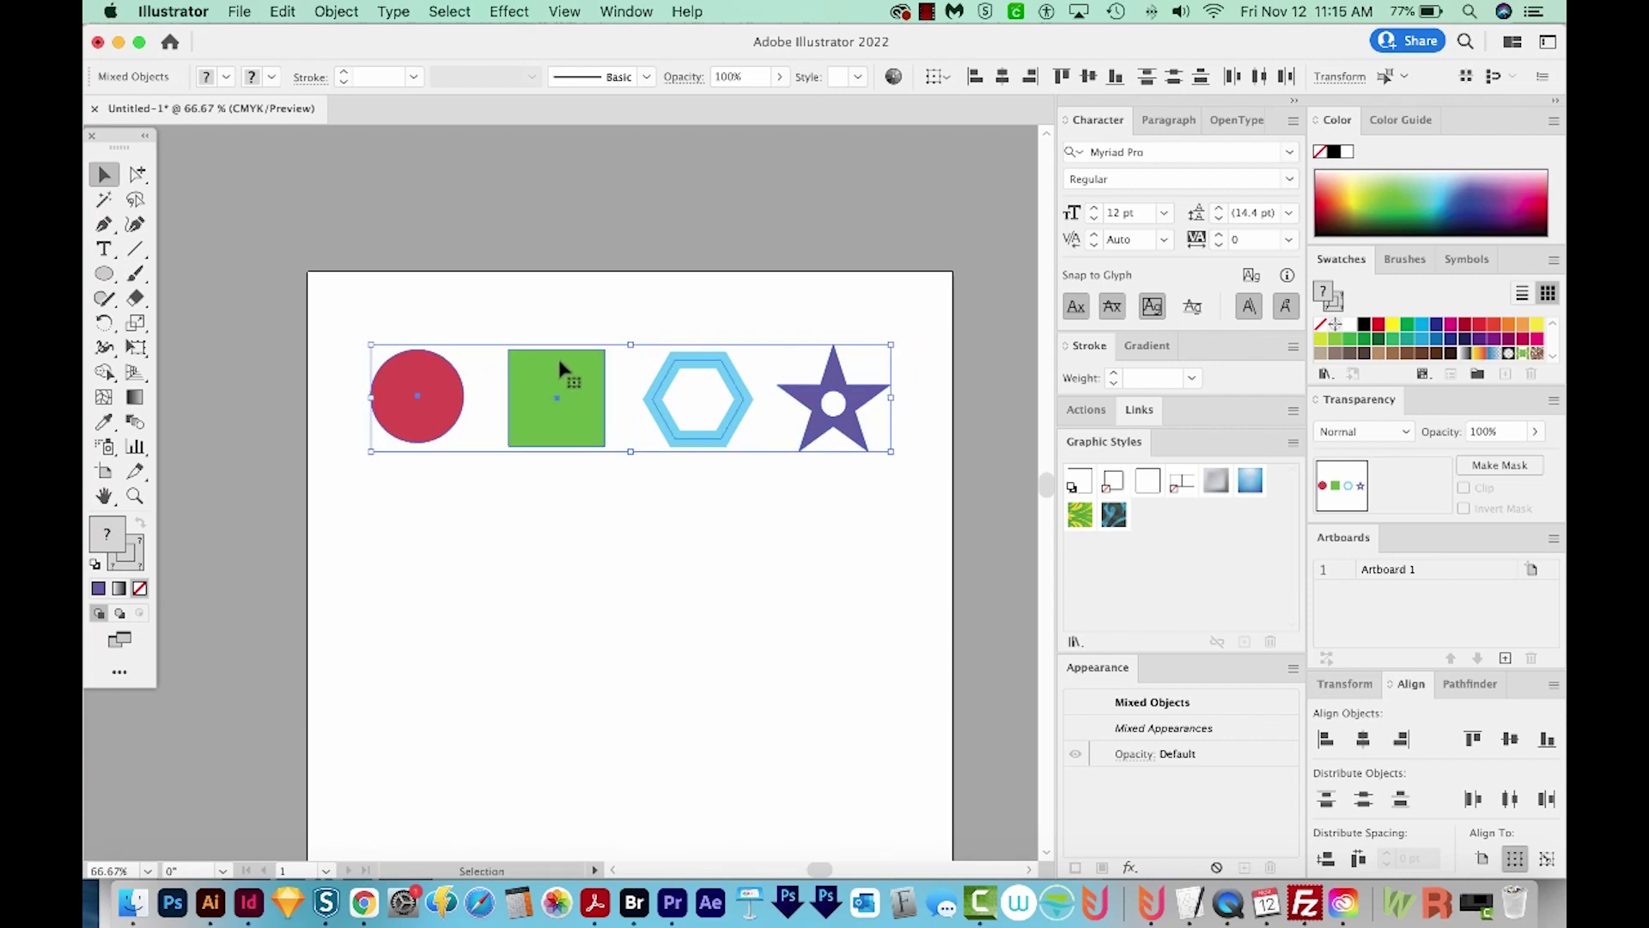
Copy the four-shape row downward, then repeat with Ctrl+D for the third and fourth rows
drag(561, 370, 570, 516)
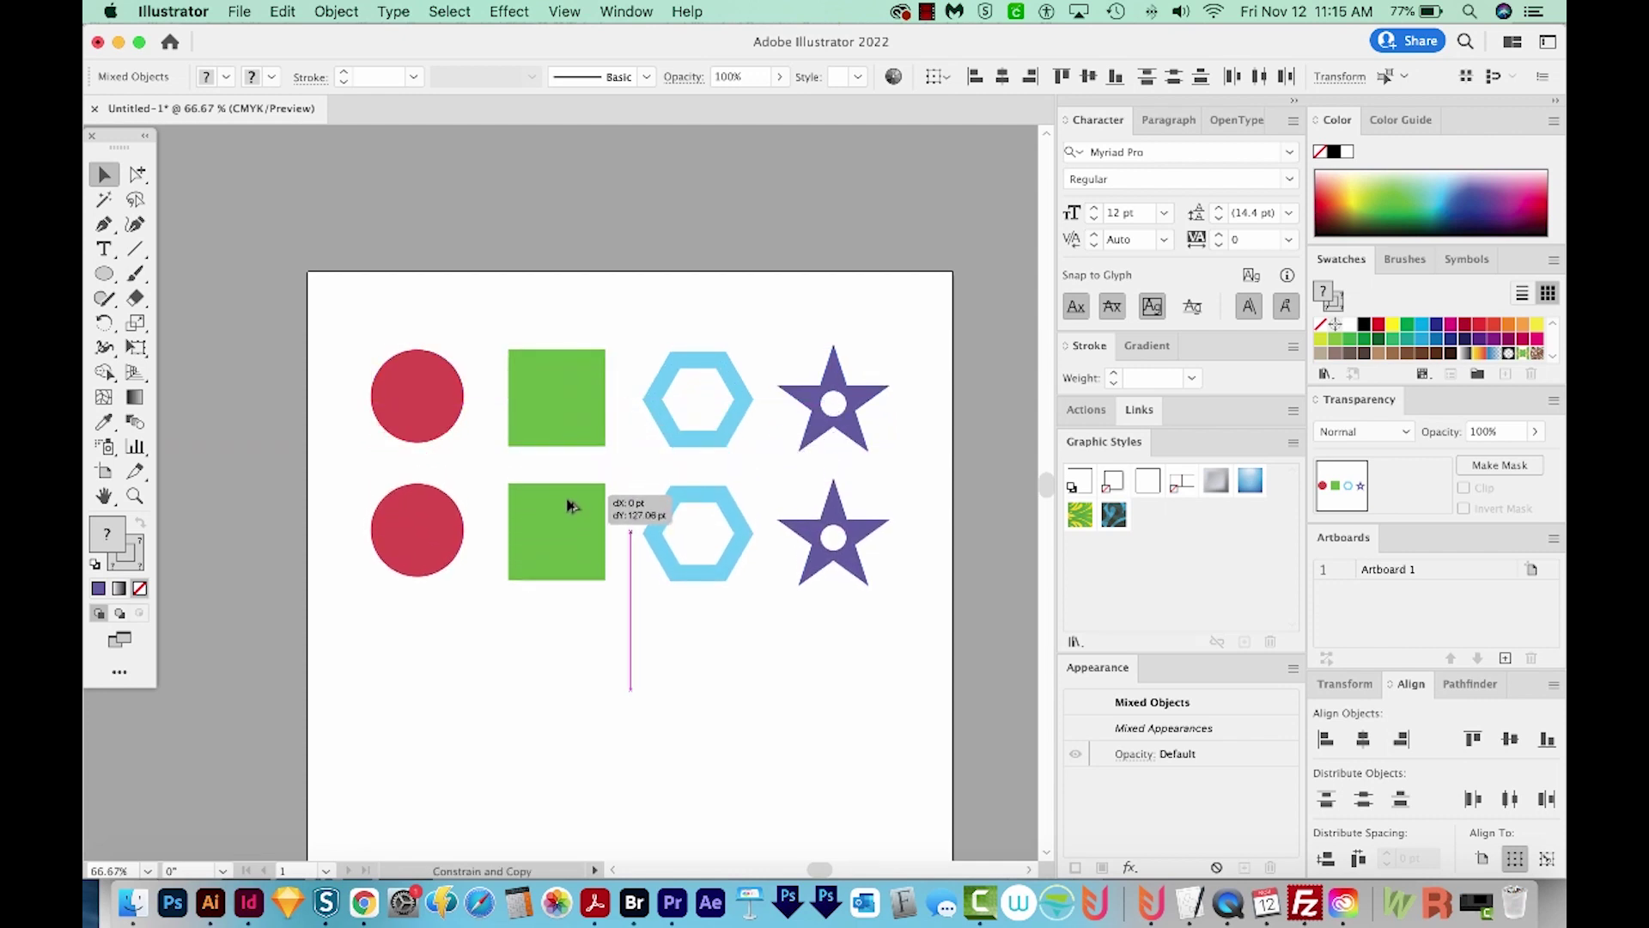
drag(570, 517, 573, 519)
key(ctrl+d)
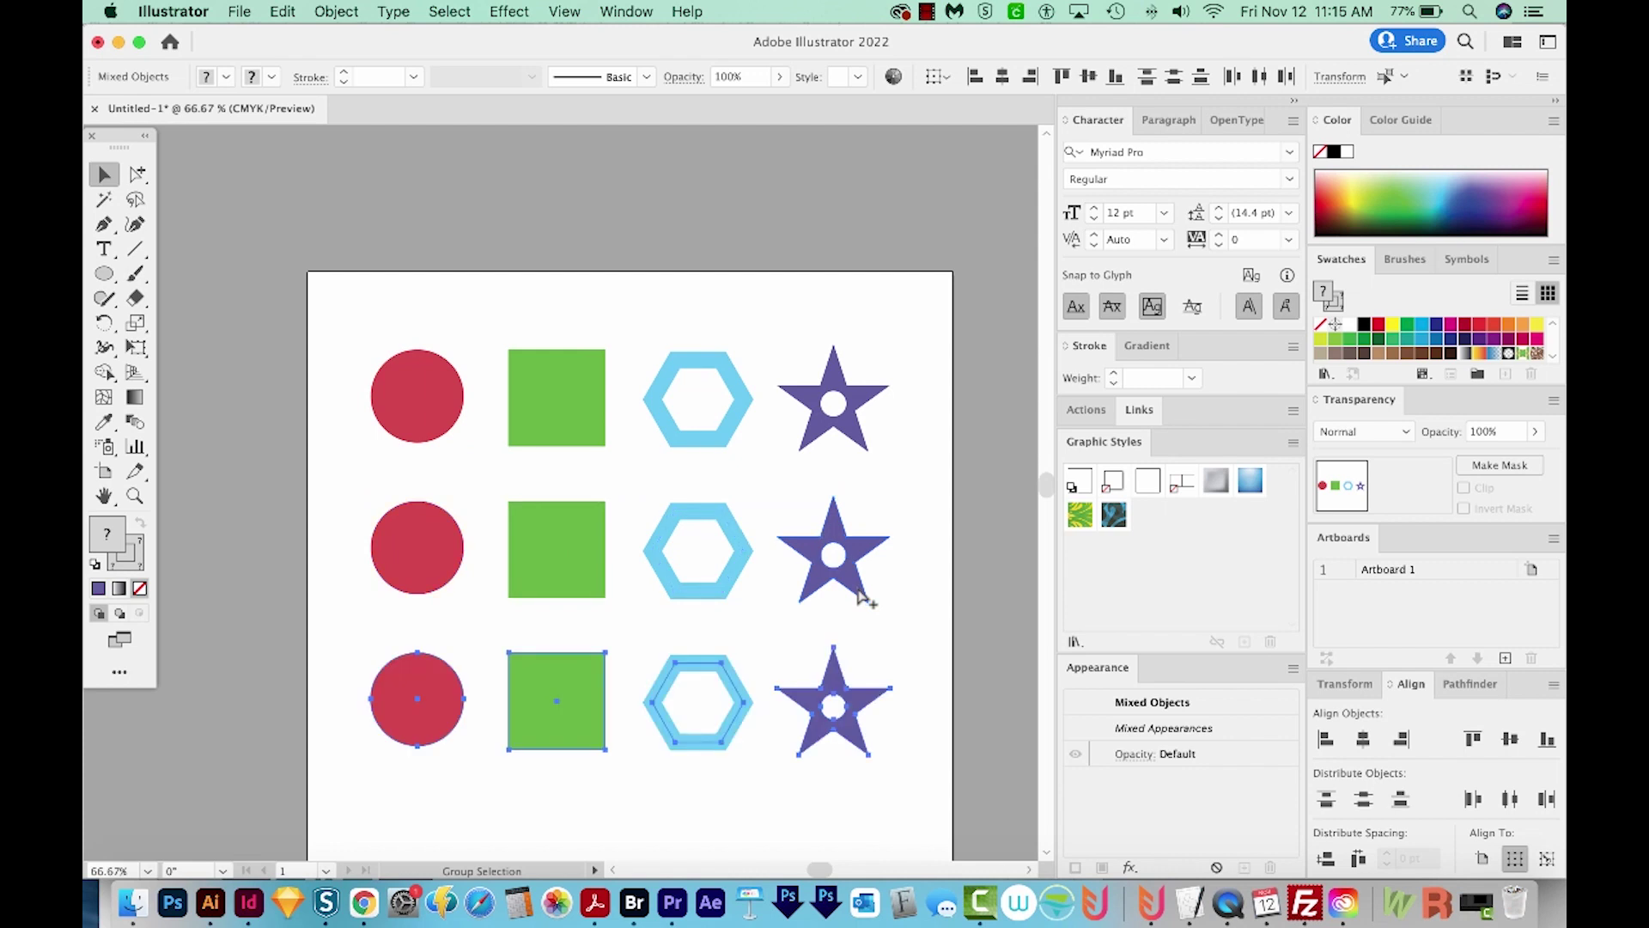
key(ctrl+d)
Expand the four hexagon outlines into filled shapes via Object > Expand, then deselect everything
drag(894, 560, 892, 492)
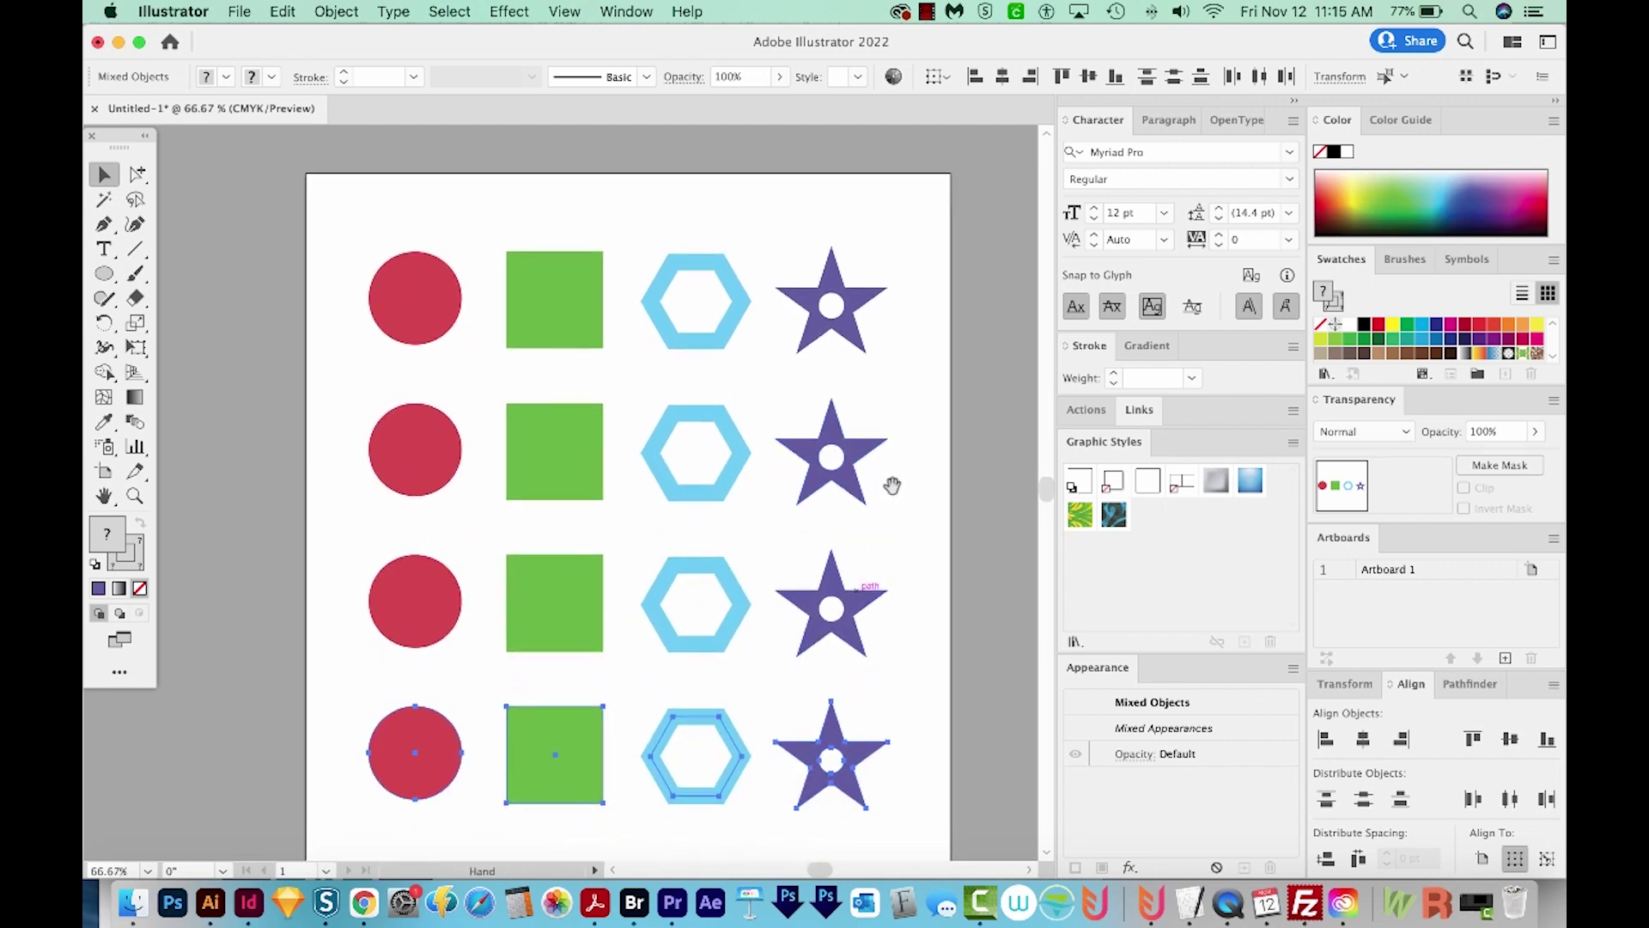
key(space)
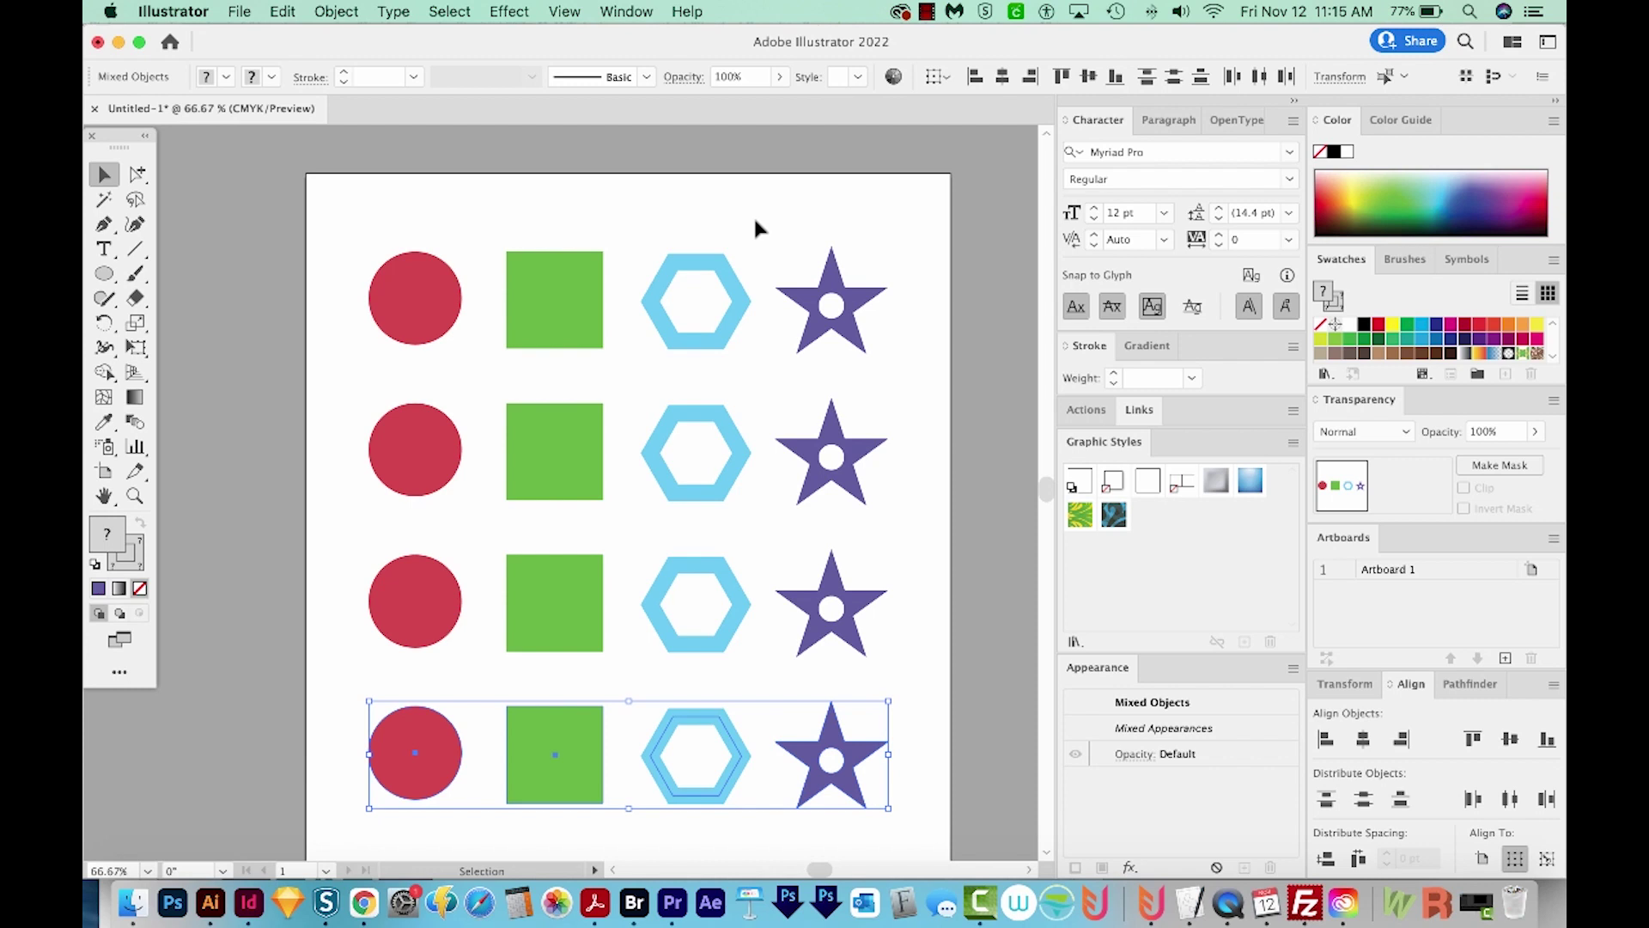
drag(705, 228, 663, 773)
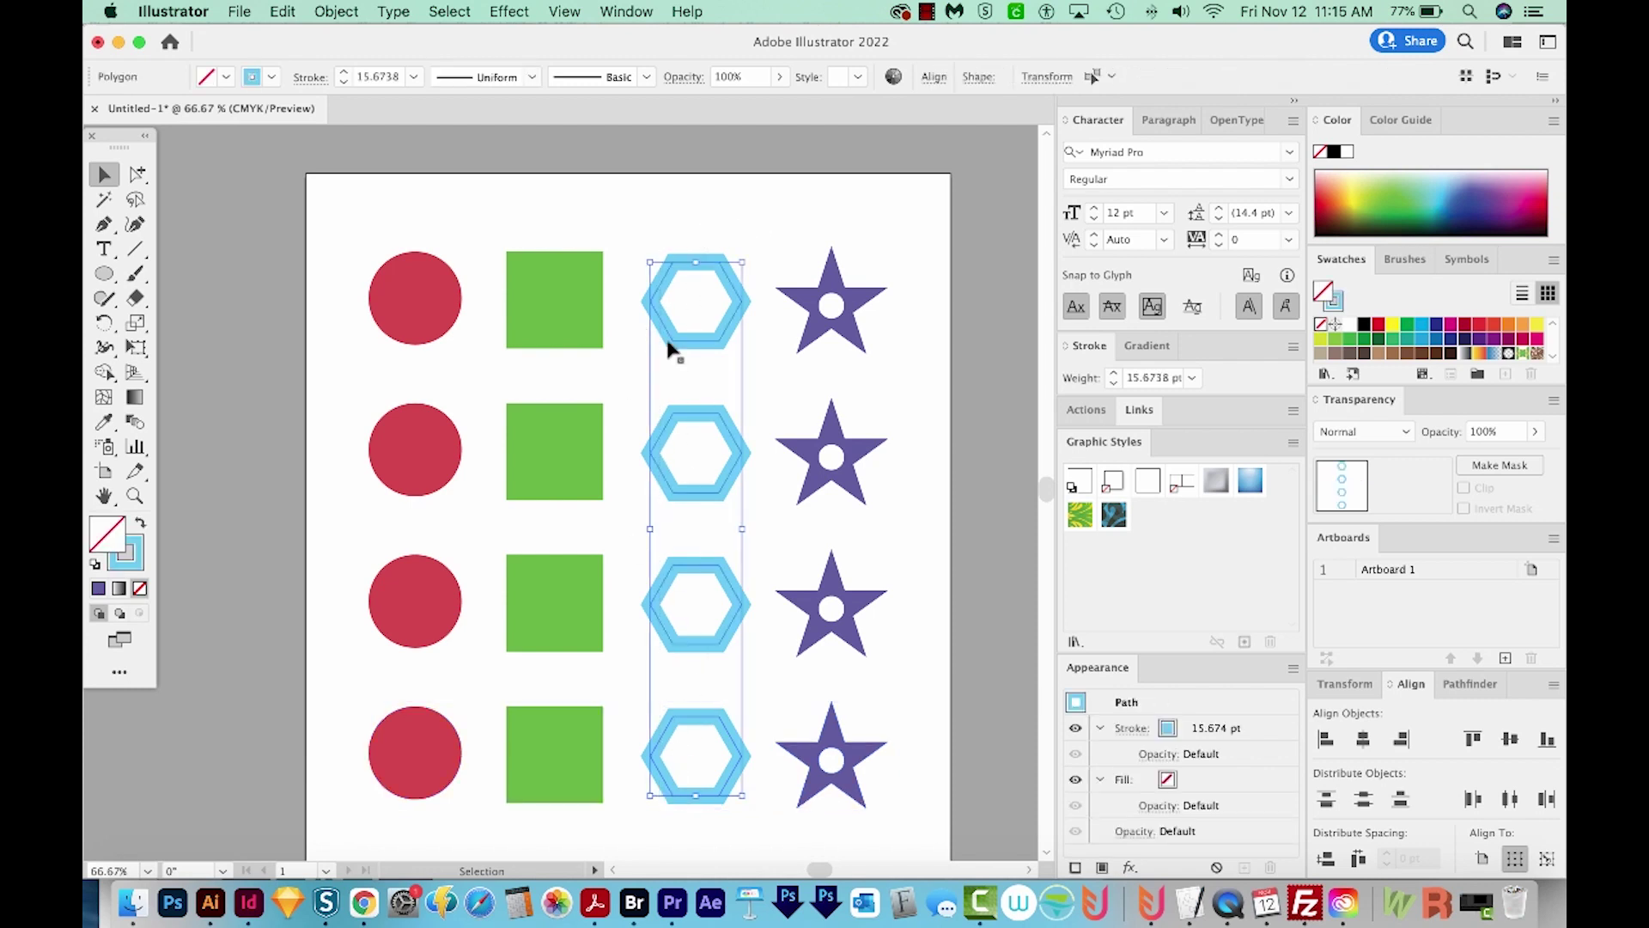
click(337, 12)
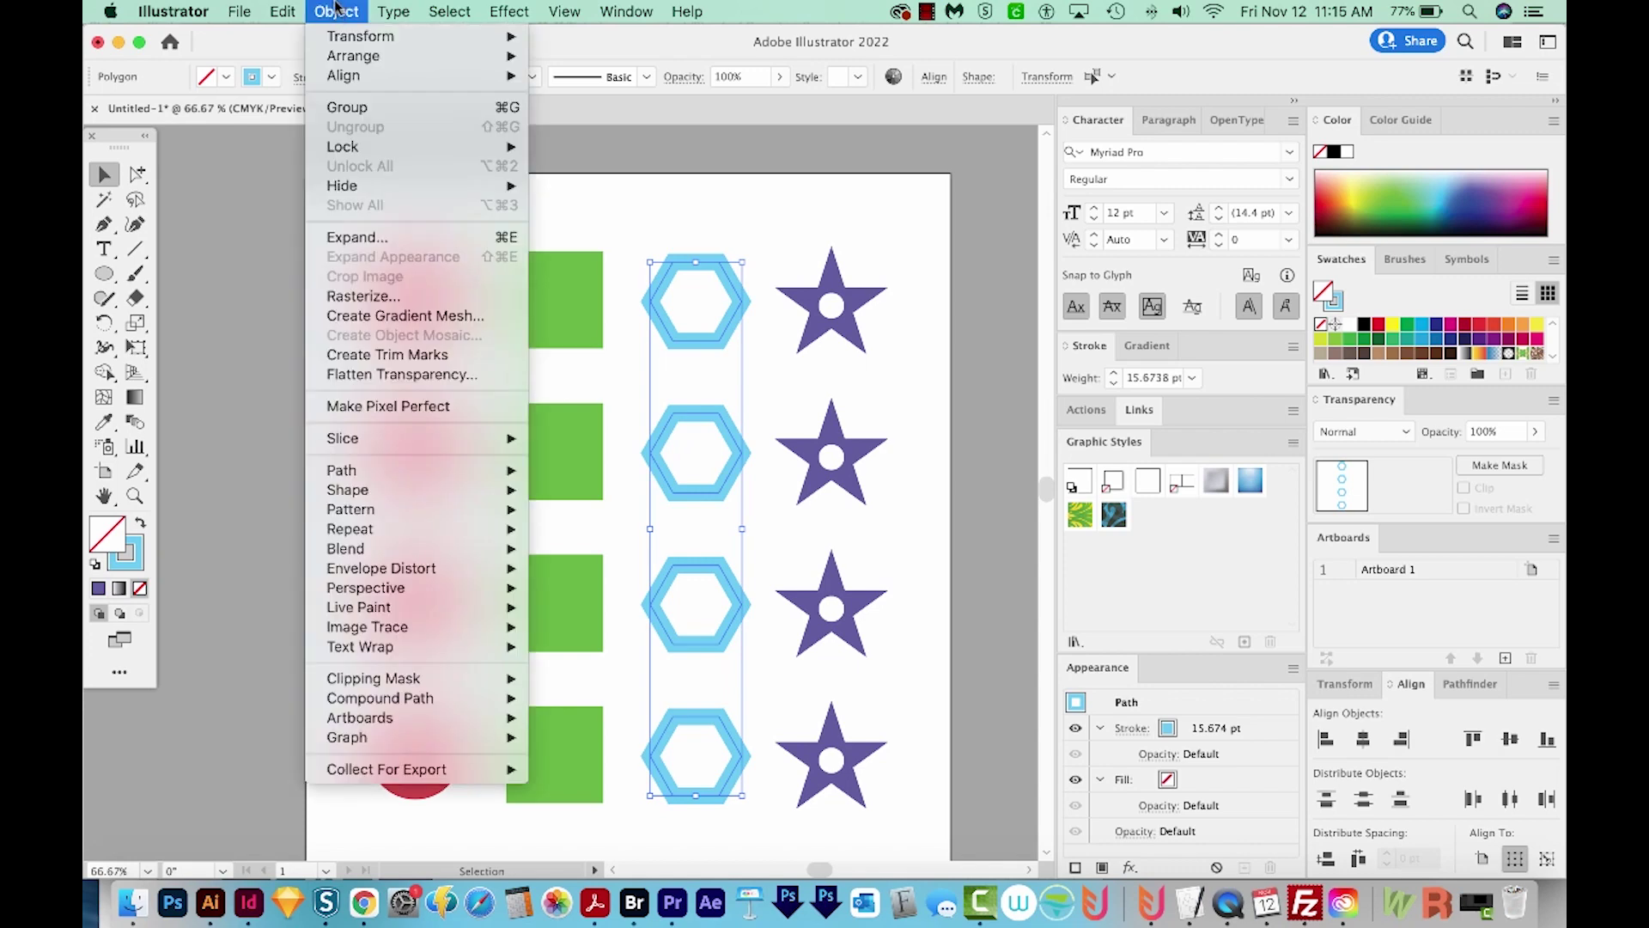
click(369, 237)
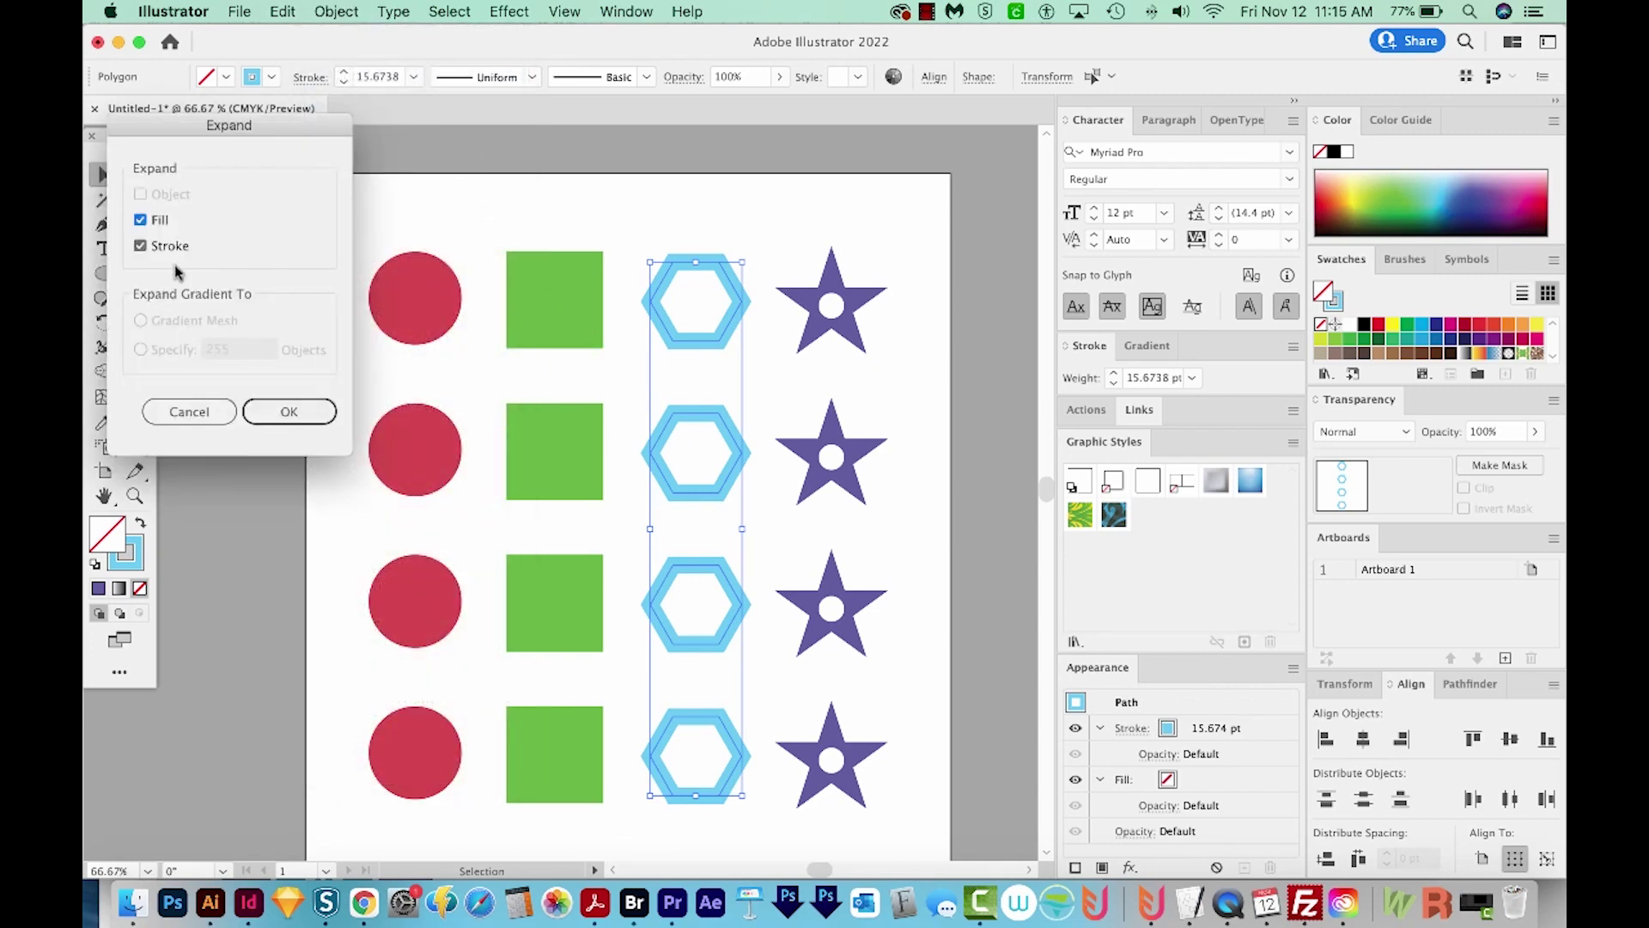
click(288, 412)
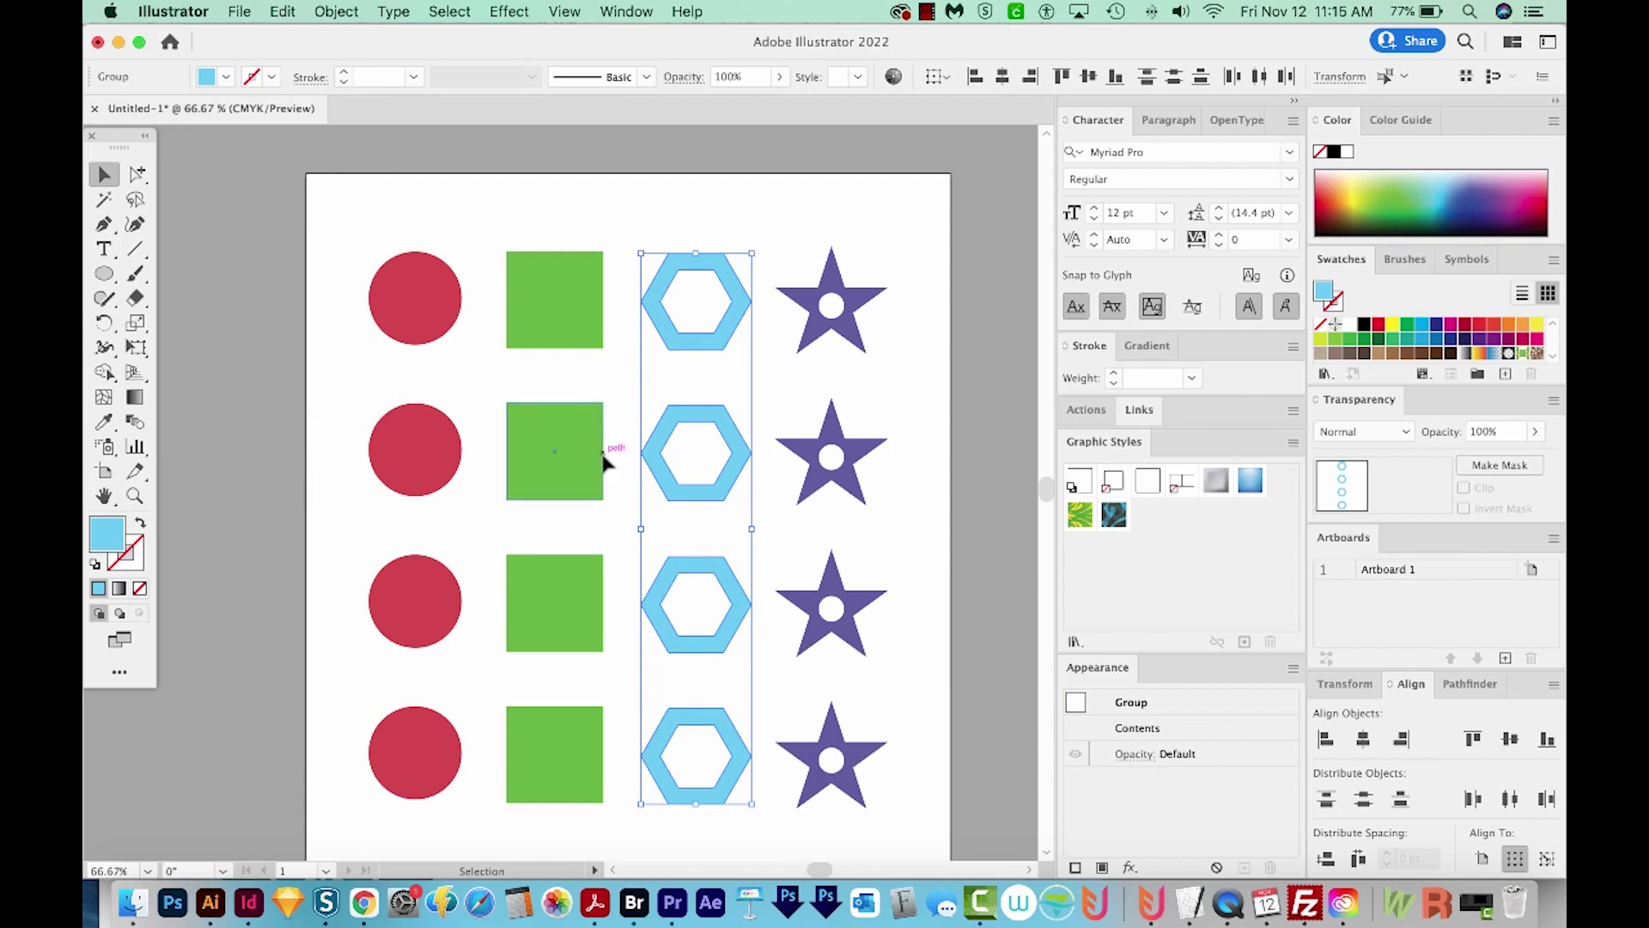
key(super+a)
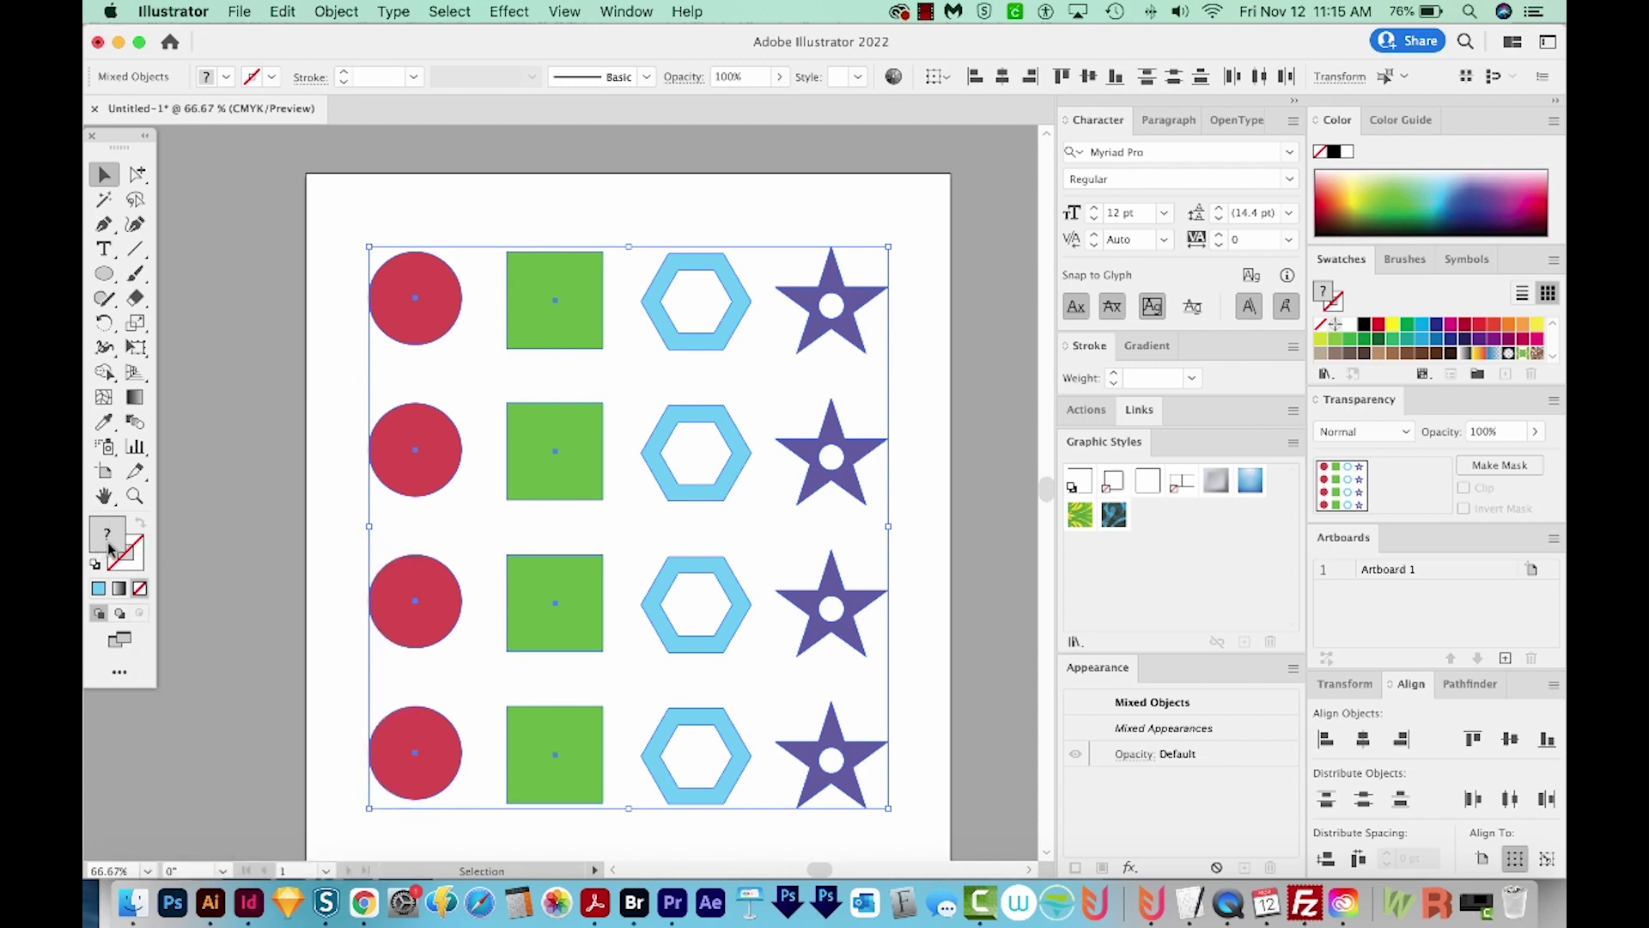
click(995, 475)
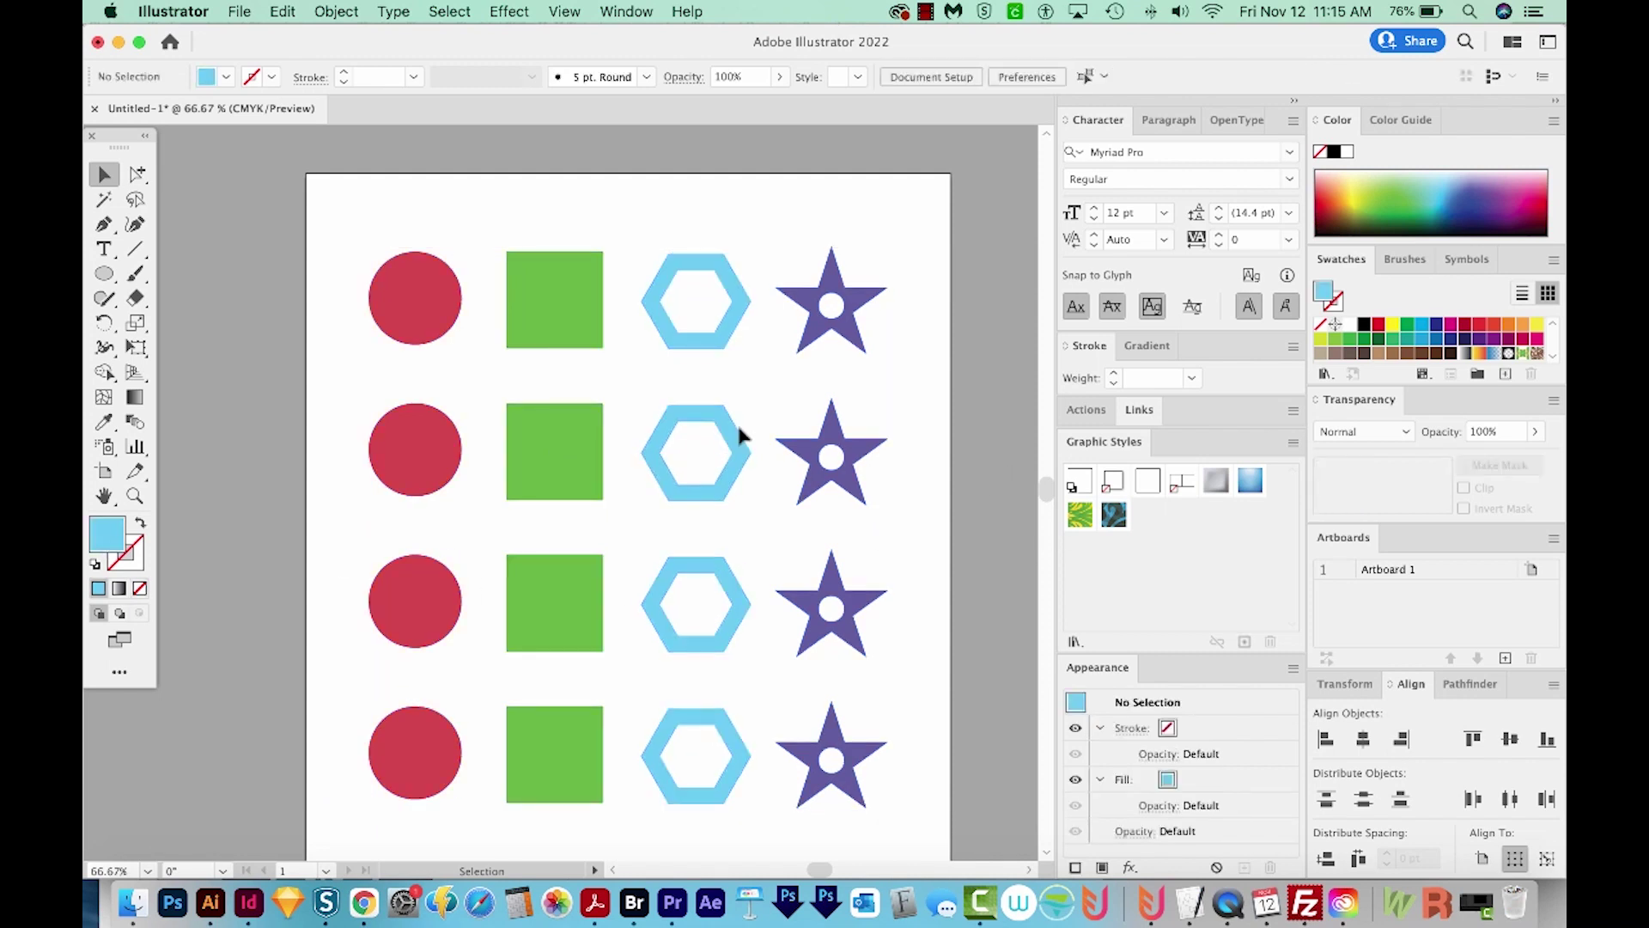
Open the 3D and Materials panel from the Window menu
click(632, 16)
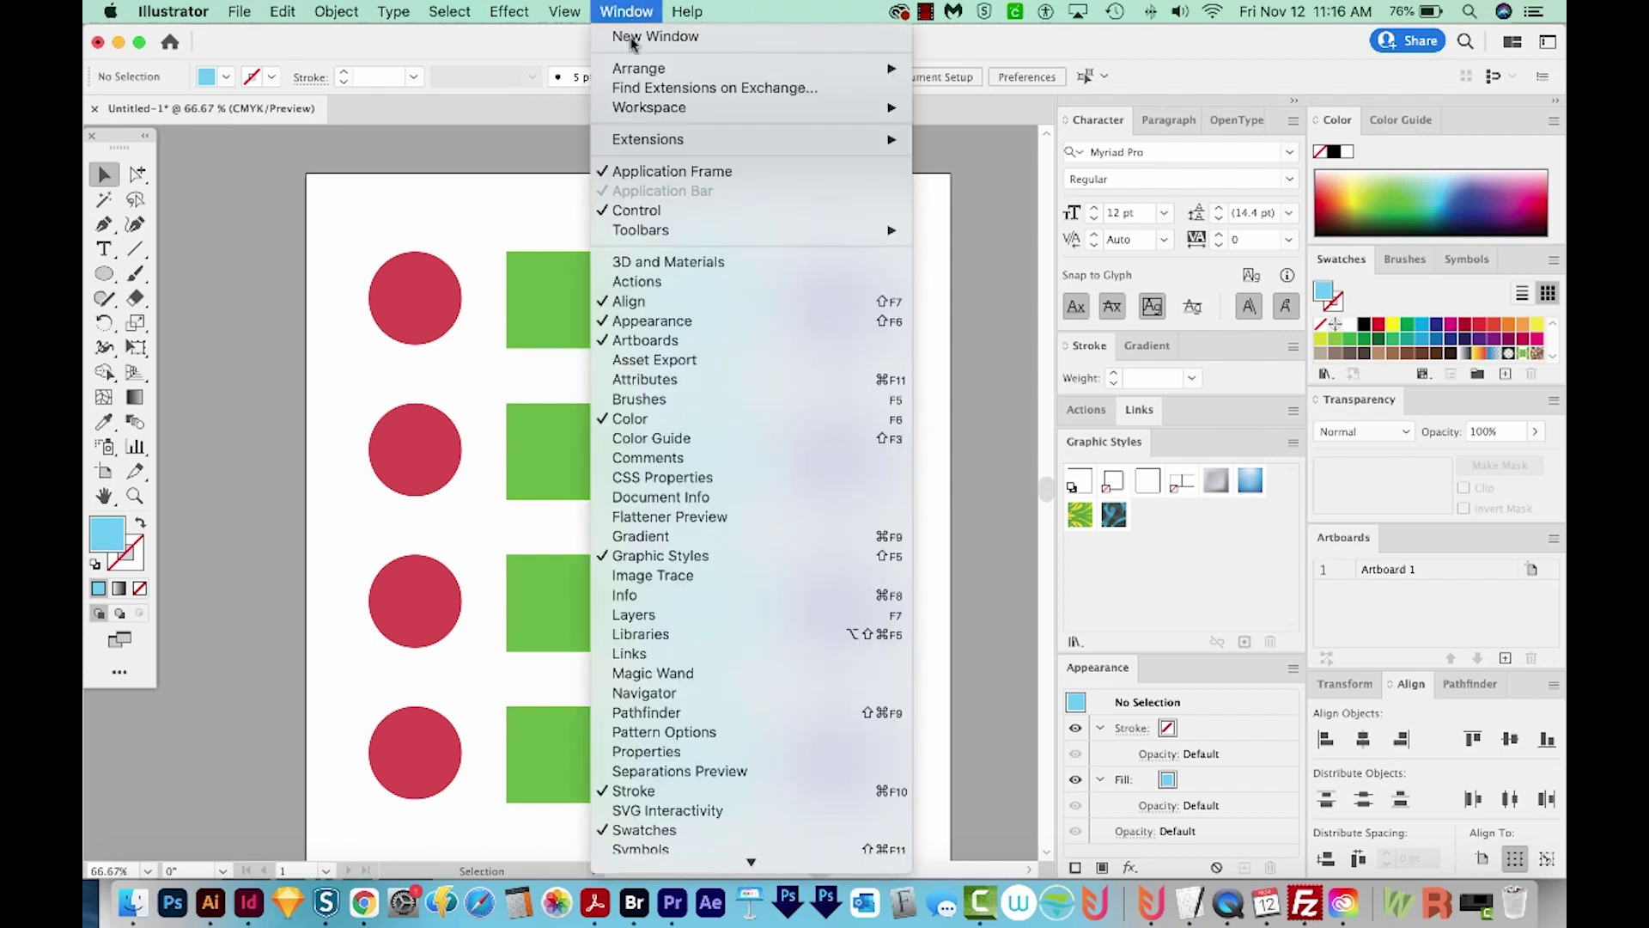
click(683, 265)
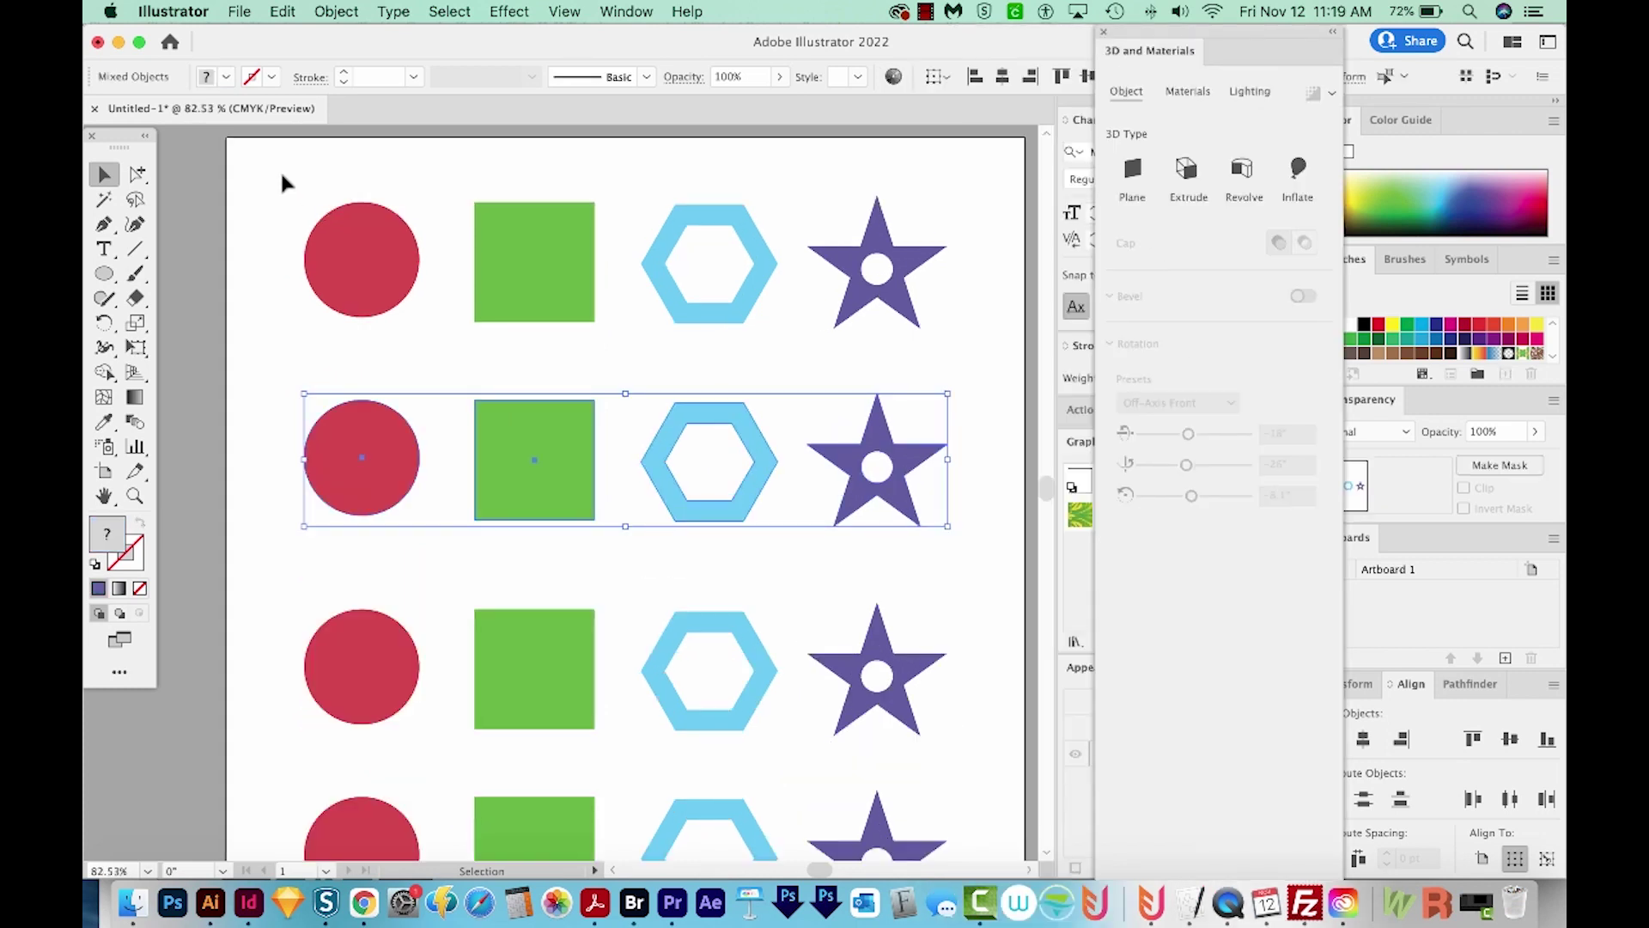
Make the top row flat 3D planes and extrude the second row into solids
drag(285, 183, 929, 325)
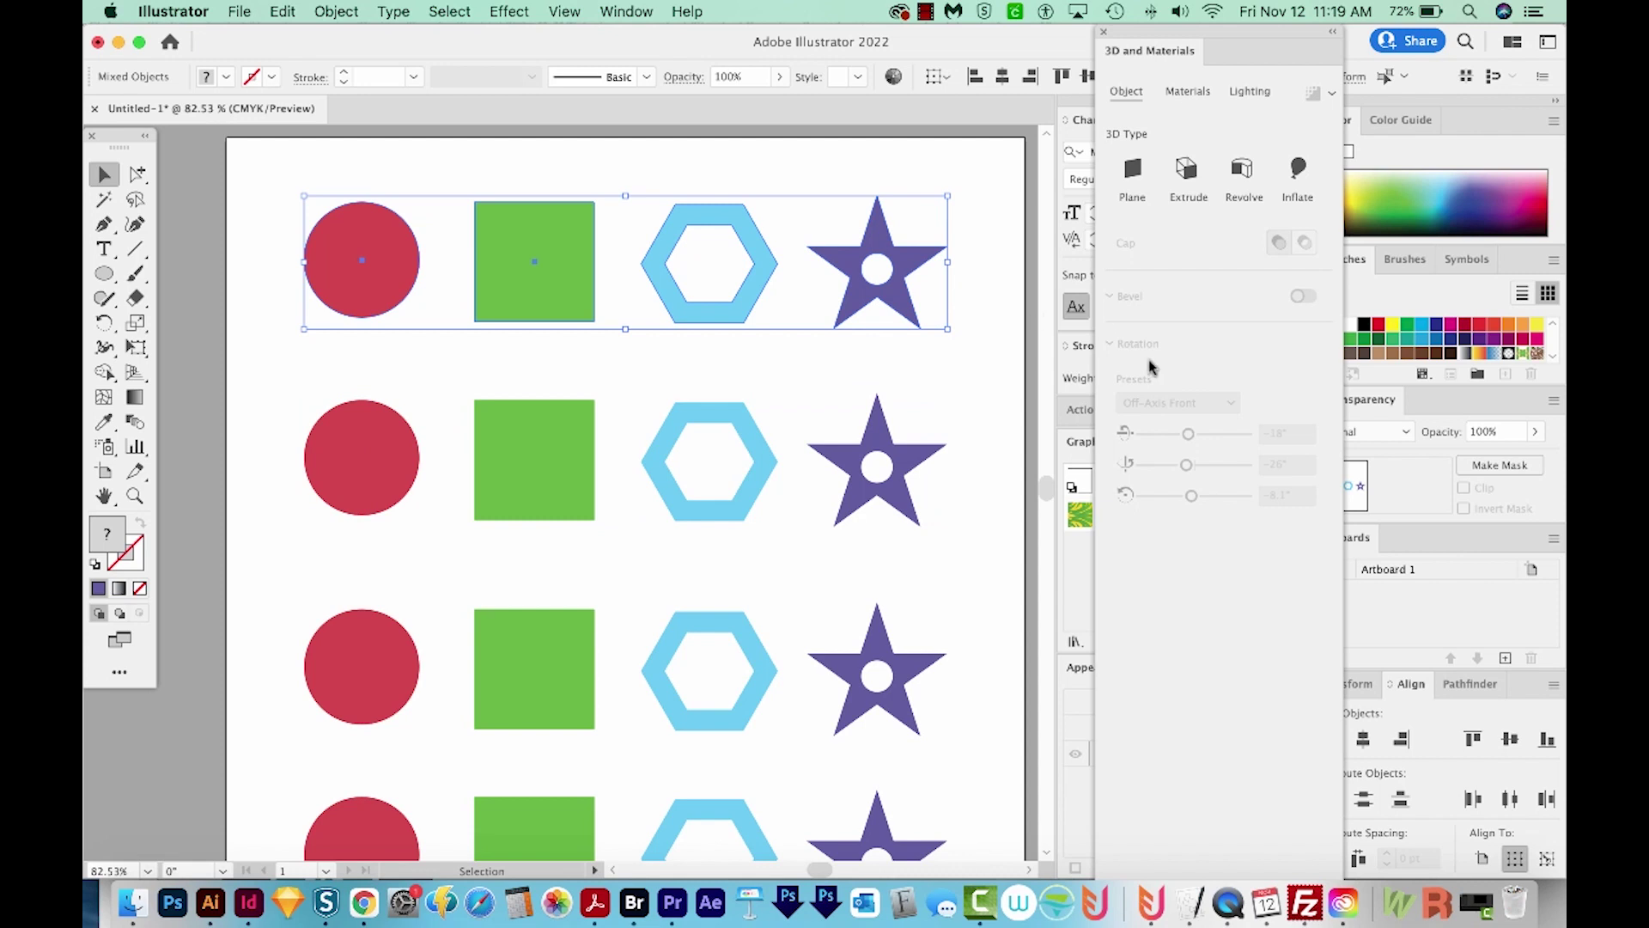
click(1130, 177)
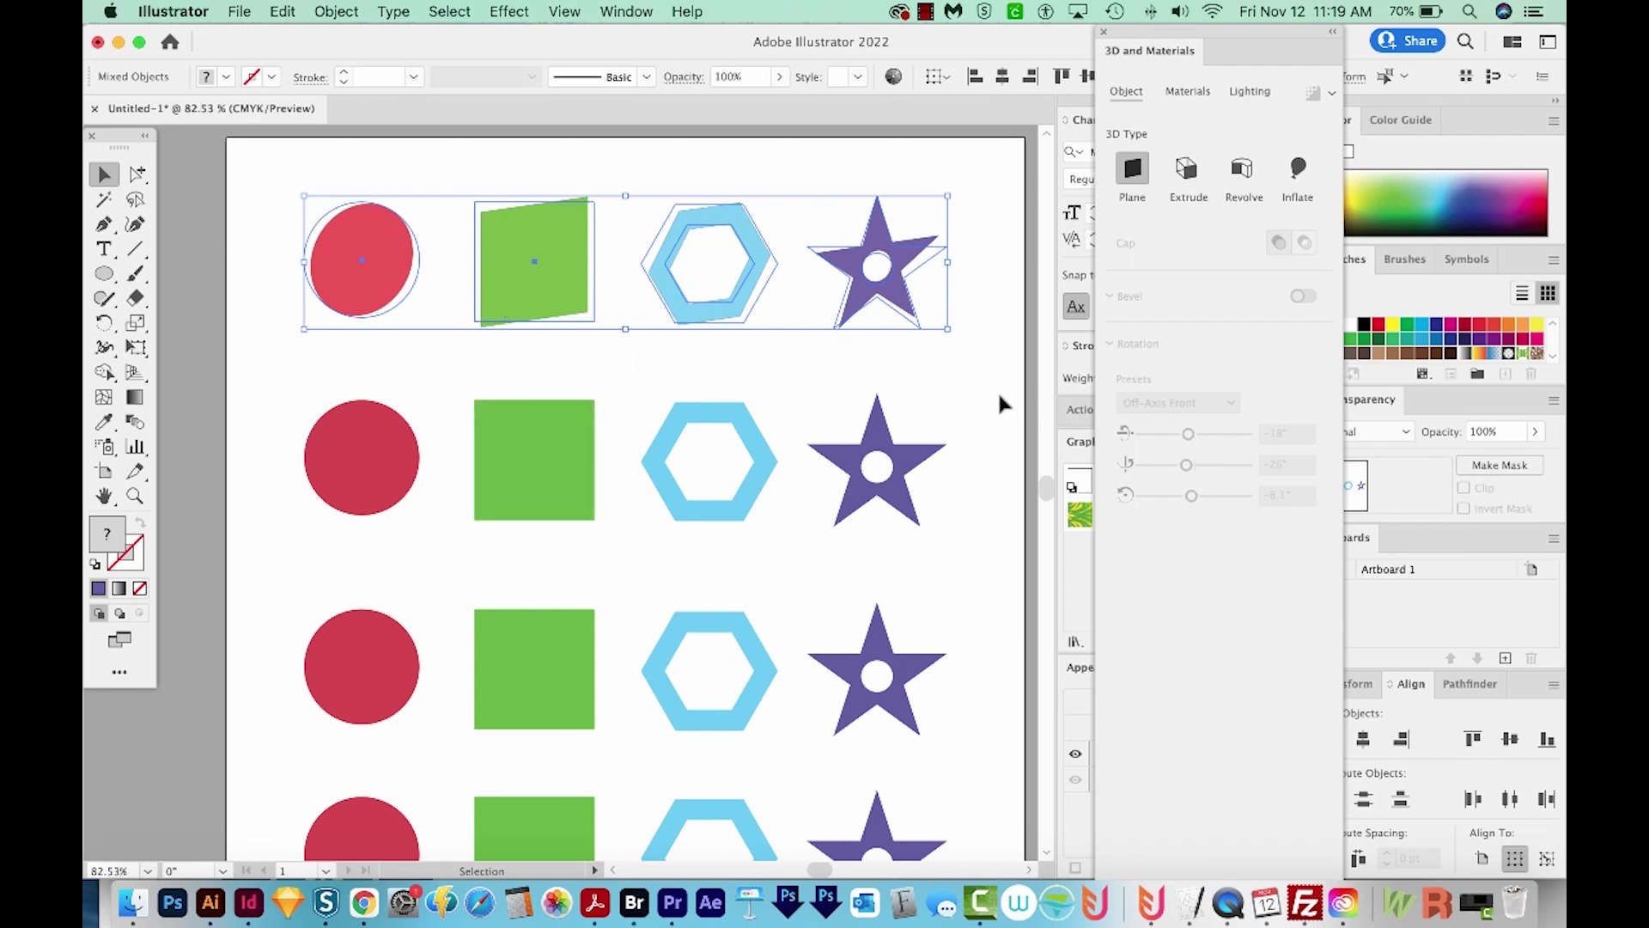
drag(284, 504, 431, 502)
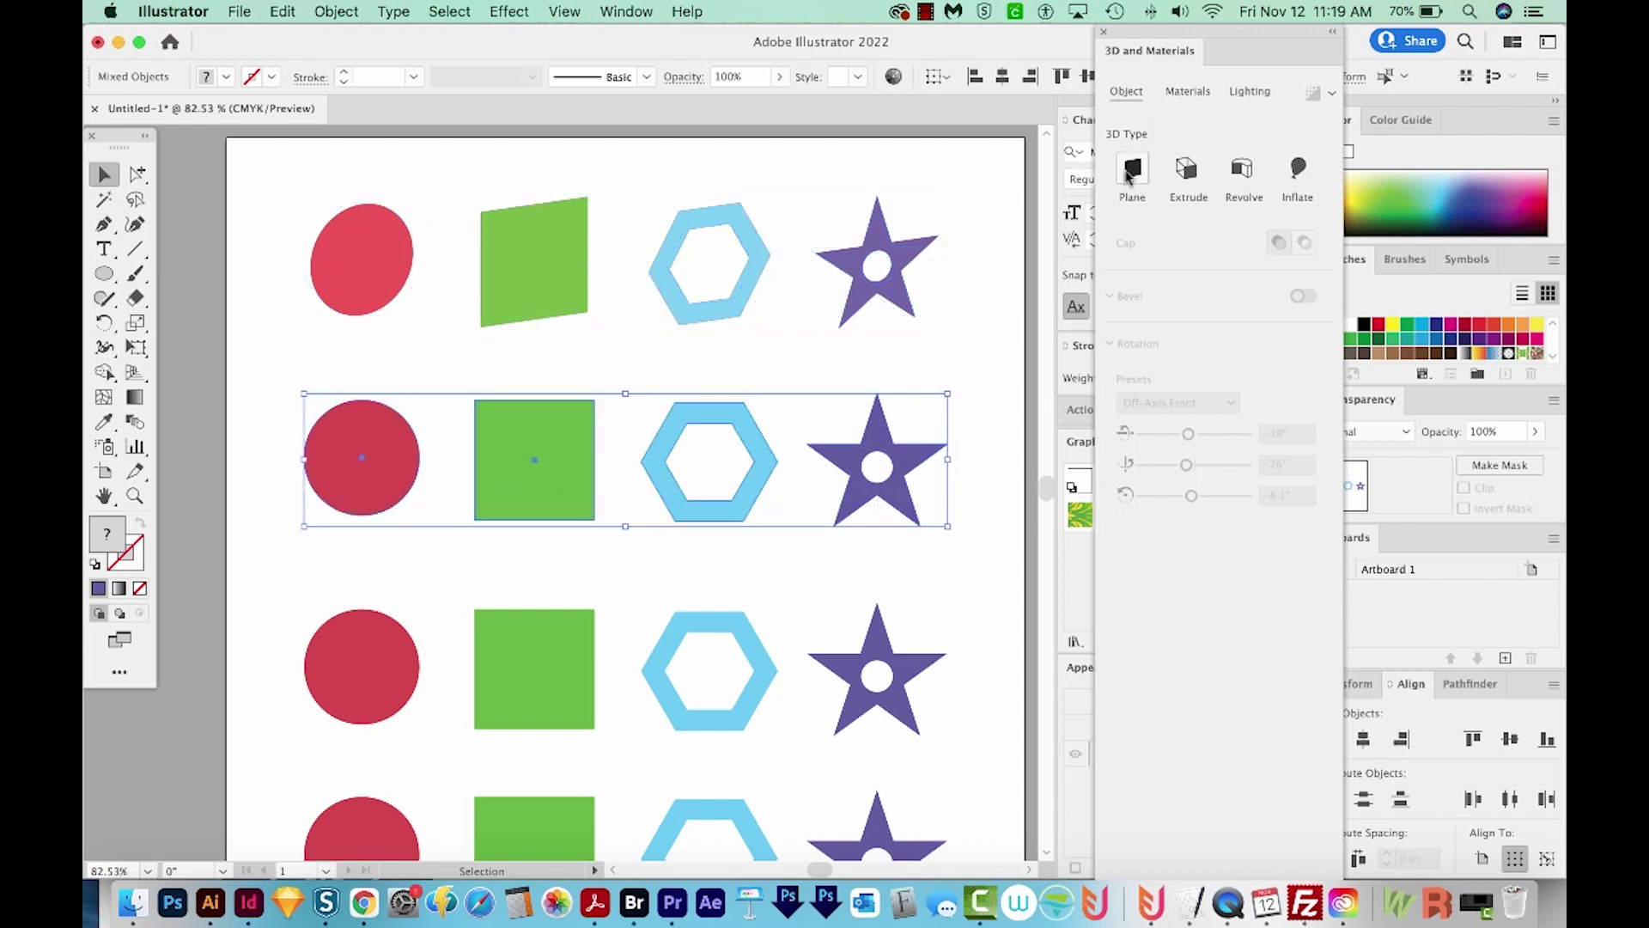
click(1187, 171)
scroll(673, 410, down, 2)
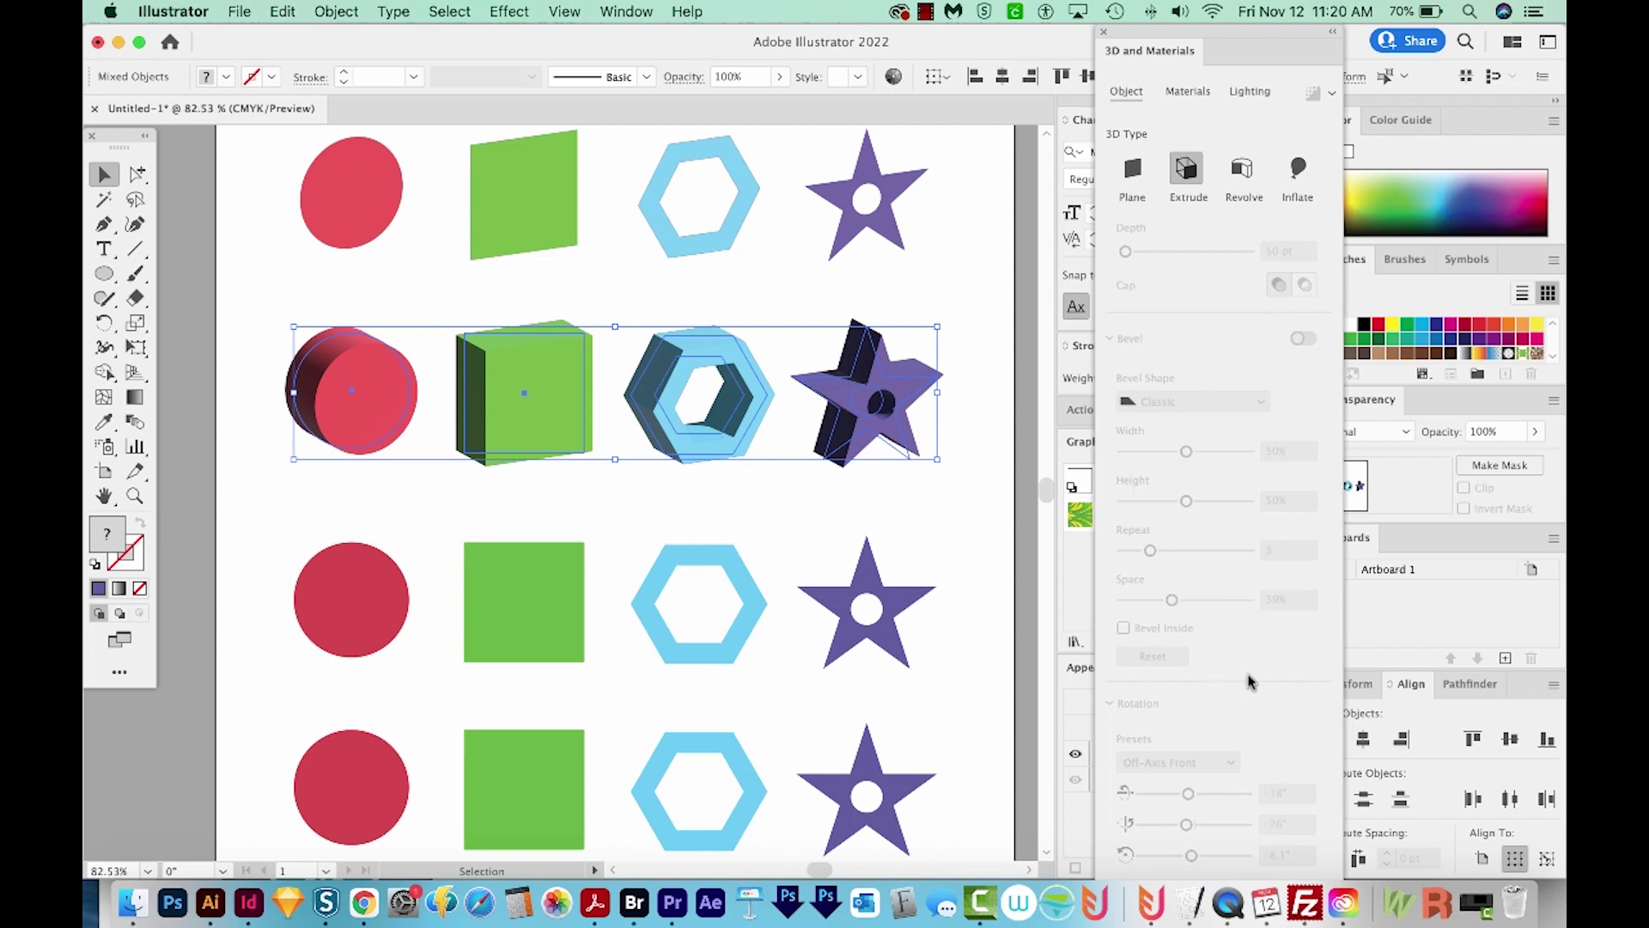
Revolve the third row of shapes into 3D forms
drag(934, 536, 776, 616)
drag(313, 648, 342, 667)
click(1249, 169)
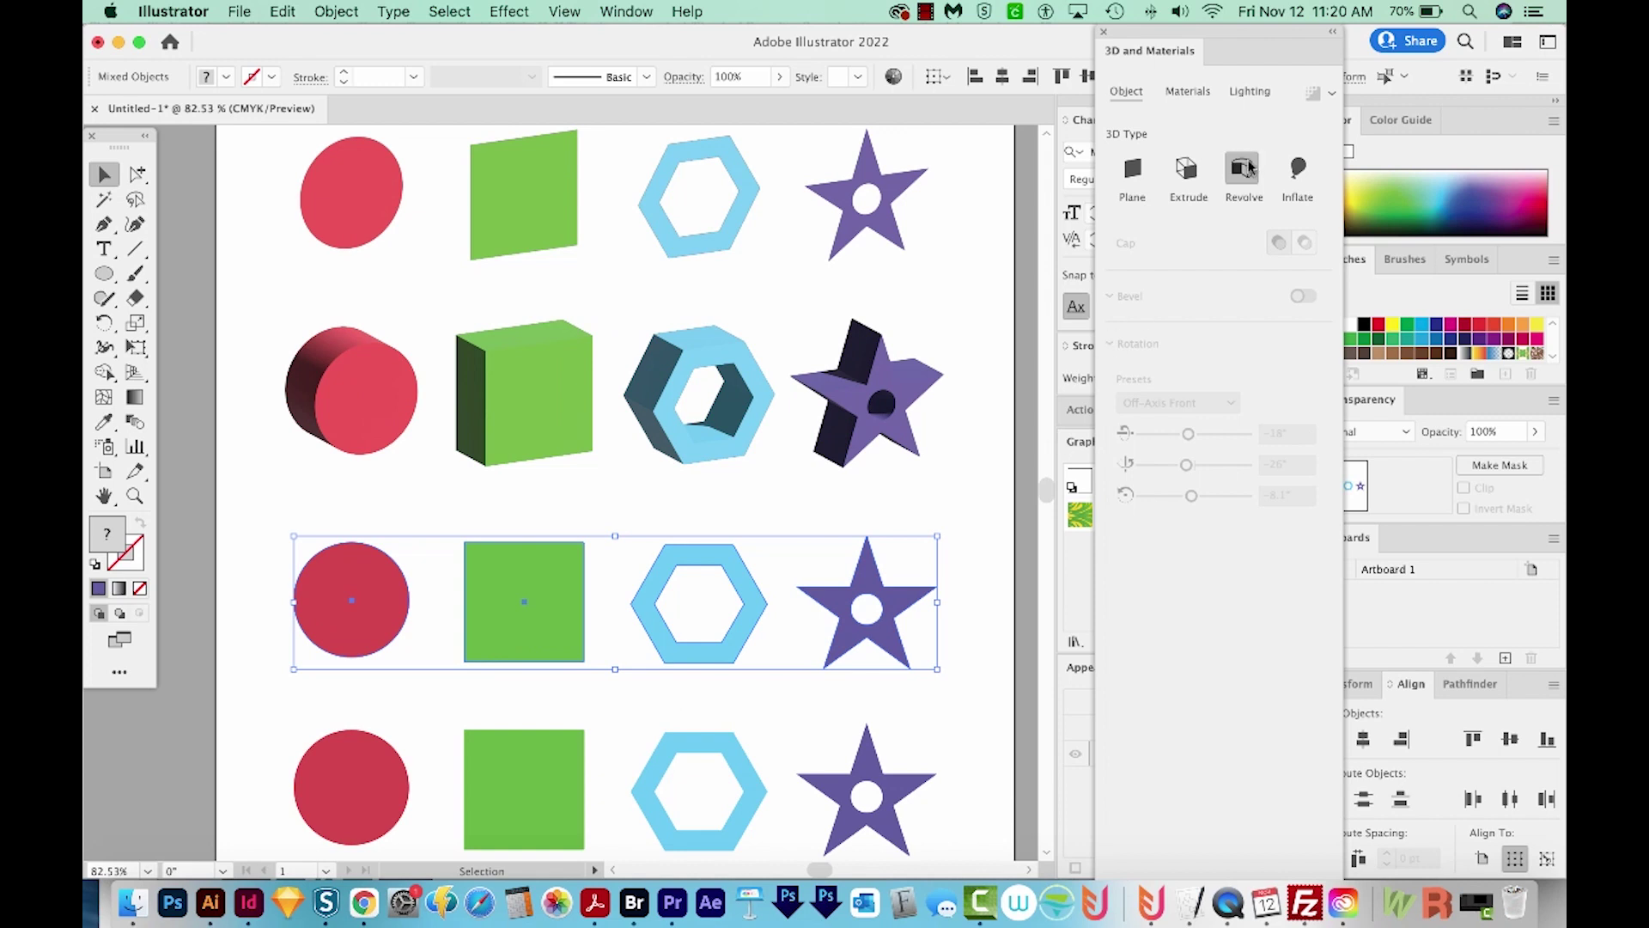
scroll(906, 511, down, 2)
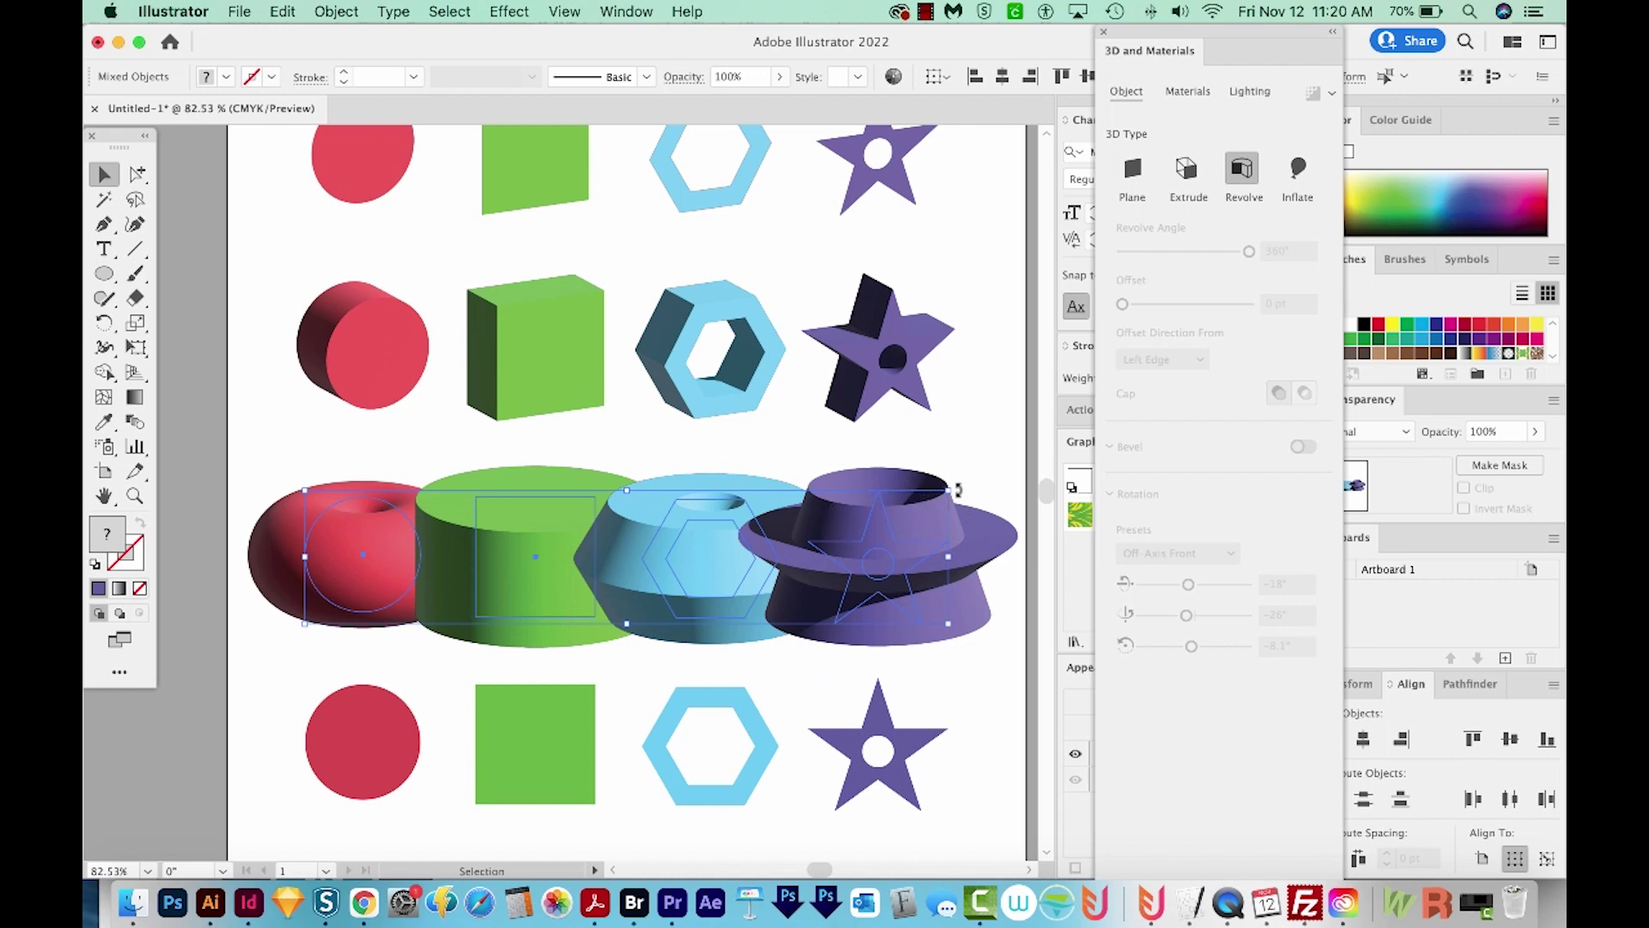
Shrink the revolved row, move its end shapes outward, and distribute the four horizontally
drag(956, 490, 895, 527)
drag(464, 554, 327, 560)
drag(793, 586, 897, 596)
drag(958, 499, 415, 600)
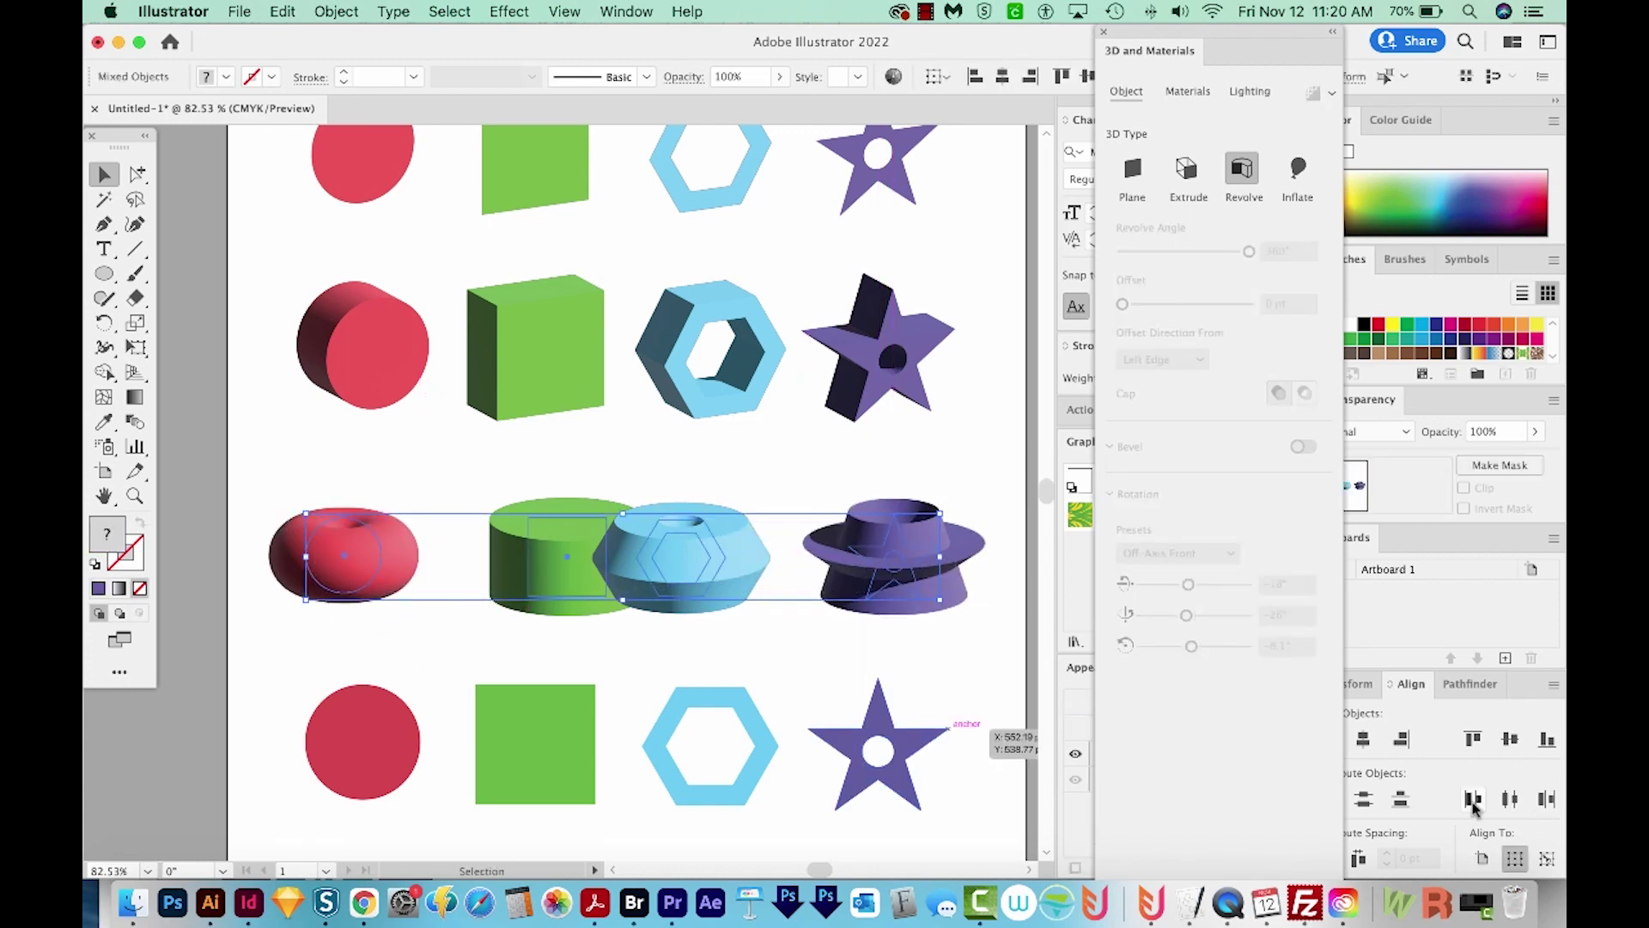
click(1358, 858)
click(915, 760)
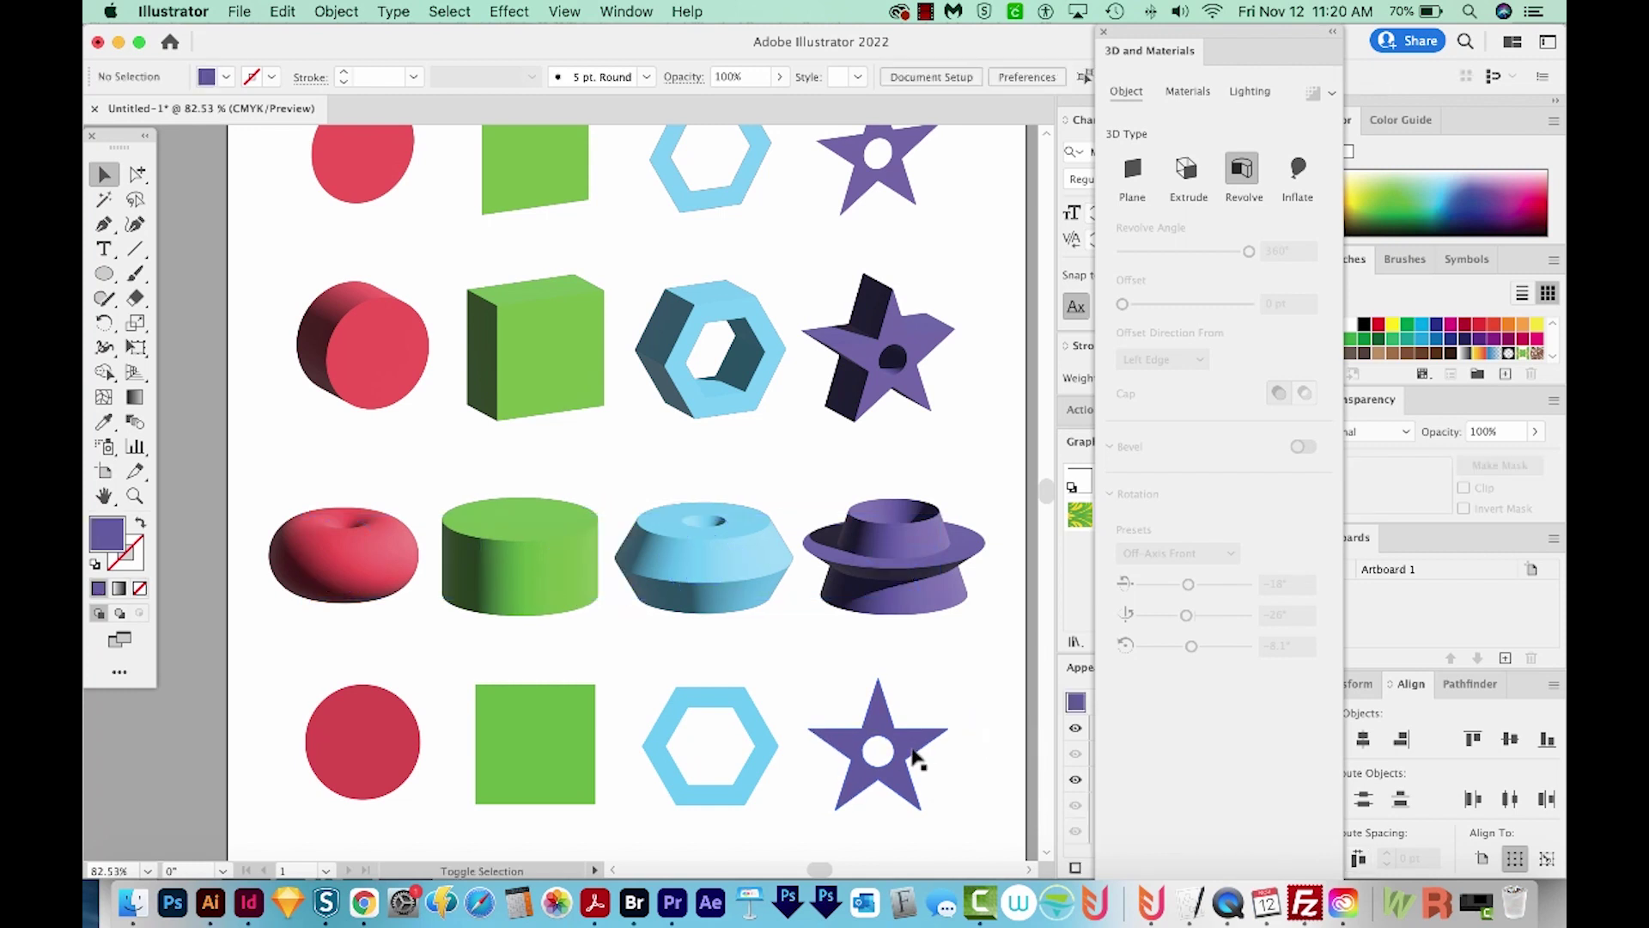
scroll(960, 626, down, 3)
Inflate the bottom row of flat shapes into puffy 3D forms
drag(786, 693, 379, 761)
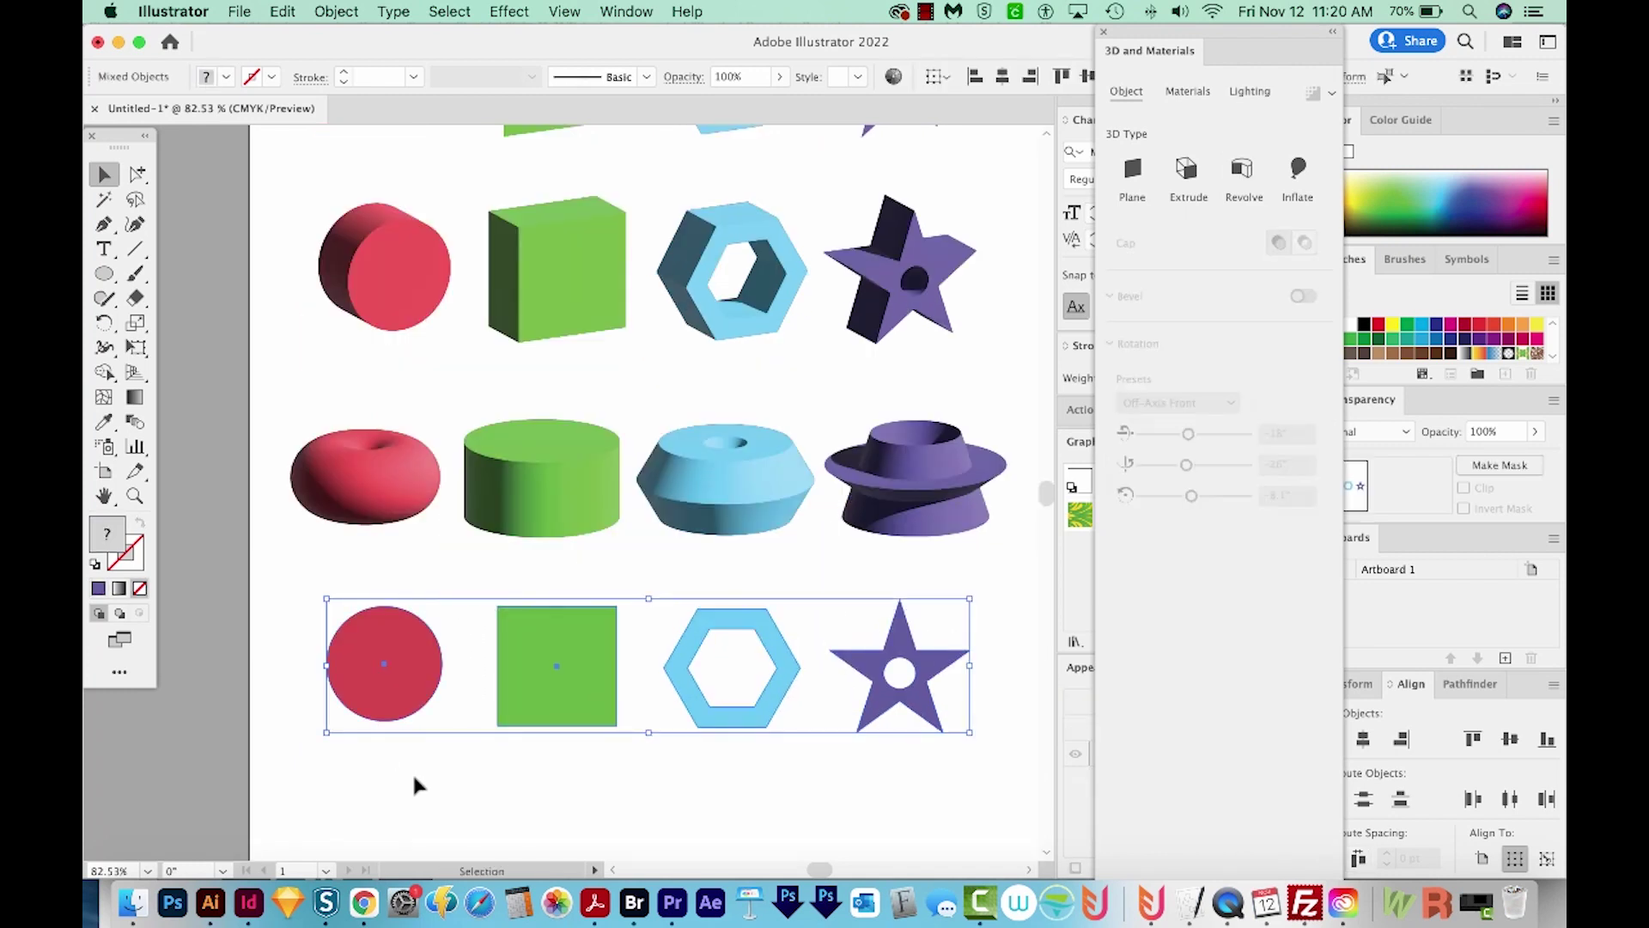
click(1298, 169)
click(832, 770)
scroll(773, 722, up, 1)
scroll(773, 721, right, 1)
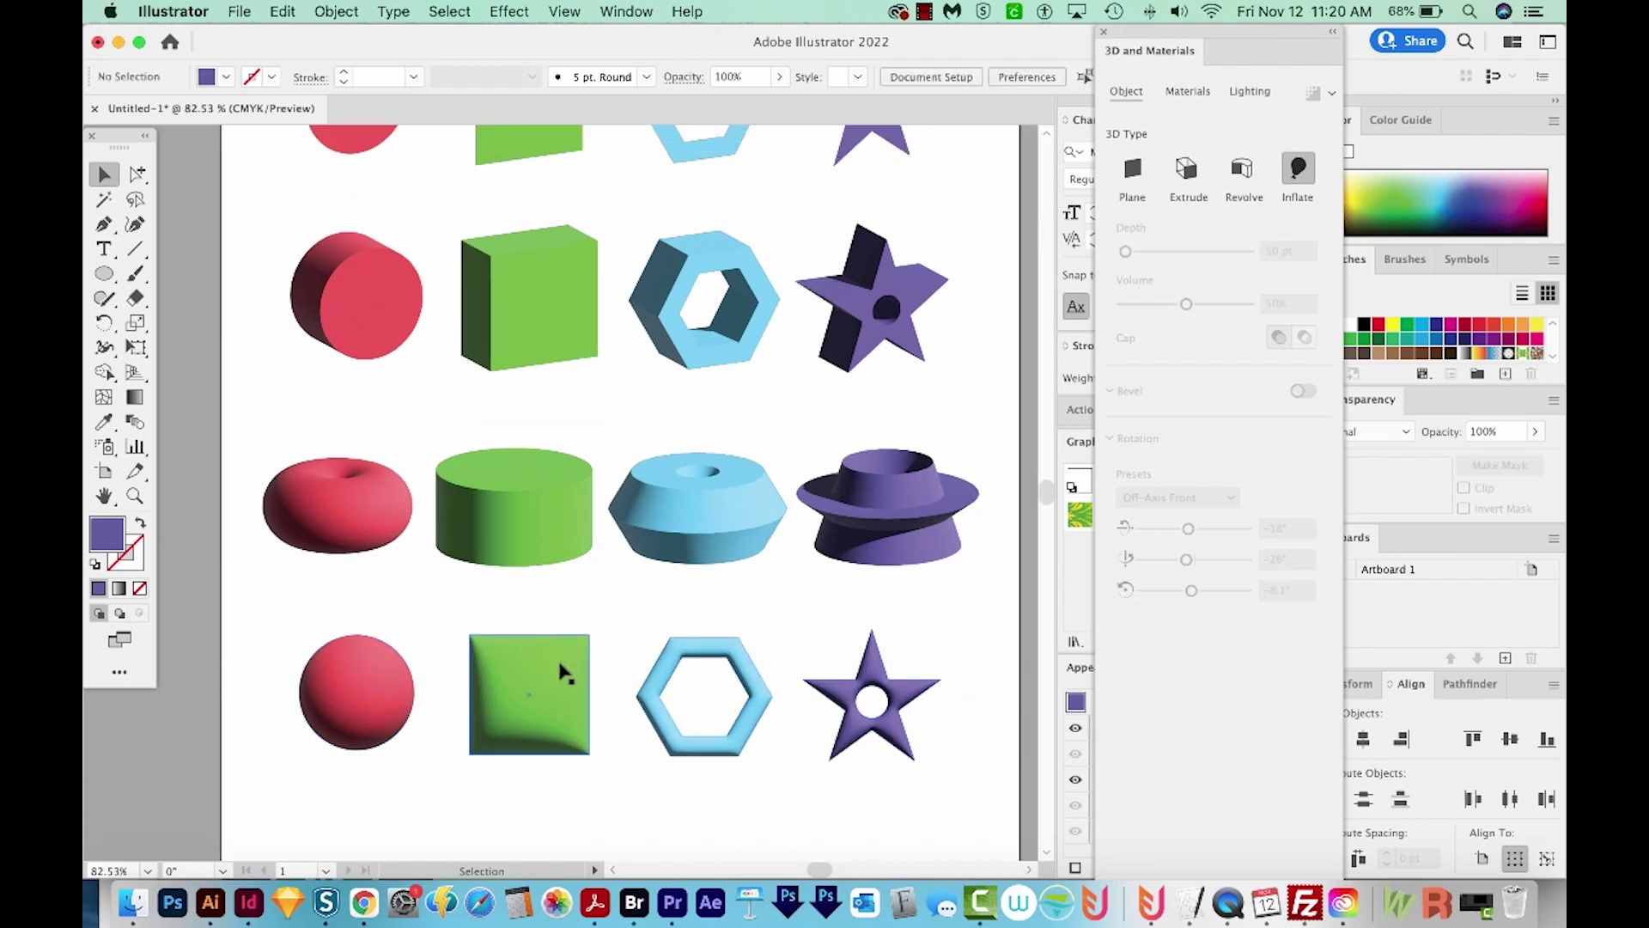
key(space)
drag(664, 351, 636, 446)
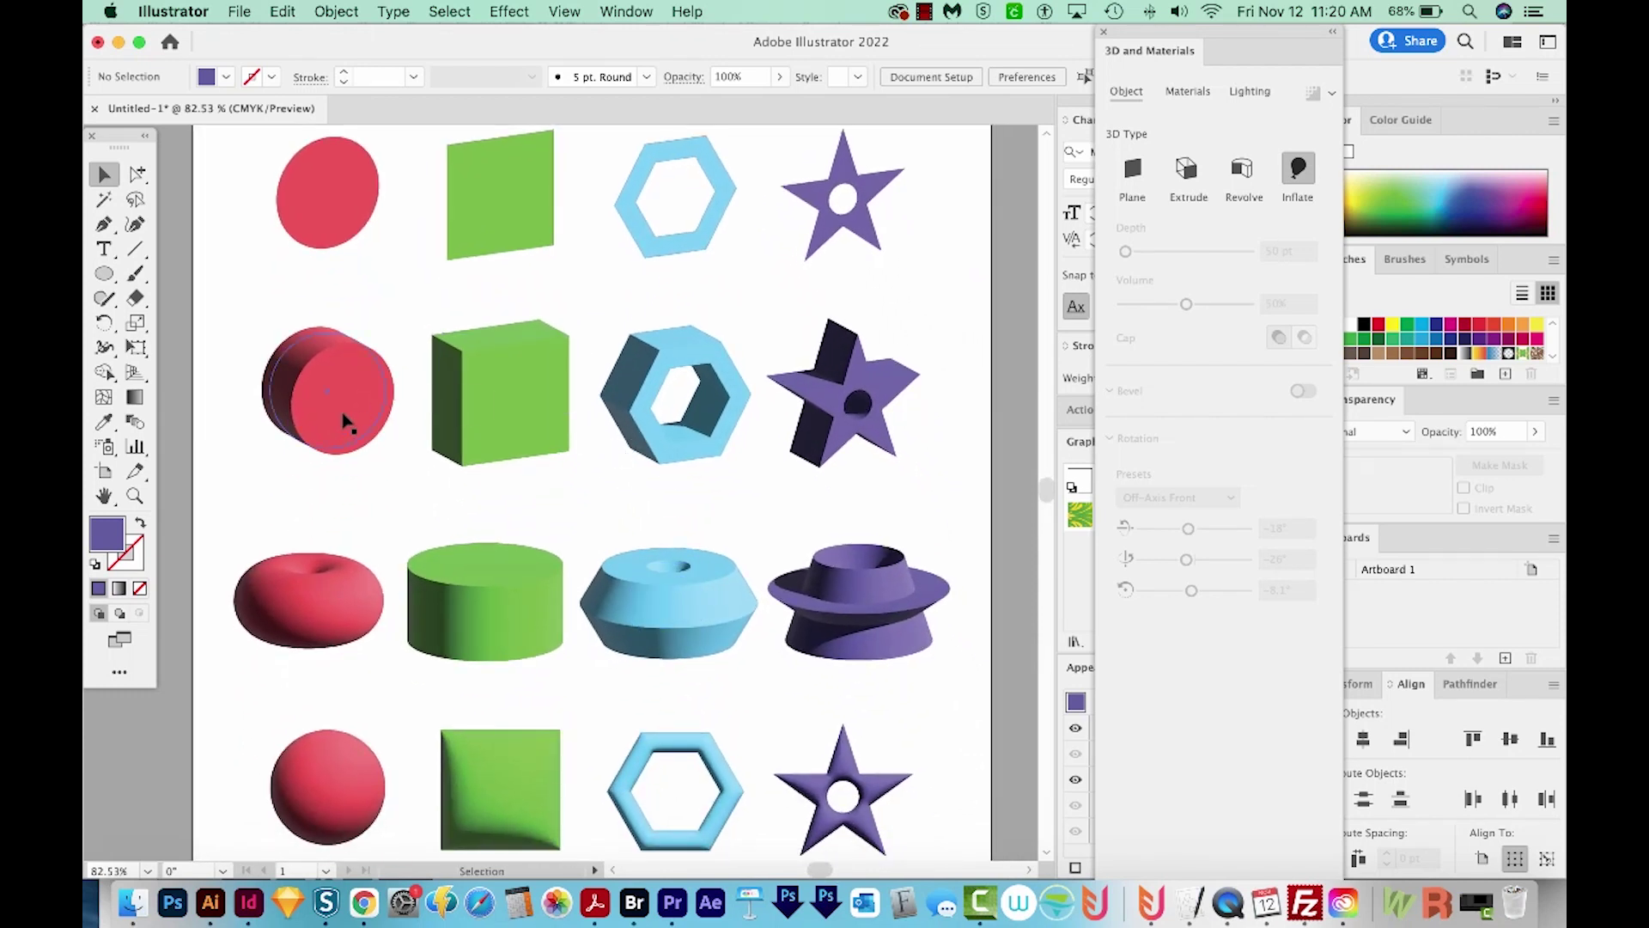
Zoom onto the red cylinder, set its extrusion depth to 20 pt, and enable bevel
key(super+space)
drag(460, 269, 228, 511)
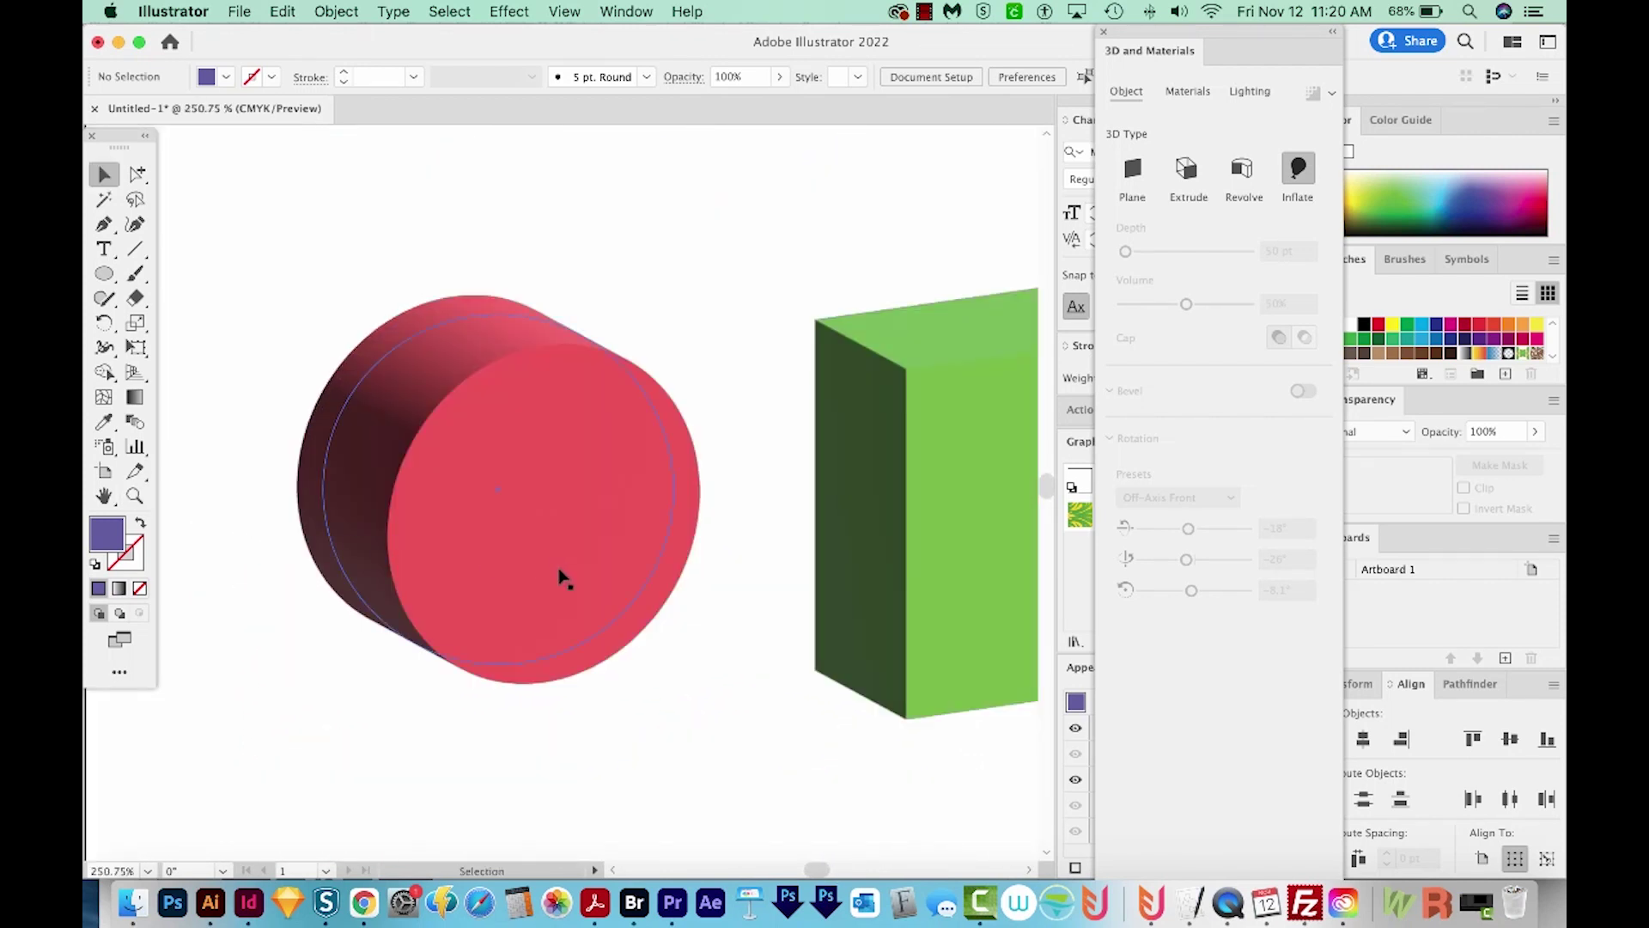
click(539, 546)
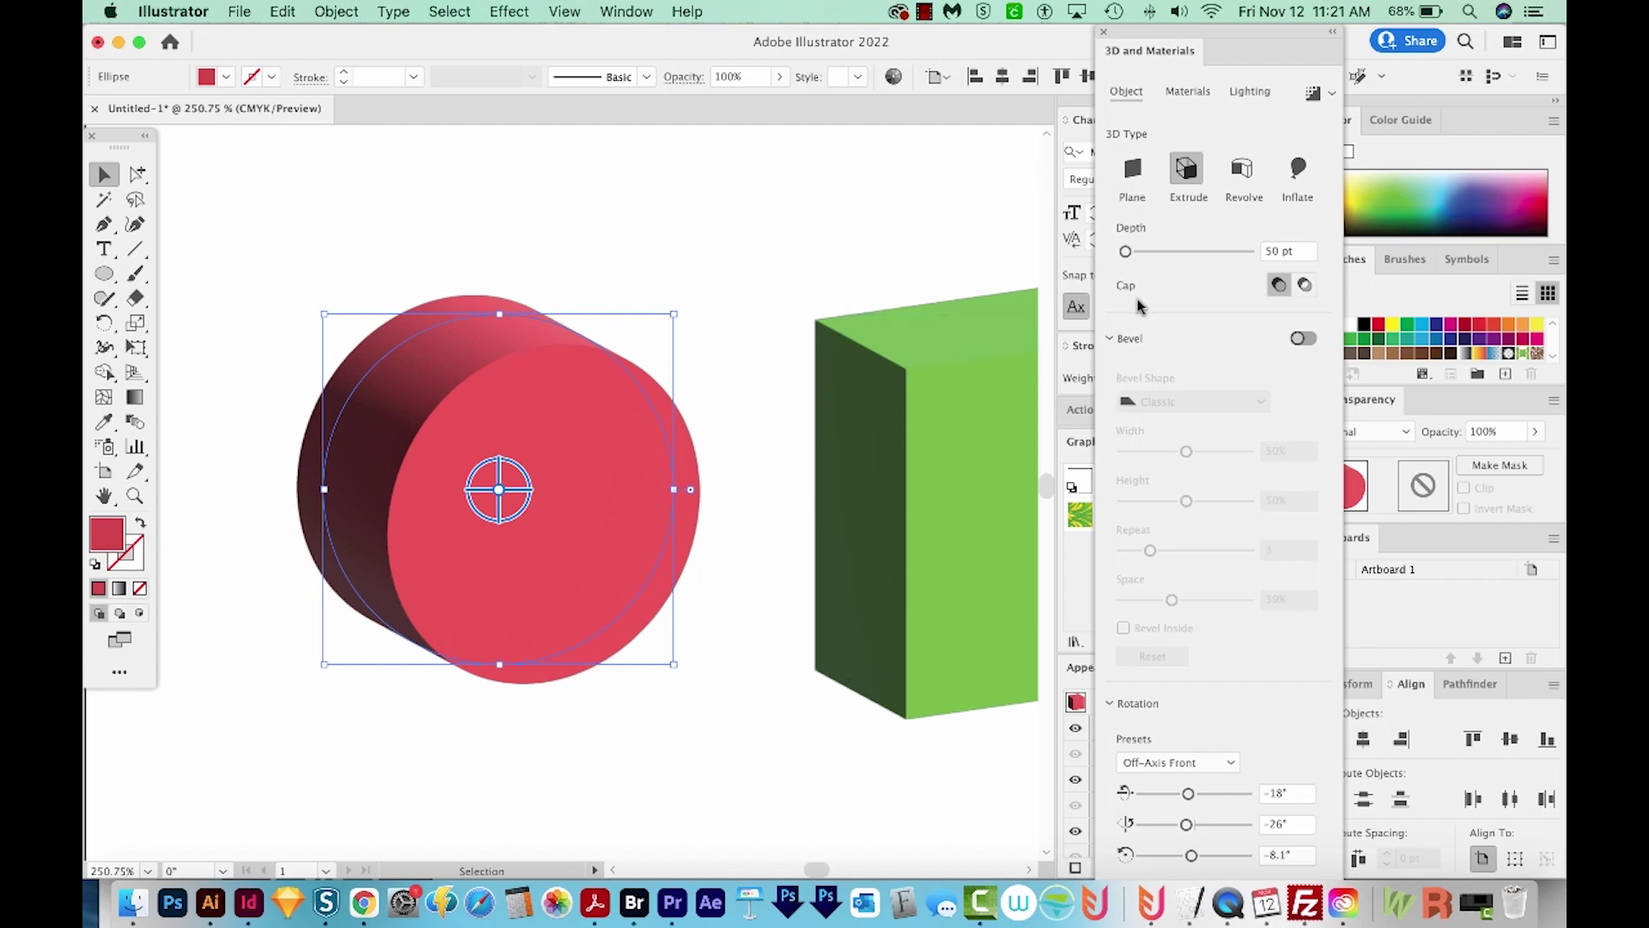
drag(1126, 253, 1128, 255)
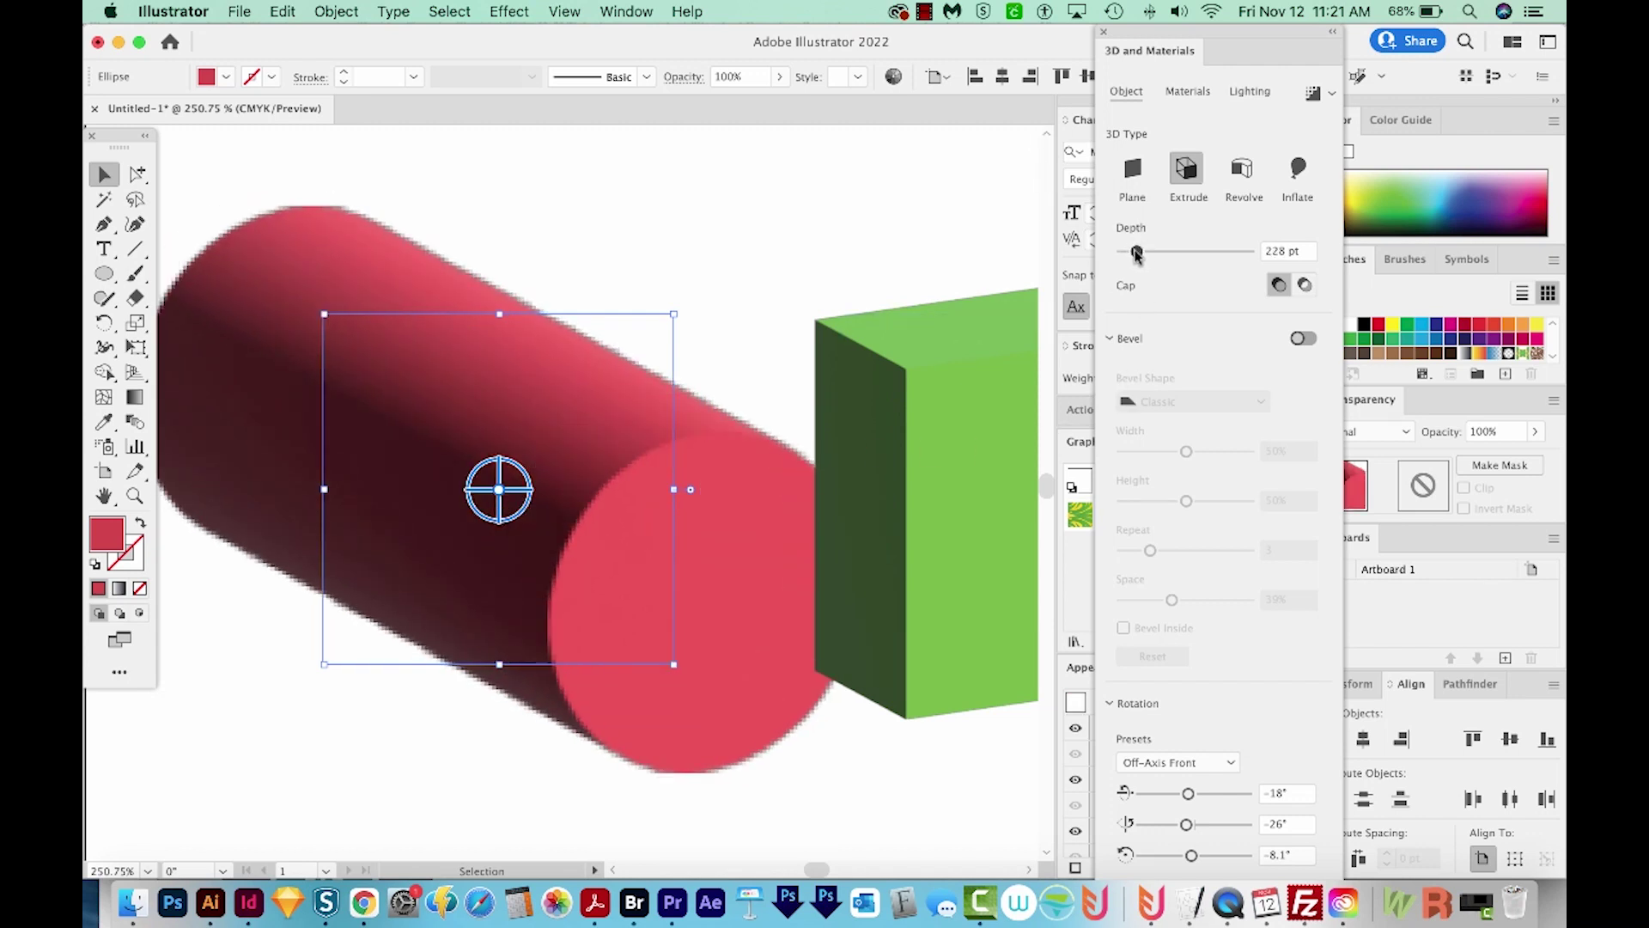
click(1273, 252)
text(20)
key(Return)
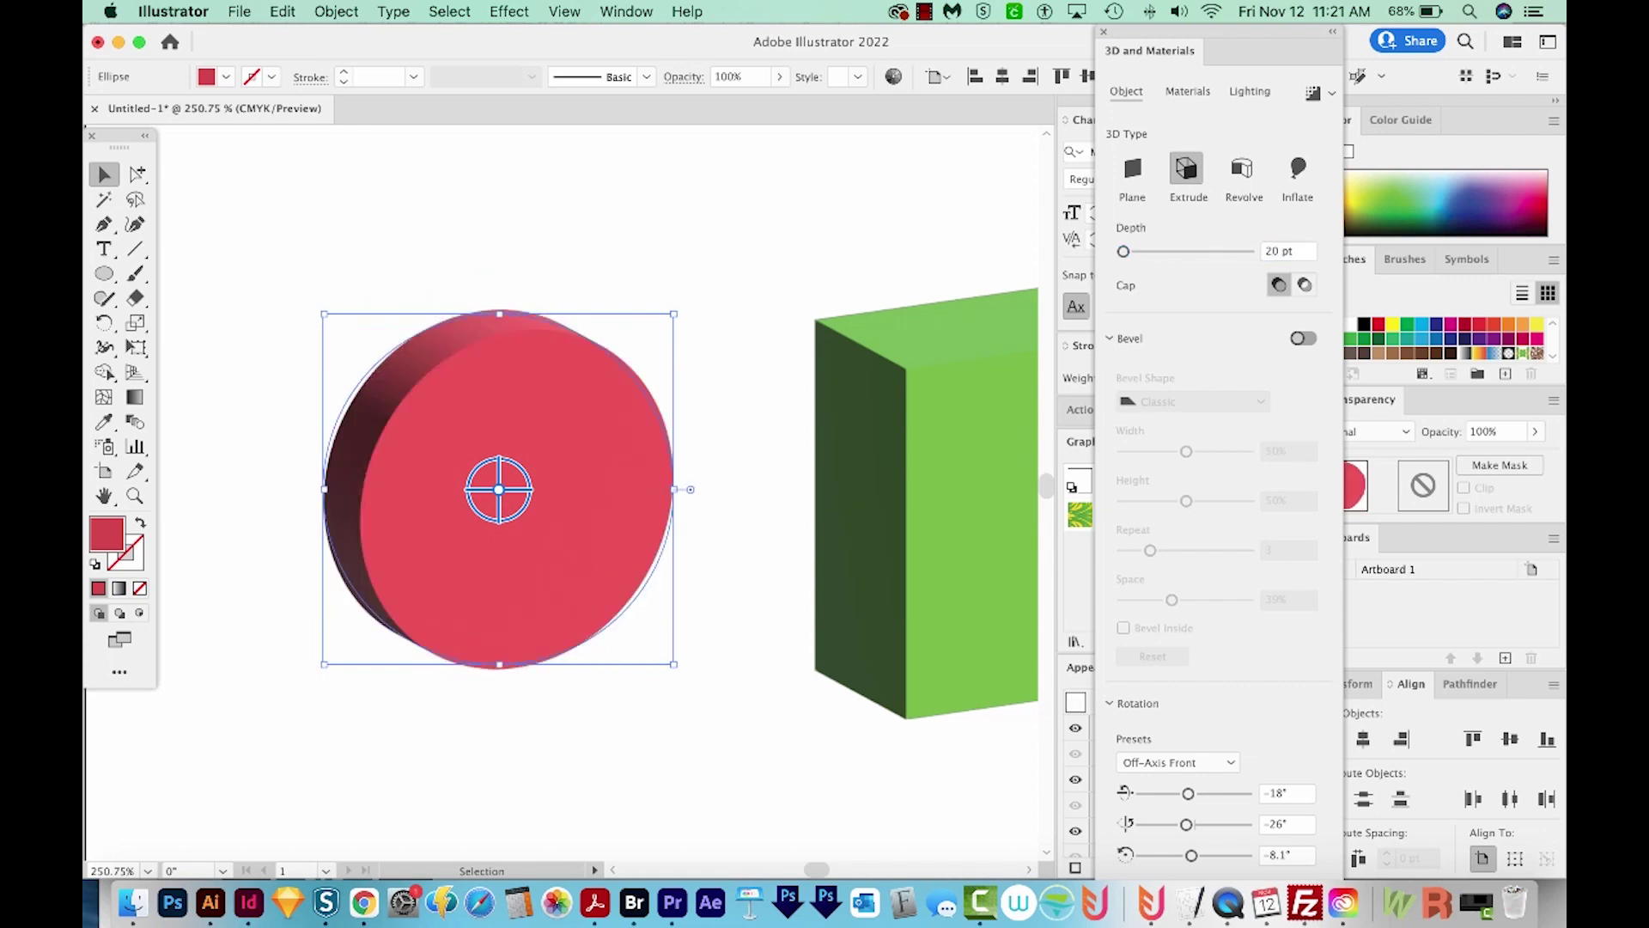
click(1304, 341)
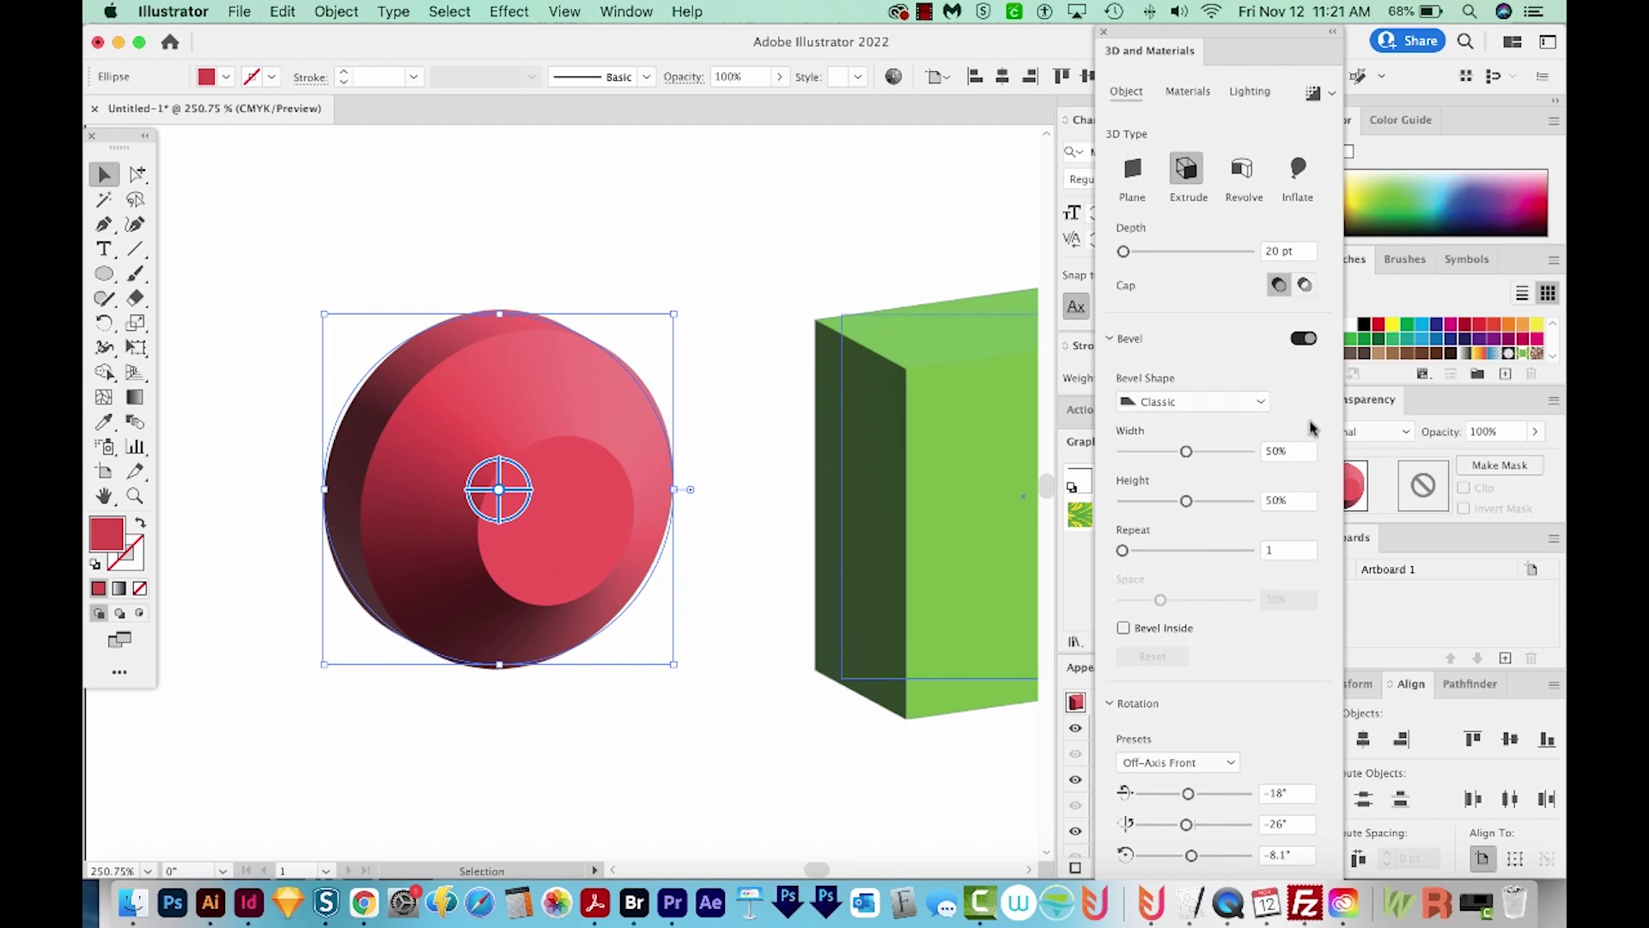
Set the cylinder's bevel to Classic with width 30%, height 44%, repeat 4, space 69%
click(1249, 403)
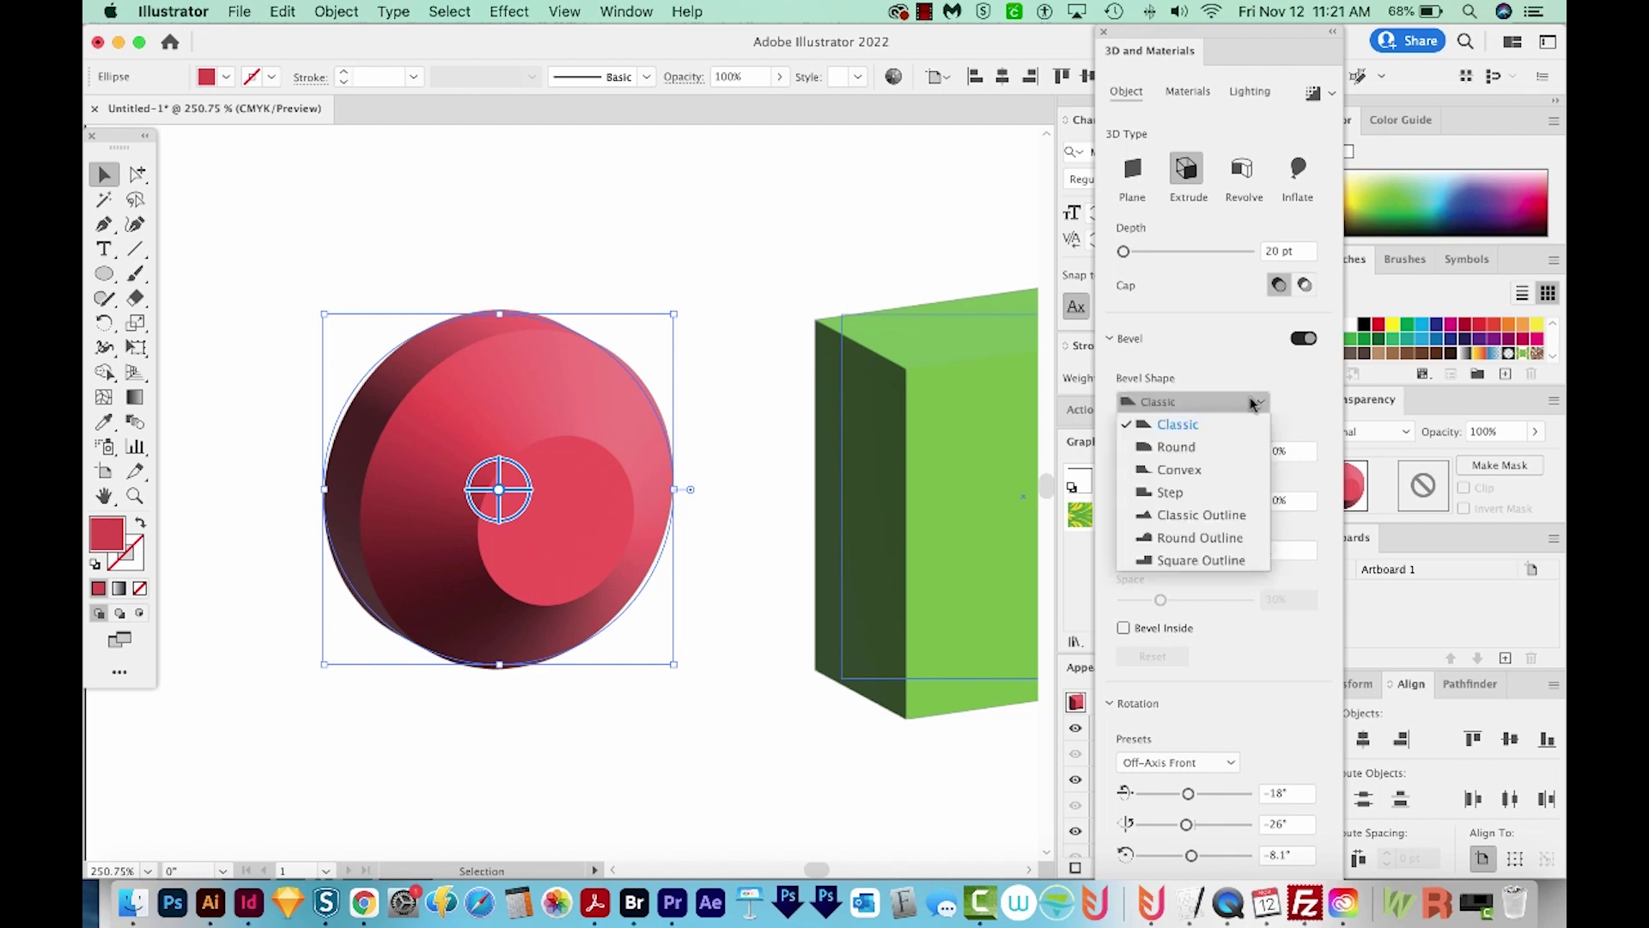
click(1258, 398)
click(1221, 404)
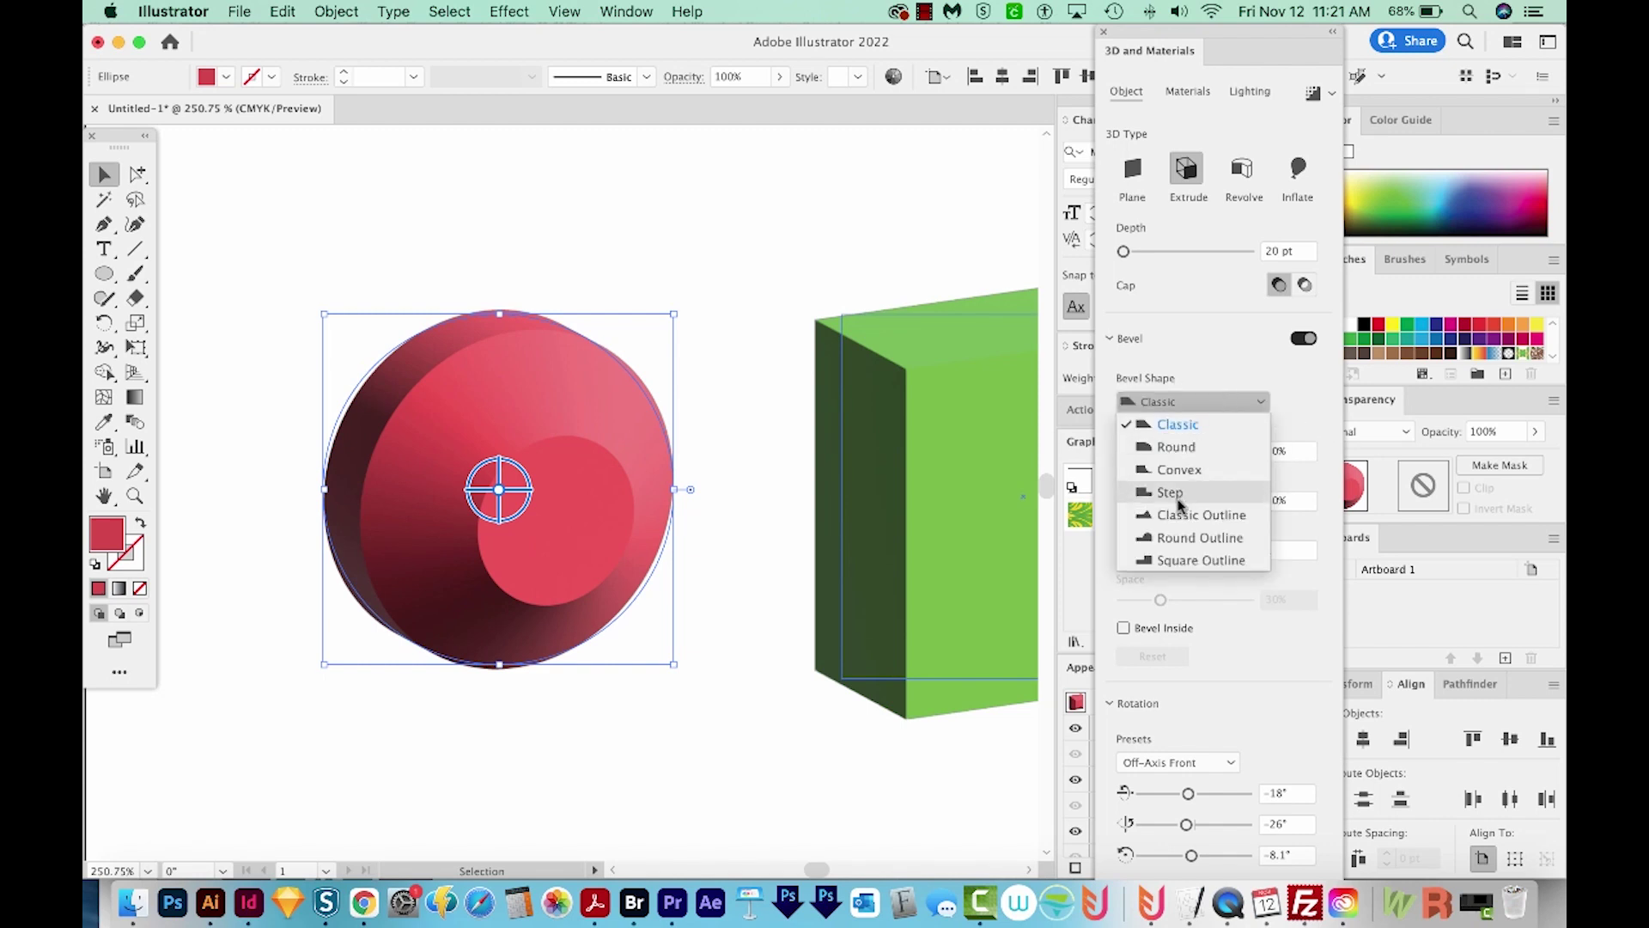
click(1181, 494)
click(1198, 407)
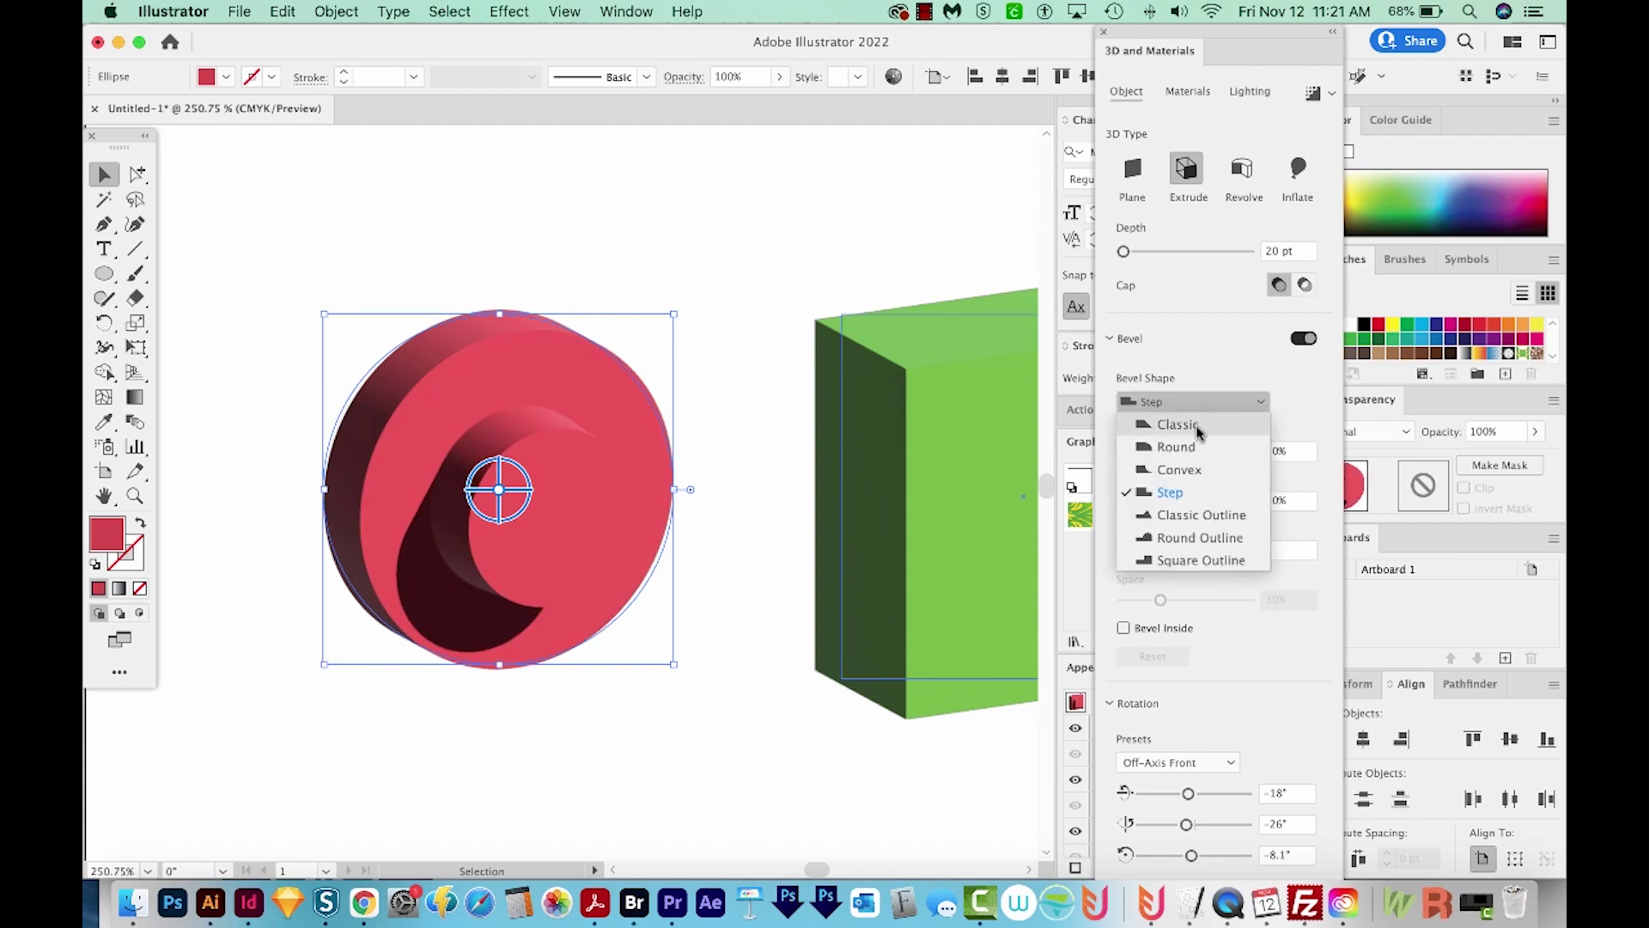
click(1199, 426)
mouse_move(1198, 452)
mouse_down()
mouse_move(1160, 451)
mouse_move(1203, 502)
mouse_move(1176, 500)
mouse_up()
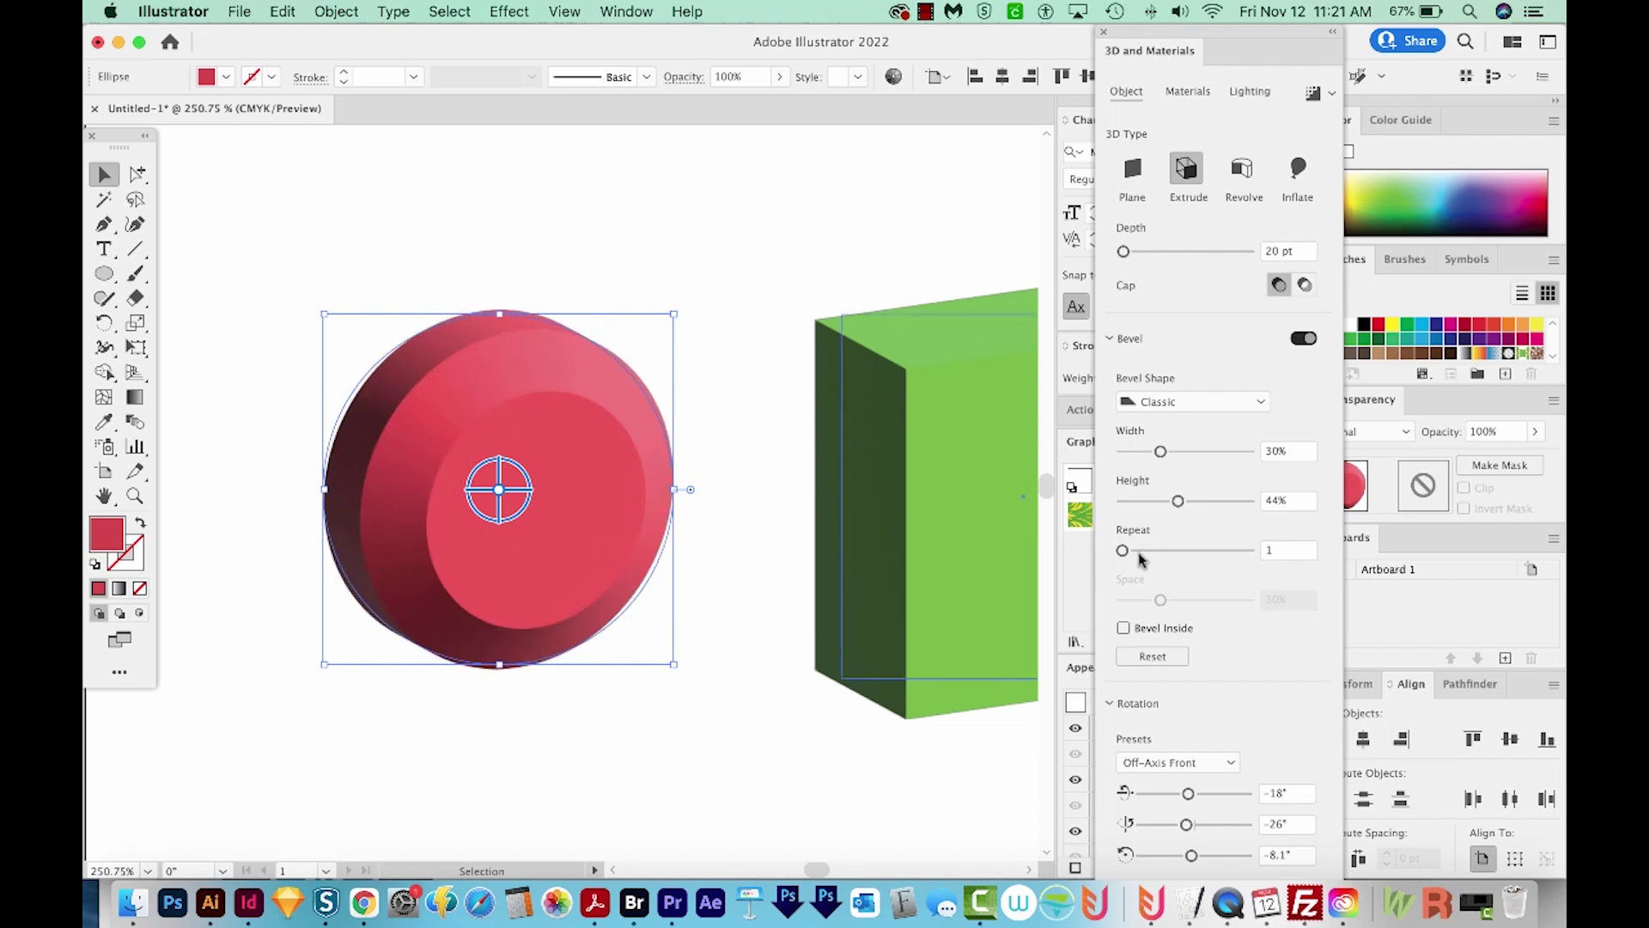
drag(1129, 555, 1156, 554)
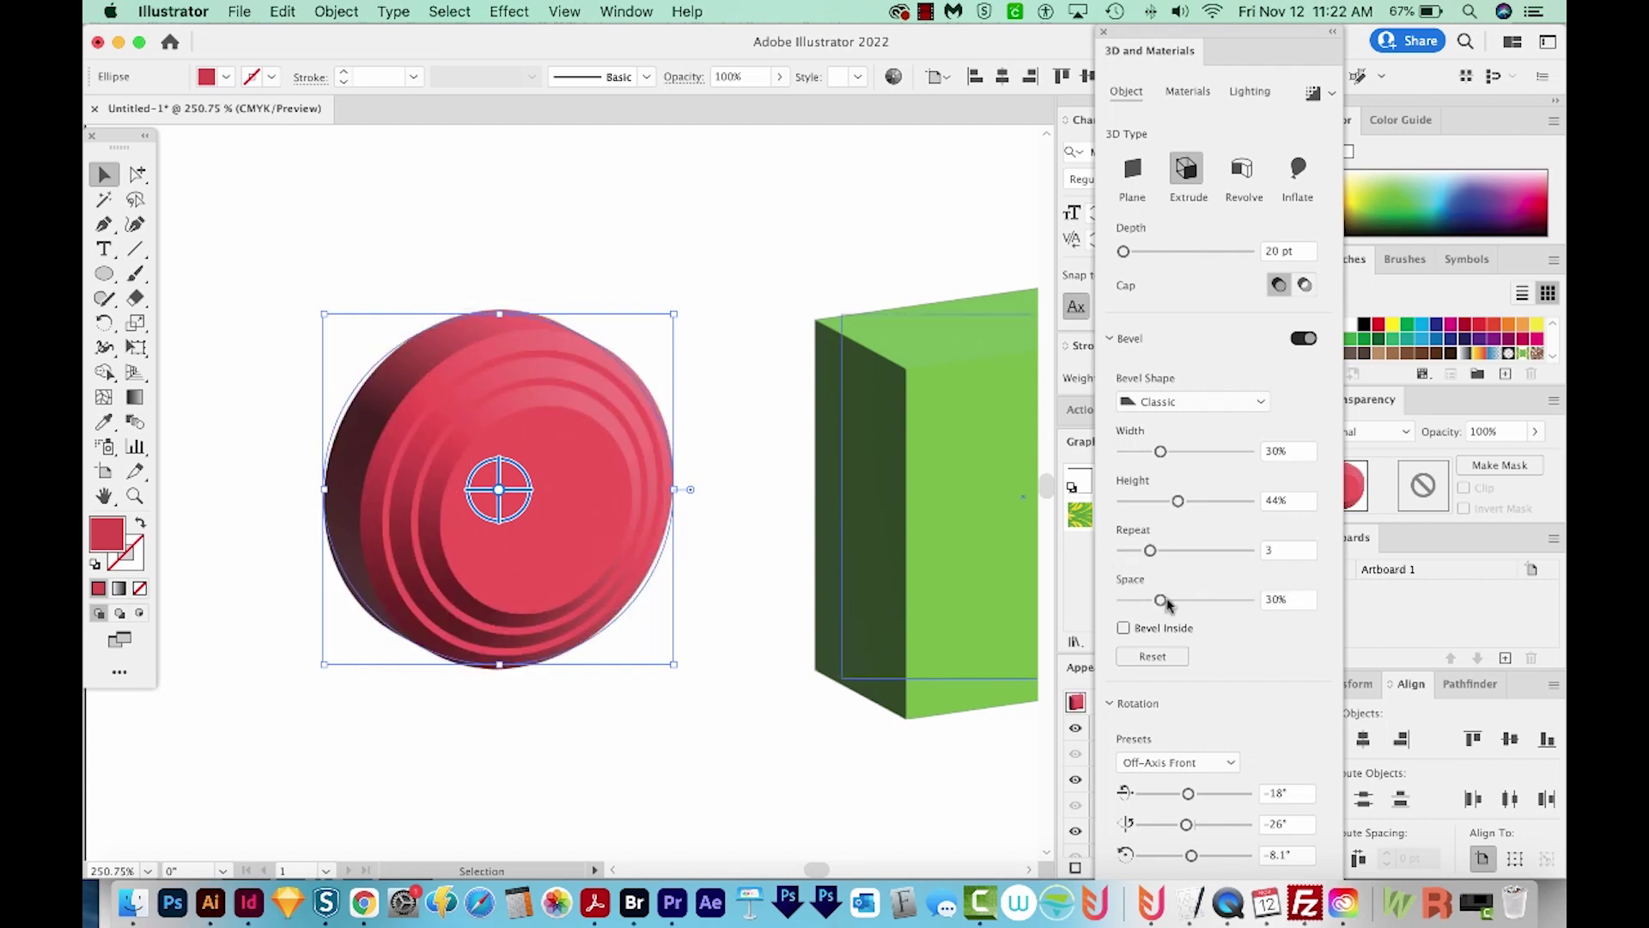
mouse_move(1161, 601)
mouse_down()
mouse_move(1183, 599)
mouse_move(1162, 551)
mouse_move(1188, 602)
mouse_move(1210, 599)
mouse_up()
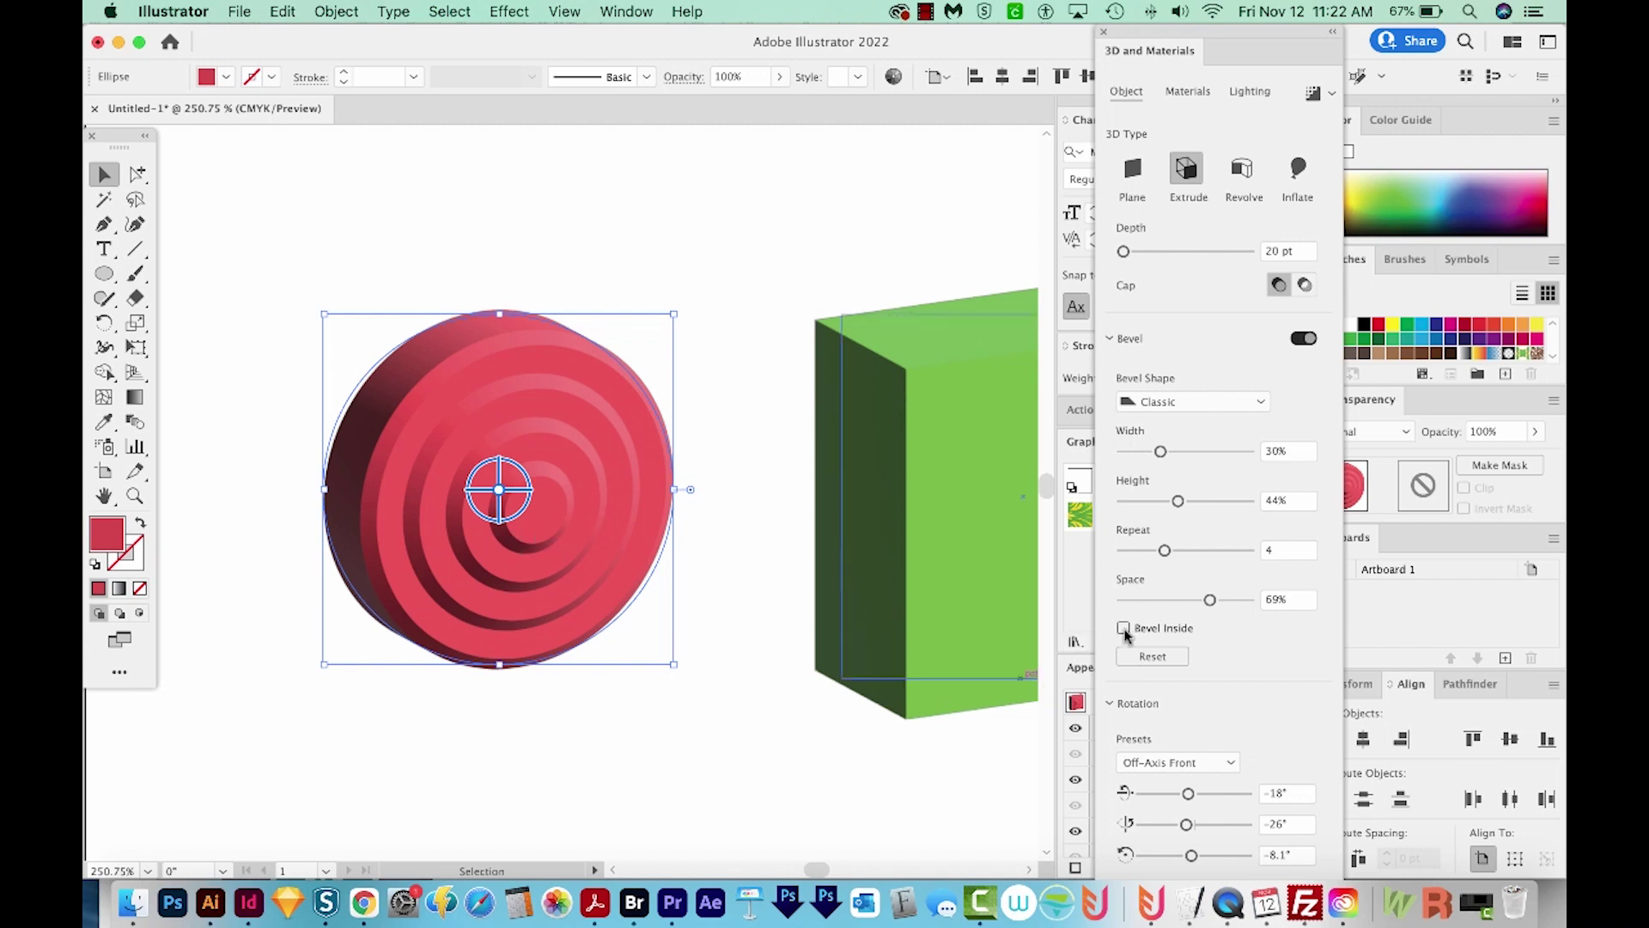
scroll(544, 661, down, 1)
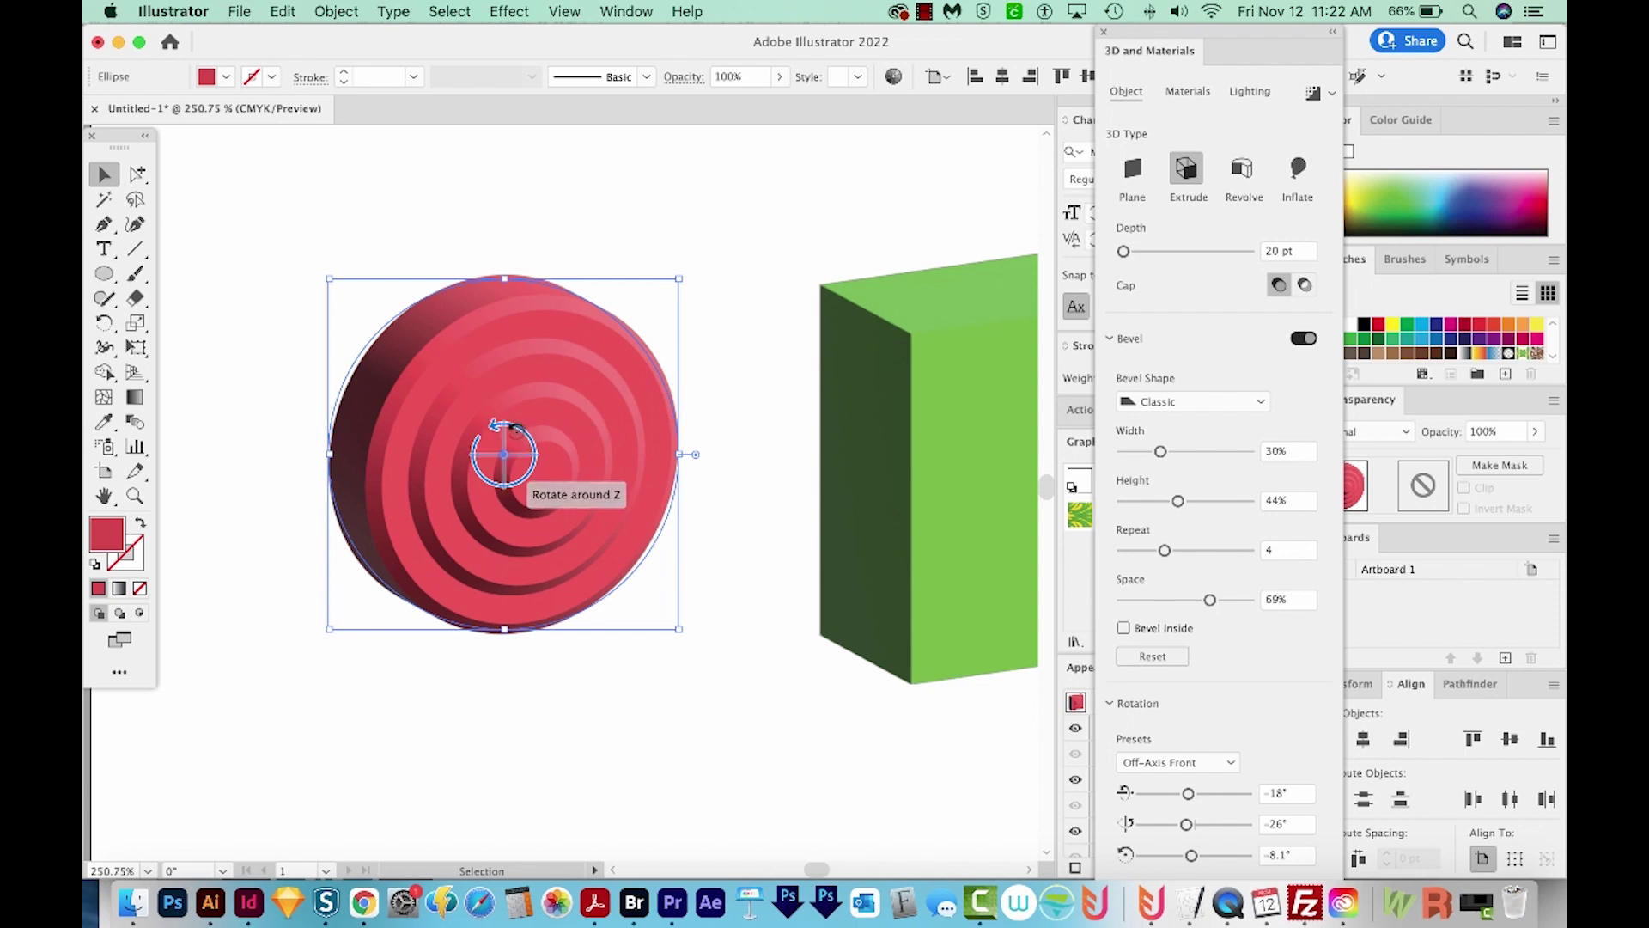
Rotate the red cylinder to a custom tilt of about 17°, -34°, 2.7°
mouse_move(517, 430)
mouse_down()
mouse_move(429, 511)
mouse_move(504, 412)
mouse_move(483, 457)
mouse_up()
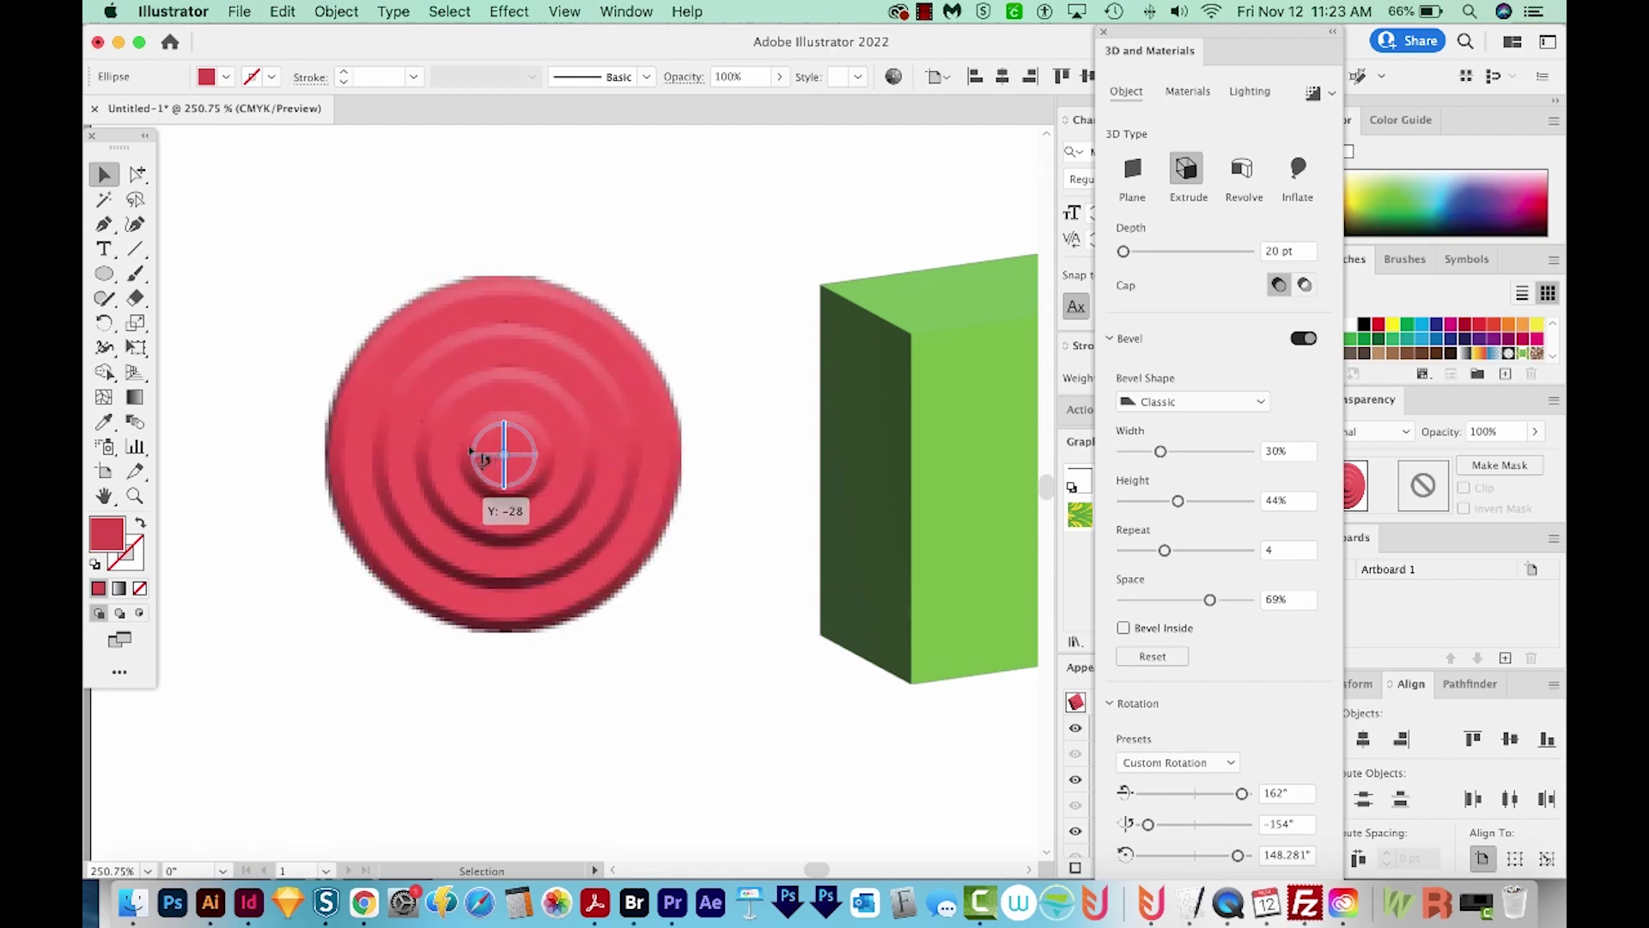
mouse_move(483, 457)
mouse_down()
mouse_move(529, 465)
mouse_move(534, 507)
mouse_up()
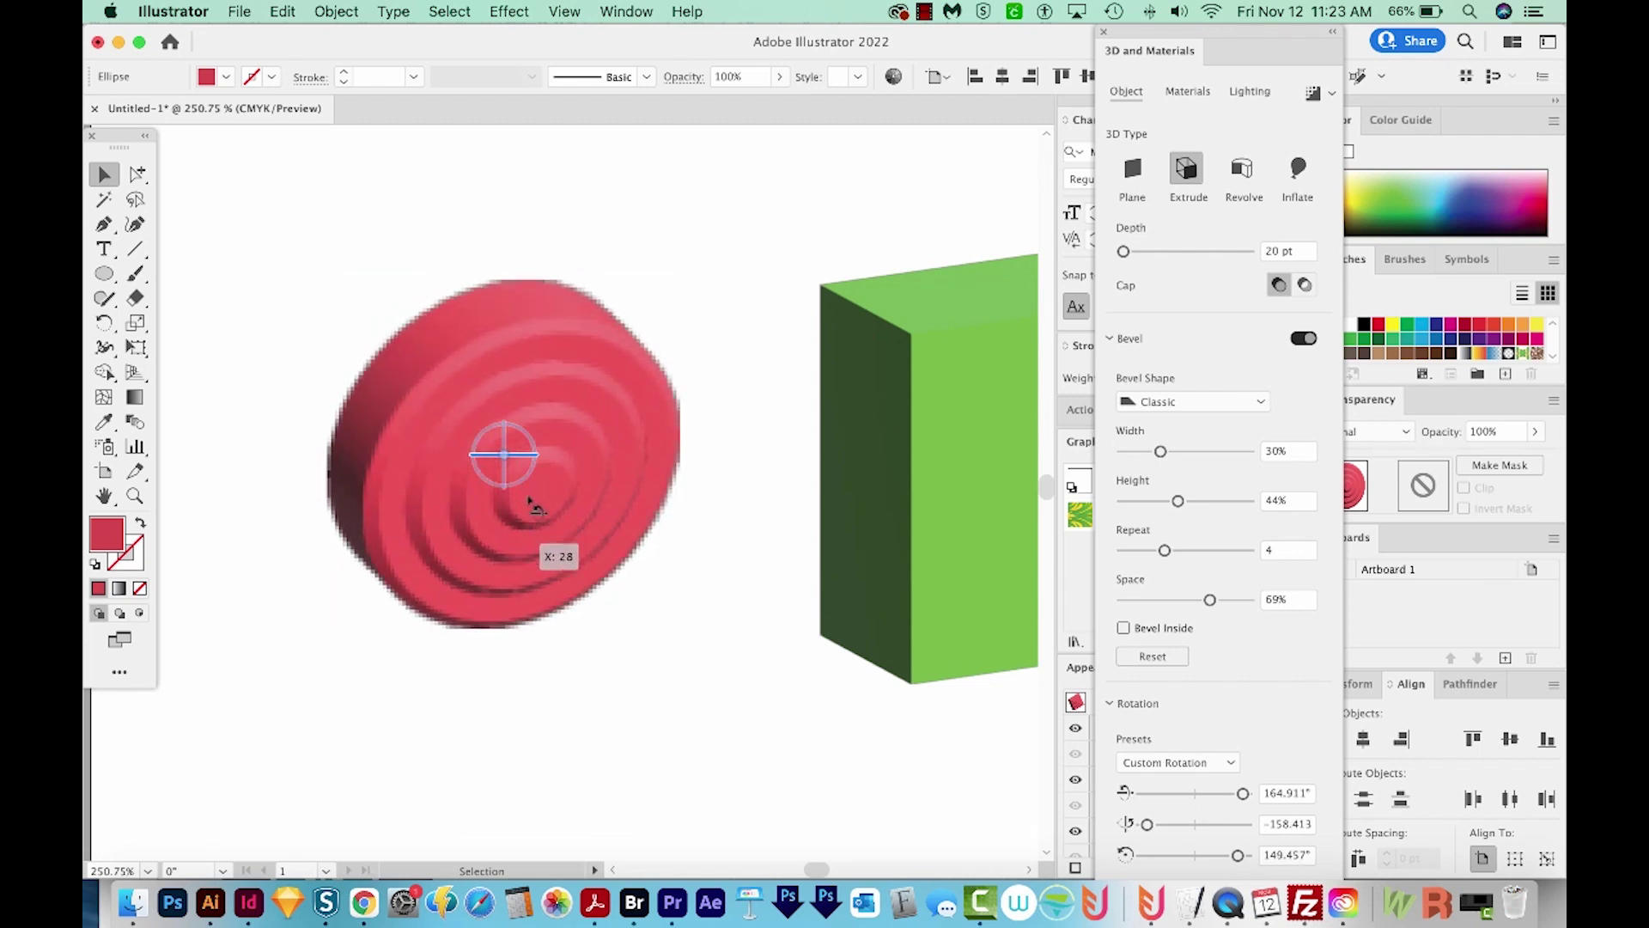
mouse_move(535, 506)
mouse_down()
mouse_move(505, 445)
mouse_move(521, 409)
mouse_move(536, 442)
mouse_move(528, 416)
mouse_move(547, 415)
mouse_move(560, 445)
mouse_up()
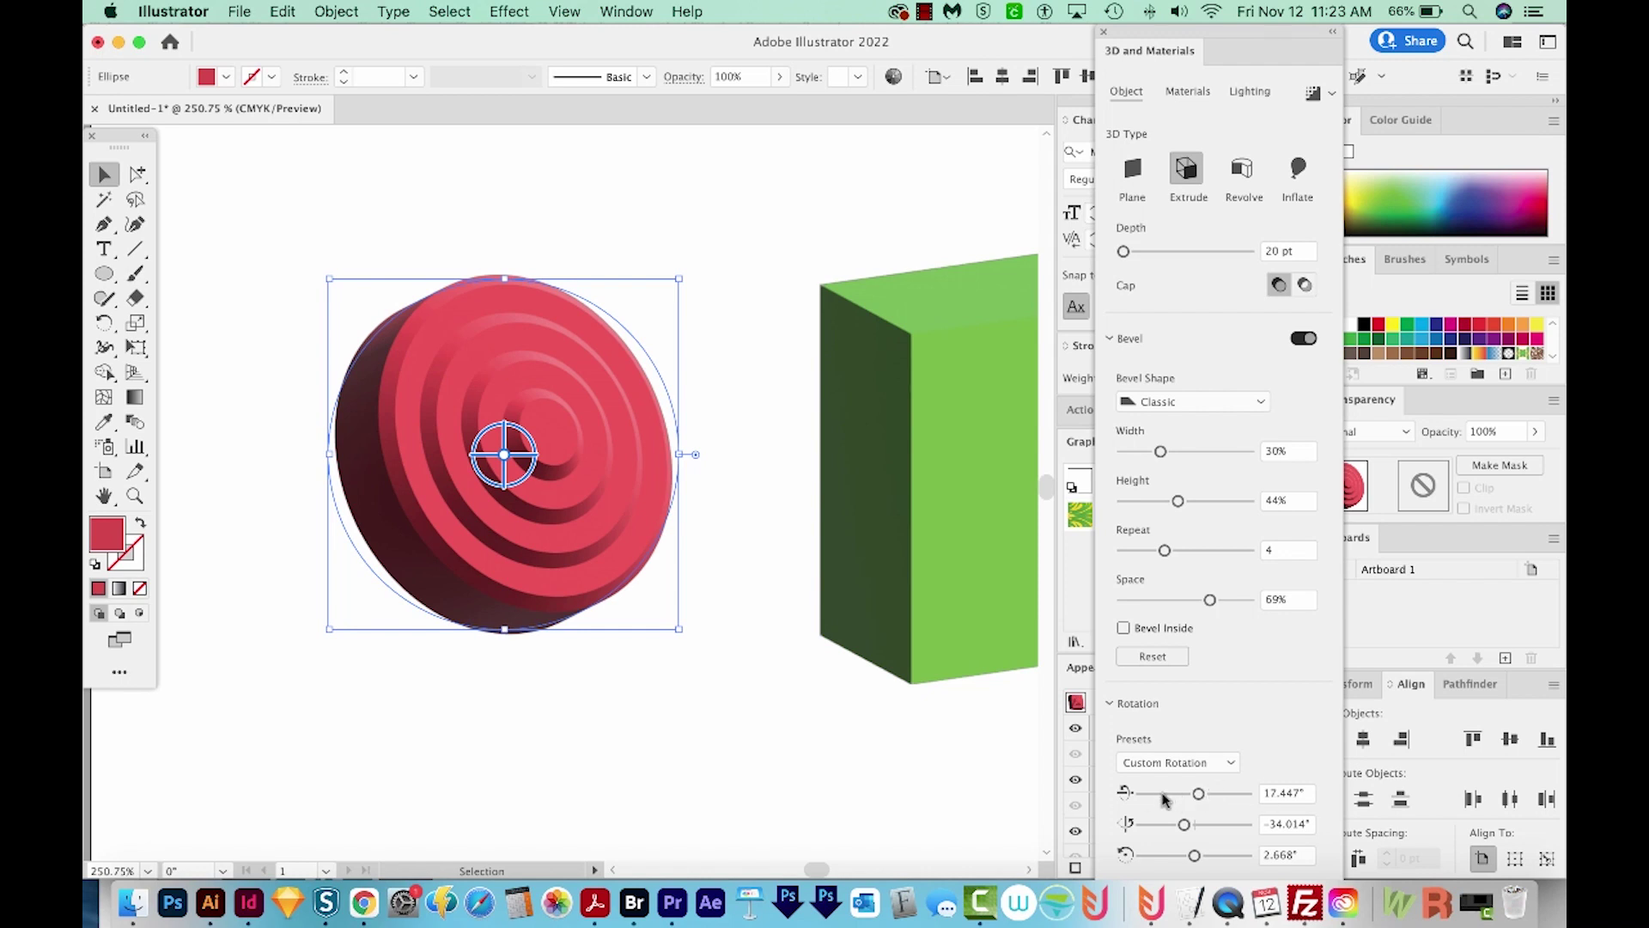
scroll(773, 656, right, 5)
click(663, 349)
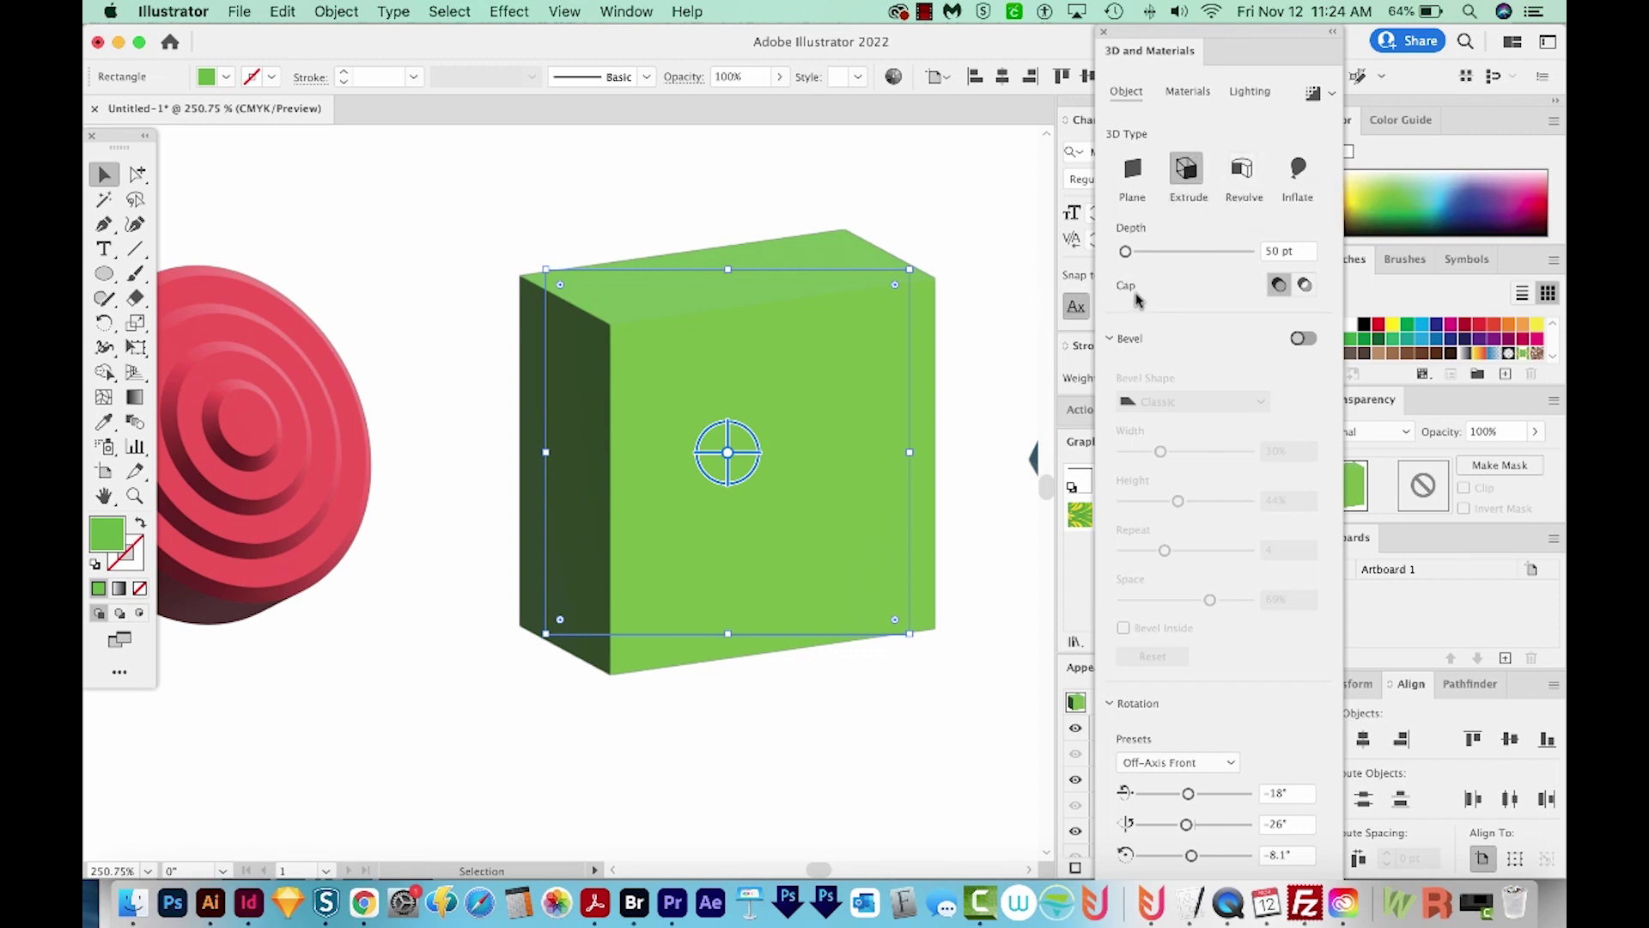
Toggle the green box's cap off and back on
click(1304, 283)
key(super+minus)
key(super+minus)
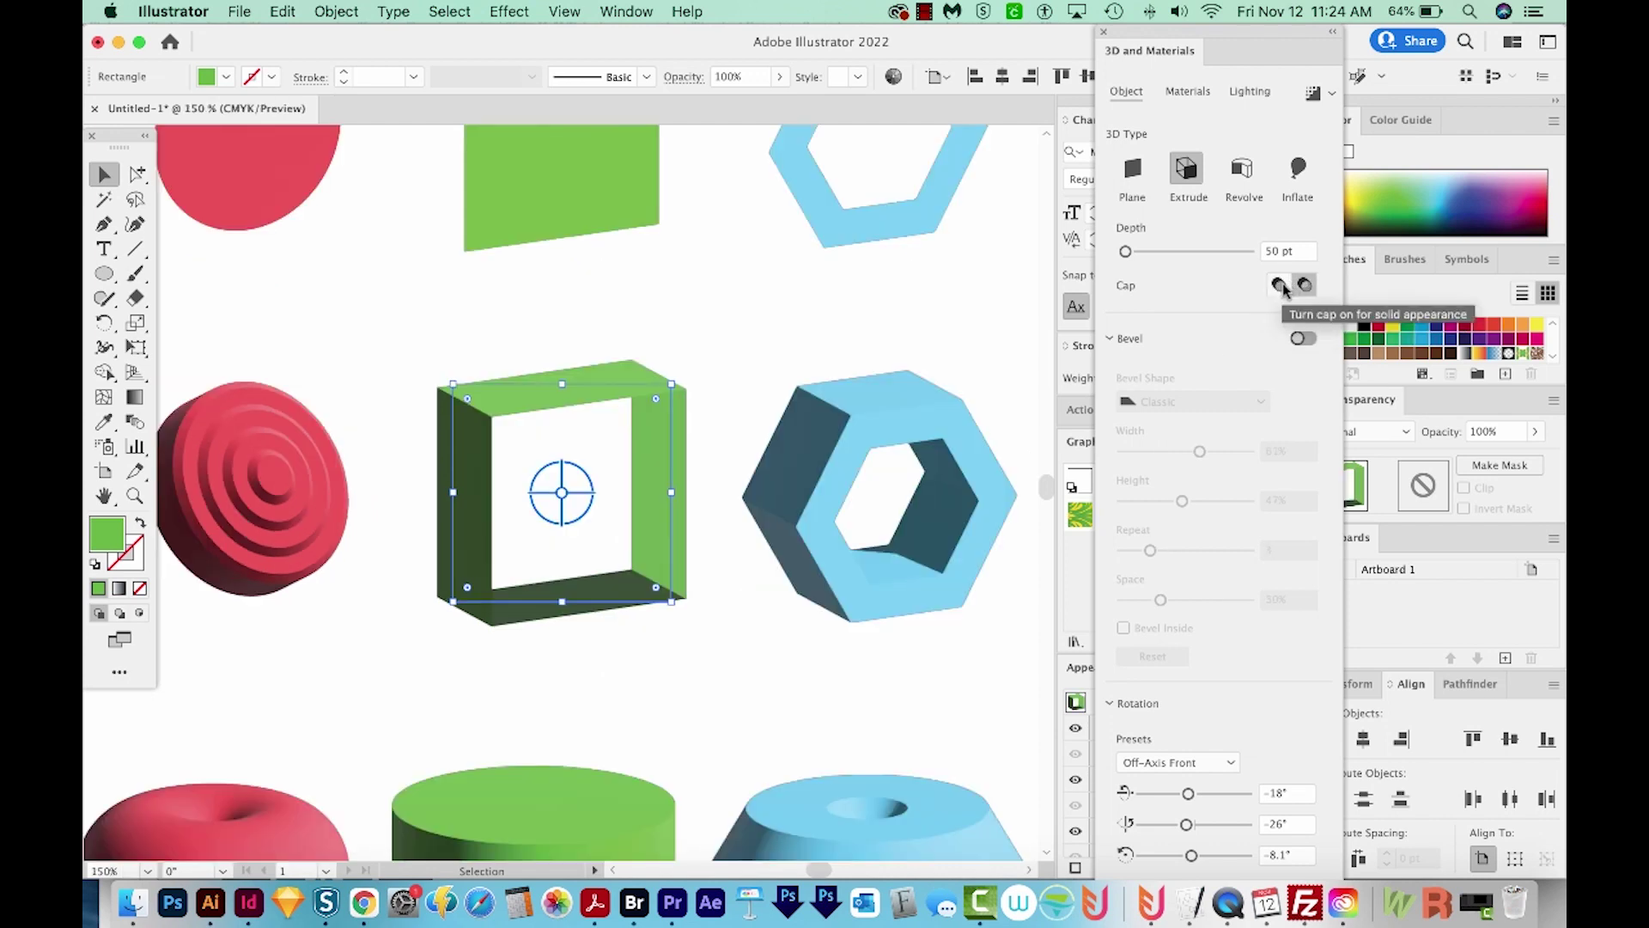
click(1279, 285)
scroll(486, 644, up, 5)
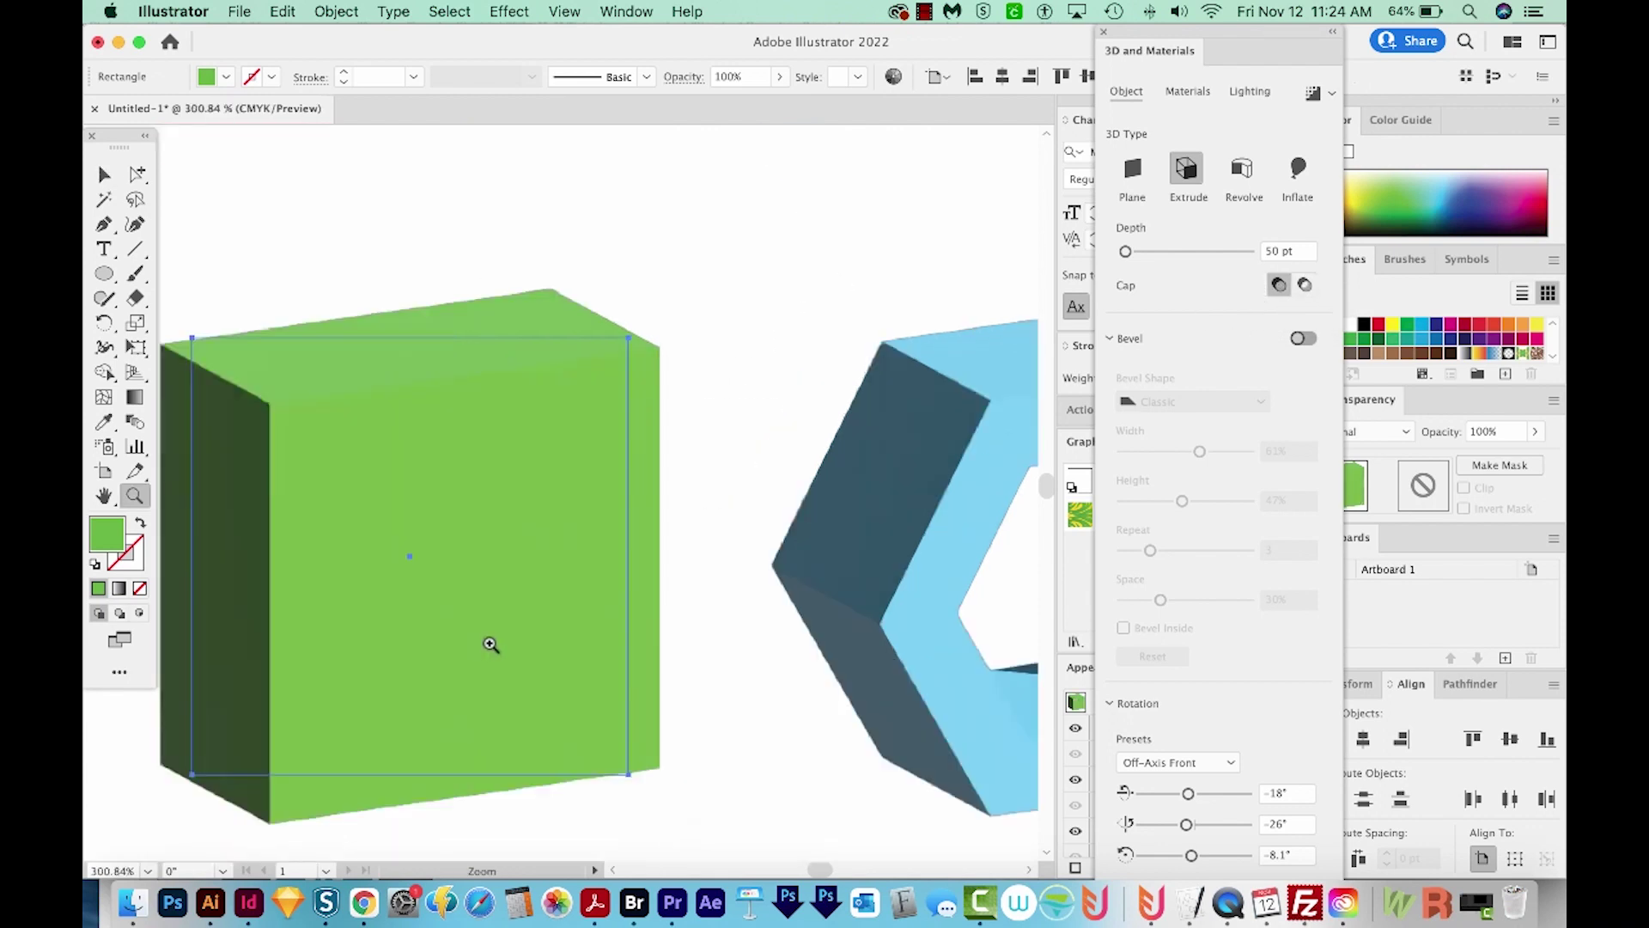
scroll(689, 626, left, 3)
scroll(869, 640, left, 2)
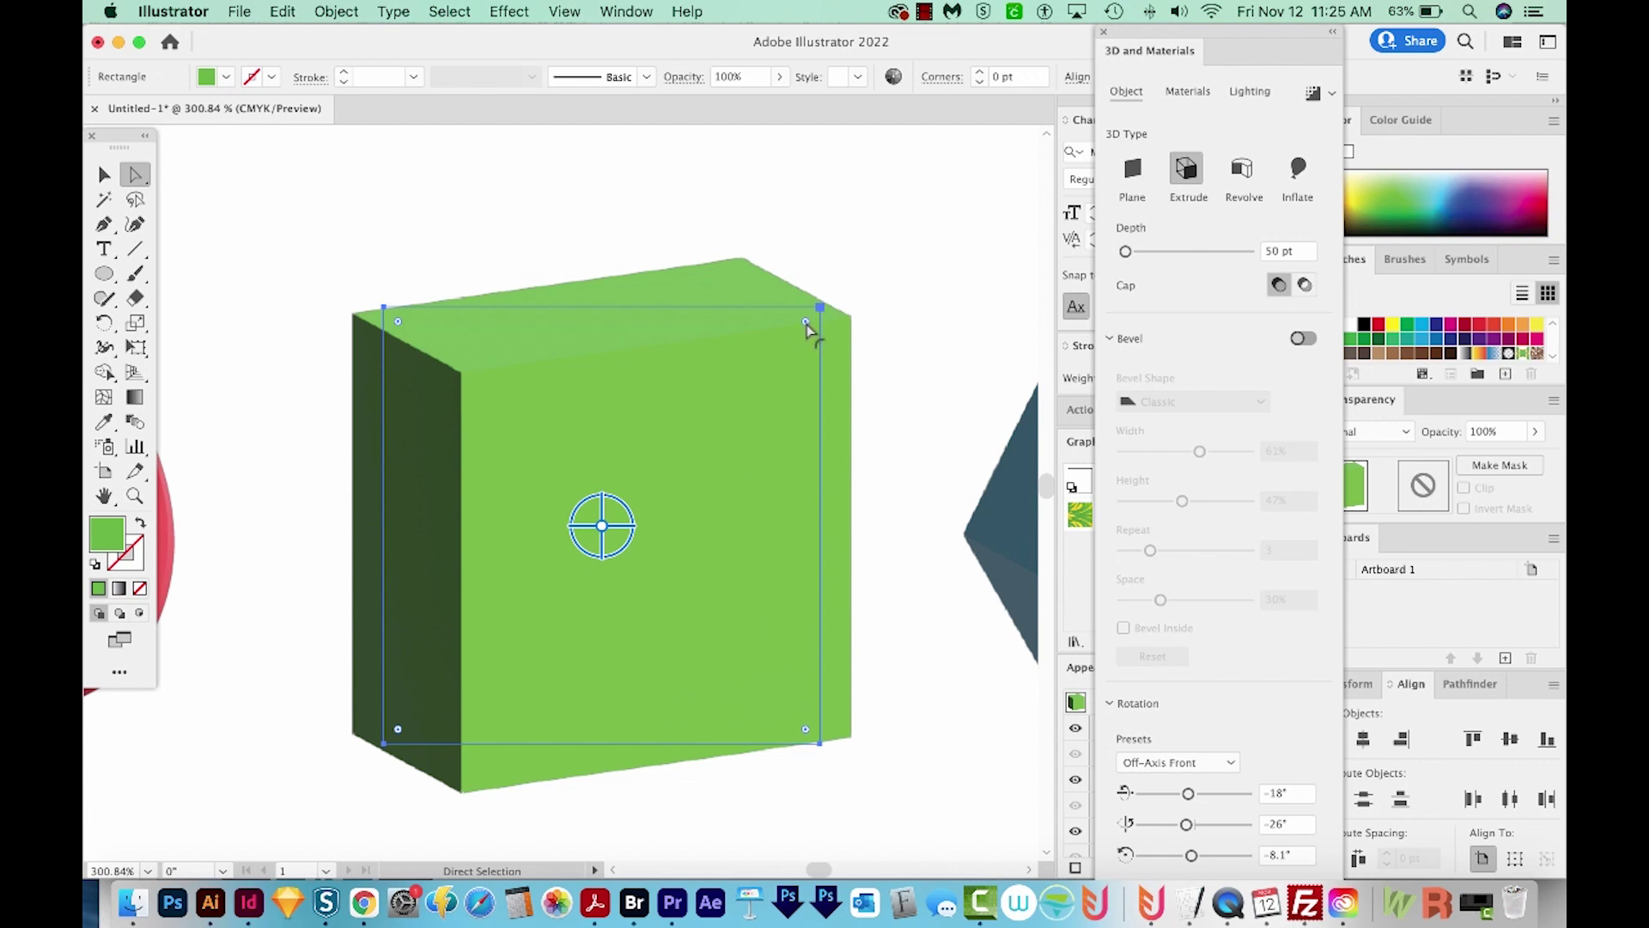
Round only the green box's top-left corner to about 33.5 pt
drag(806, 330, 744, 385)
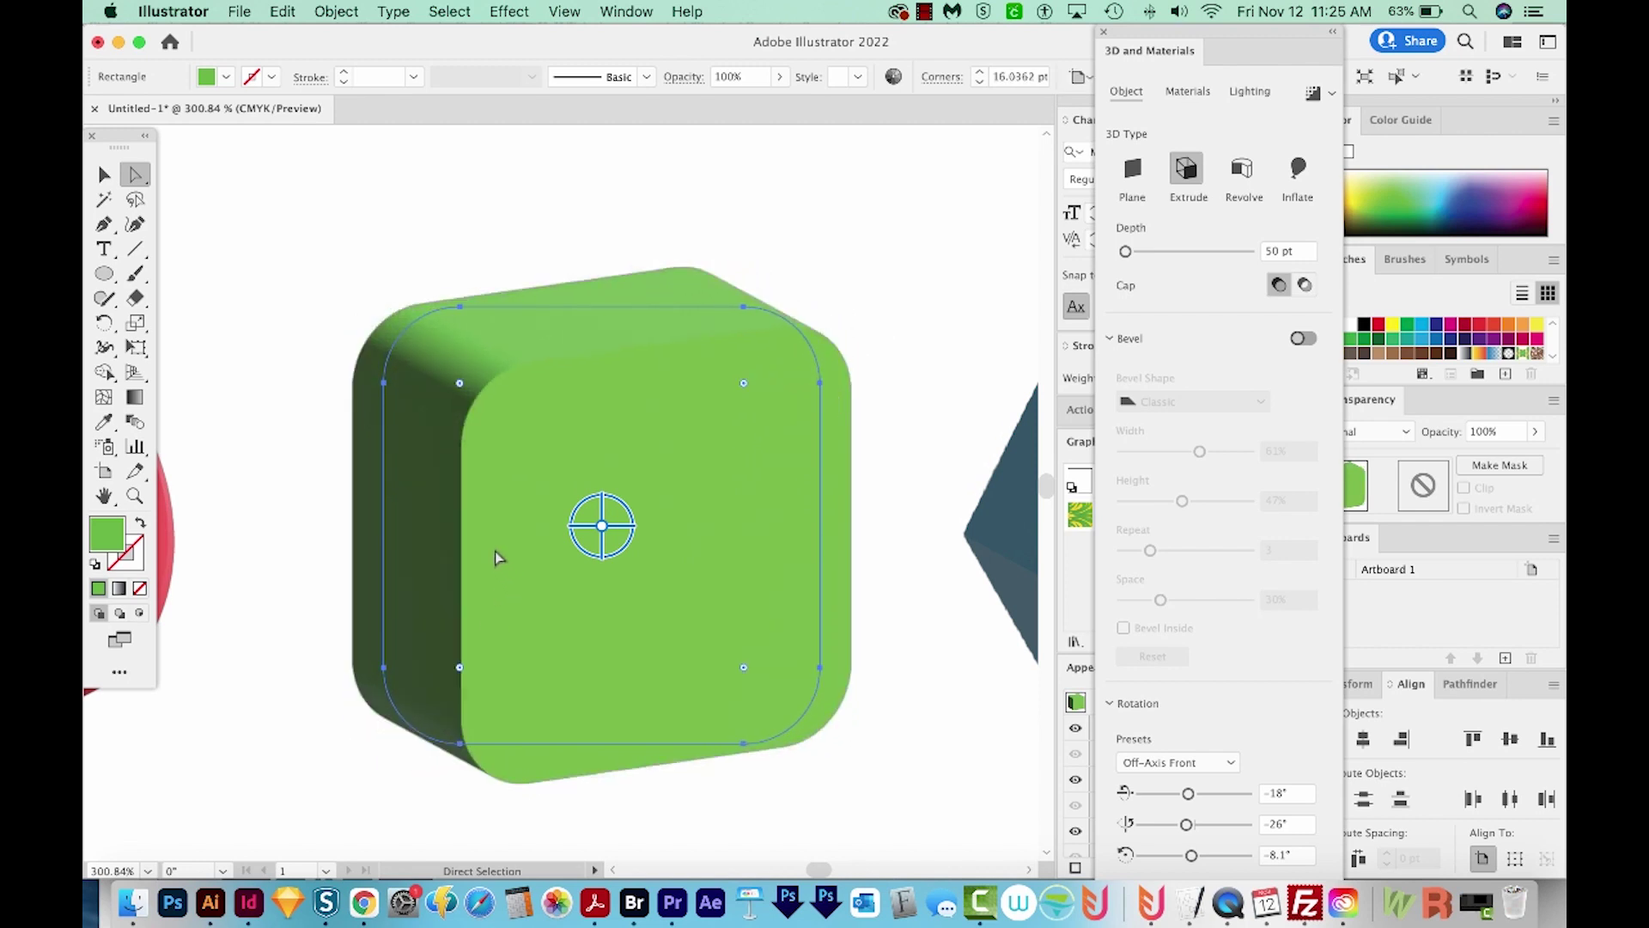
key(ctrl+z)
click(384, 306)
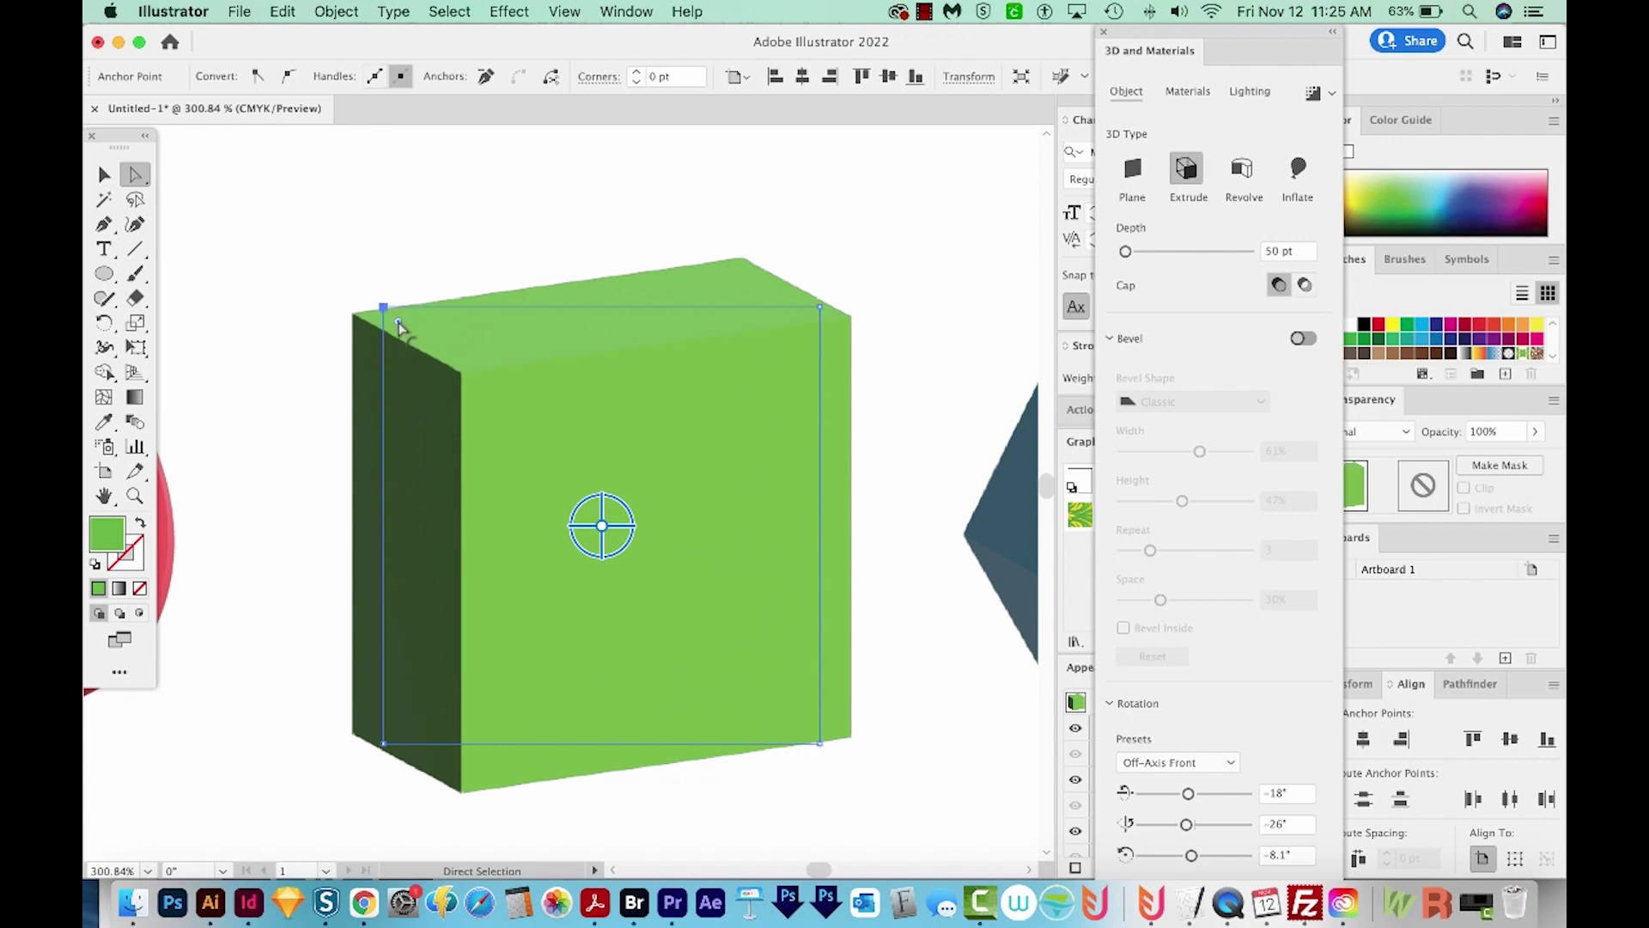
drag(398, 323, 534, 474)
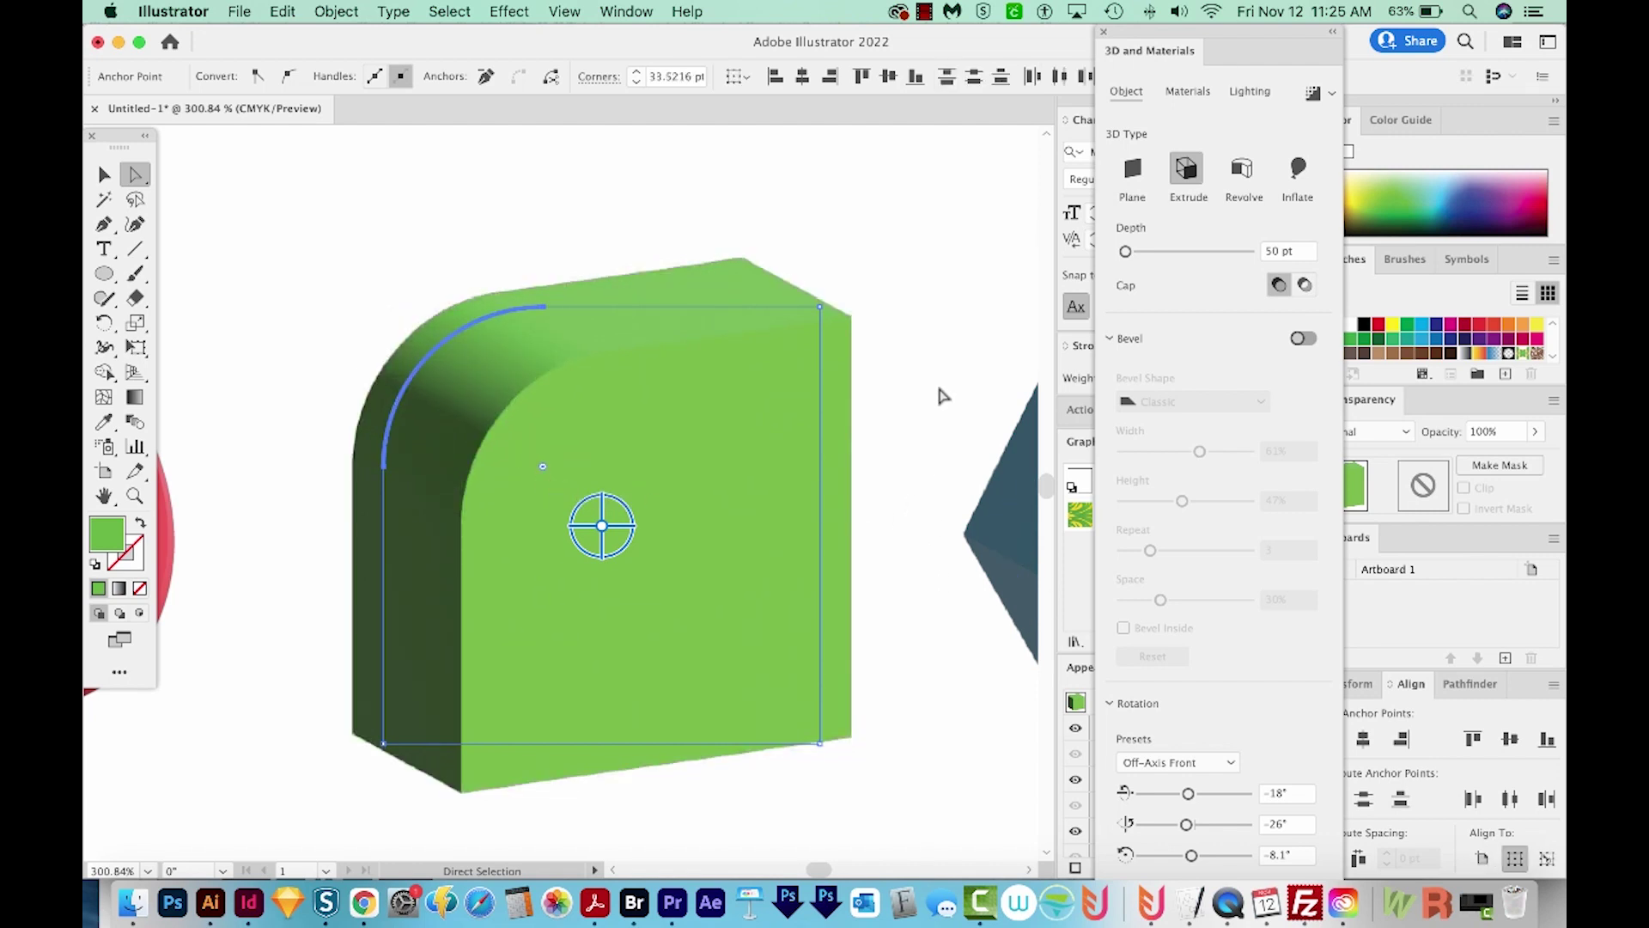
Round the green box's bottom-right corner too, then switch to the Ellipse tool
key(super+1)
click(590, 510)
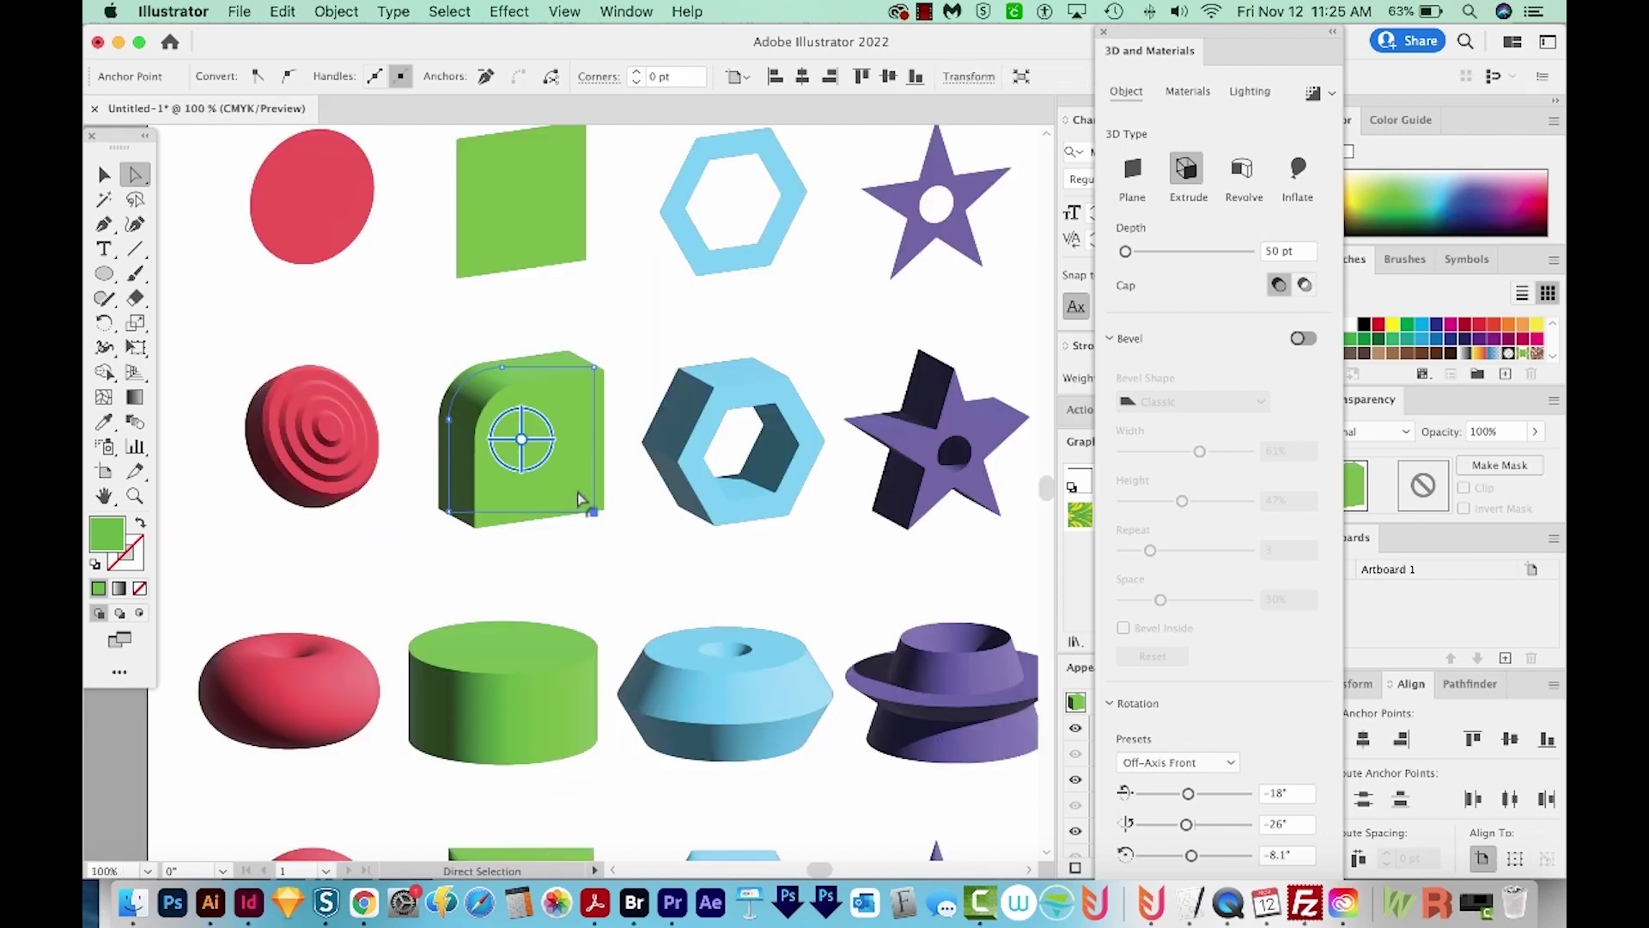
mouse_move(576, 496)
mouse_down()
mouse_move(548, 425)
mouse_move(770, 555)
mouse_up()
key(z)
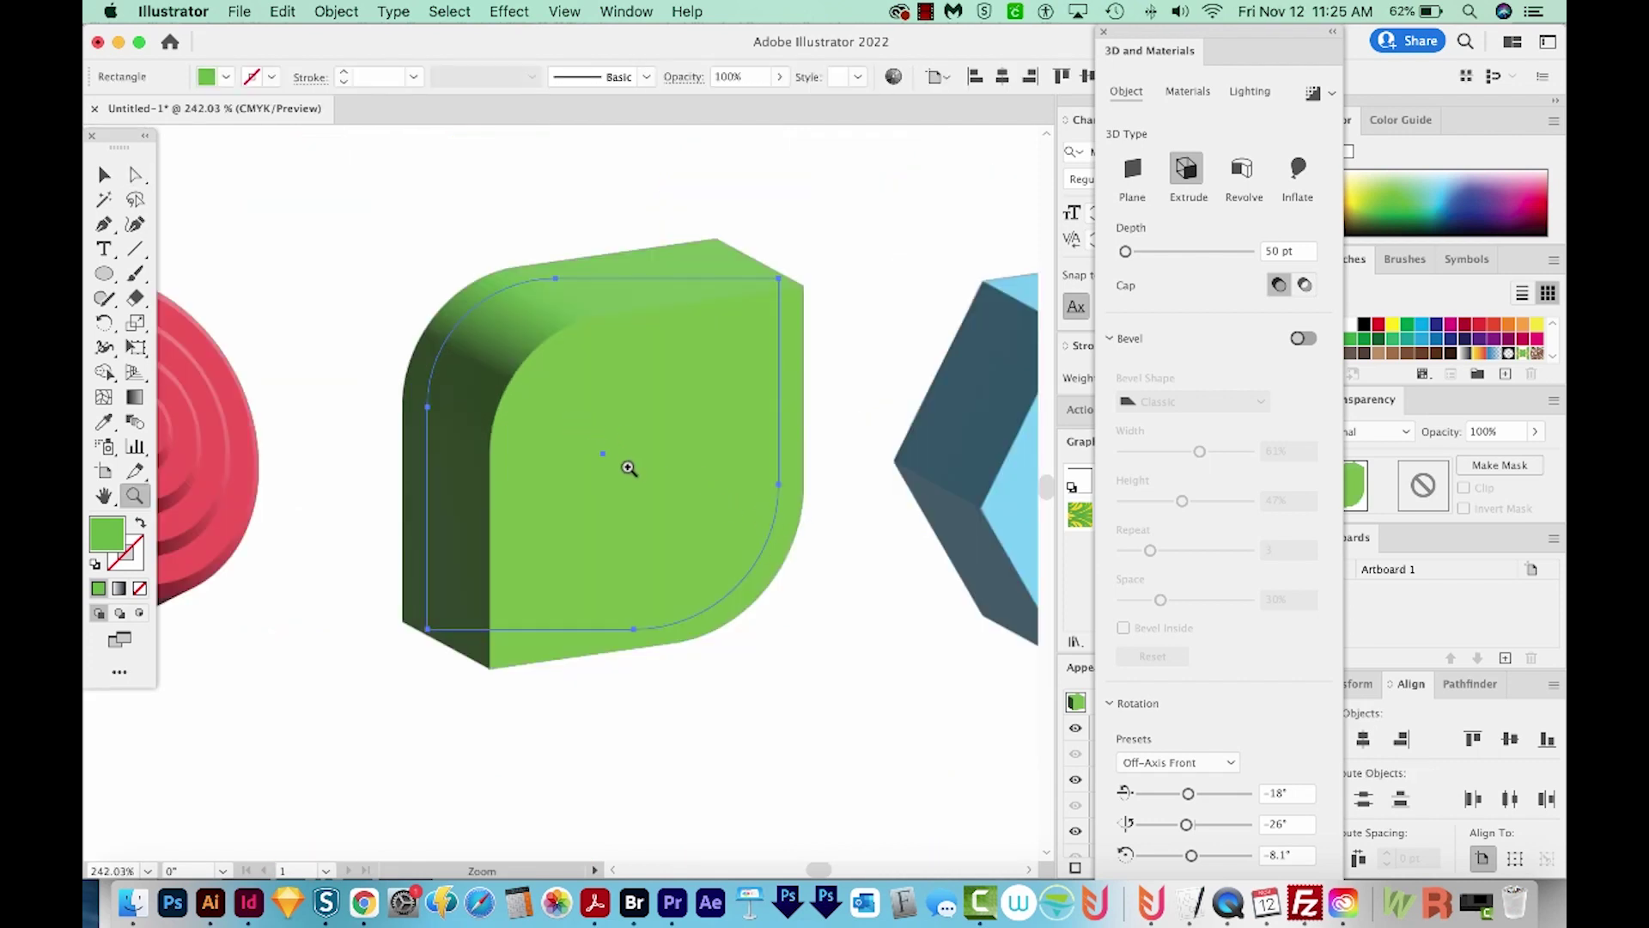
key(l)
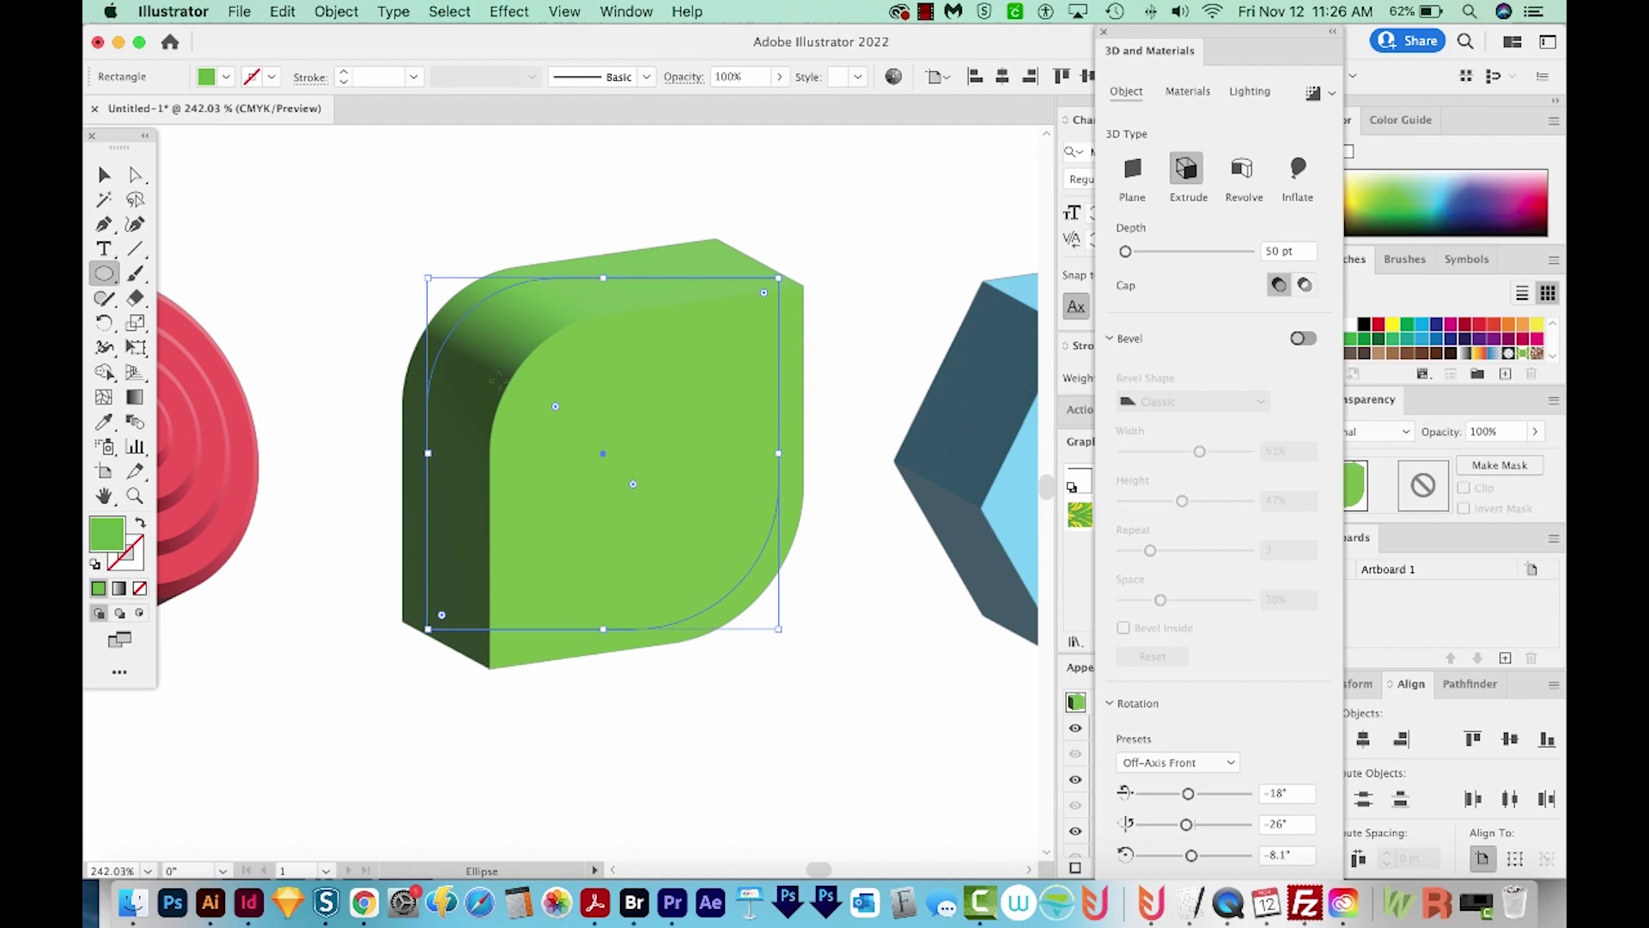
Draw a small circle in the shape's upper left and select it together with the shape
drag(480, 339, 575, 452)
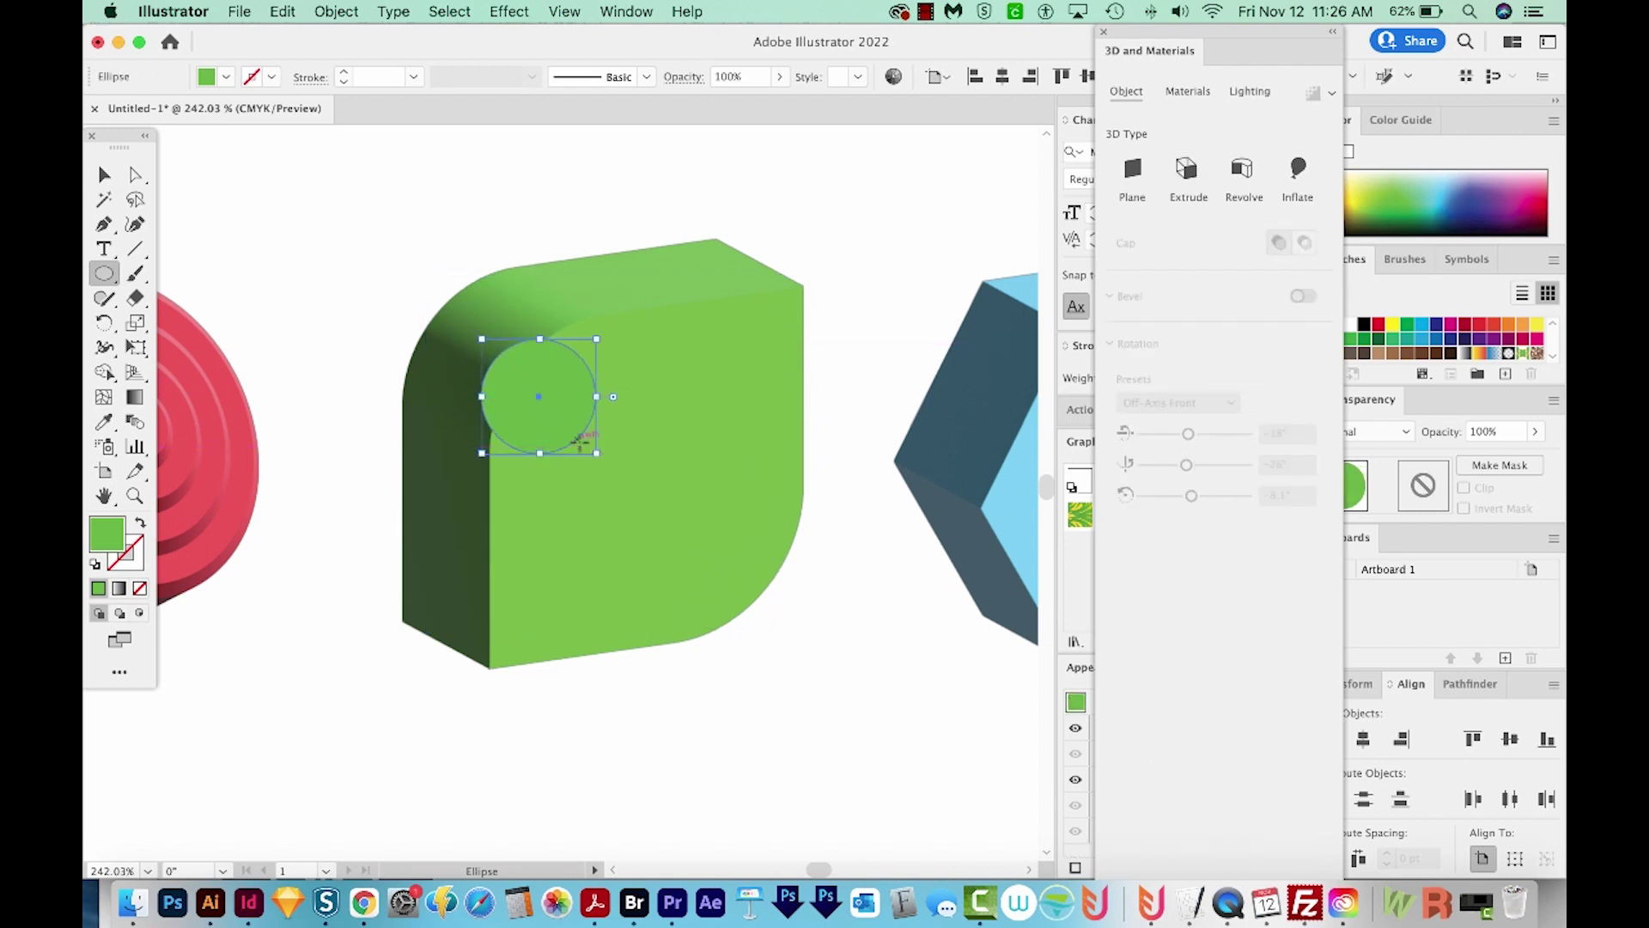
key(ctrl)
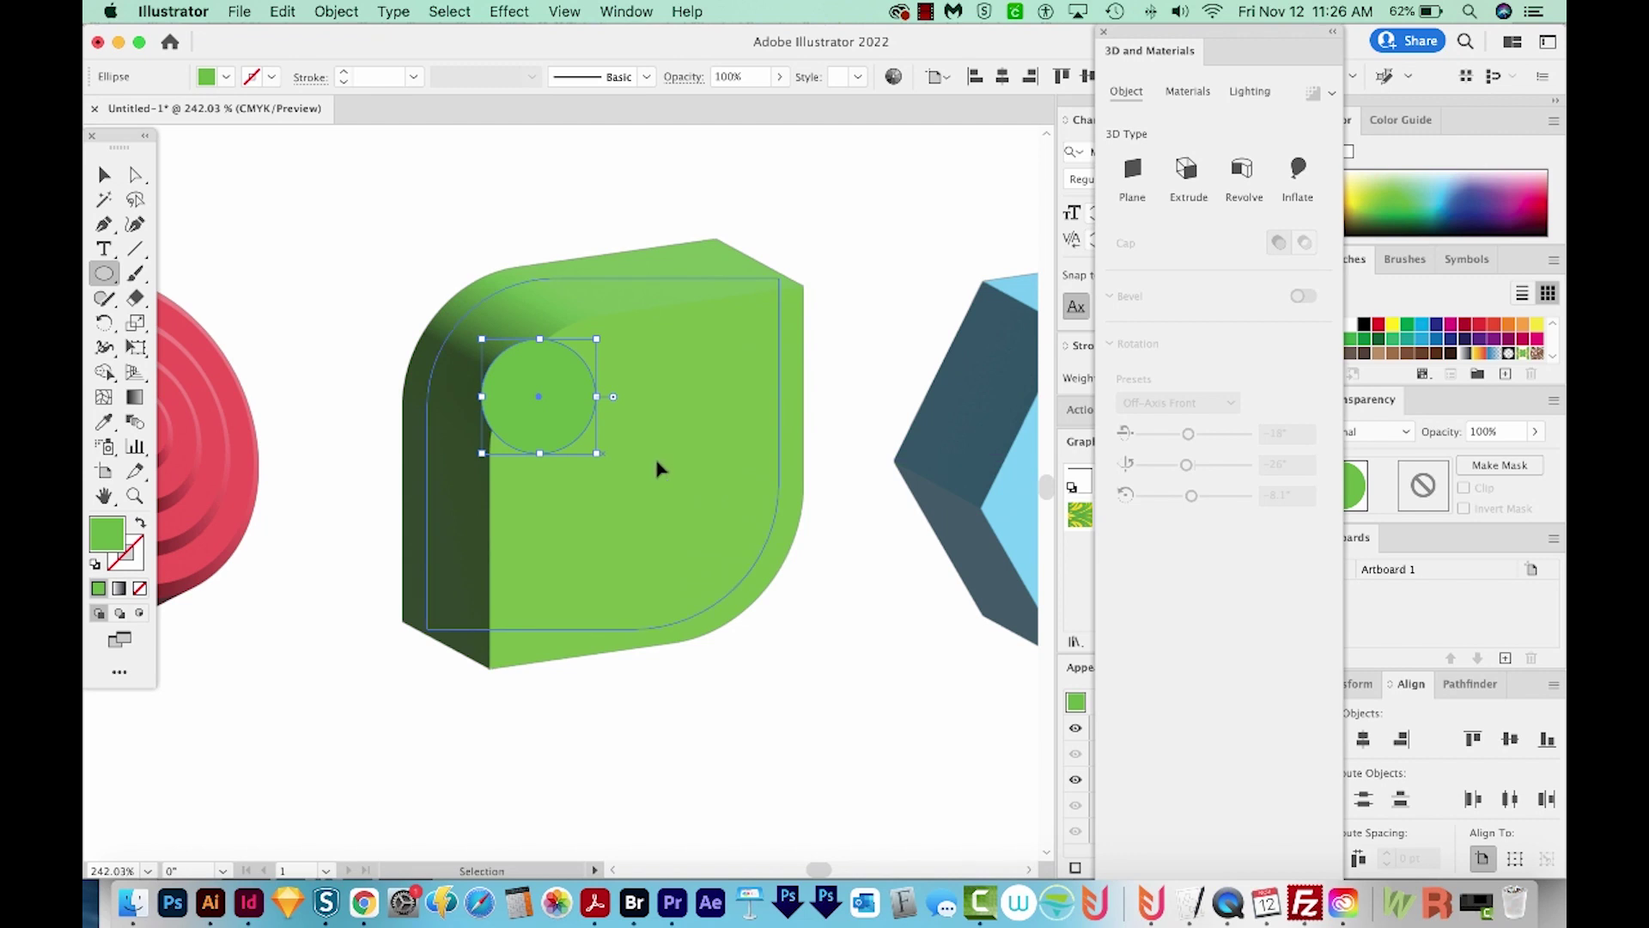
key(ctrl+y)
key(v)
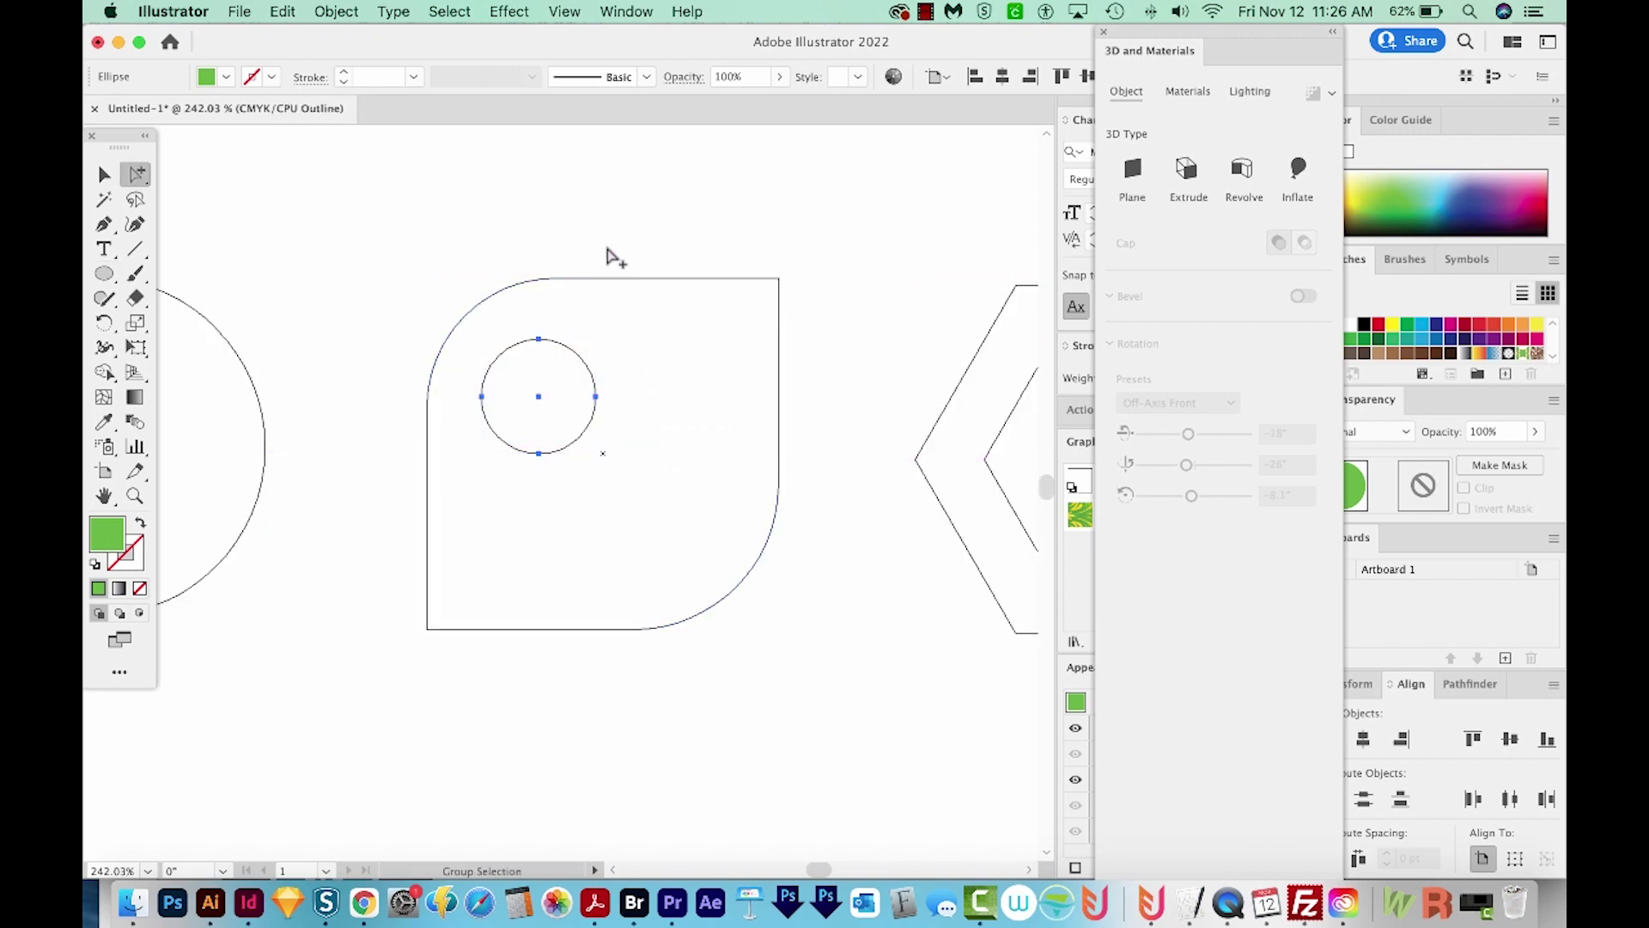
drag(614, 258, 517, 423)
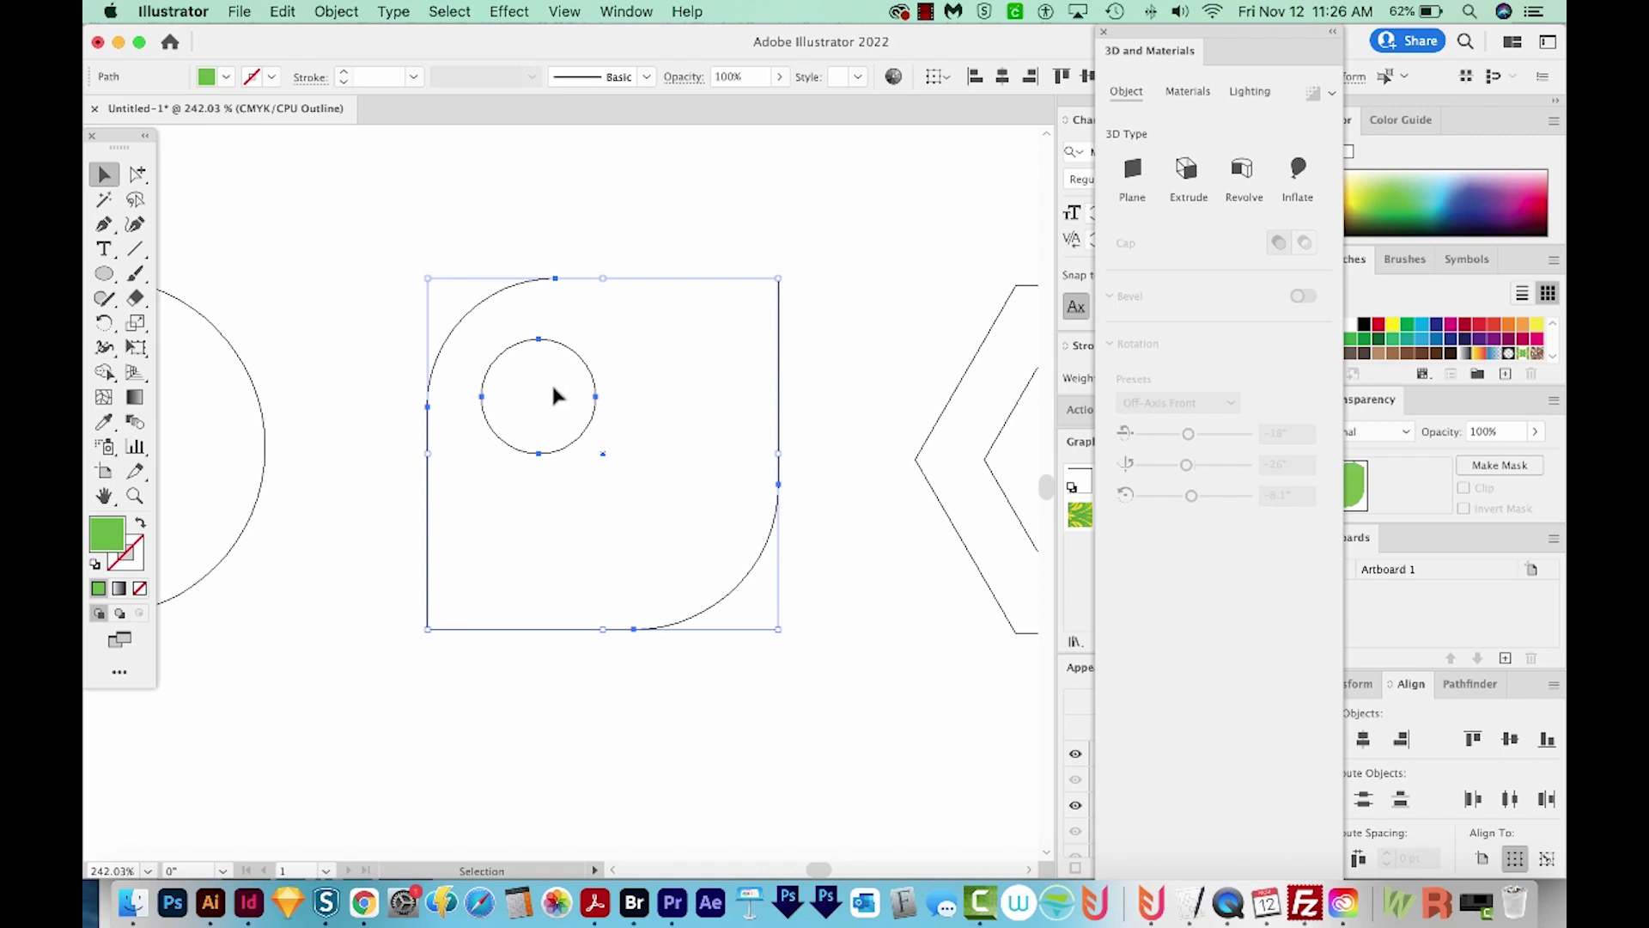
key(ctrl+y)
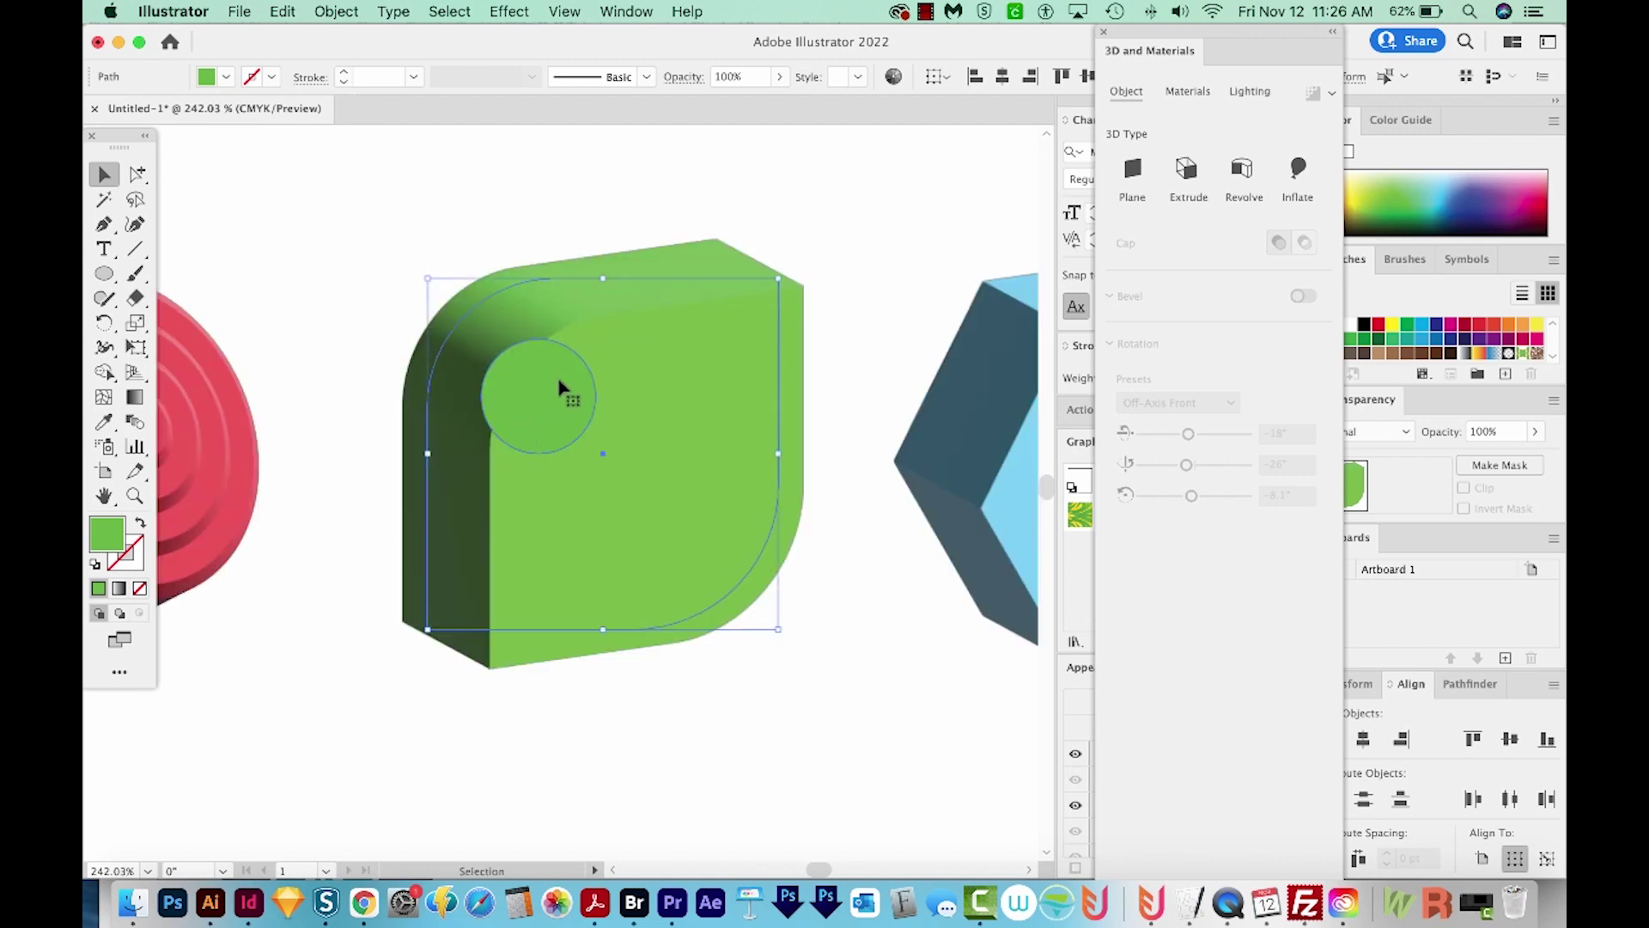
key(a)
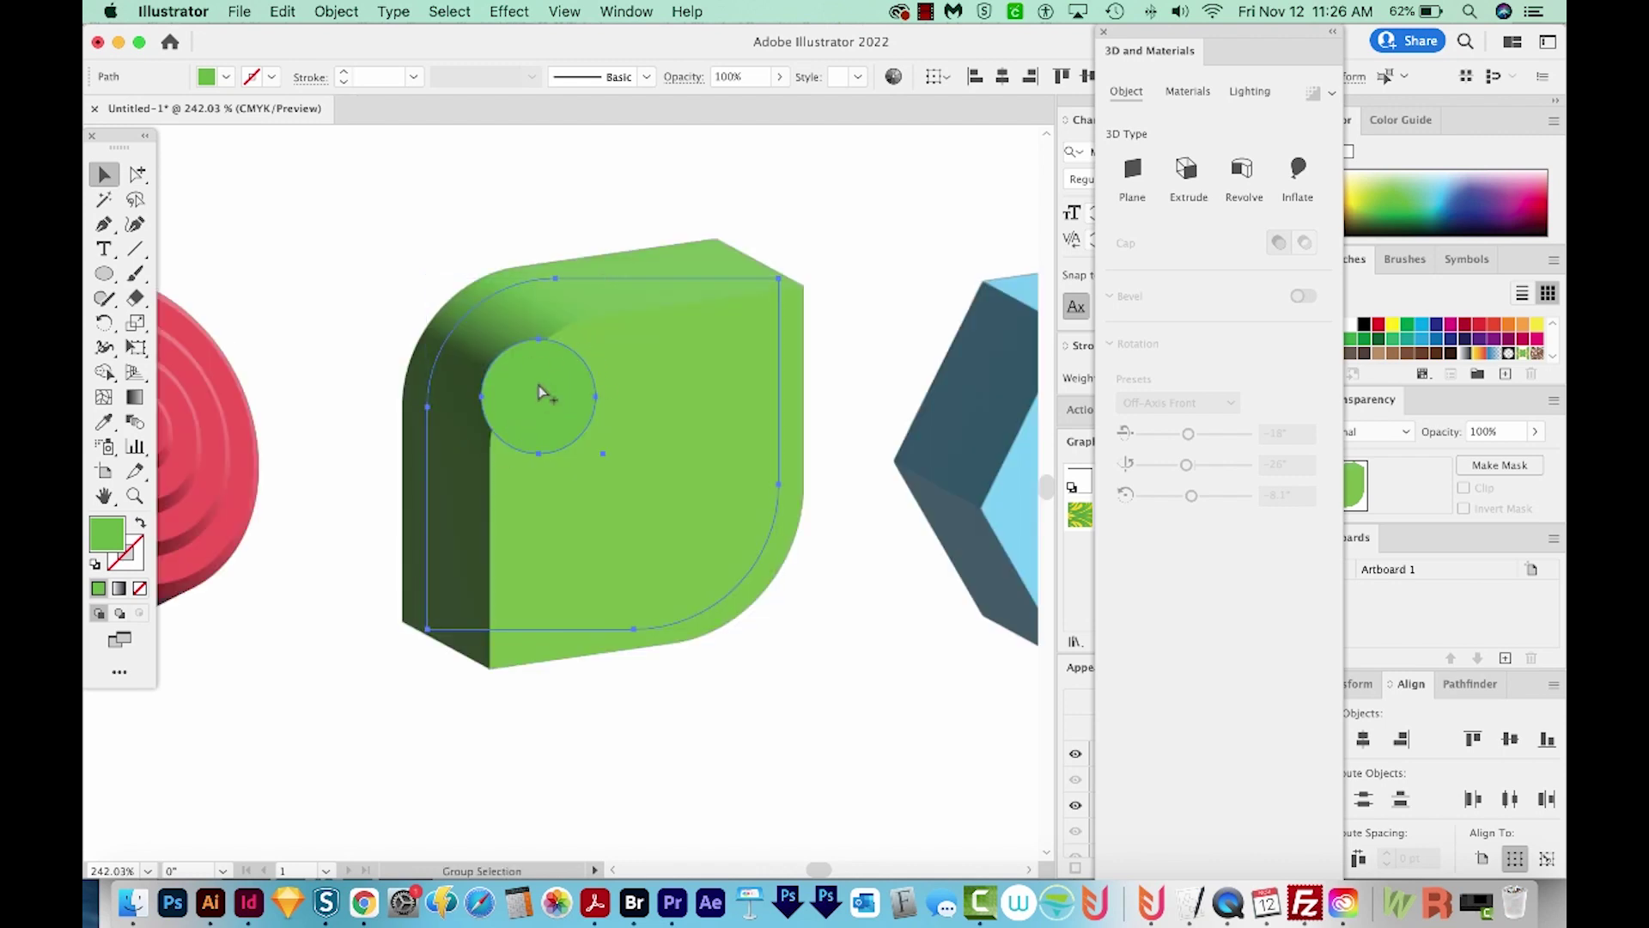
key(ctrl+y)
key(v)
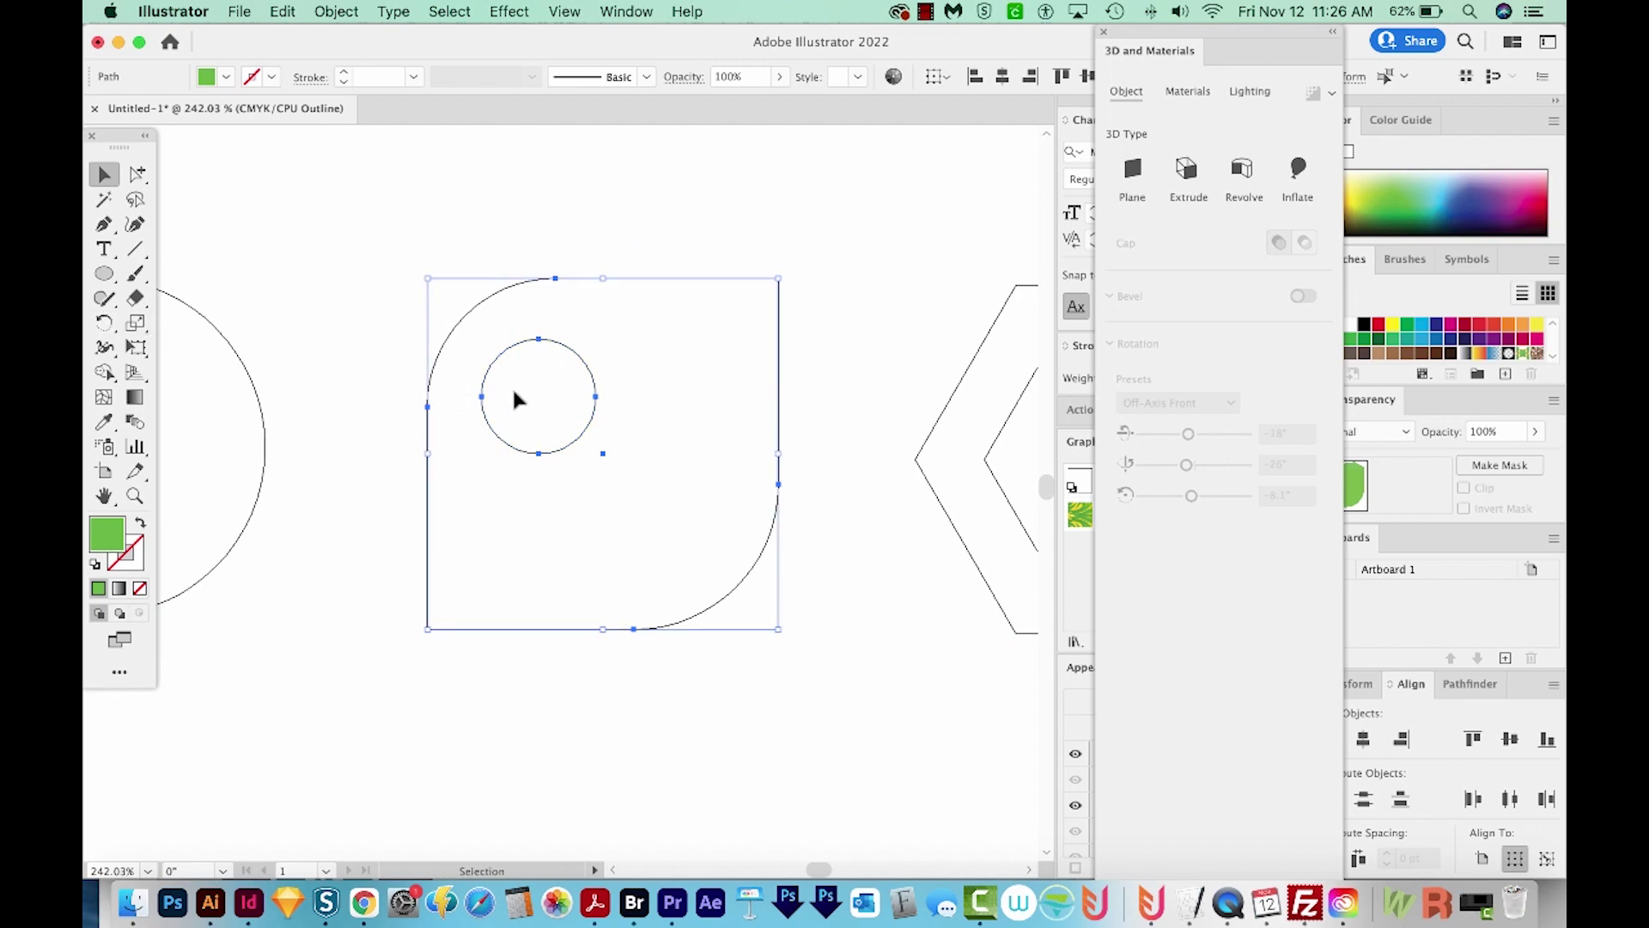
Punch the circle out of the green shape with the Shape Builder
key(shift+m)
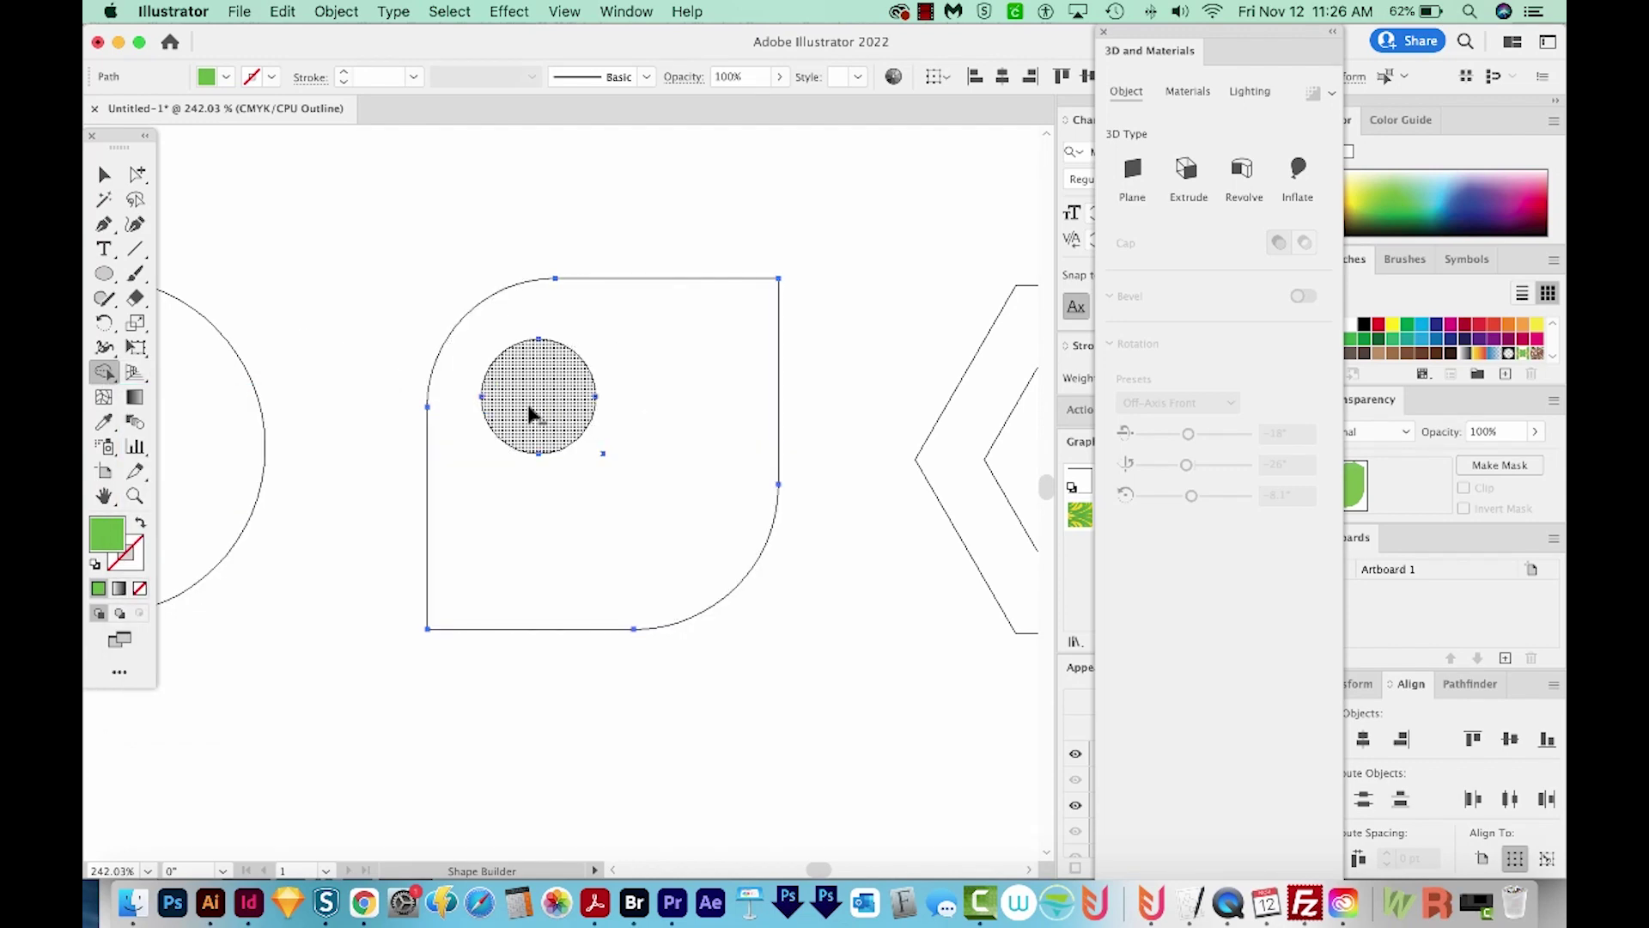
click(537, 407)
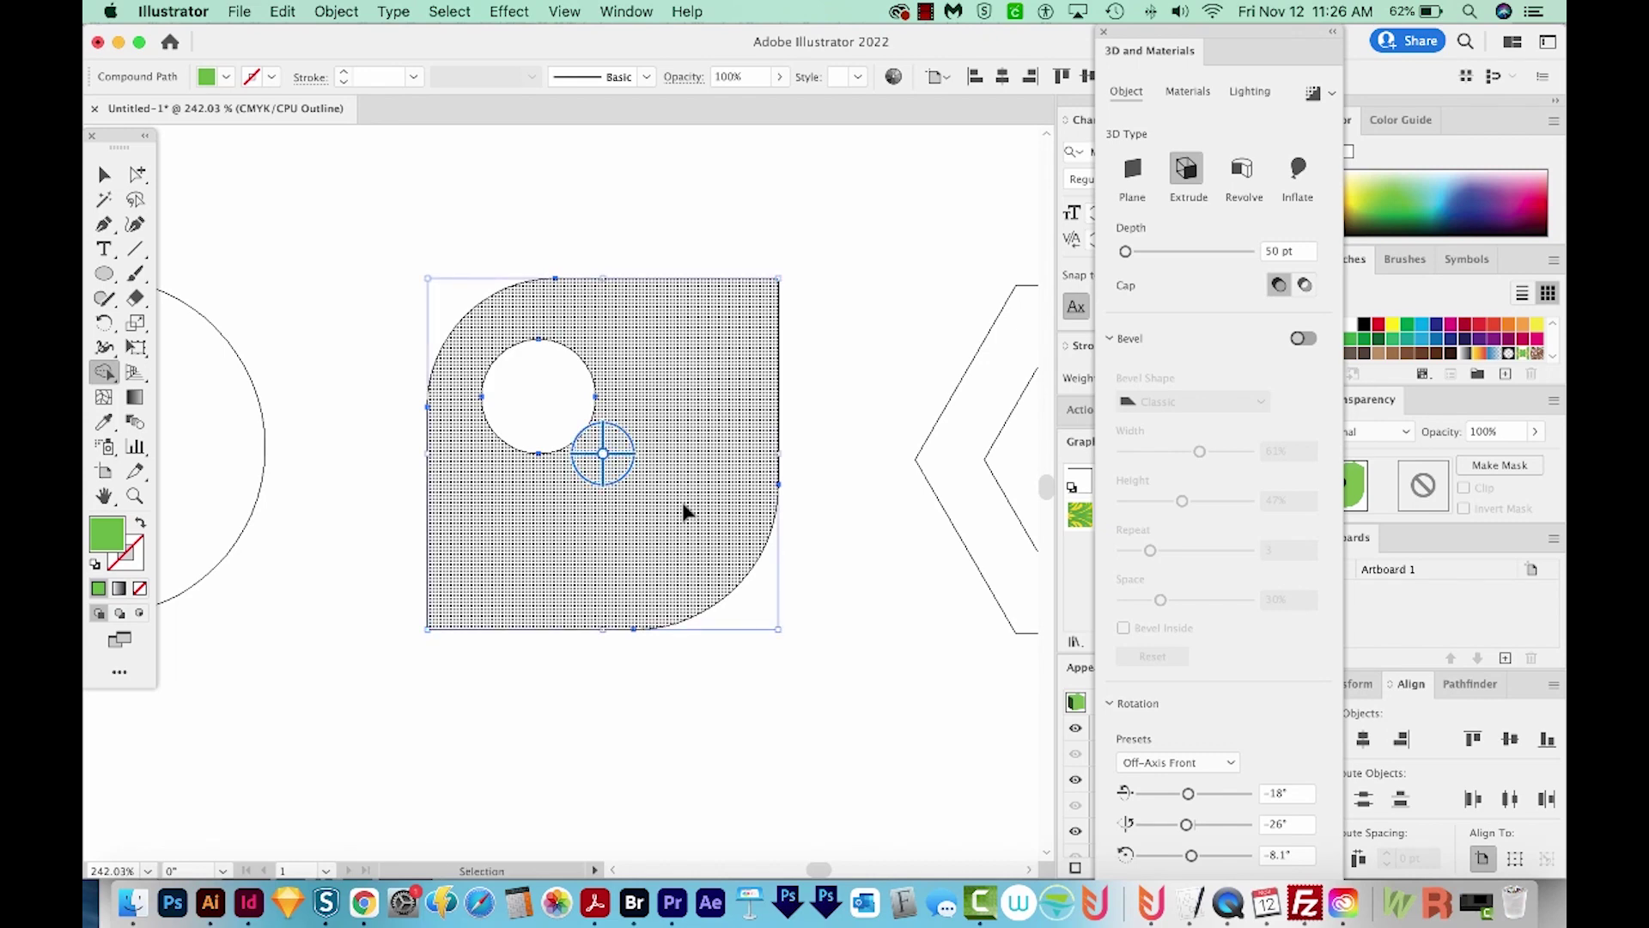
key(ctrl+y)
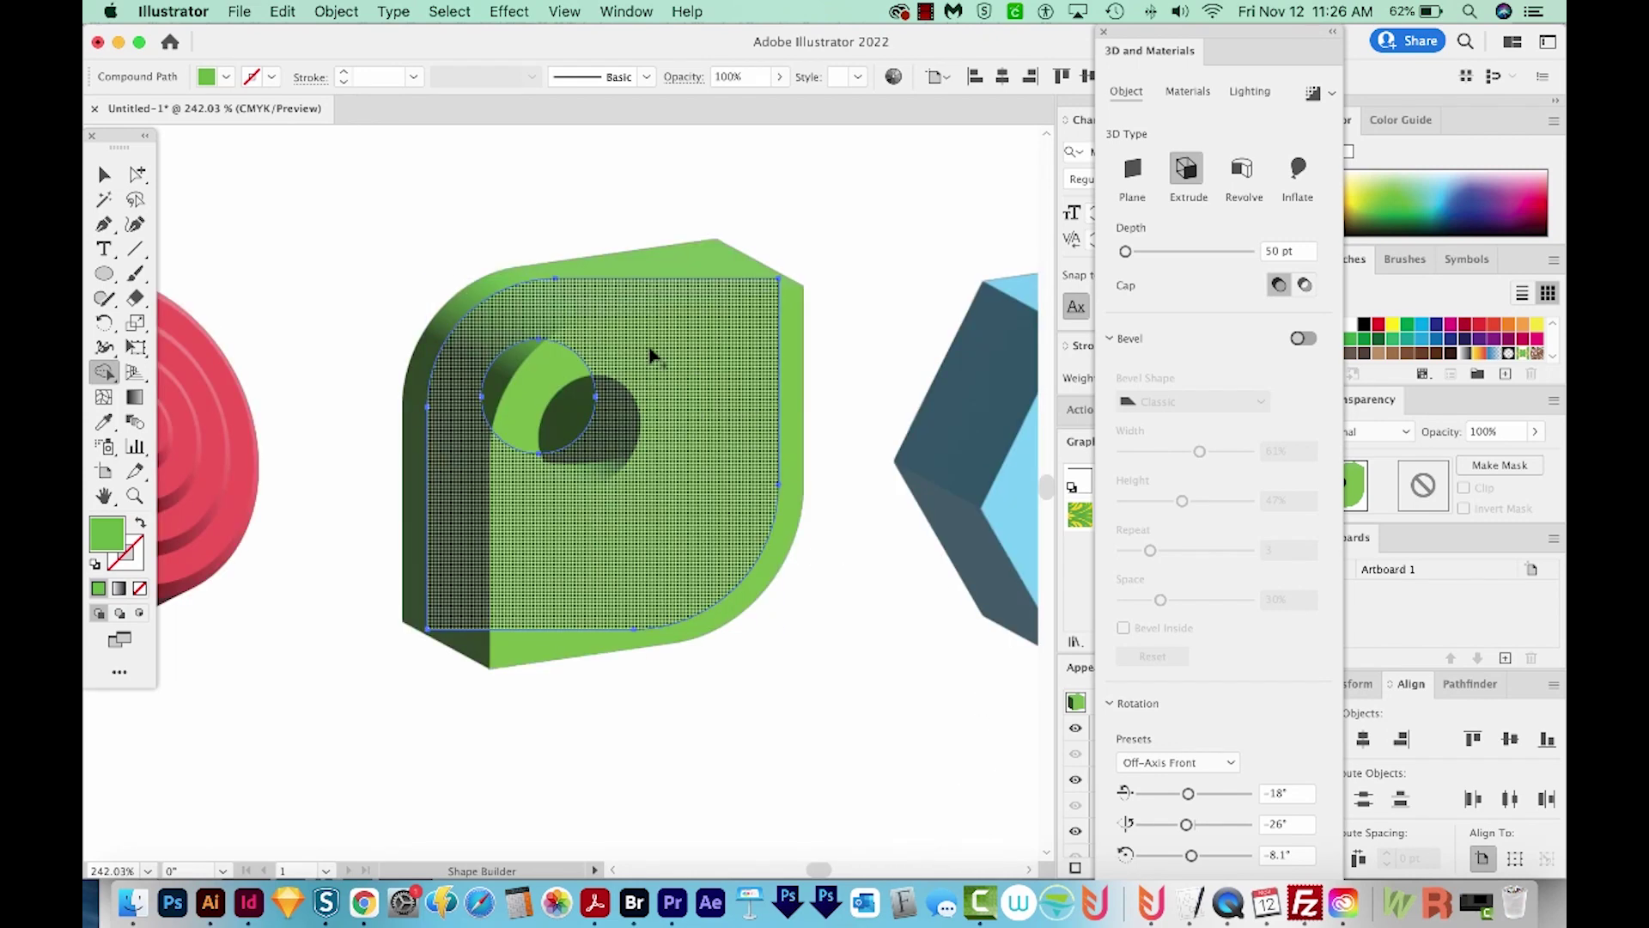
key(ctrl+shift+a)
drag(766, 718, 747, 589)
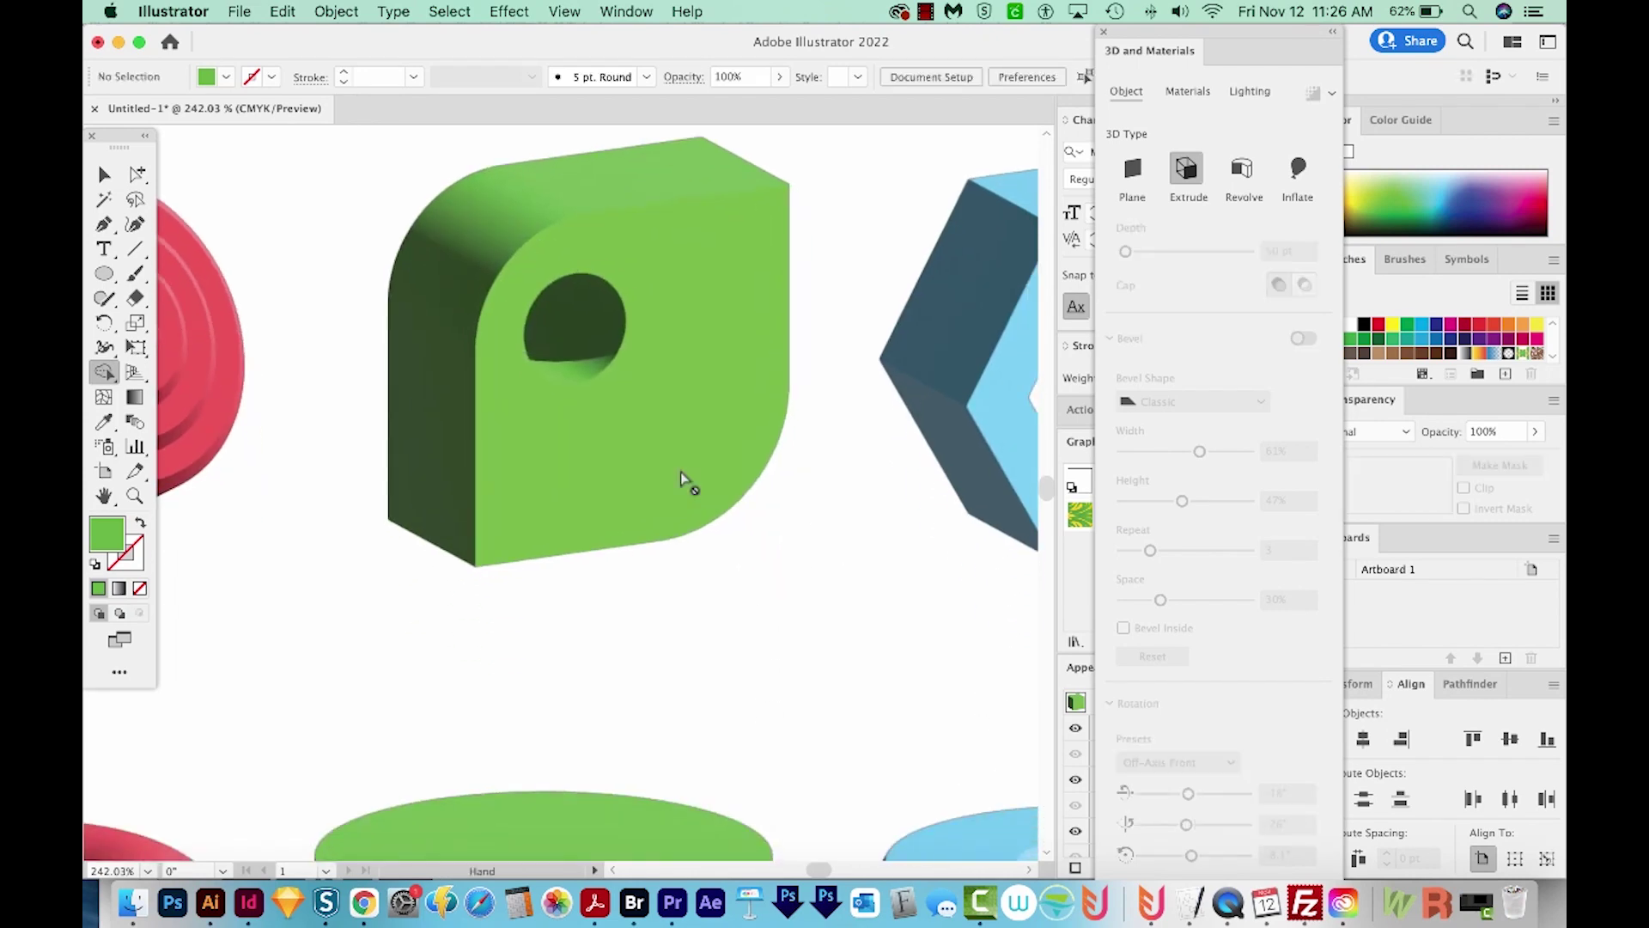
Enlarge the round hole to about 59 pt and nudge it slightly upward
key(a)
key(ctrl+y)
click(585, 341)
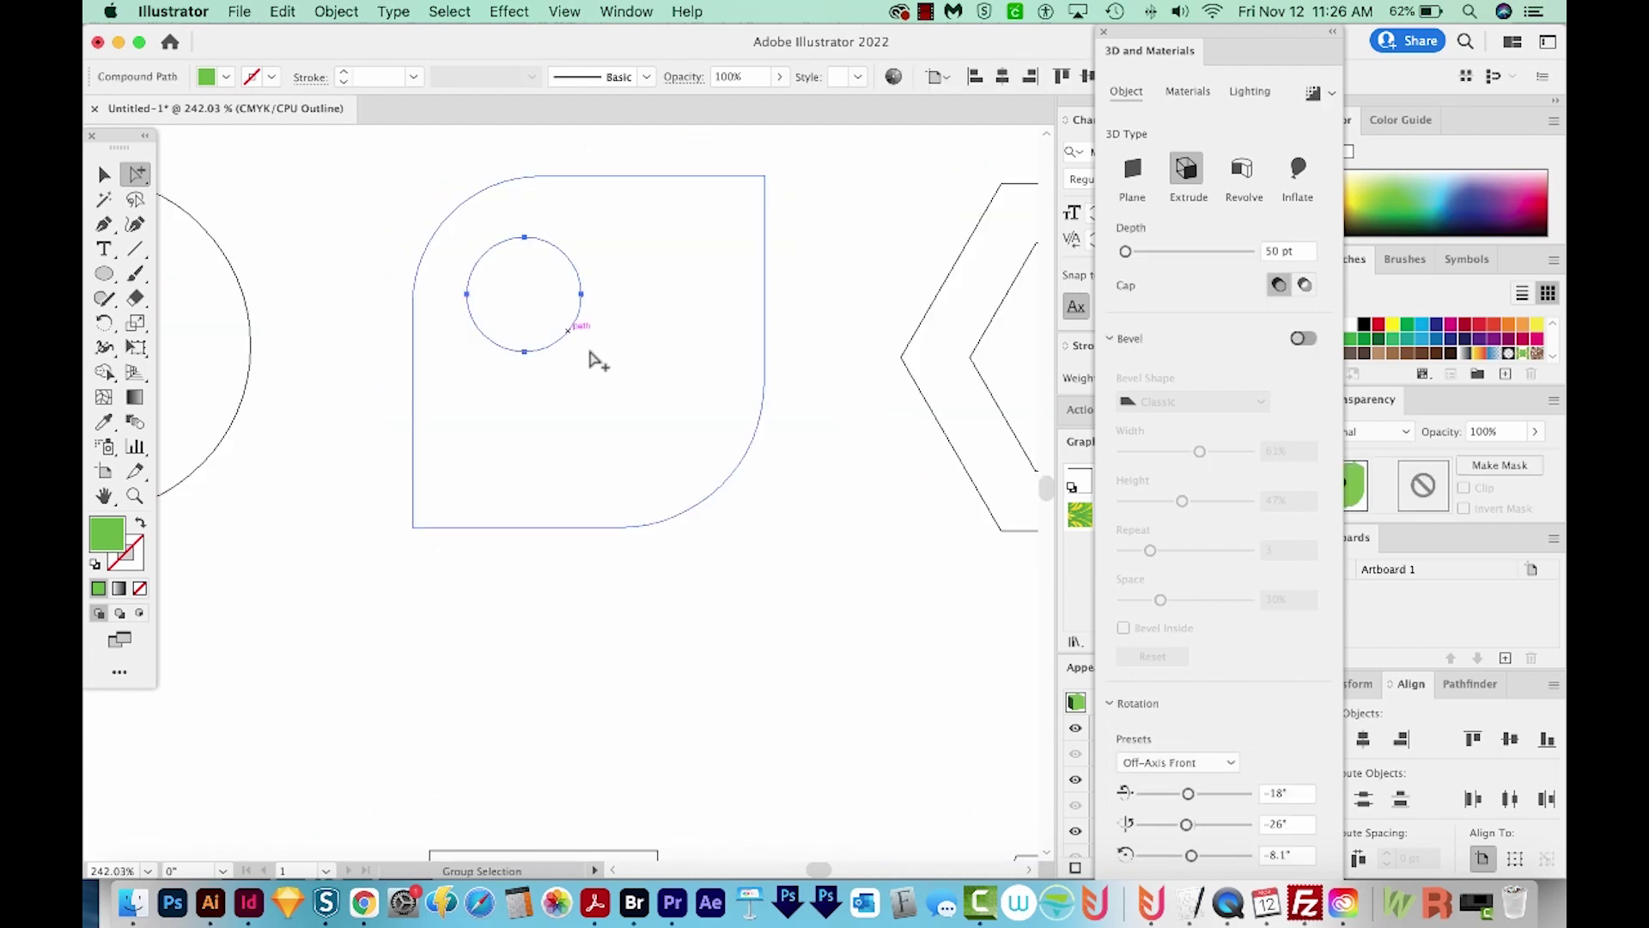
key(ctrl+y)
key(v)
drag(581, 352, 706, 487)
key(ctrl+minus)
key(ctrl+minus)
key(a)
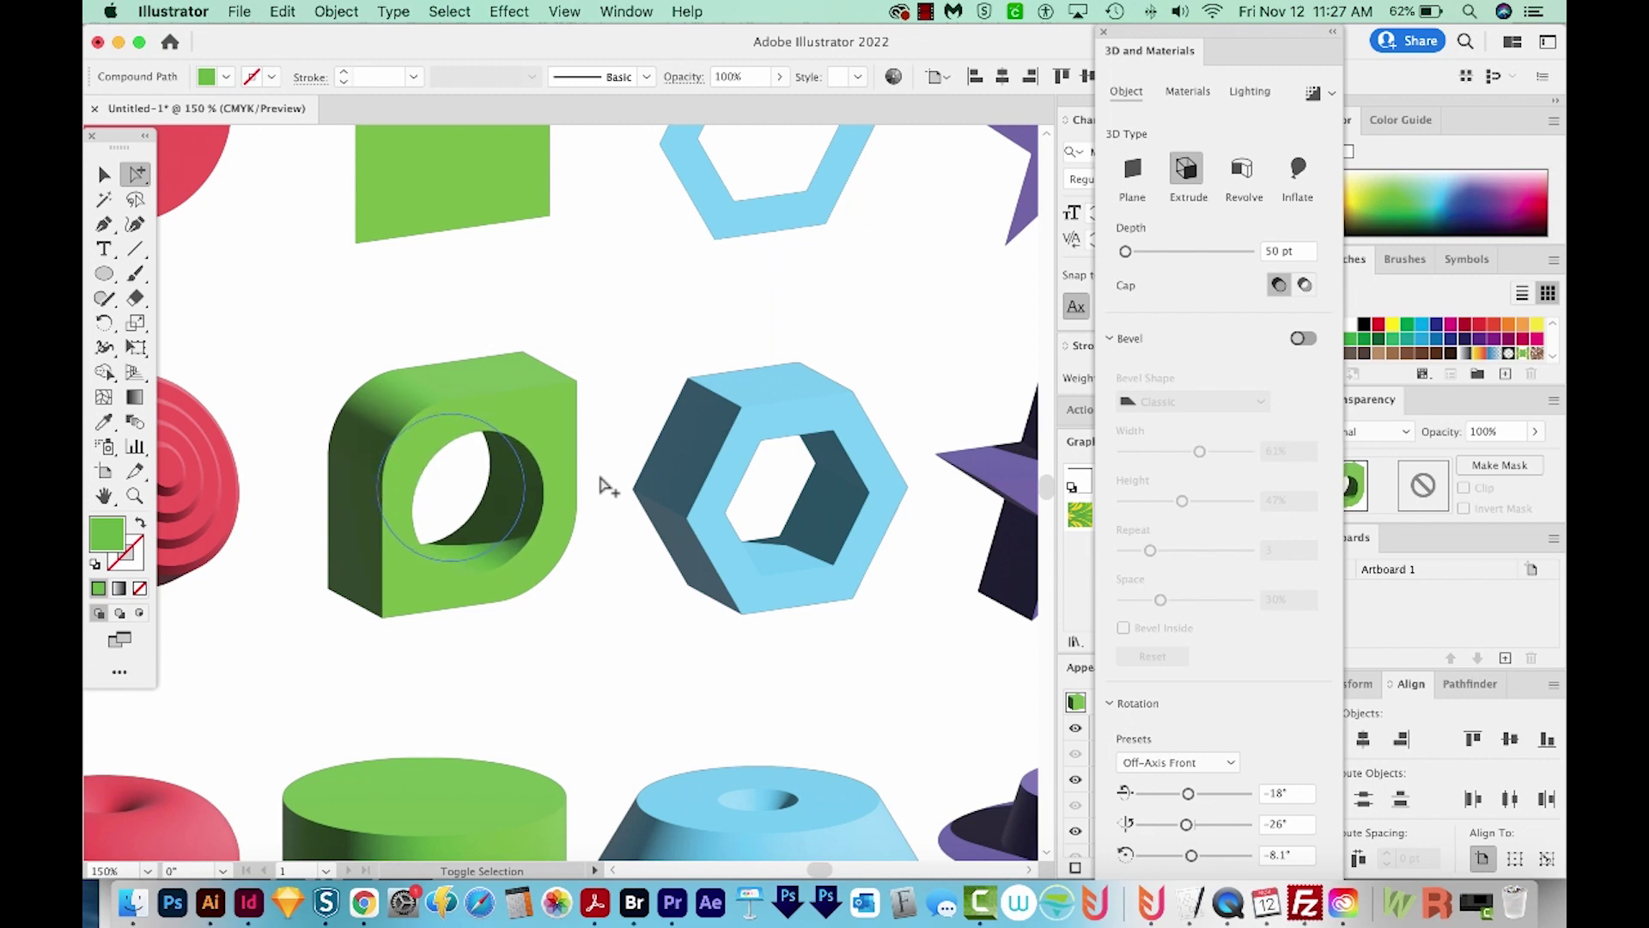
key(Up)
key(Up)
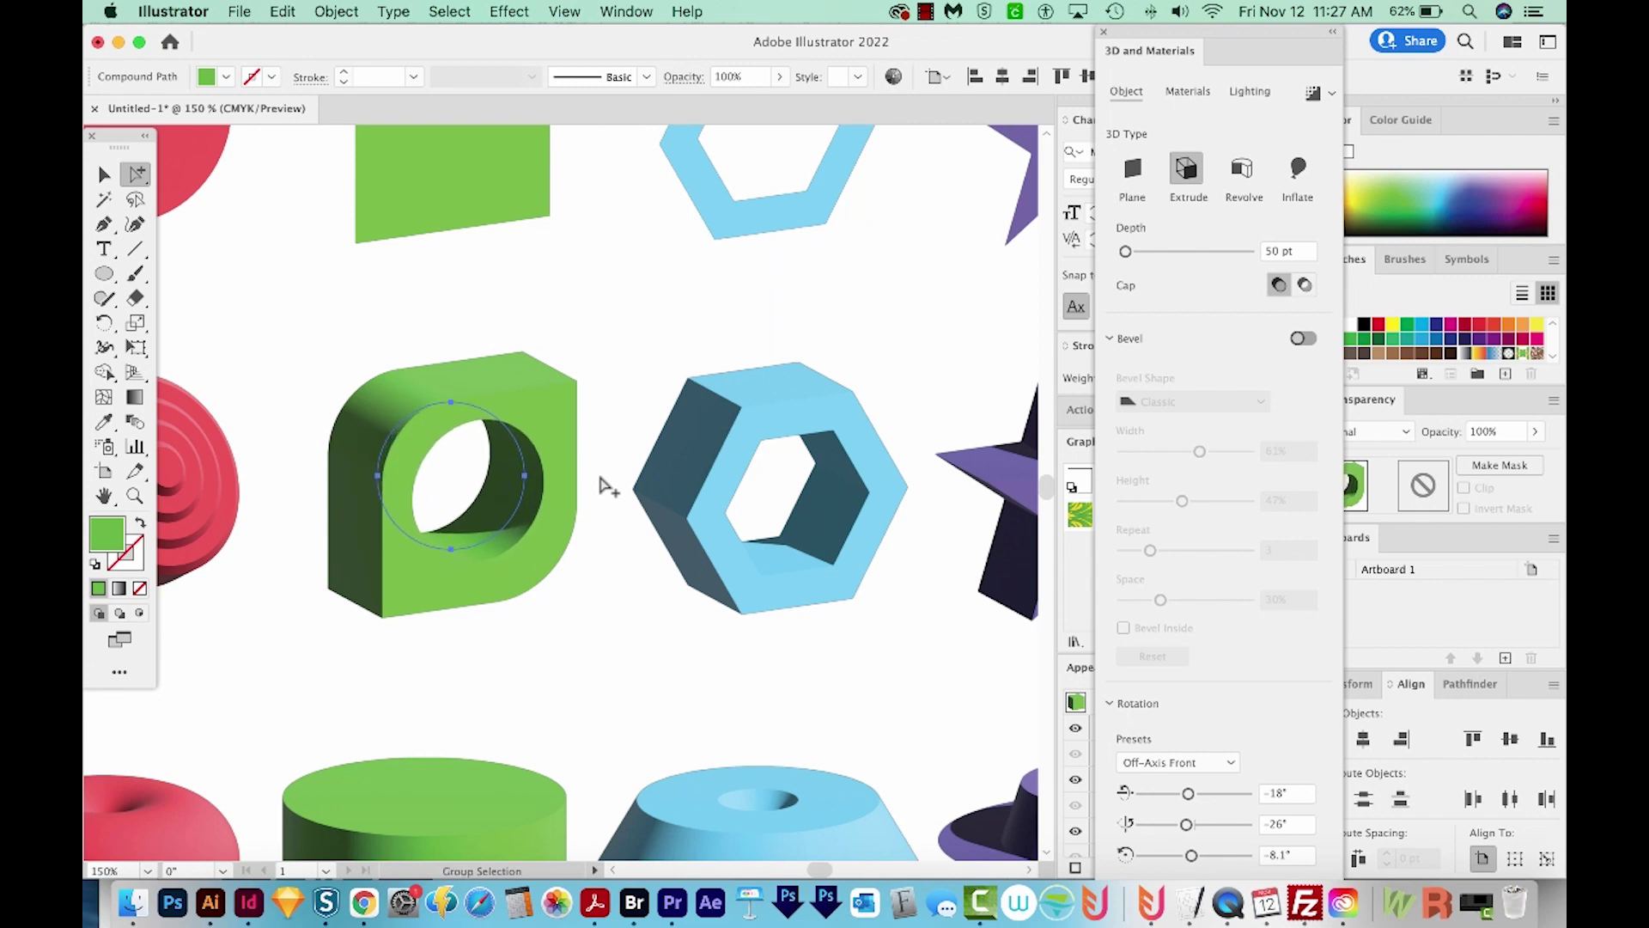
key(v)
click(858, 663)
scroll(774, 580, right, 3)
scroll(774, 580, down, 1)
Apply the Cardboard Paper material to the blue hexagon ring and inspect its texture
click(661, 505)
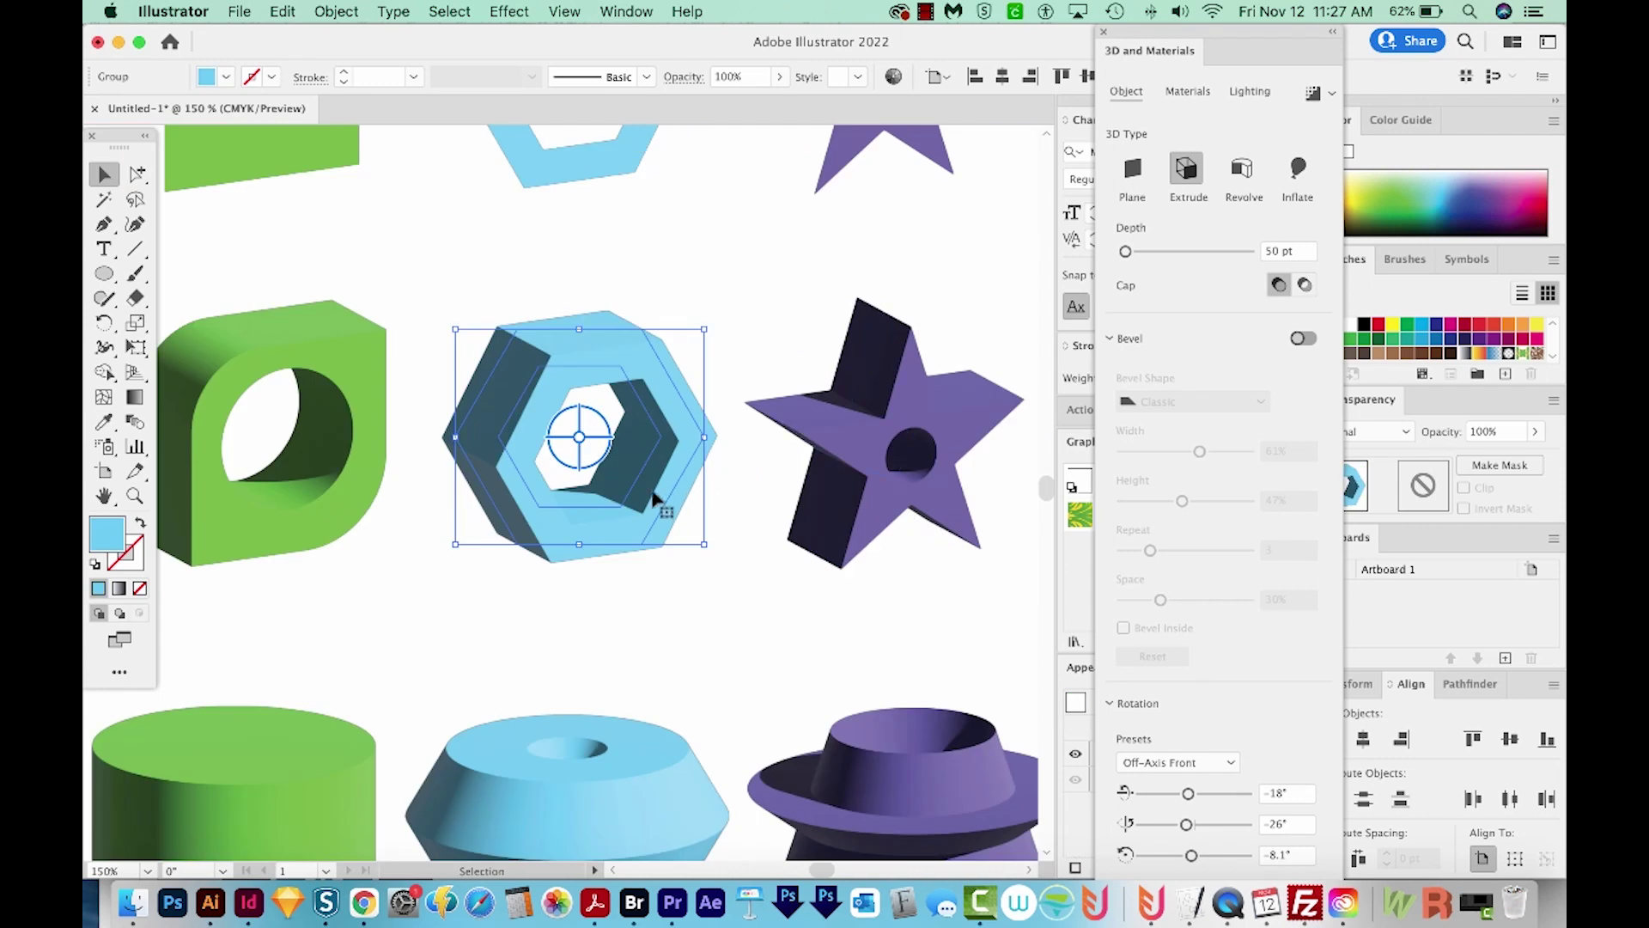
click(1201, 94)
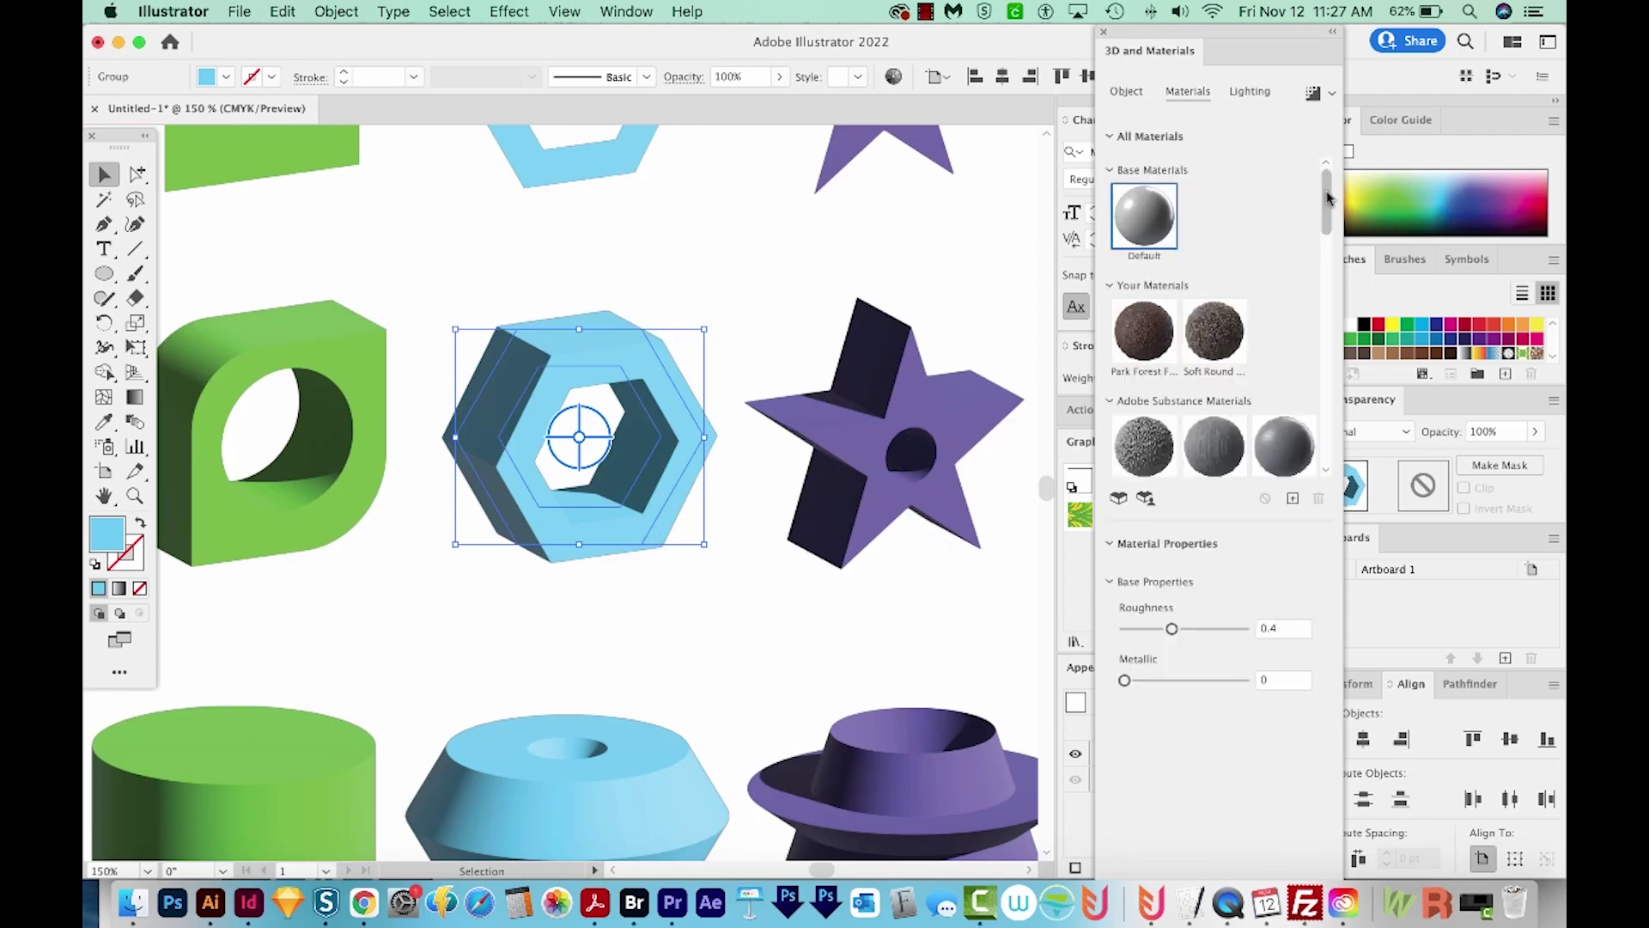
drag(1324, 197, 1321, 364)
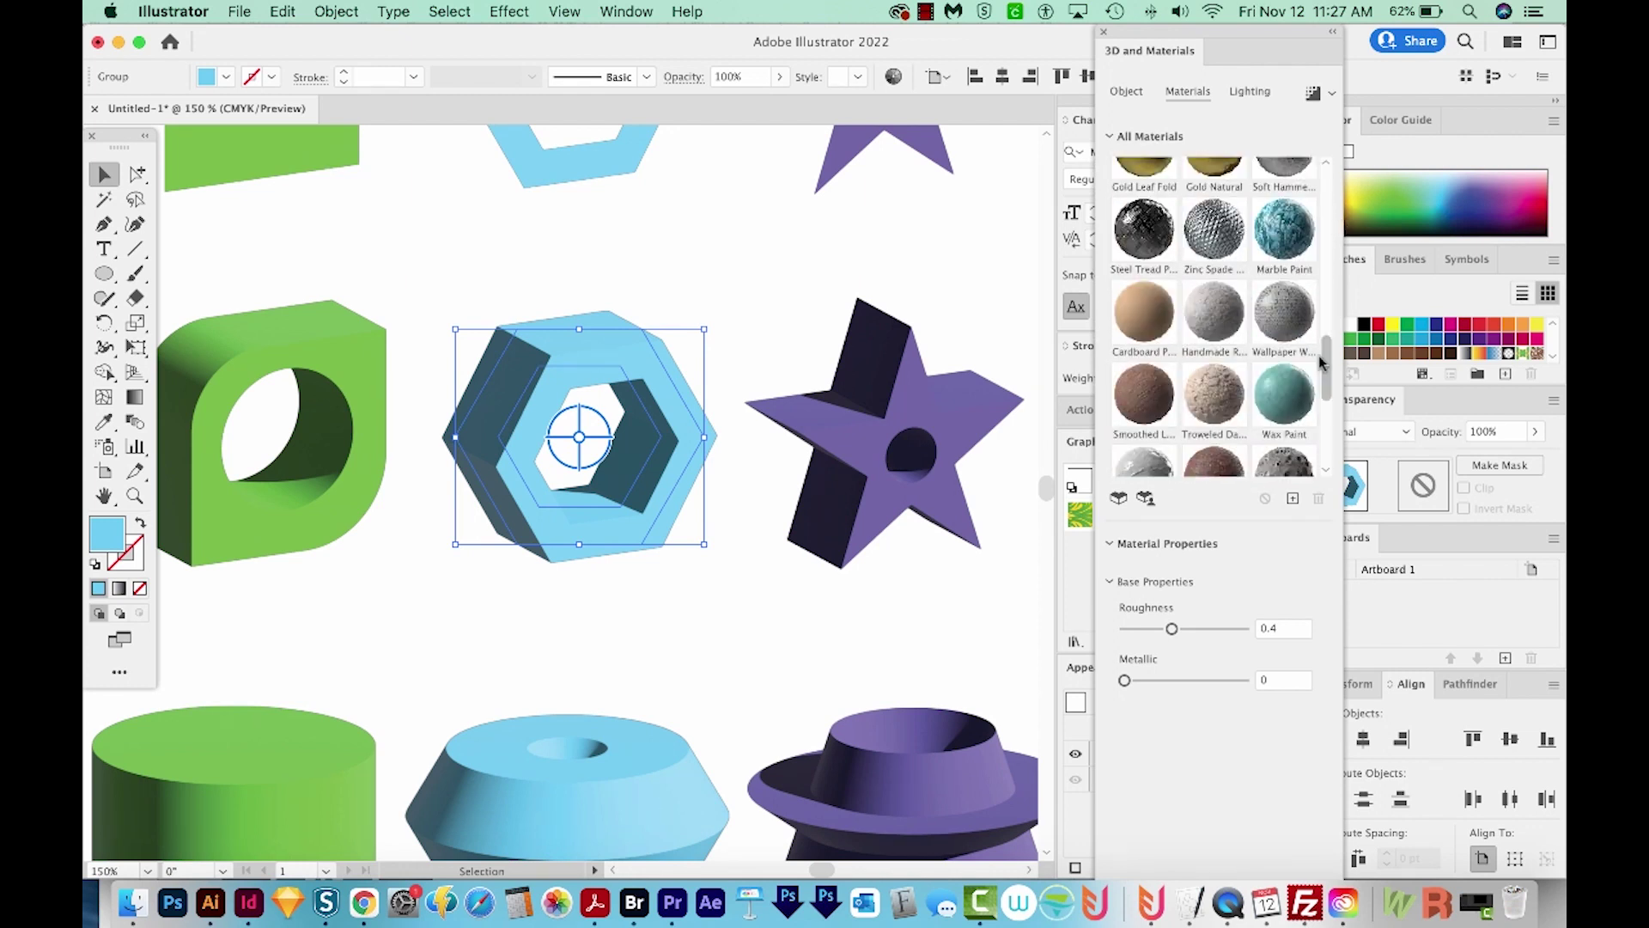
click(1148, 325)
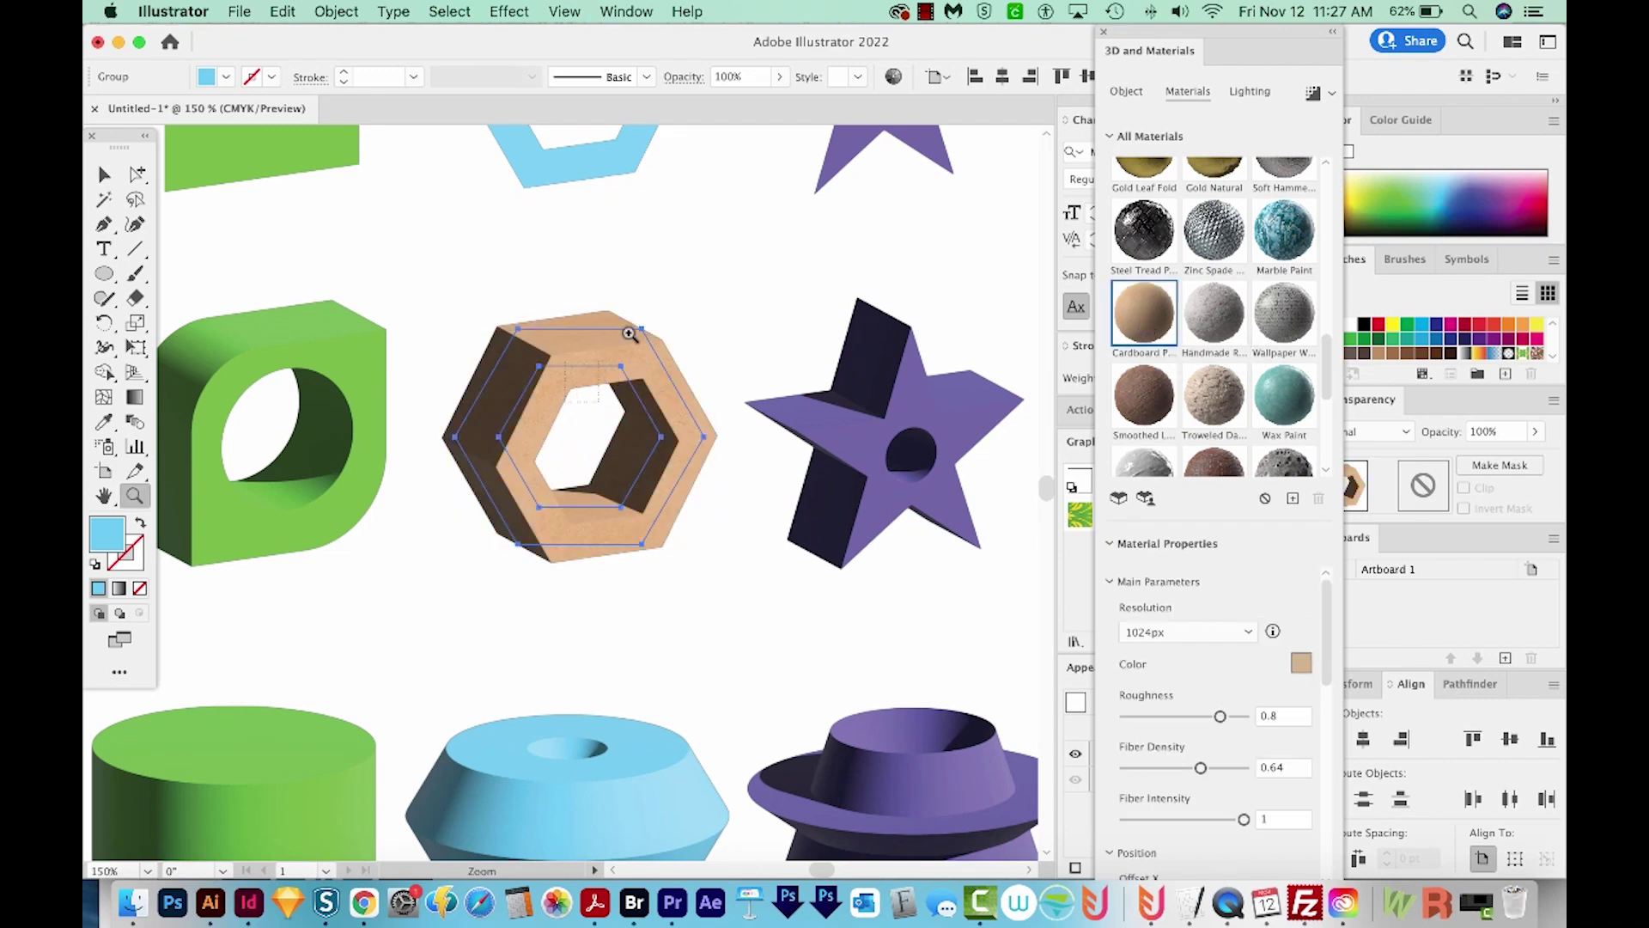
drag(631, 336, 733, 254)
alt+click(753, 516)
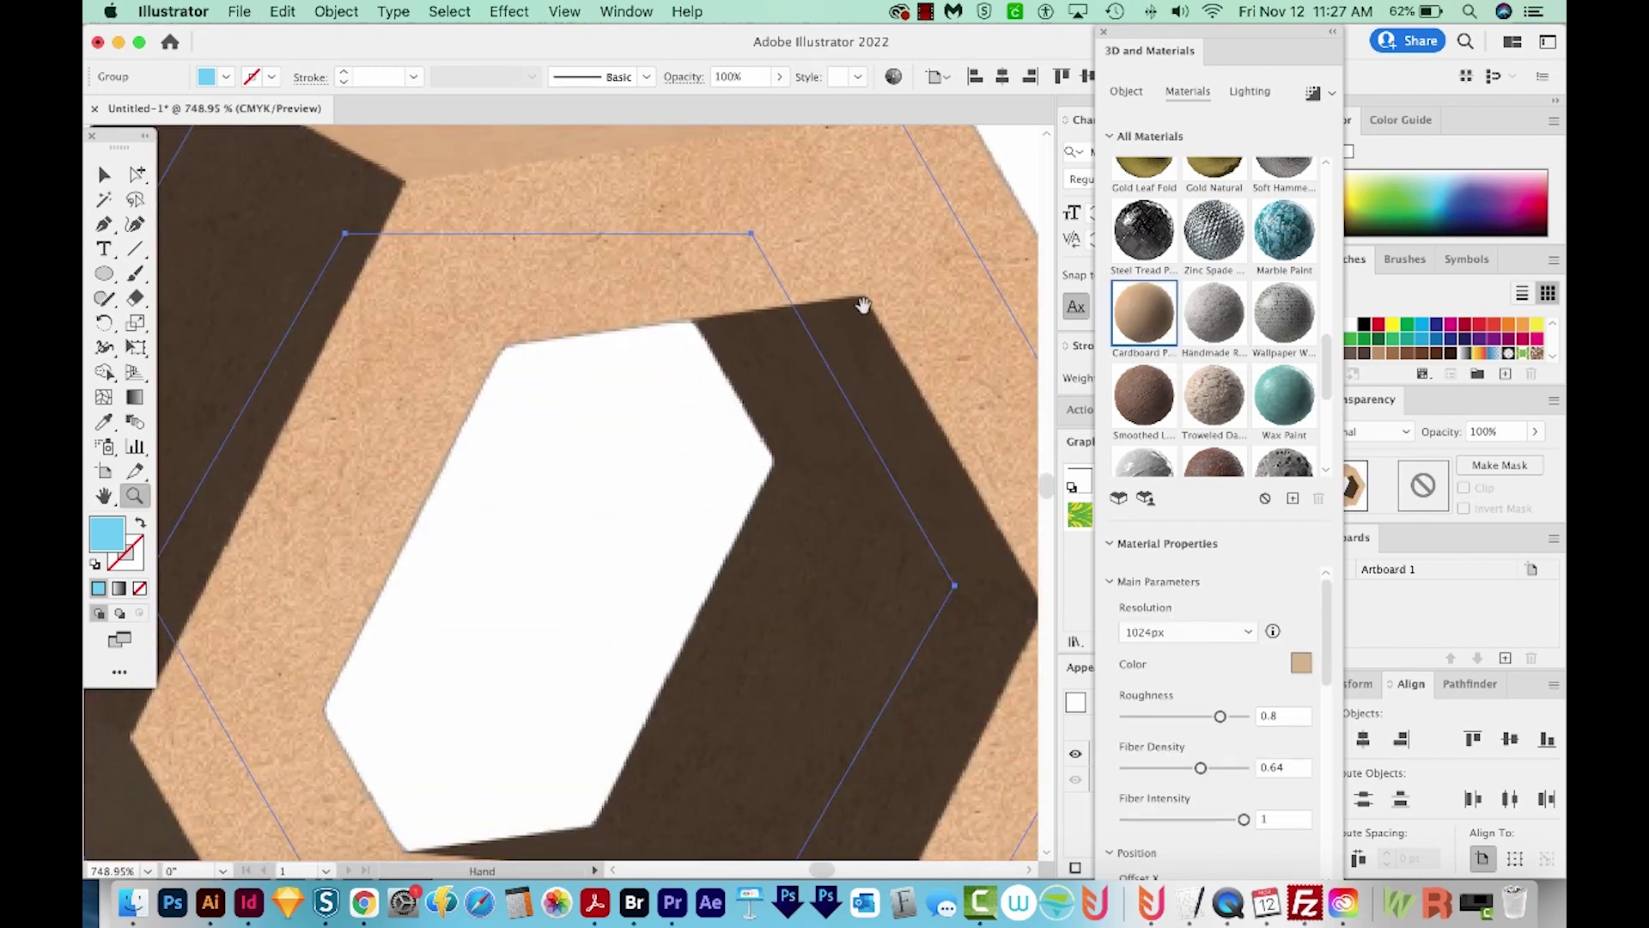
alt+click(792, 388)
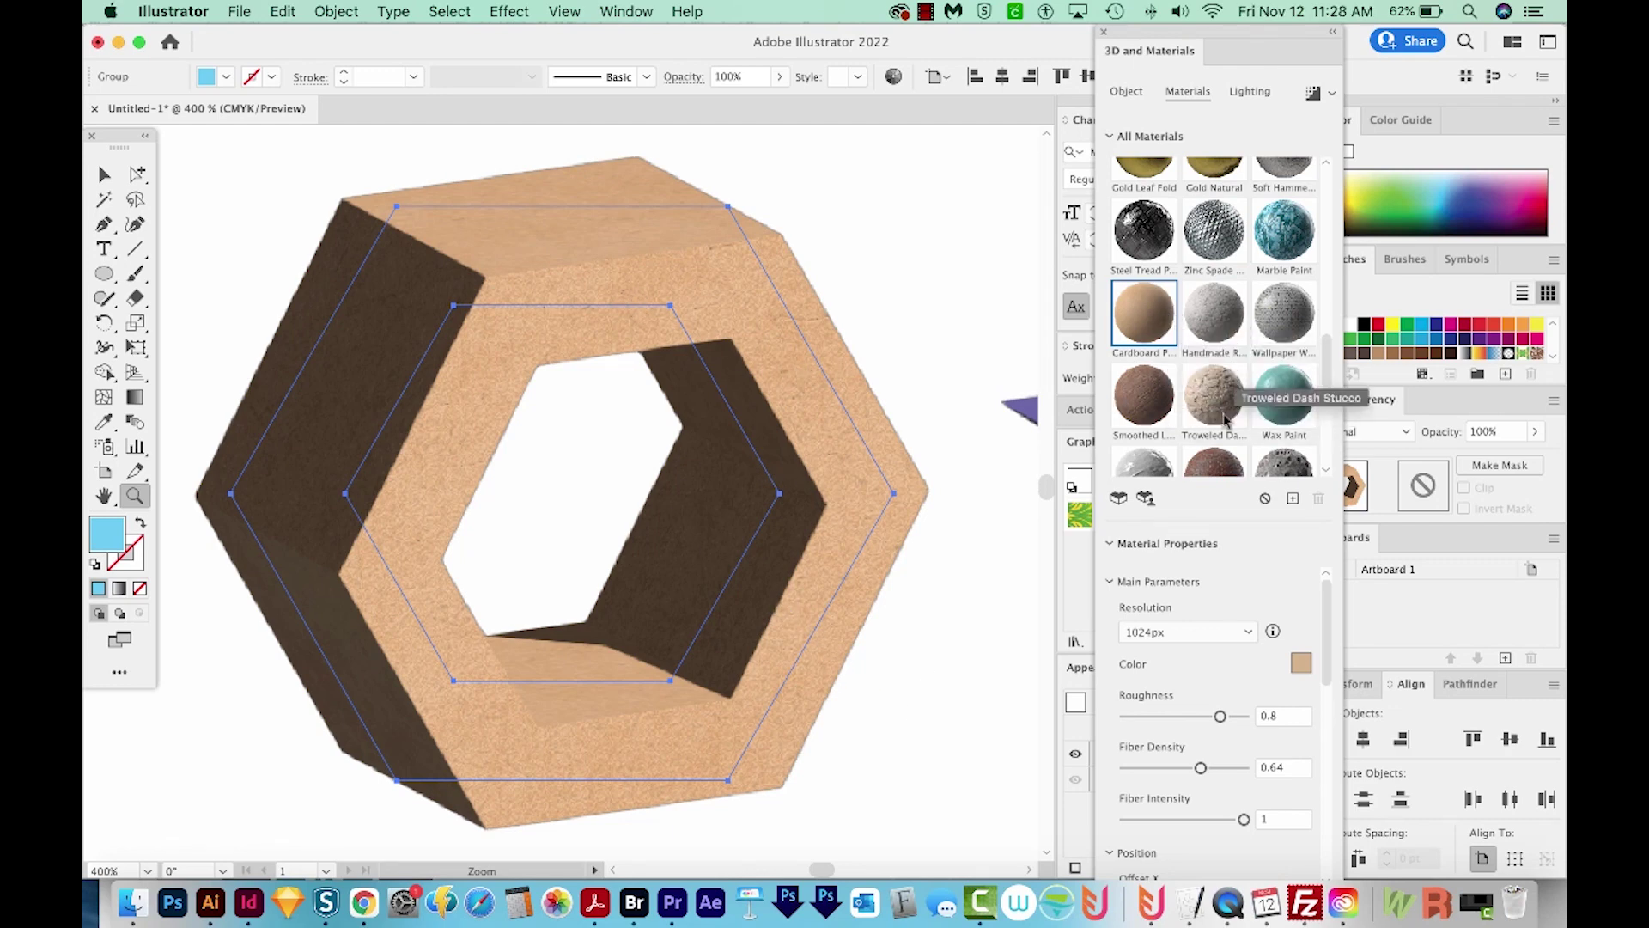
Set the cardboard texture resolution to 1024px after trying 2048px and 512px
click(1113, 139)
click(1110, 141)
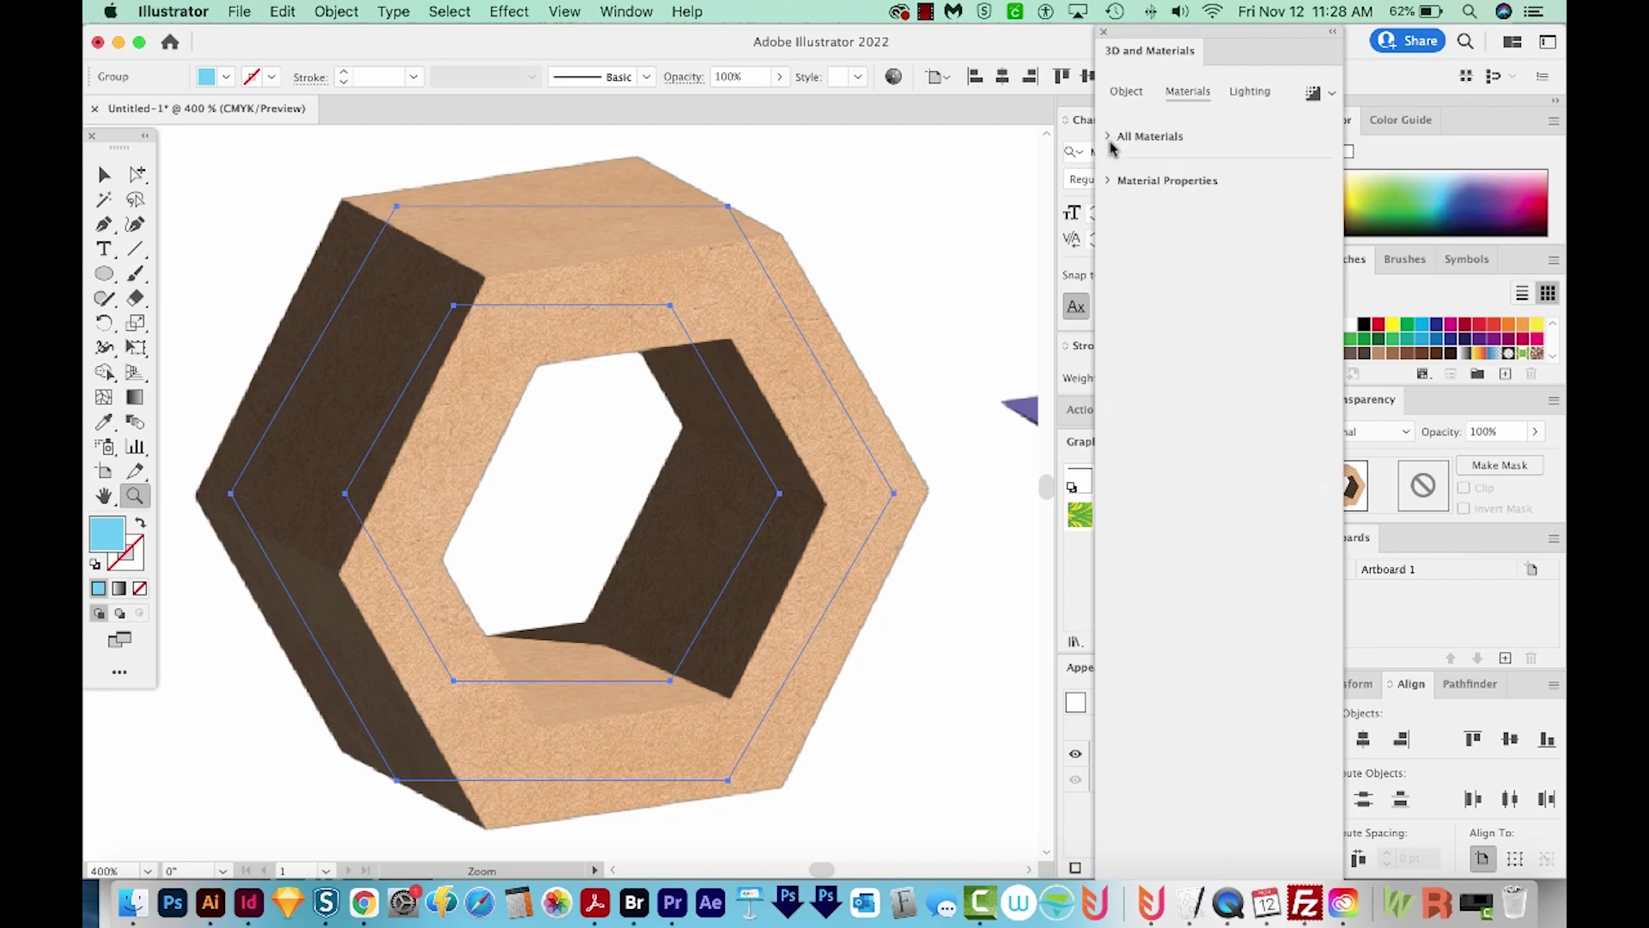
click(1110, 181)
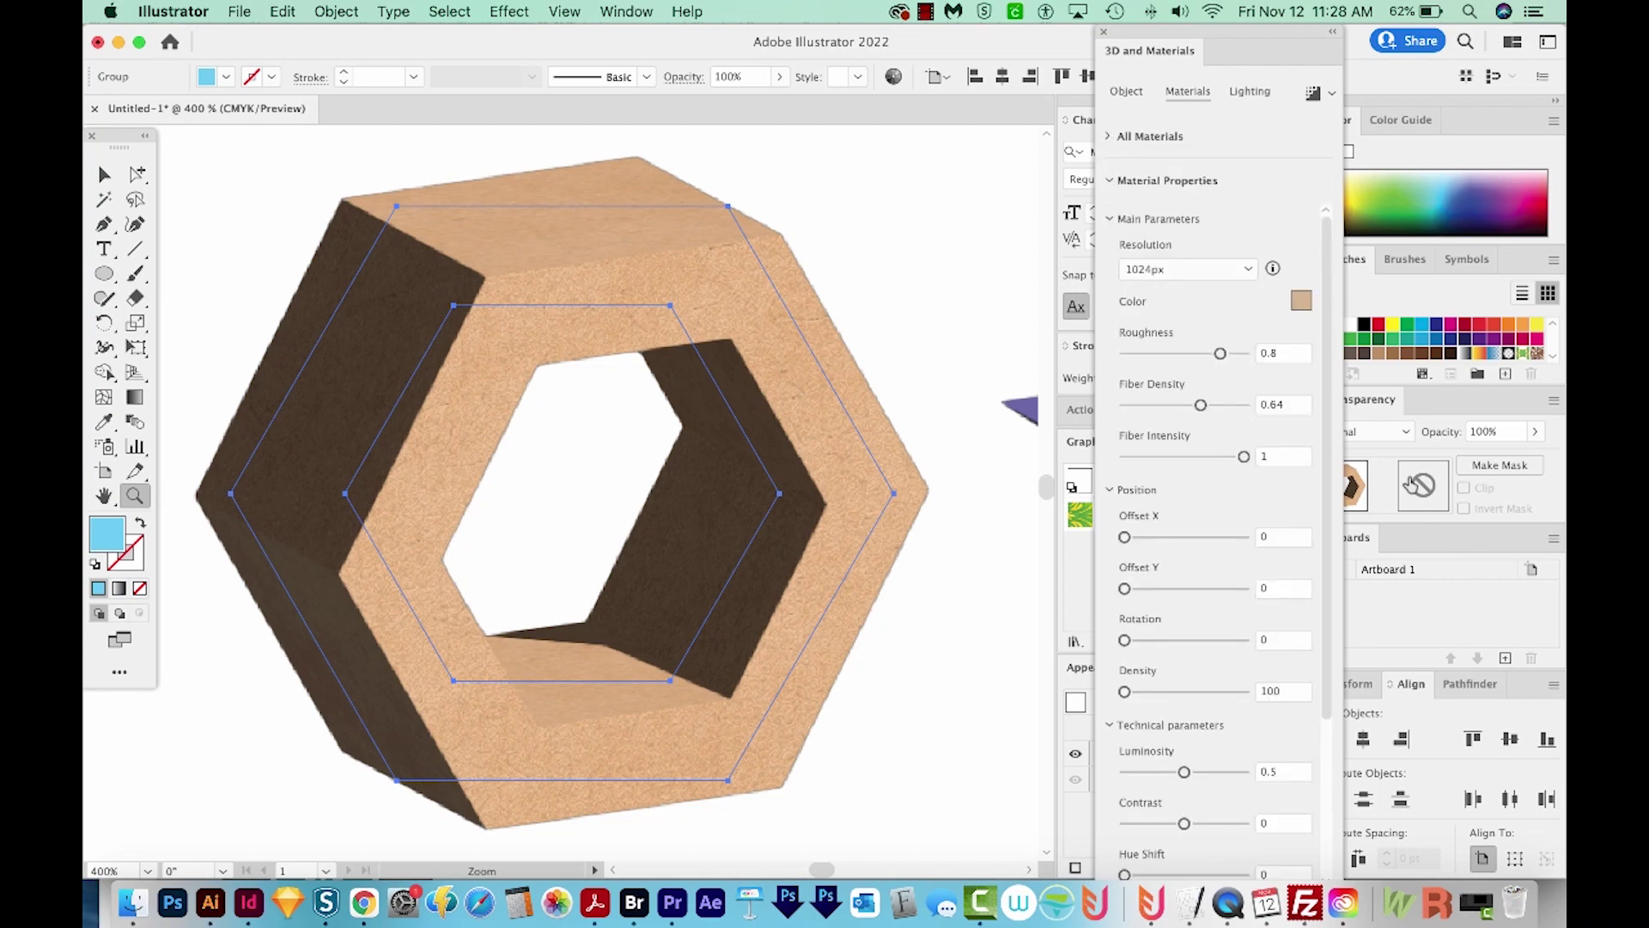
click(1242, 275)
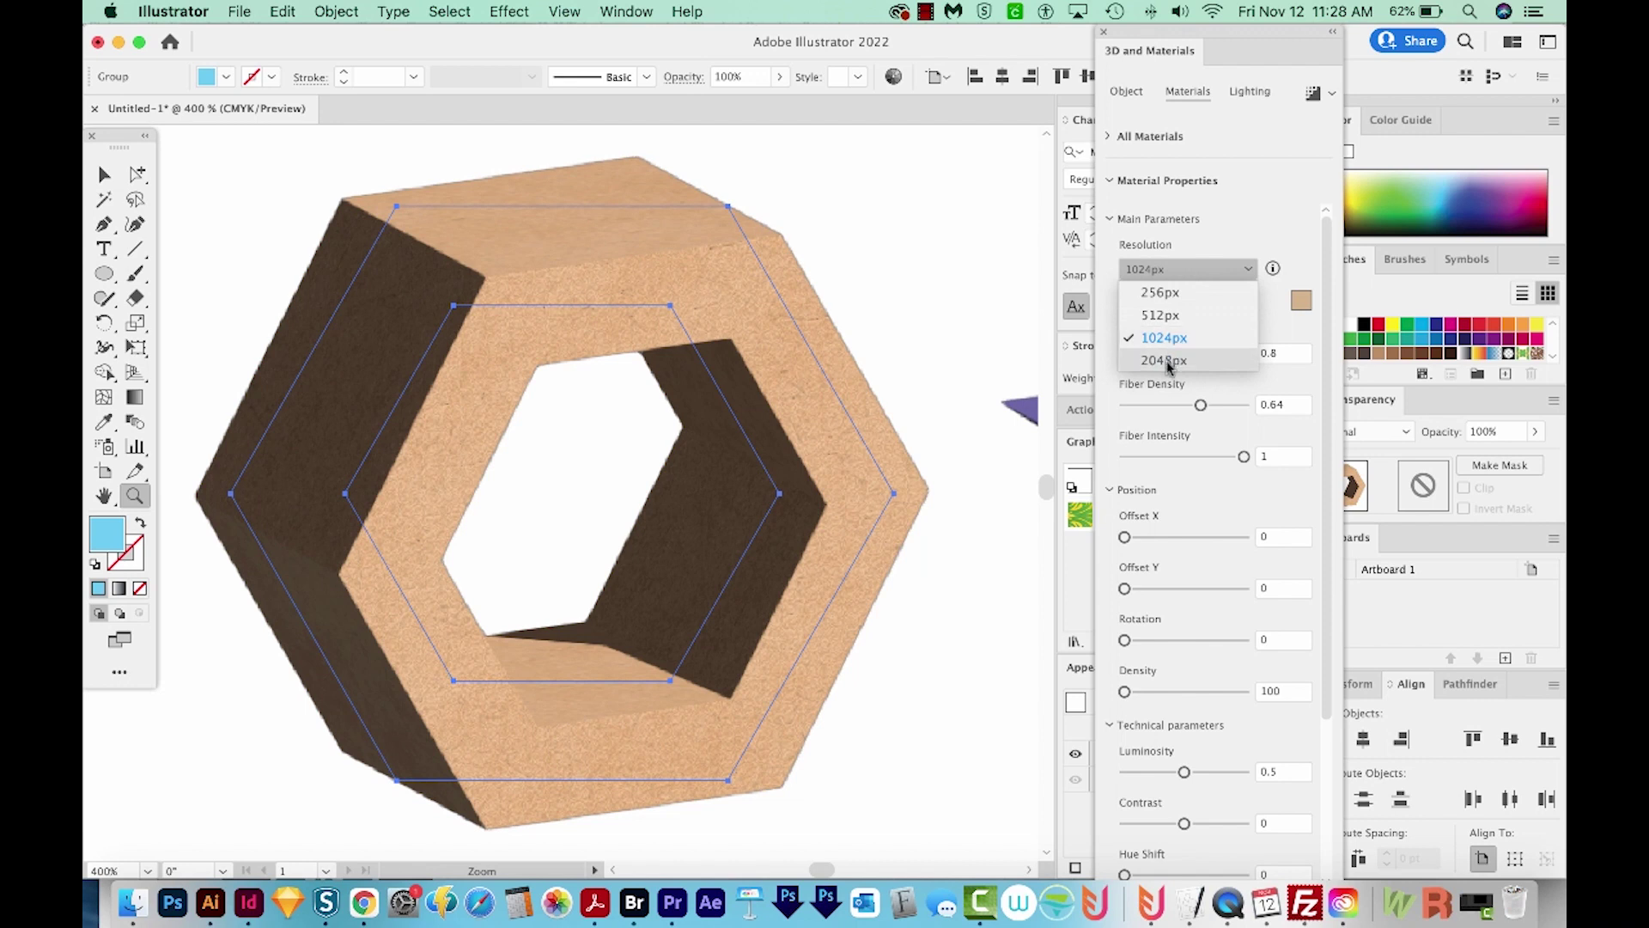
click(1168, 366)
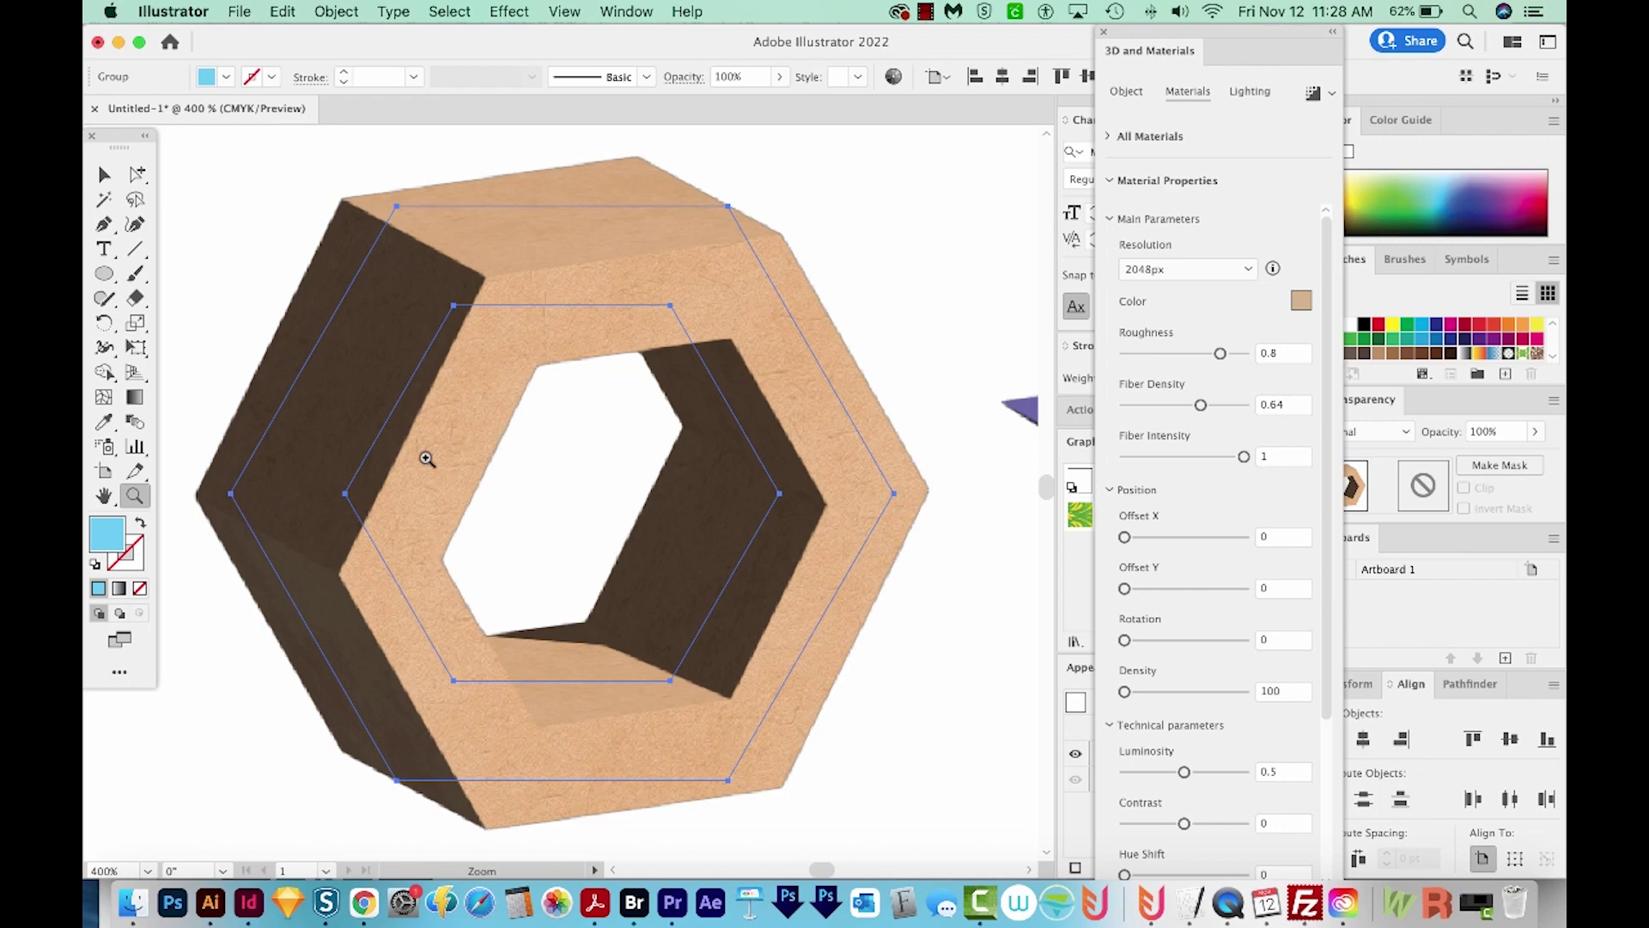
key(ctrl+plus)
key(ctrl+minus)
click(1209, 272)
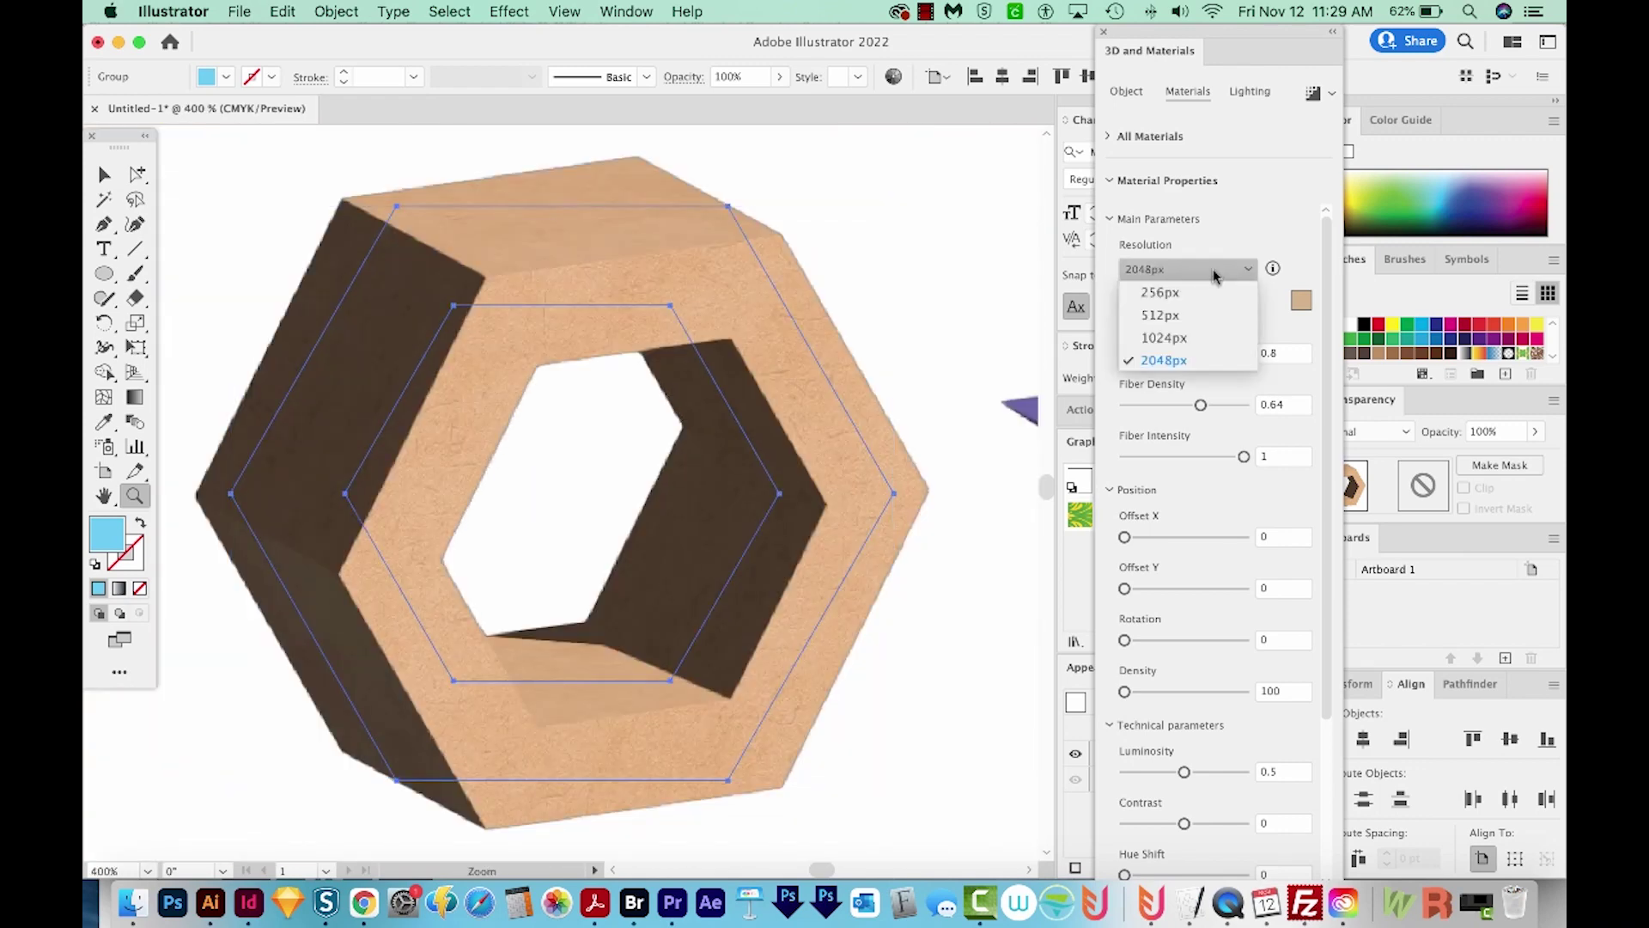
click(1200, 317)
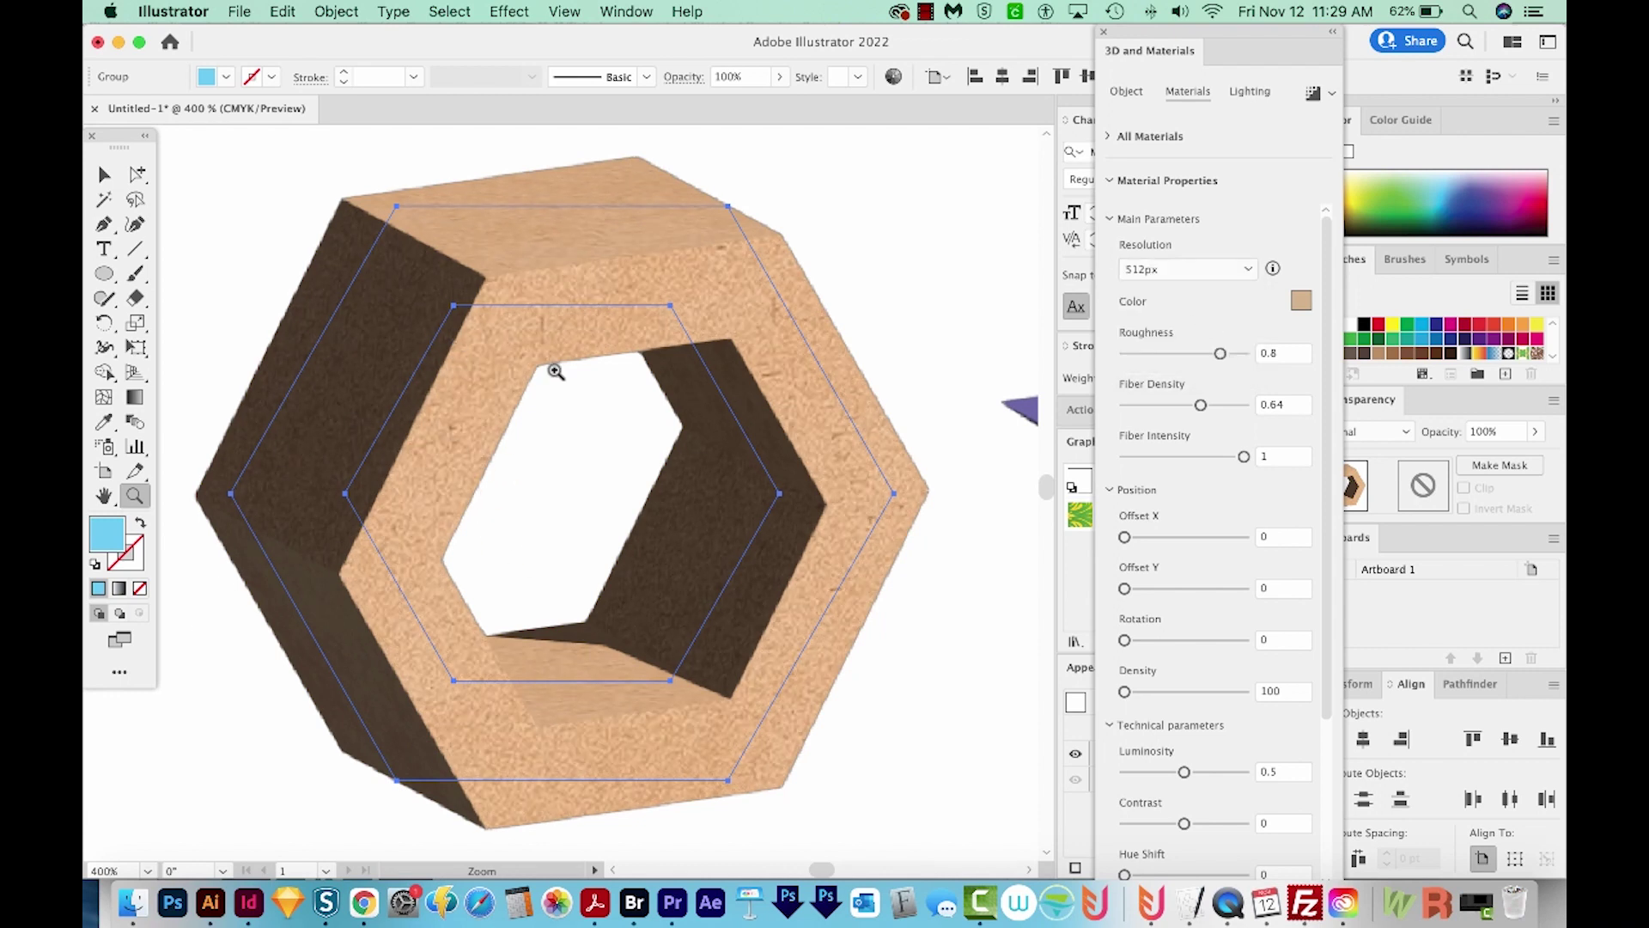
click(1219, 273)
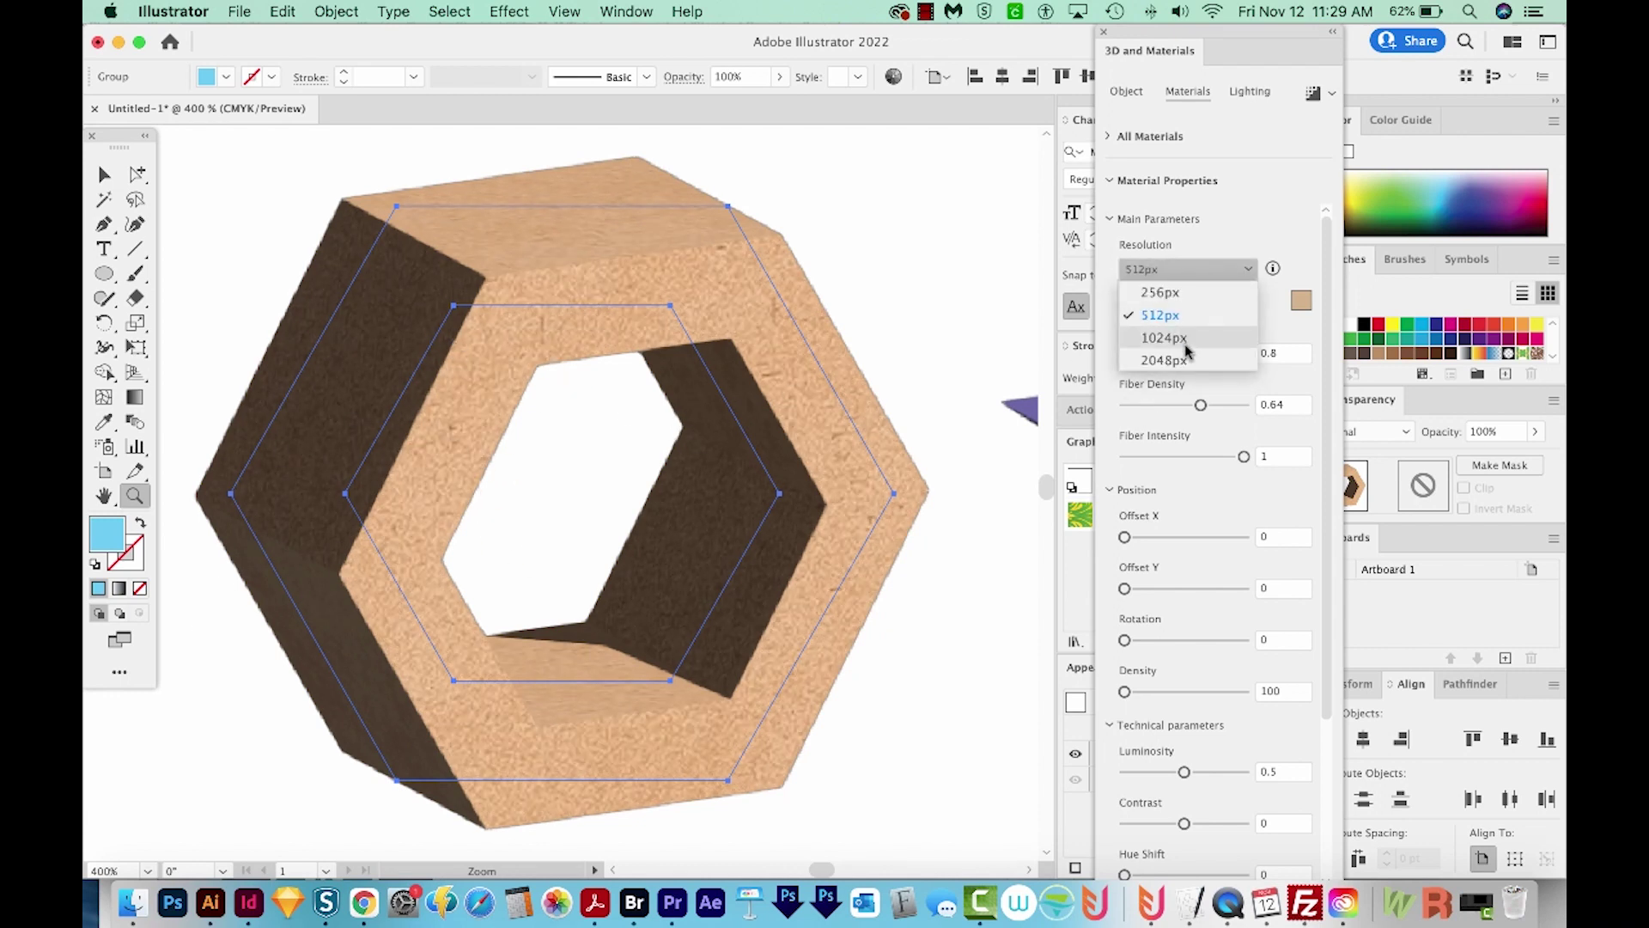
click(1187, 343)
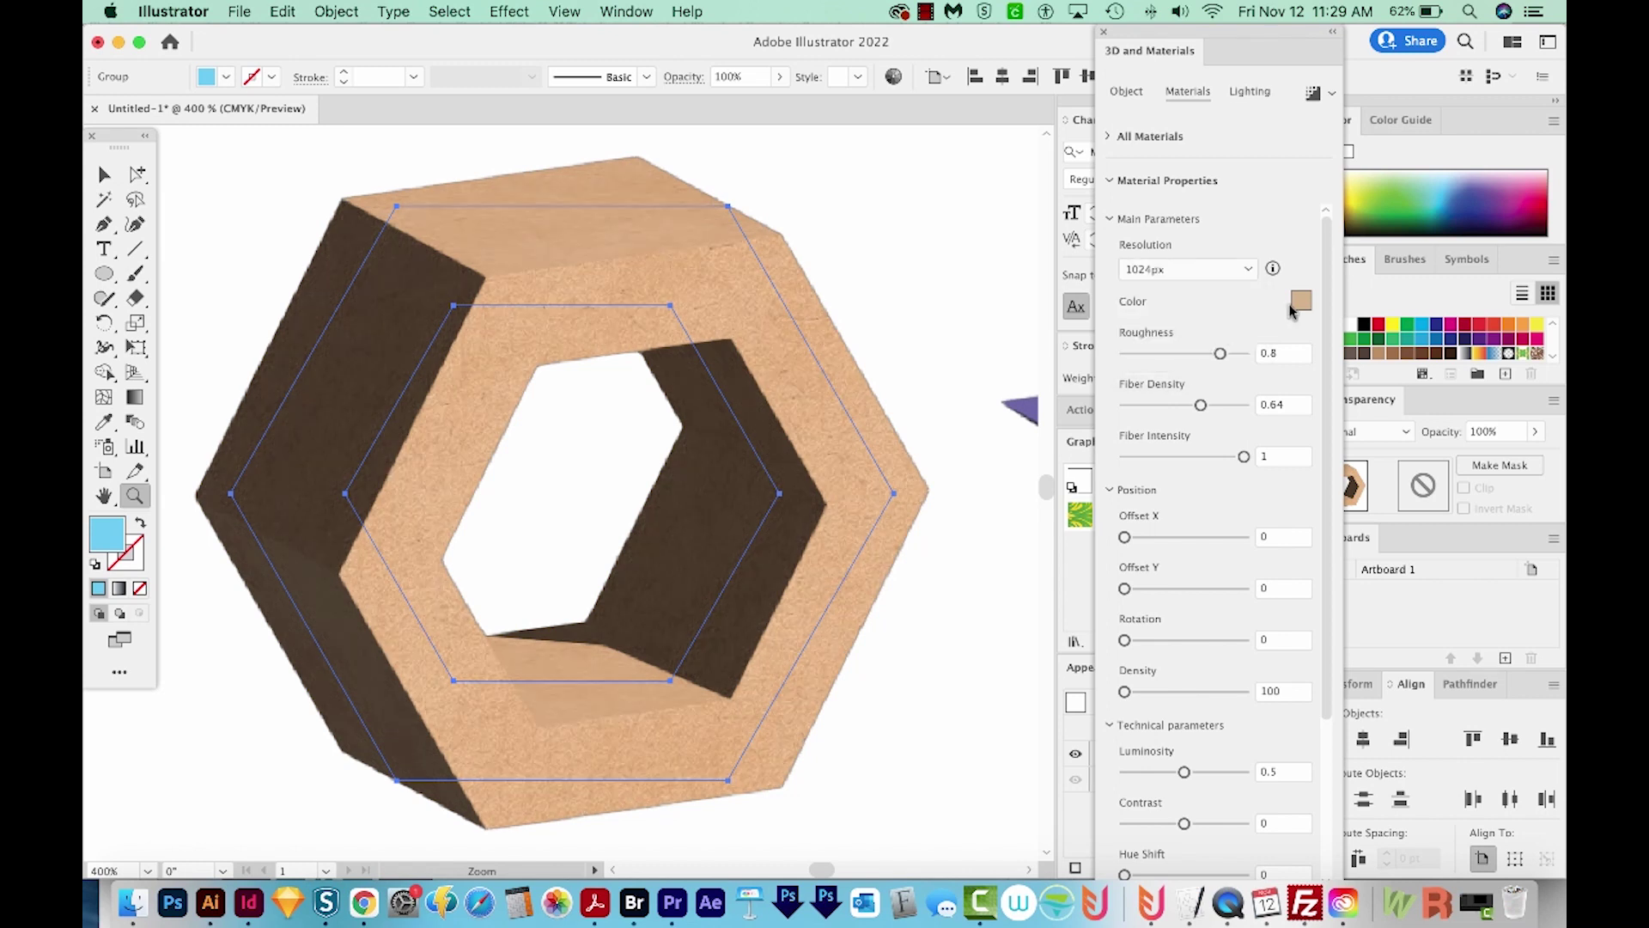
Change the paper colour to a lighter peach, with fiber density 0.35 and intensity 0.79
click(1299, 304)
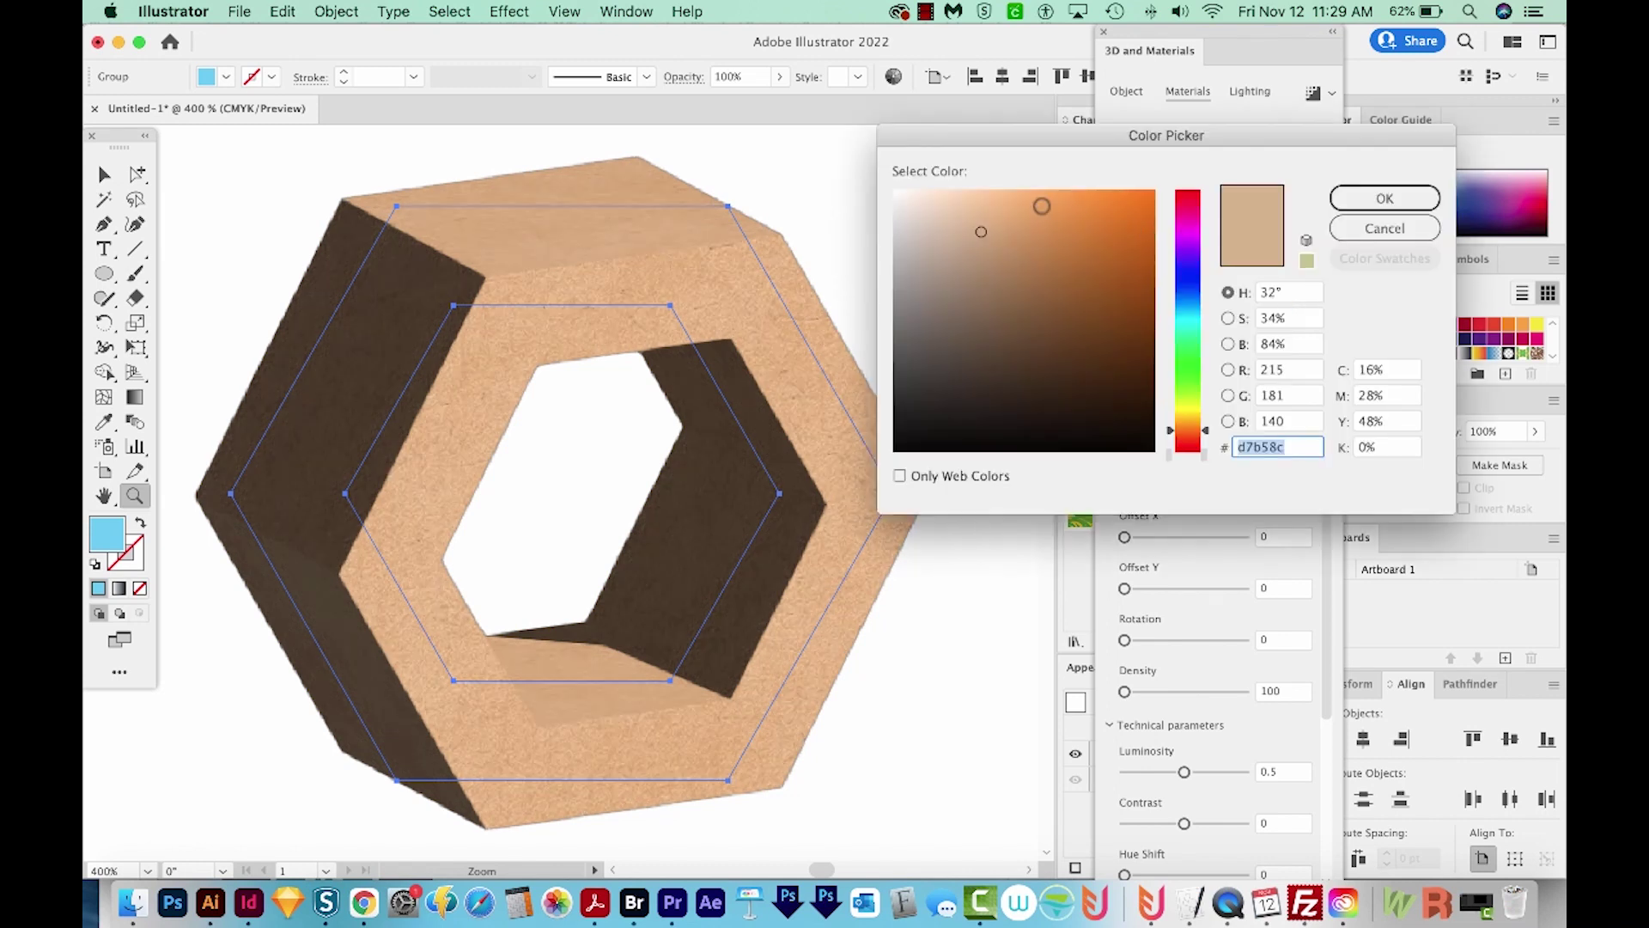
click(996, 206)
click(1384, 196)
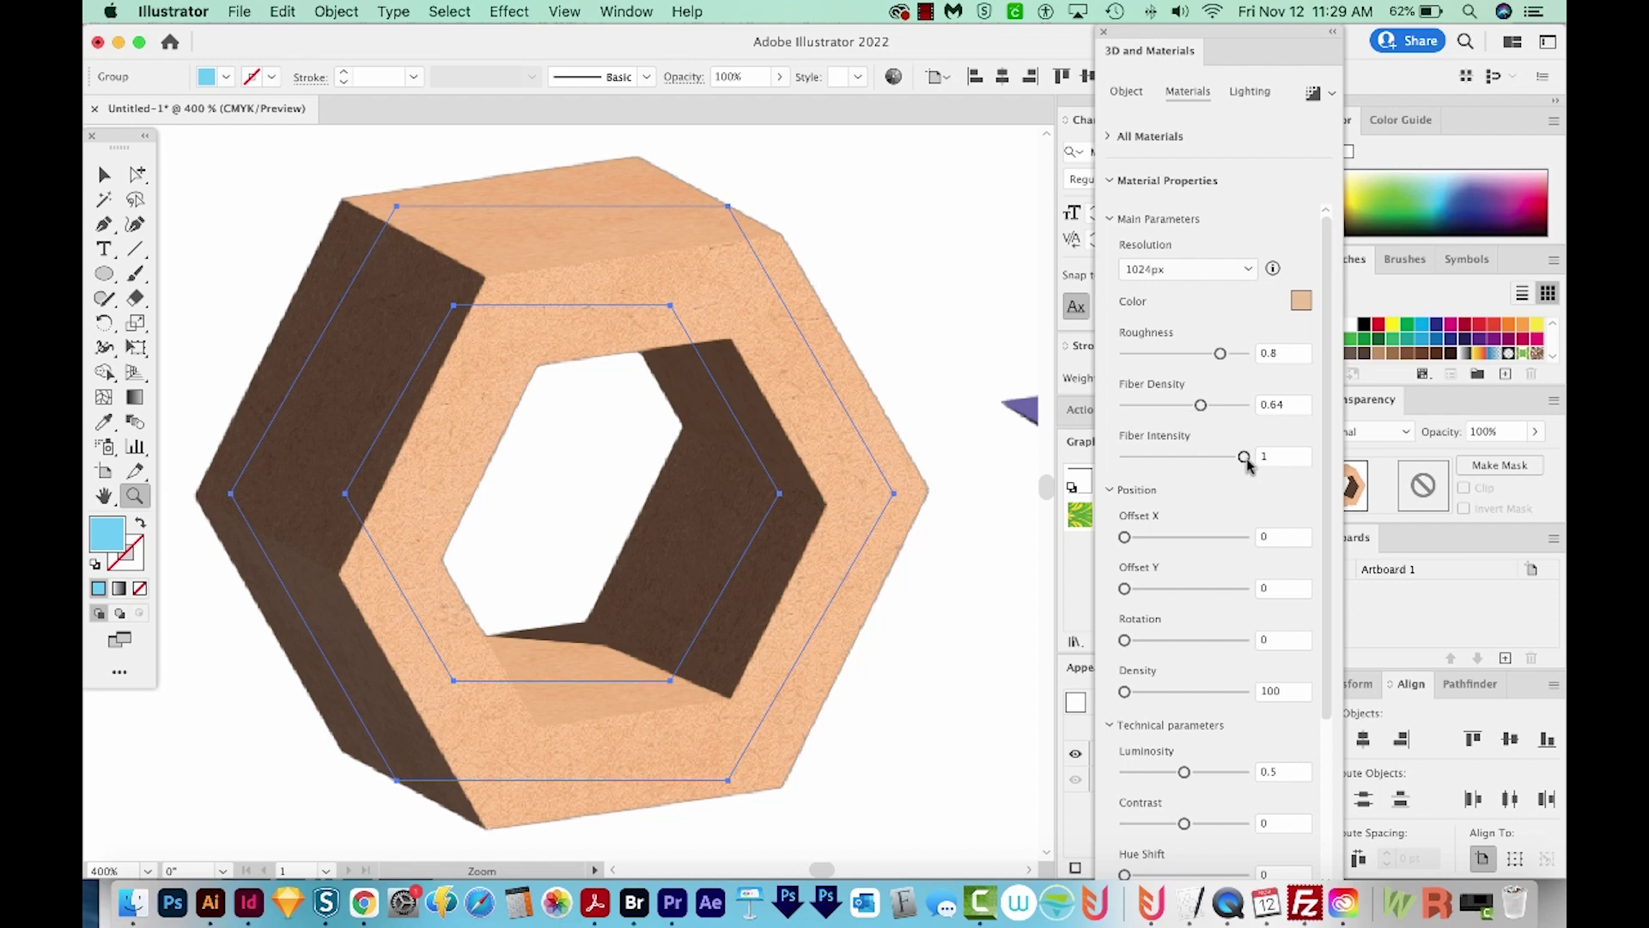
drag(1200, 404, 1168, 406)
drag(1243, 456, 1212, 472)
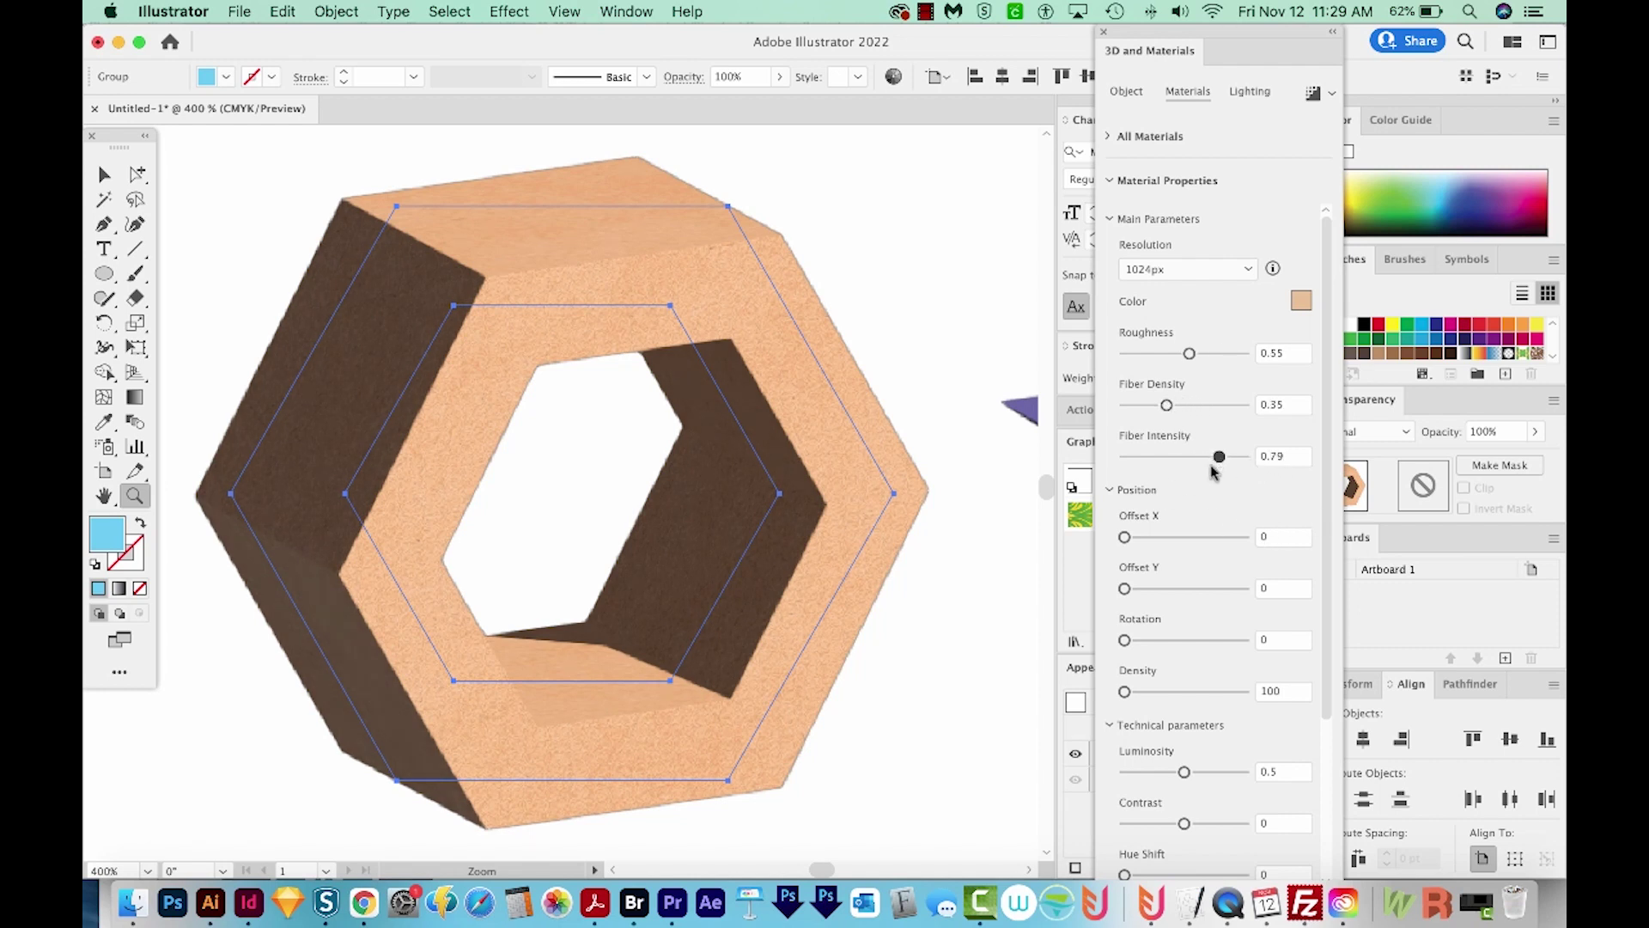
scroll(1332, 458, down, 3)
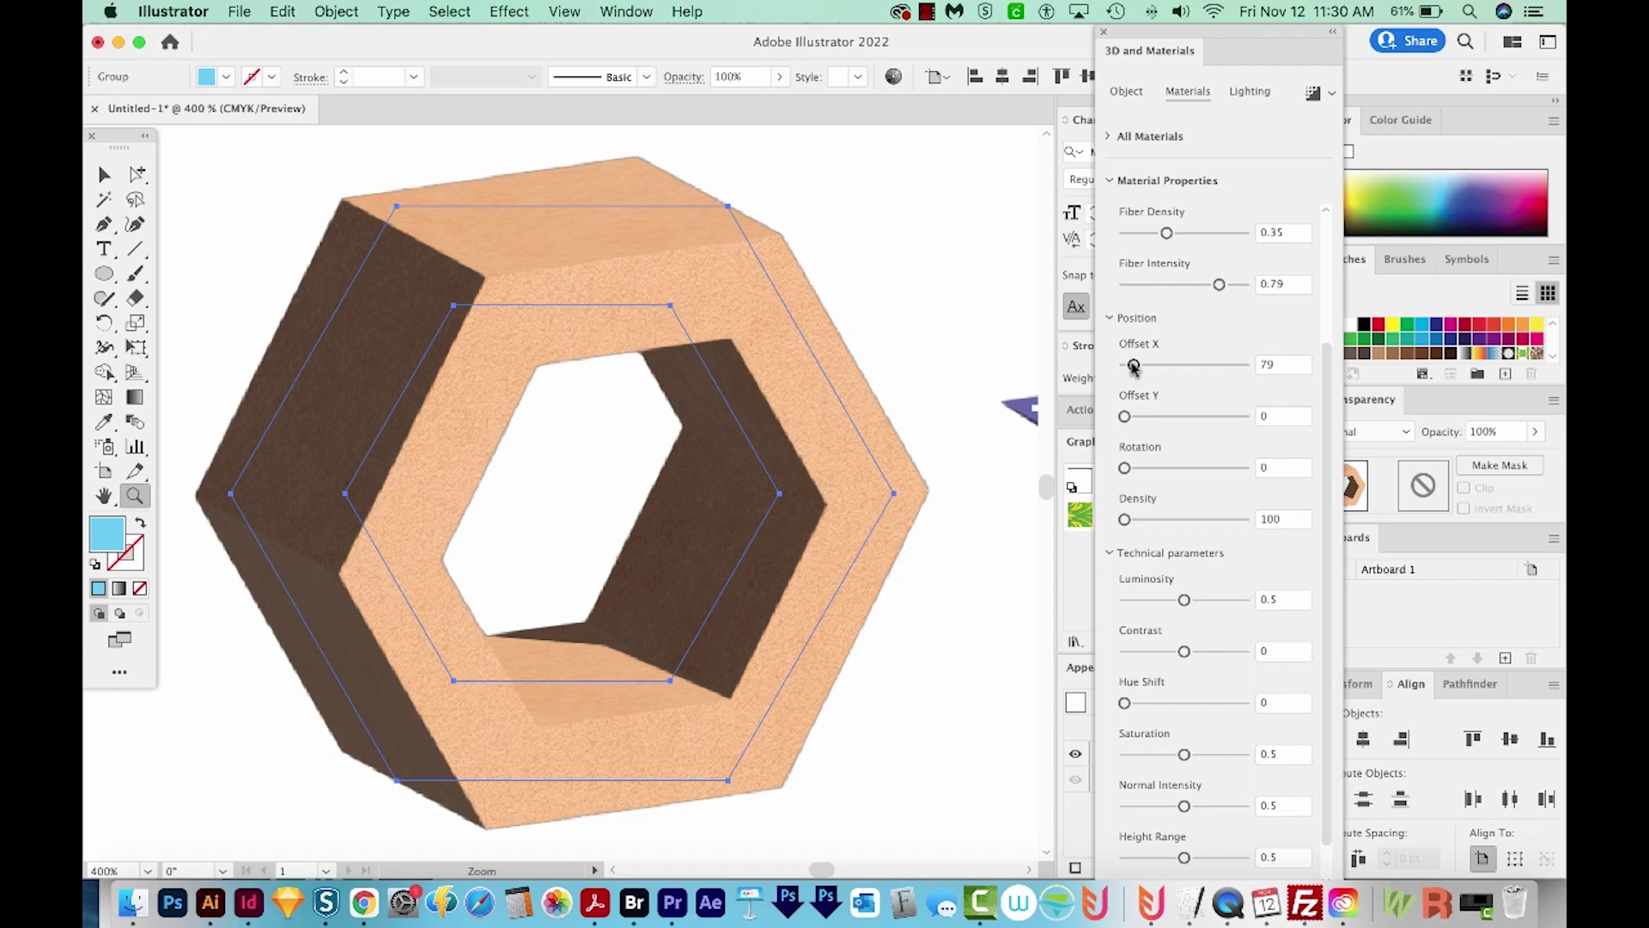
Set the hexagon's paper texture to offset 188/235, rotation 92, density 242 and luminosity 0.48
mouse_move(1133, 366)
mouse_down()
mouse_move(1147, 365)
mouse_move(1173, 522)
mouse_move(1154, 524)
mouse_up()
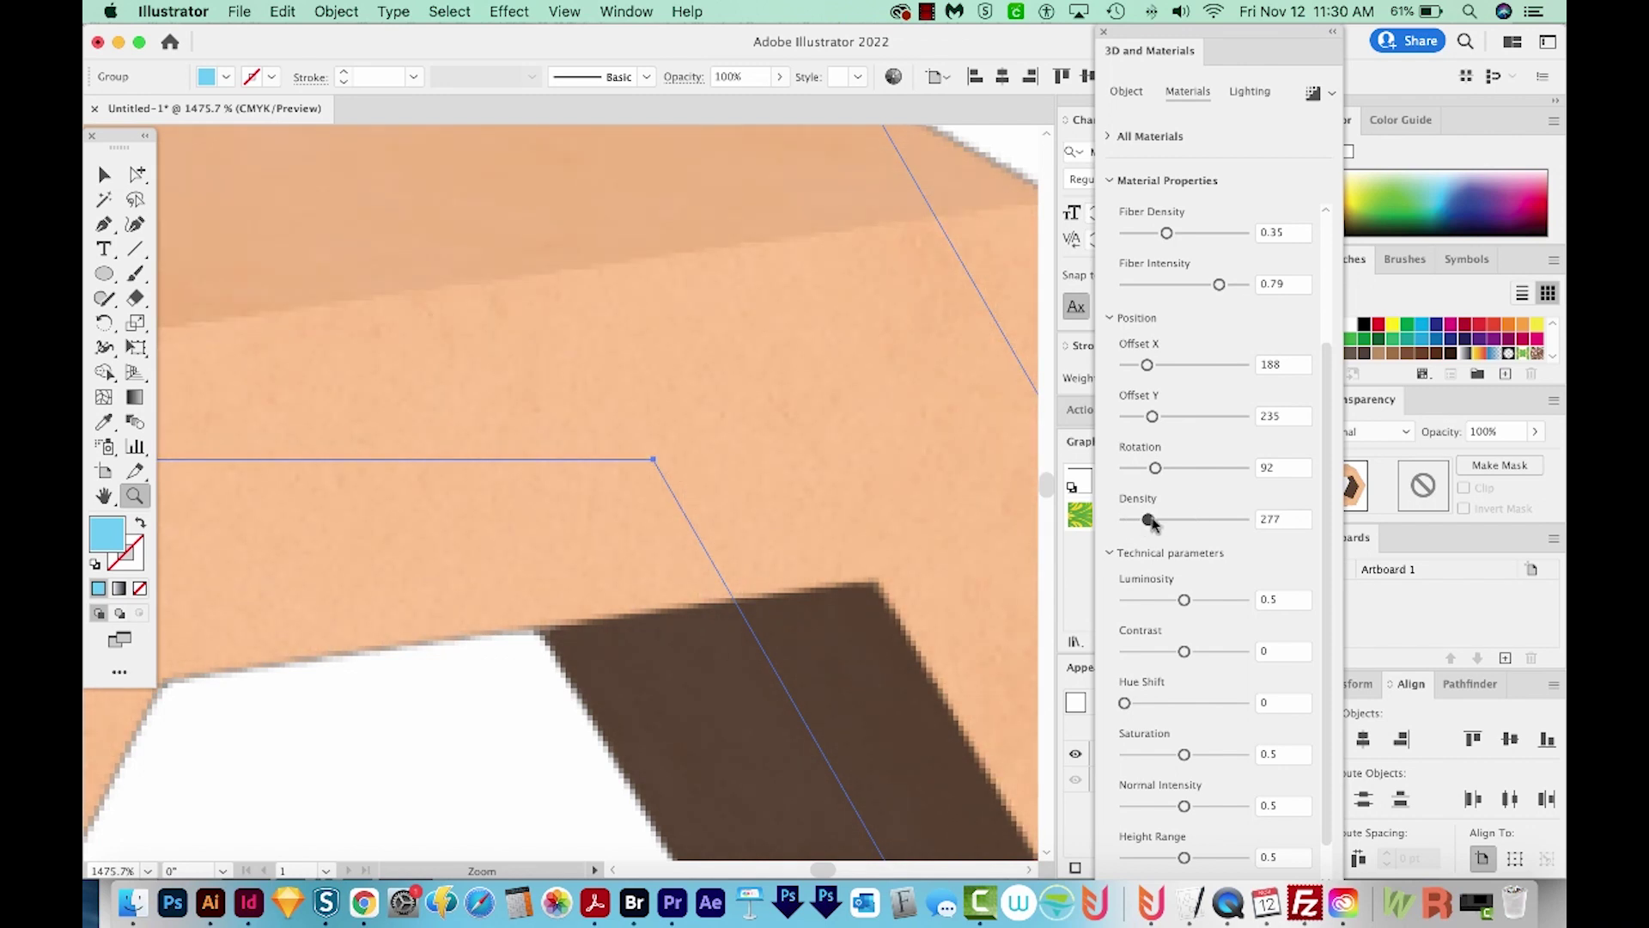
click(1183, 599)
scroll(1199, 588, down, 1)
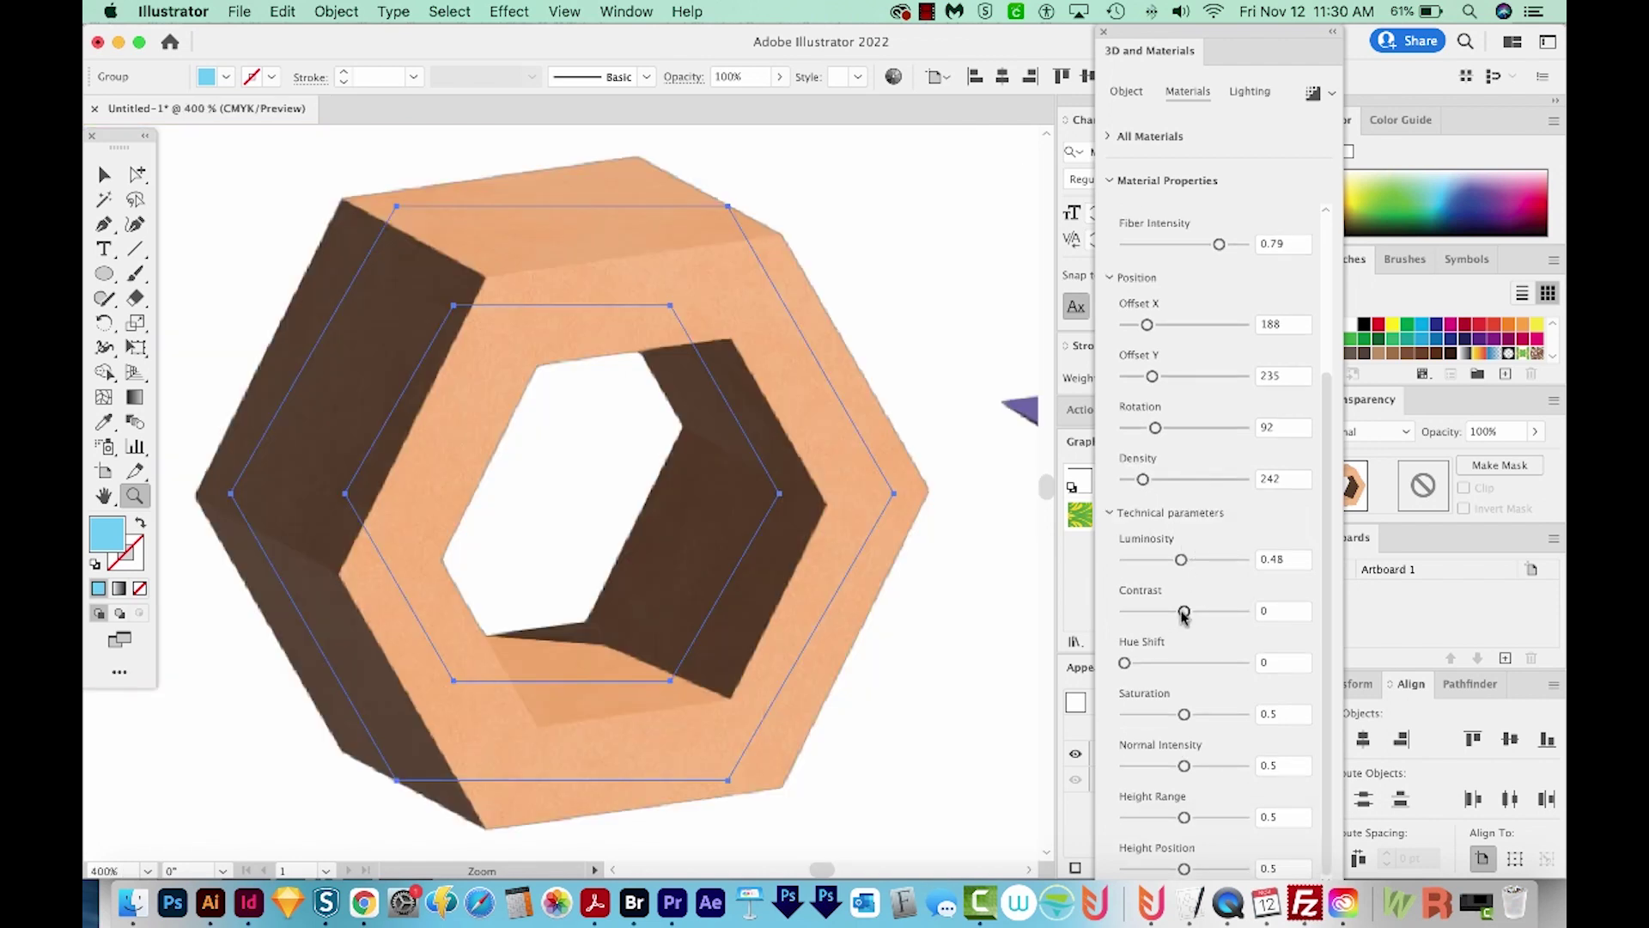
Set the hexagon's paper to contrast -0.07, hue shift 0.64, saturation 0.37 and normal intensity 1
drag(1183, 611, 1177, 615)
drag(1123, 665, 1207, 673)
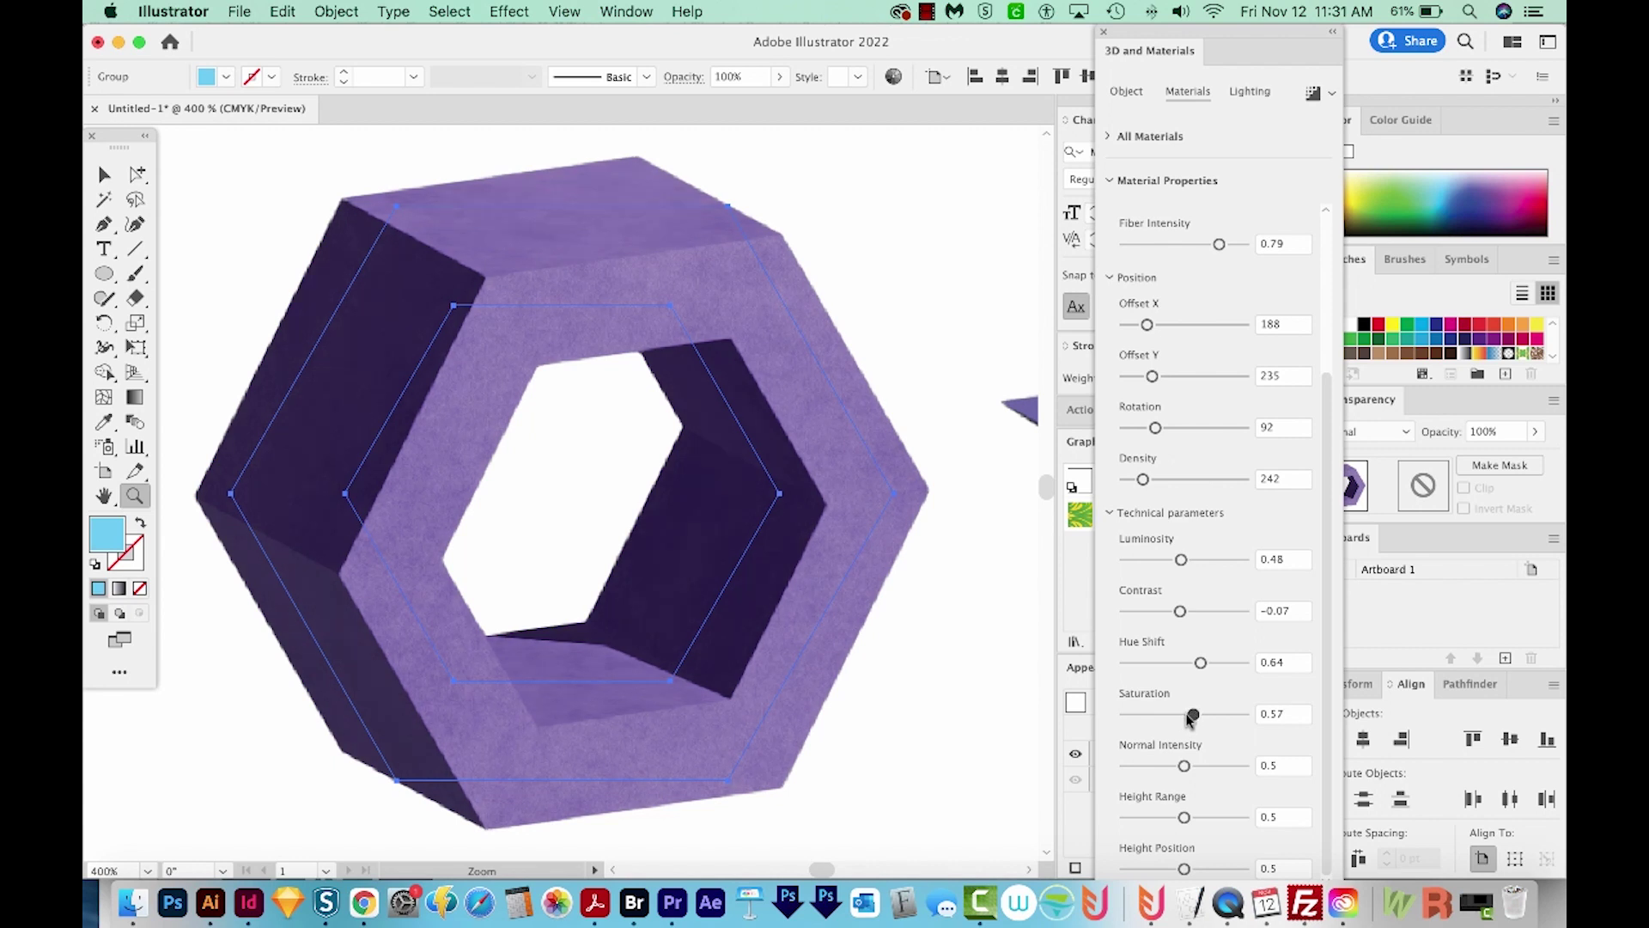
mouse_move(1190, 720)
mouse_down()
mouse_move(1170, 720)
mouse_move(1216, 766)
mouse_up()
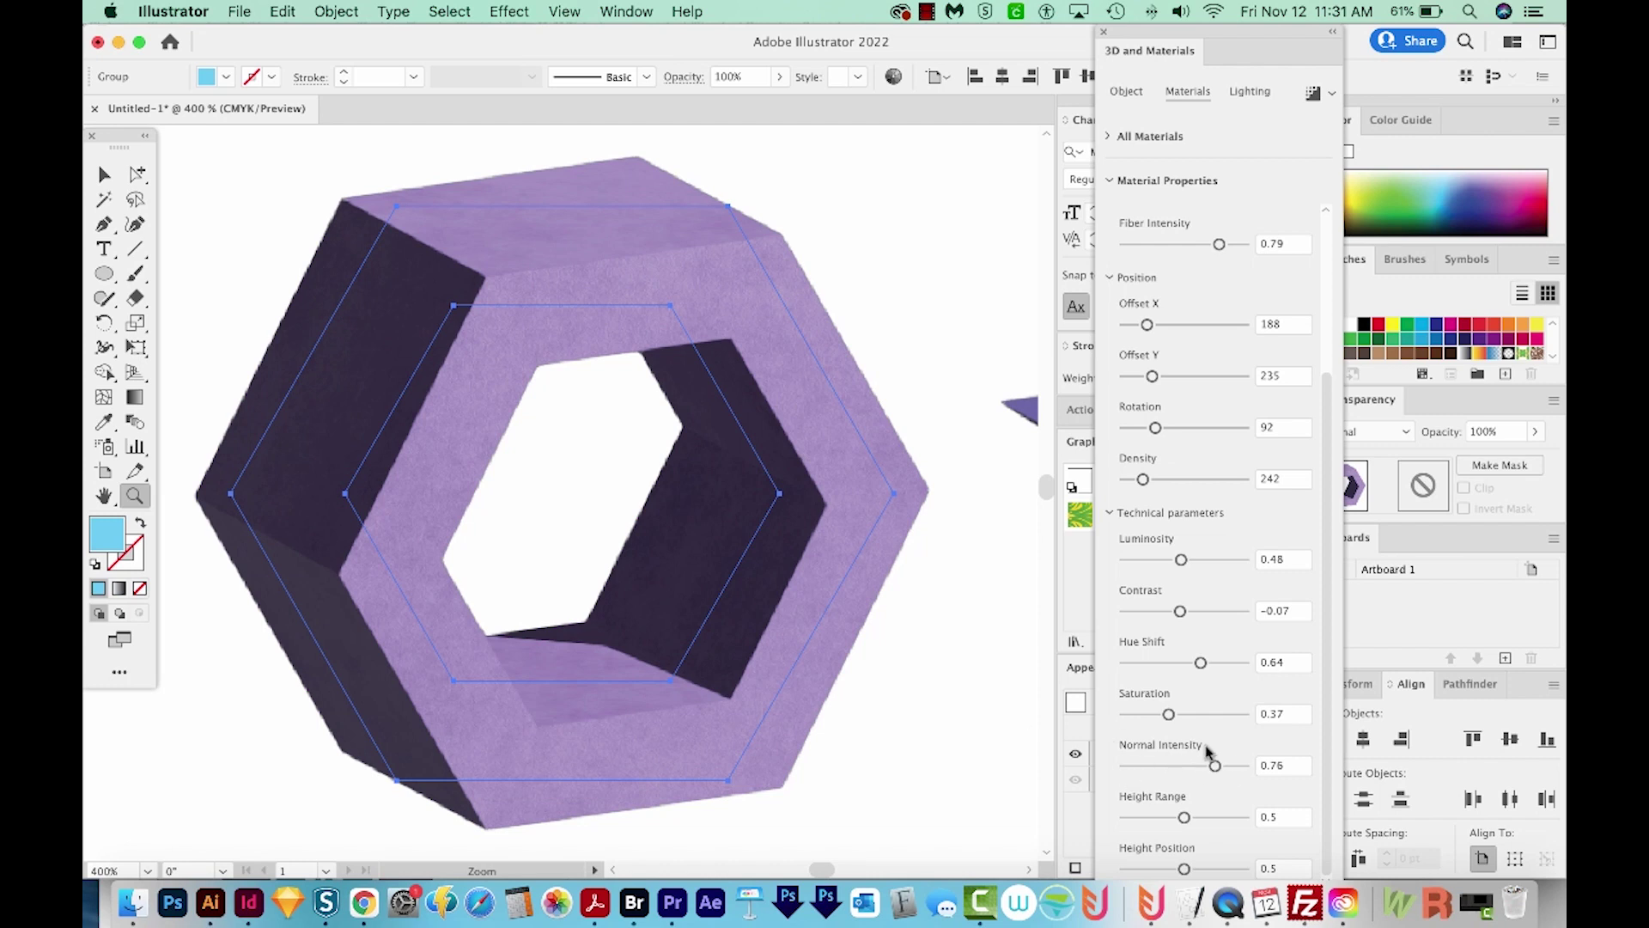
drag(1216, 766, 1242, 767)
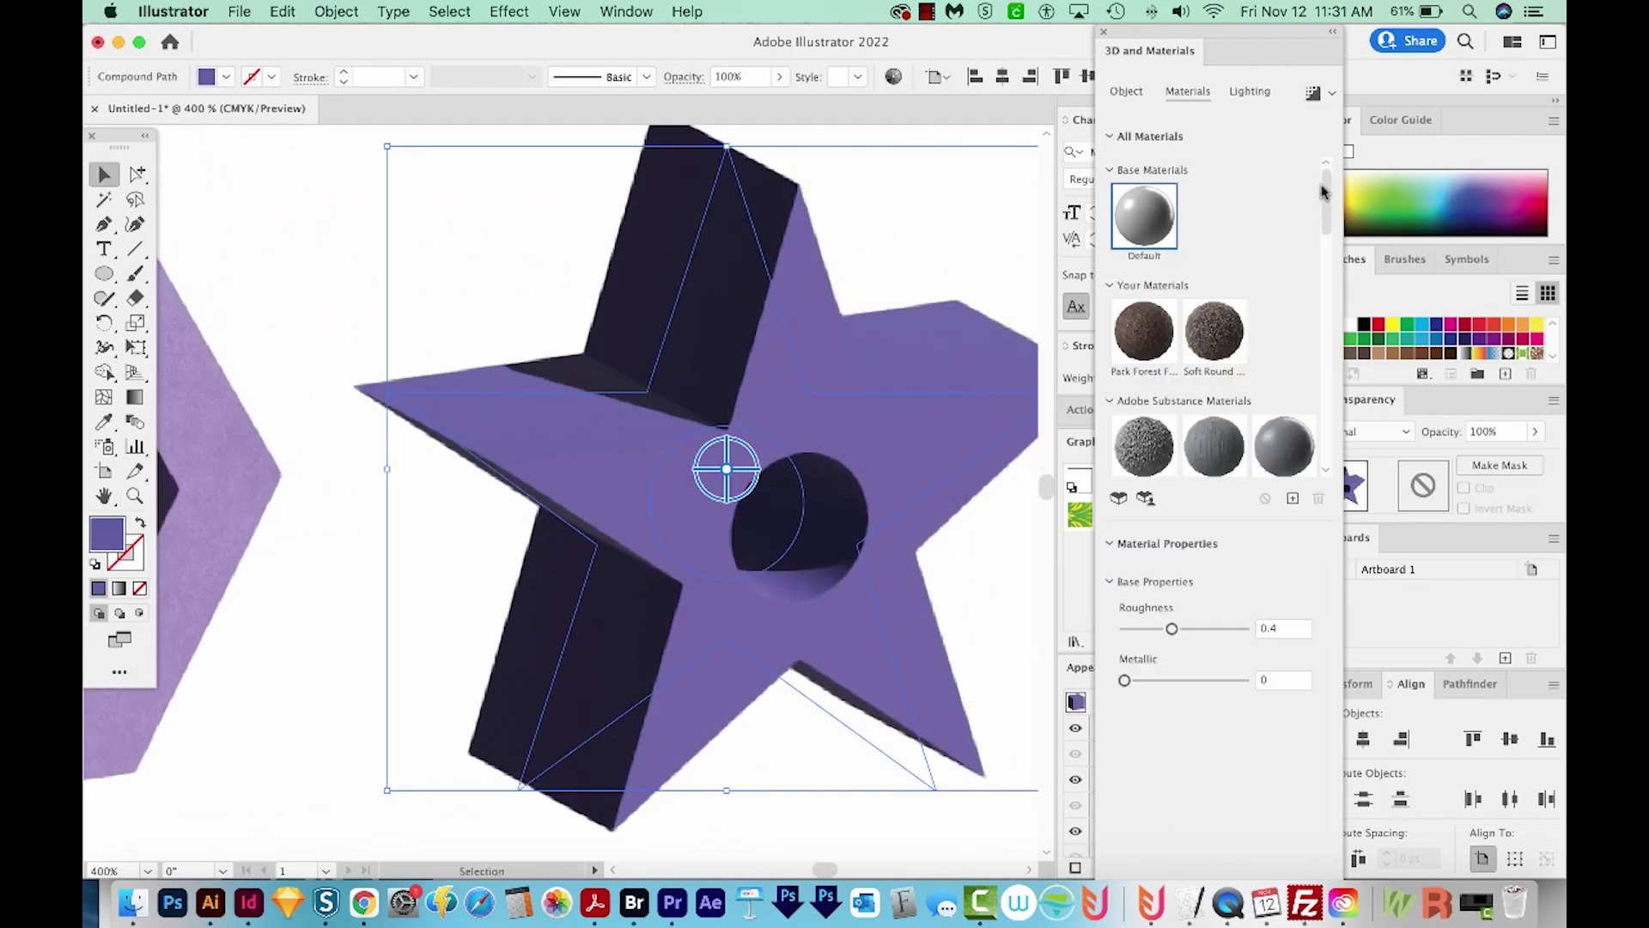
drag(1321, 192, 1321, 269)
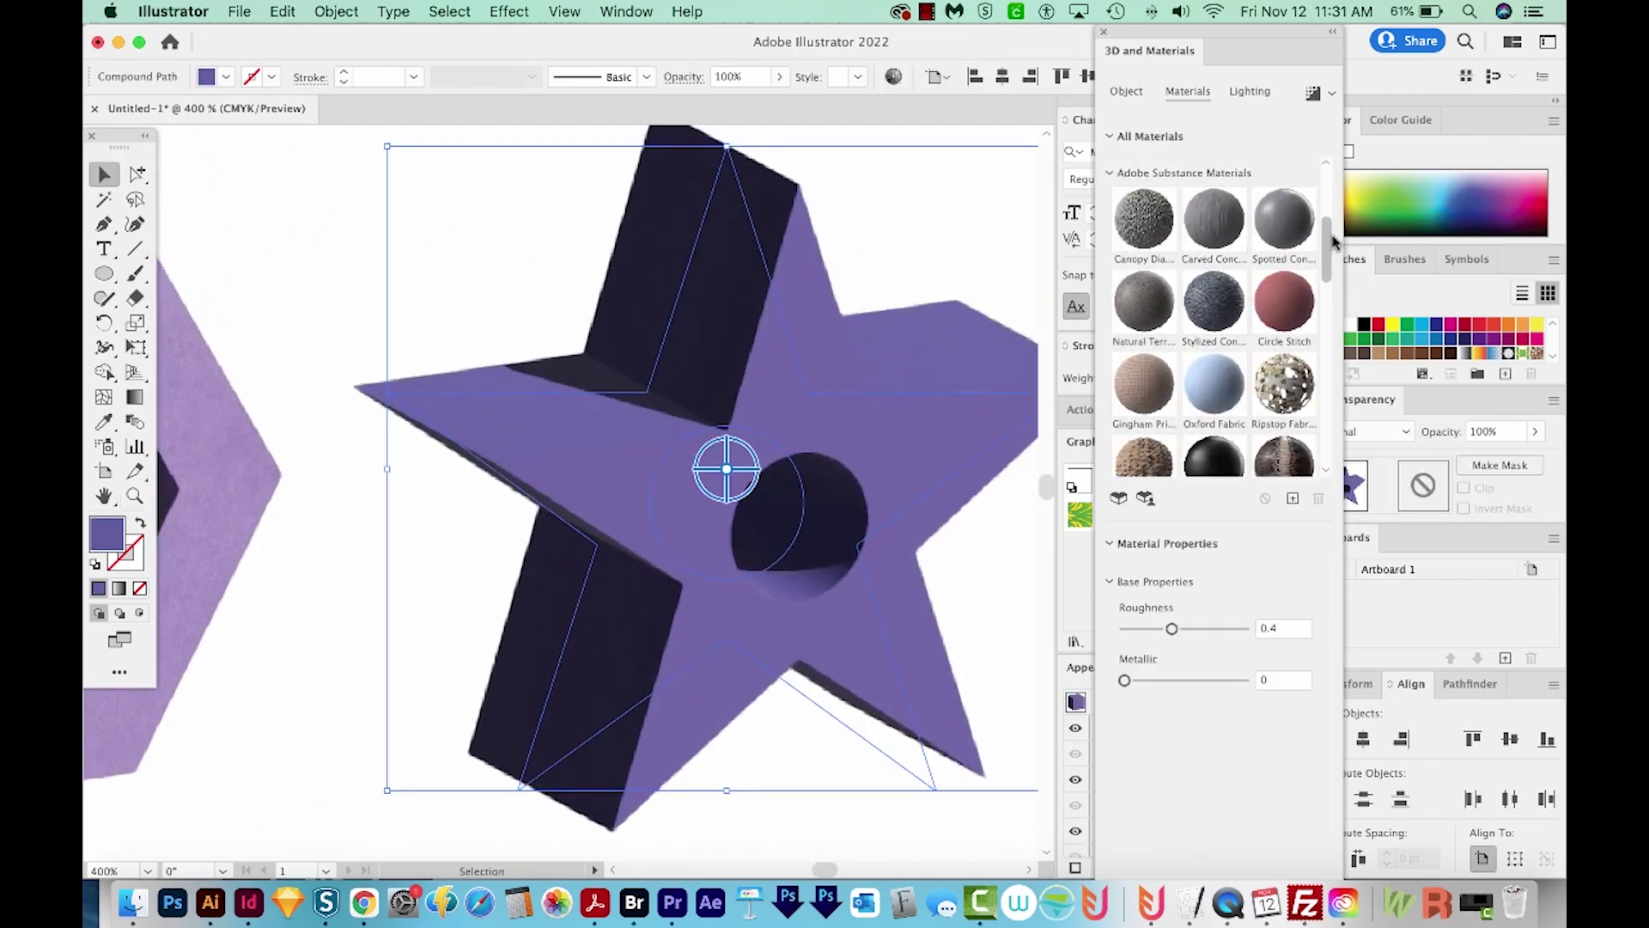
scroll(1321, 270, down, 3)
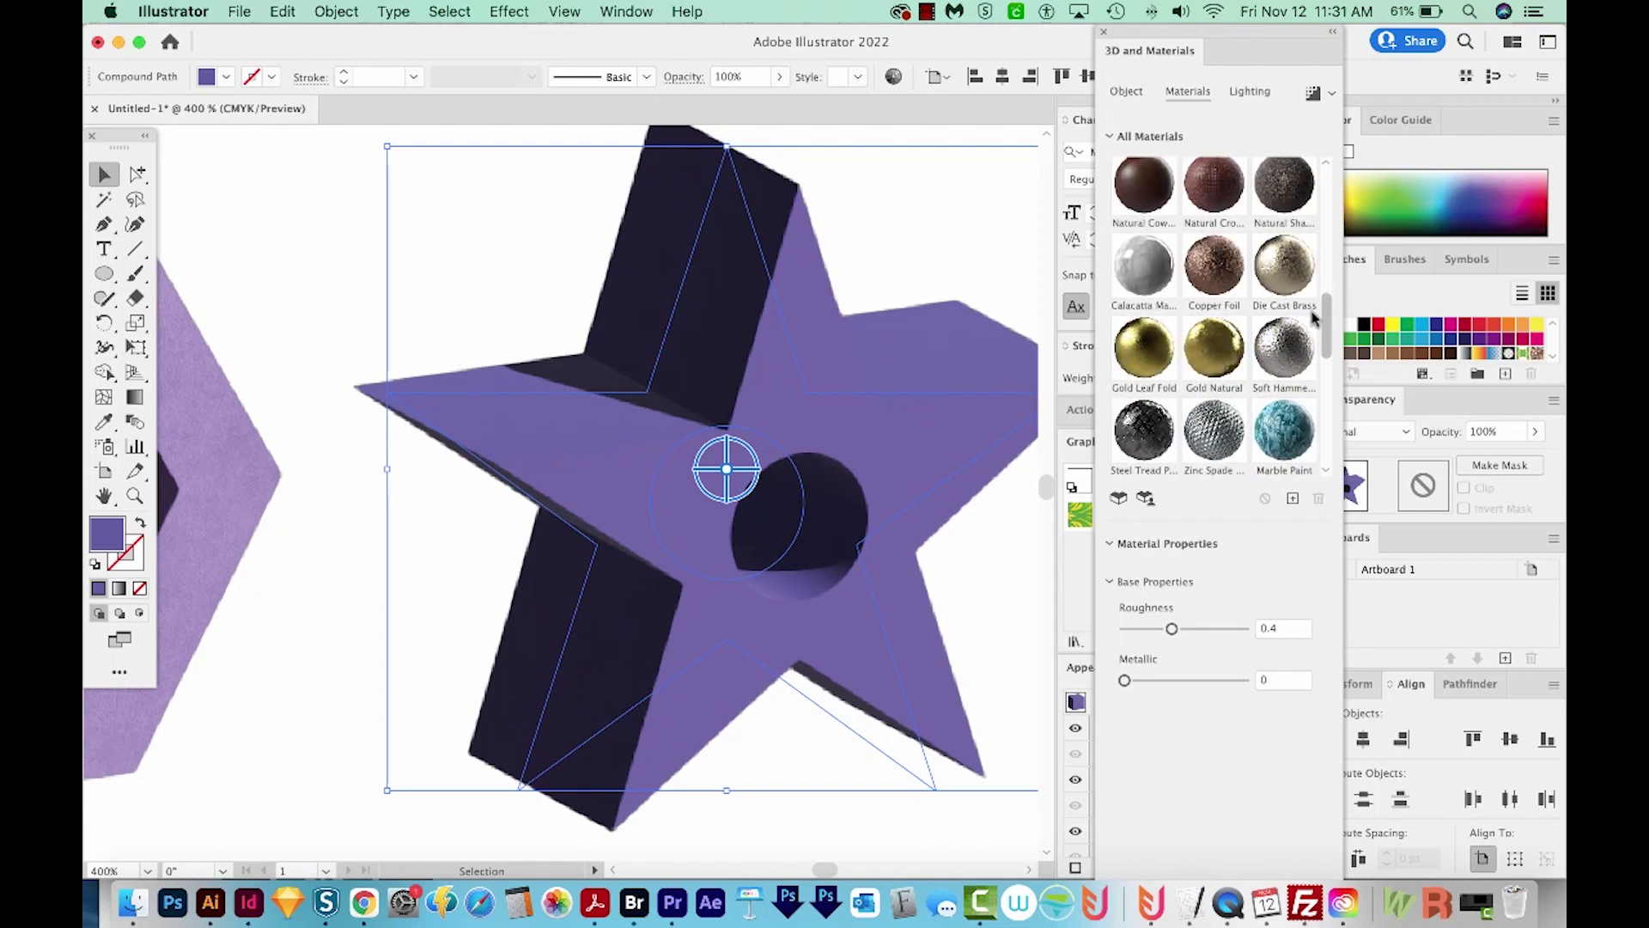
Apply Die Cast Brass to the star with more colour variation and roughness
click(1272, 267)
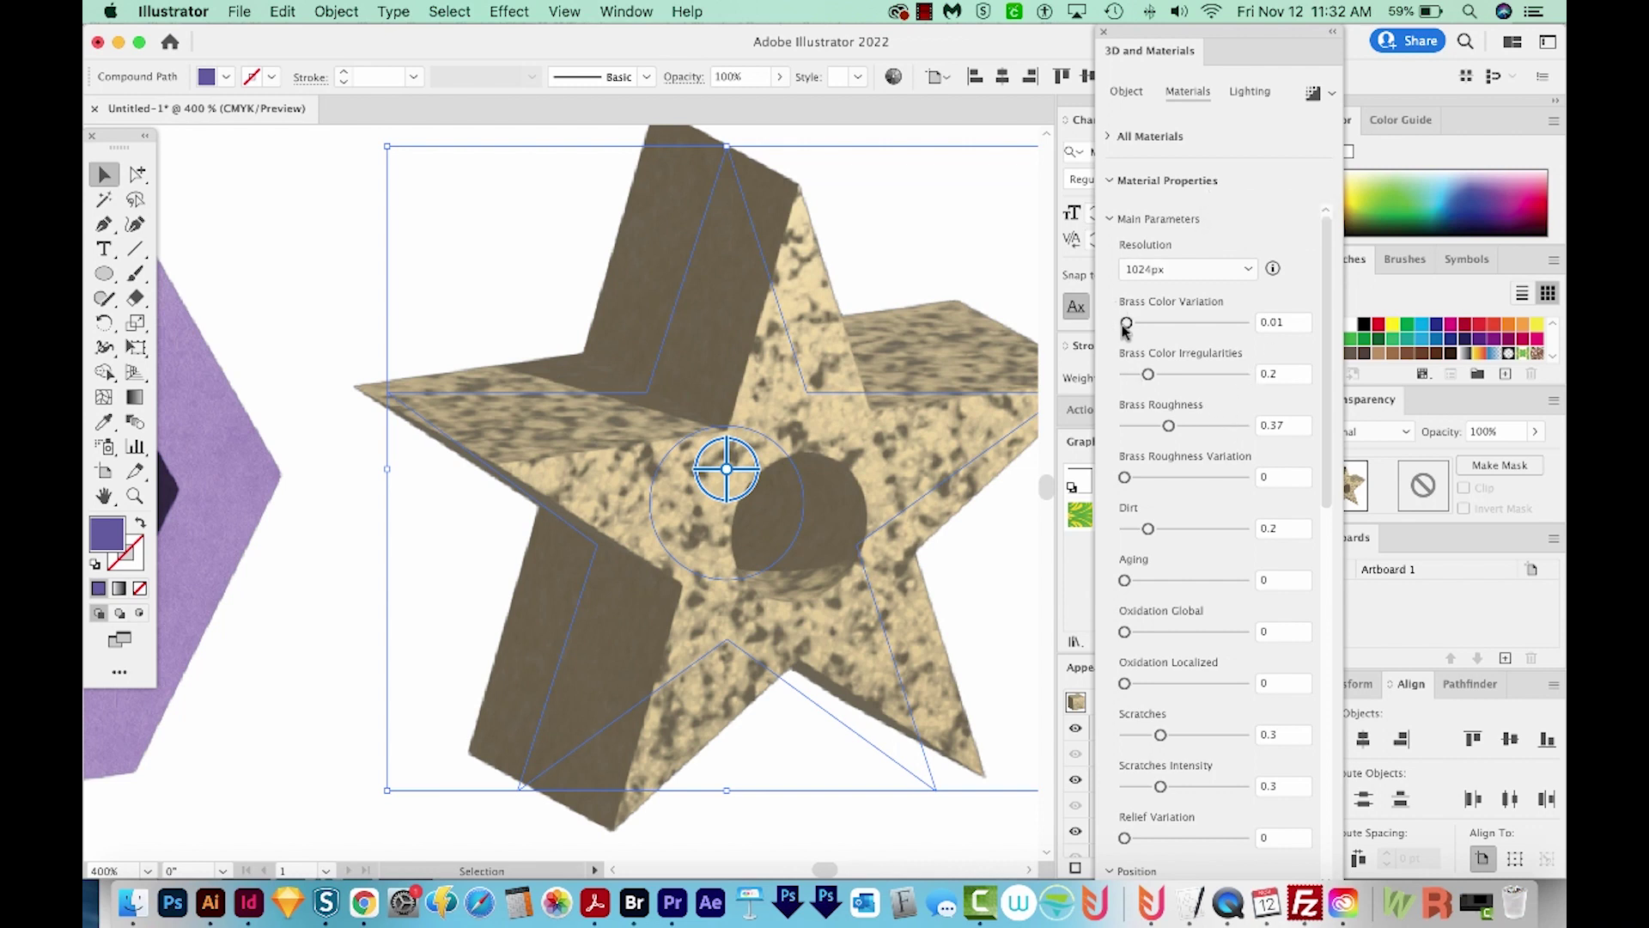
drag(1124, 331, 1145, 324)
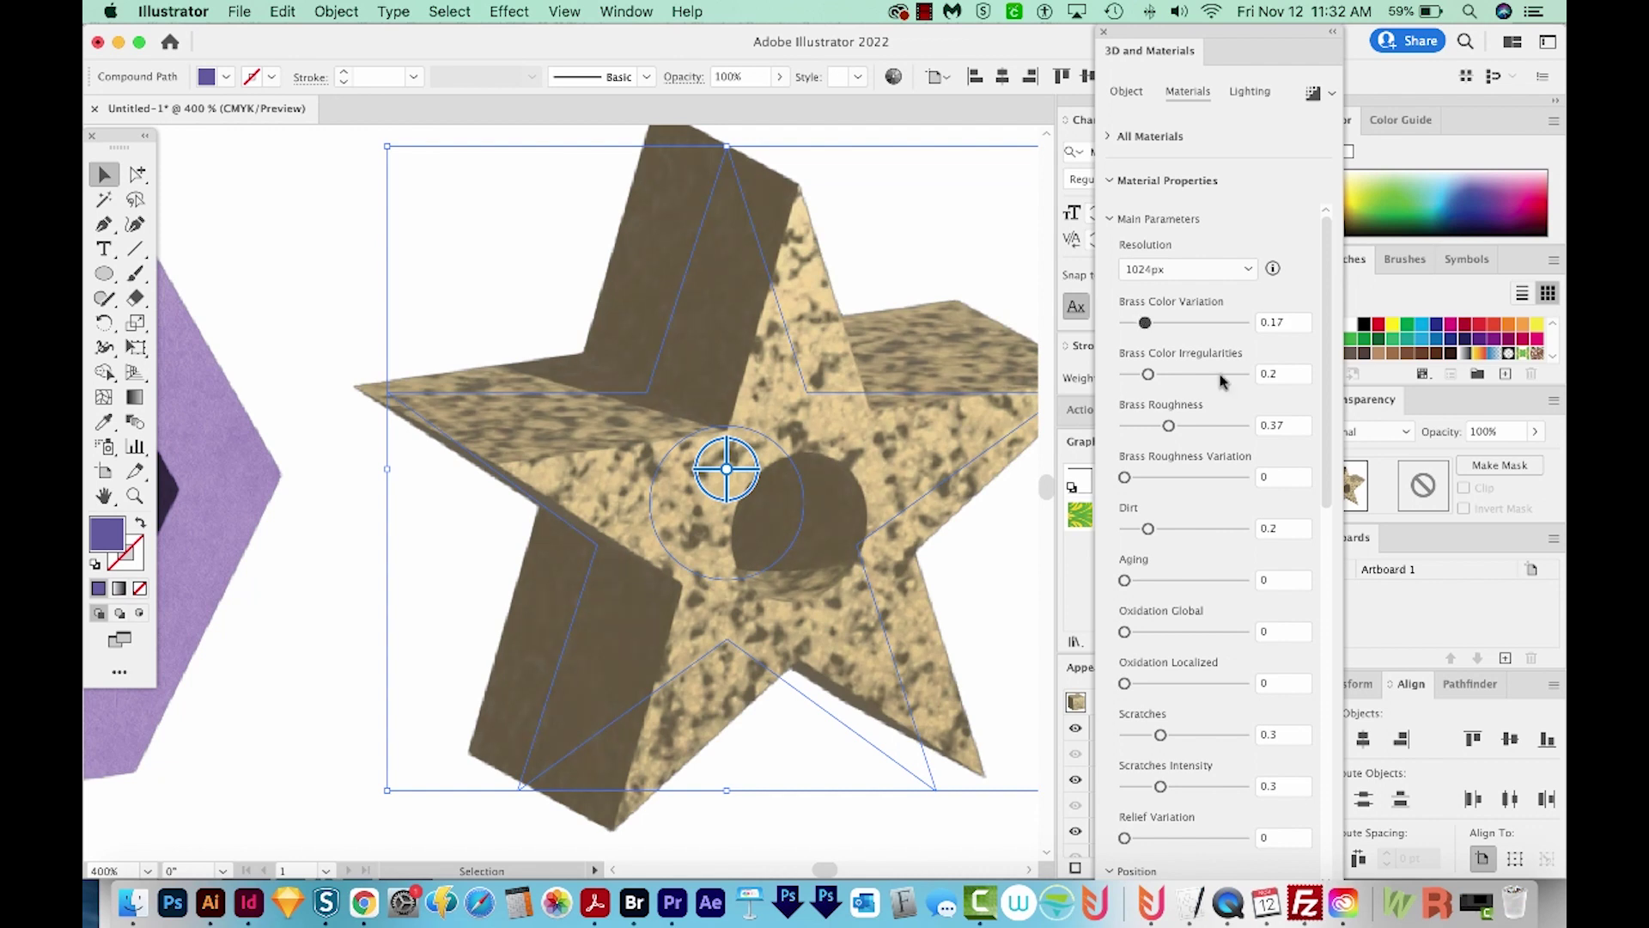
drag(1165, 426, 1184, 425)
Add dirt, oxidation and stronger, rougher grain to the brass star, then deselect it
drag(1147, 528, 1170, 529)
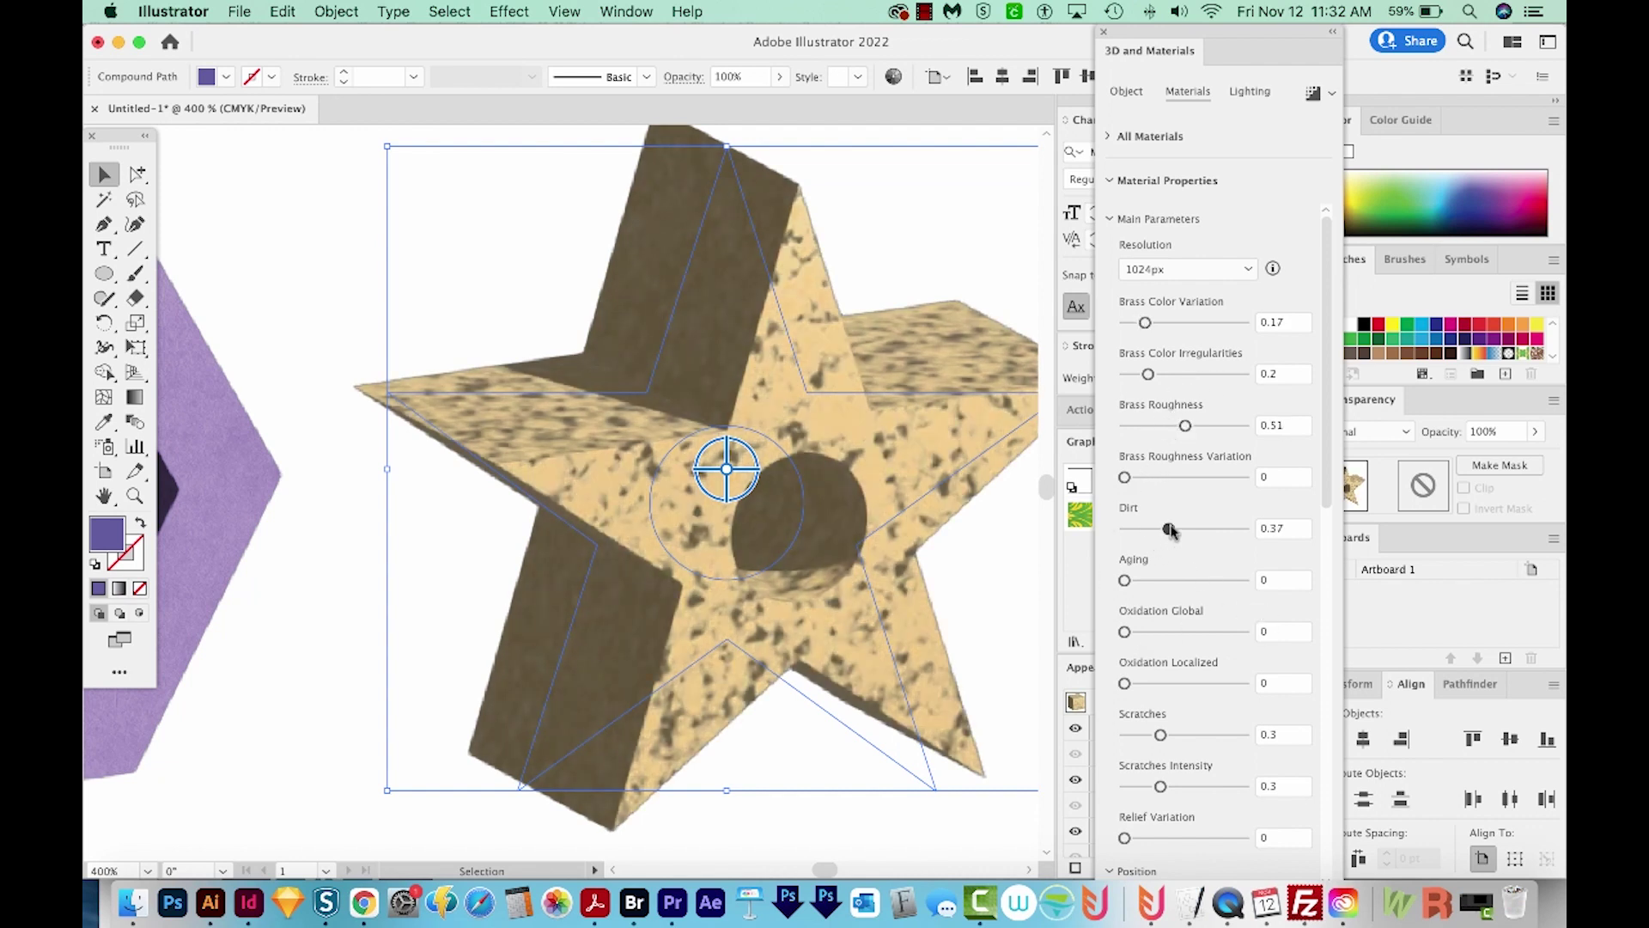
drag(1123, 683, 1150, 683)
click(1169, 632)
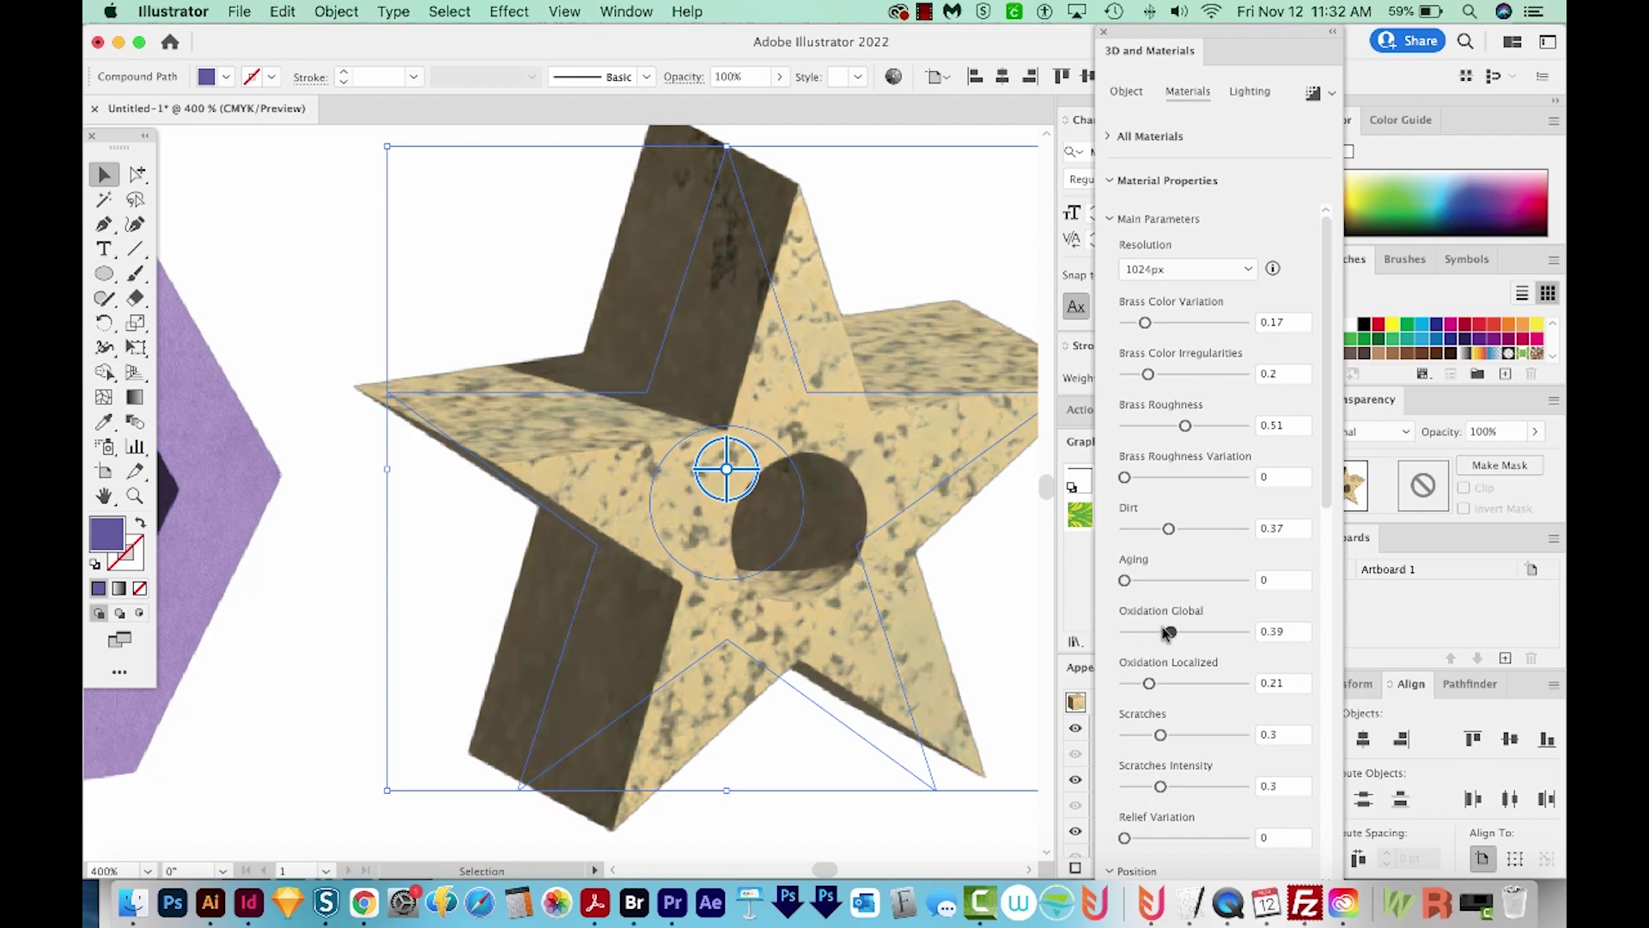
scroll(1230, 747, down, 10)
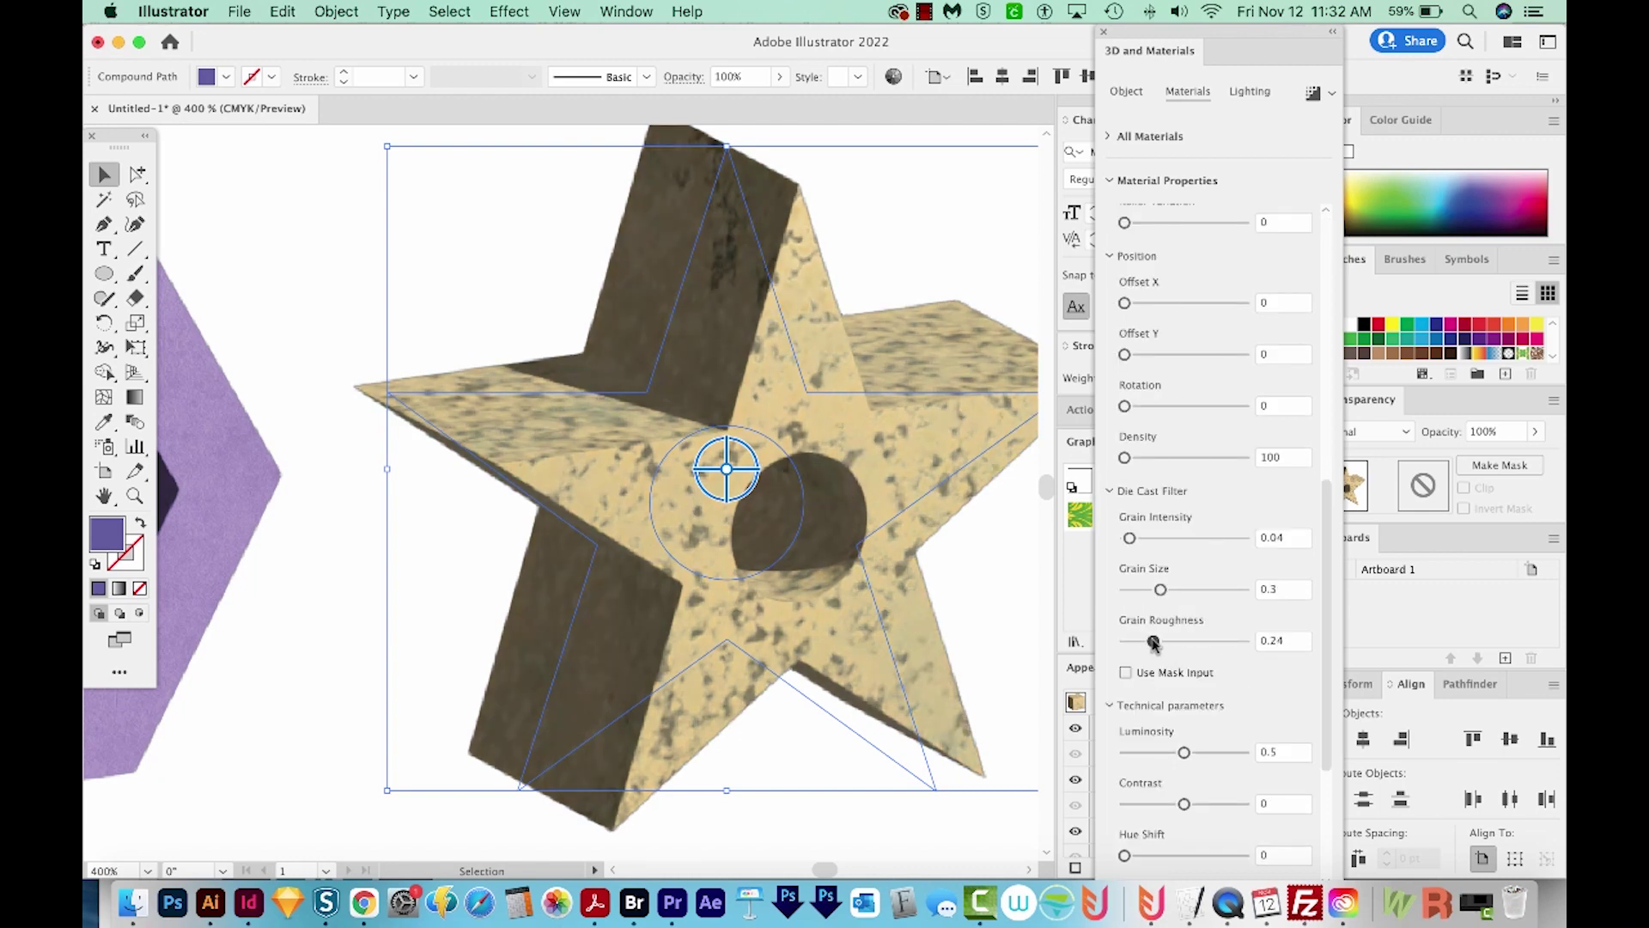
drag(1153, 642, 1160, 641)
drag(1130, 537, 1155, 537)
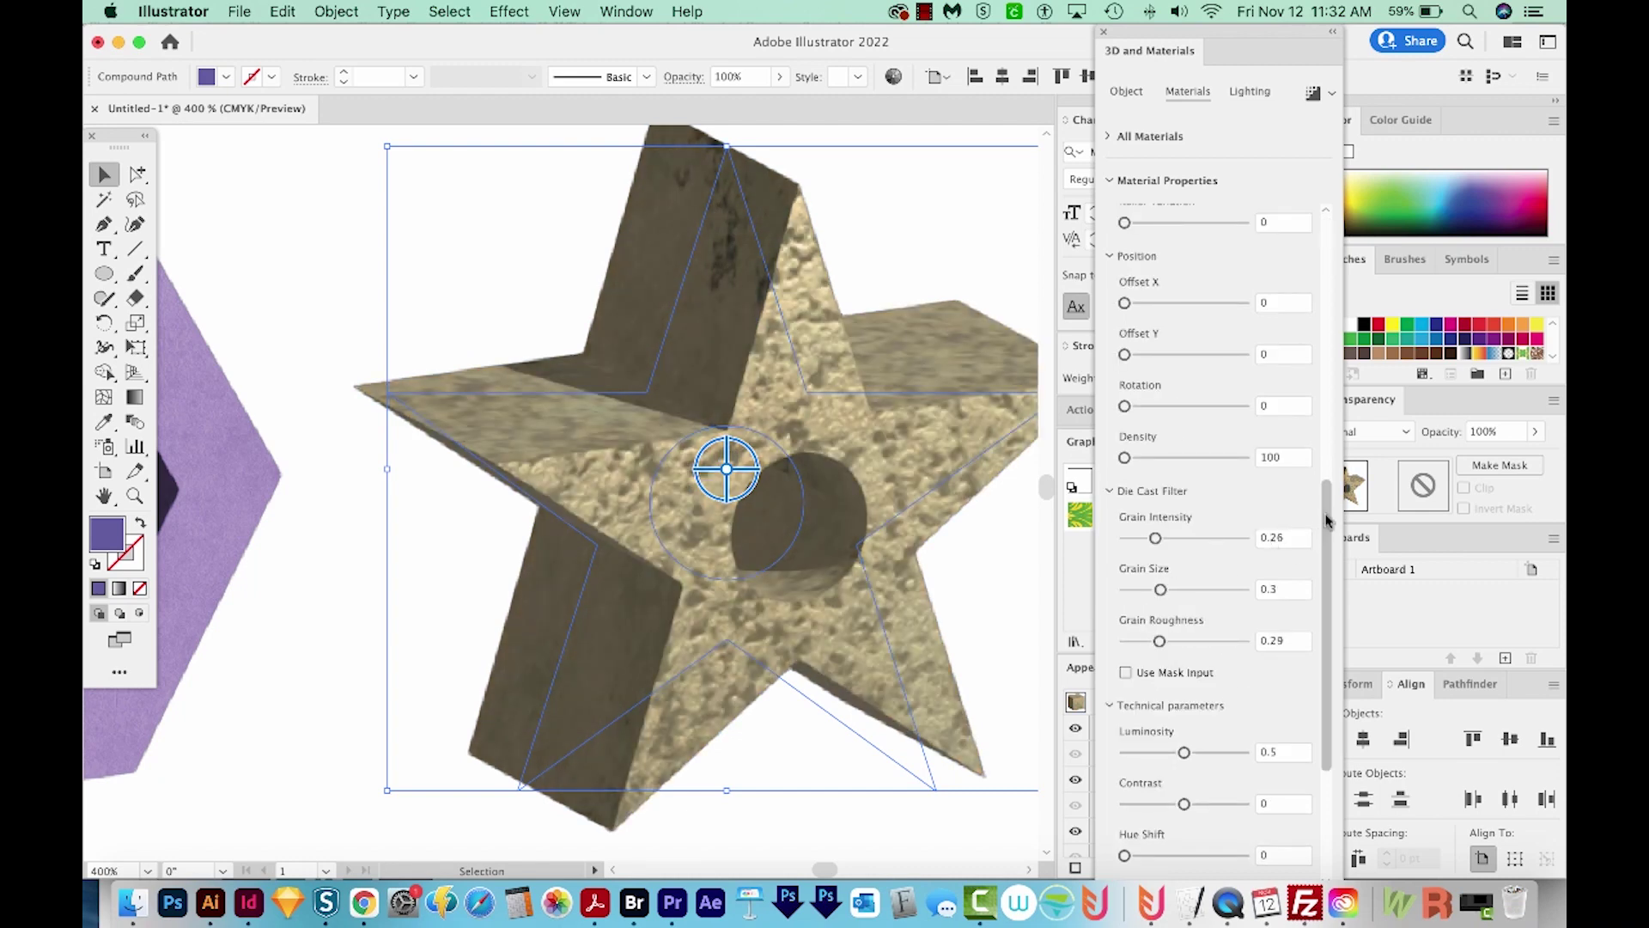
scroll(1327, 520, down, 4)
drag(1124, 611, 1145, 611)
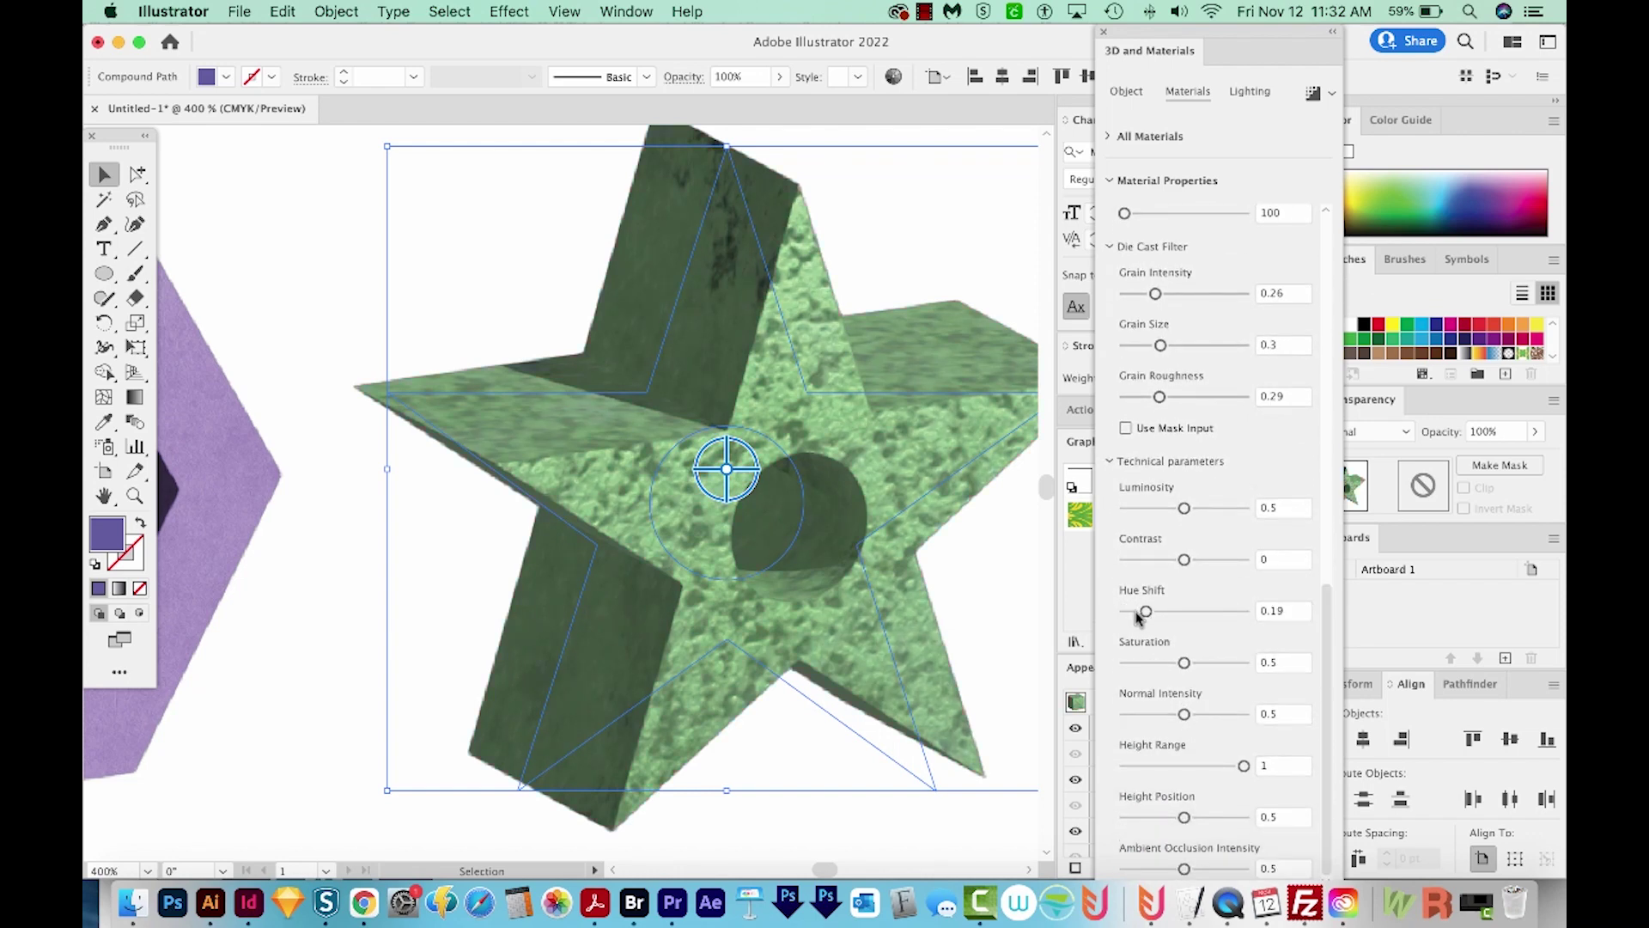
click(942, 615)
scroll(718, 636, down, 3)
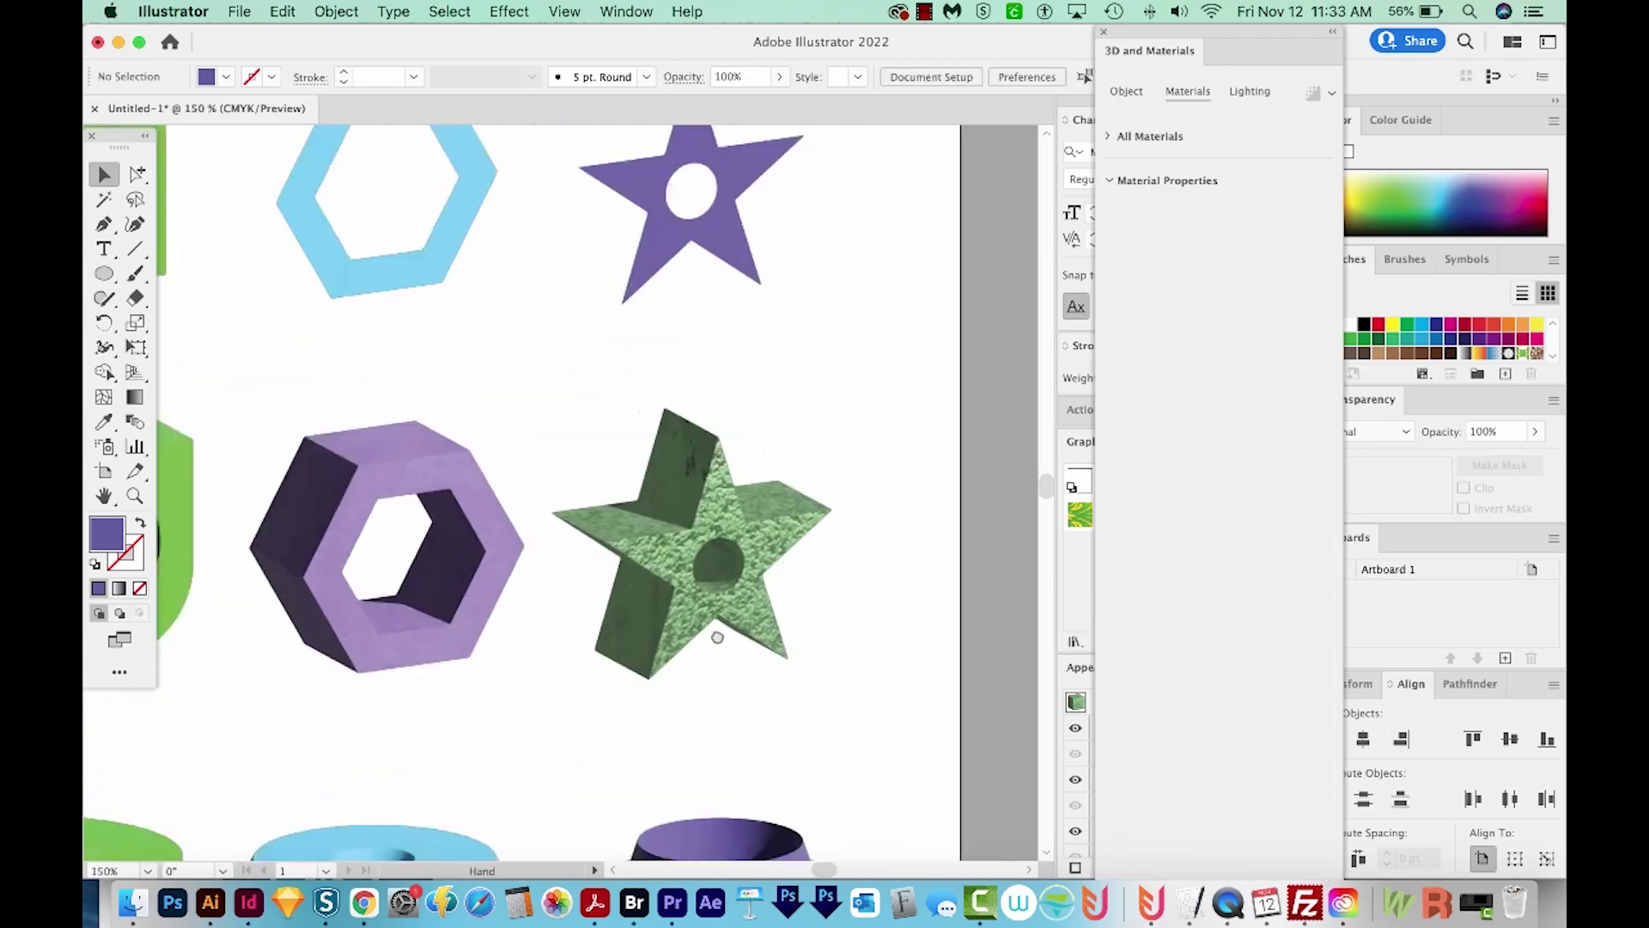
scroll(717, 638, down, 5)
Set the blue beveled cylinder's Metallic to 1 with slightly higher roughness
click(630, 515)
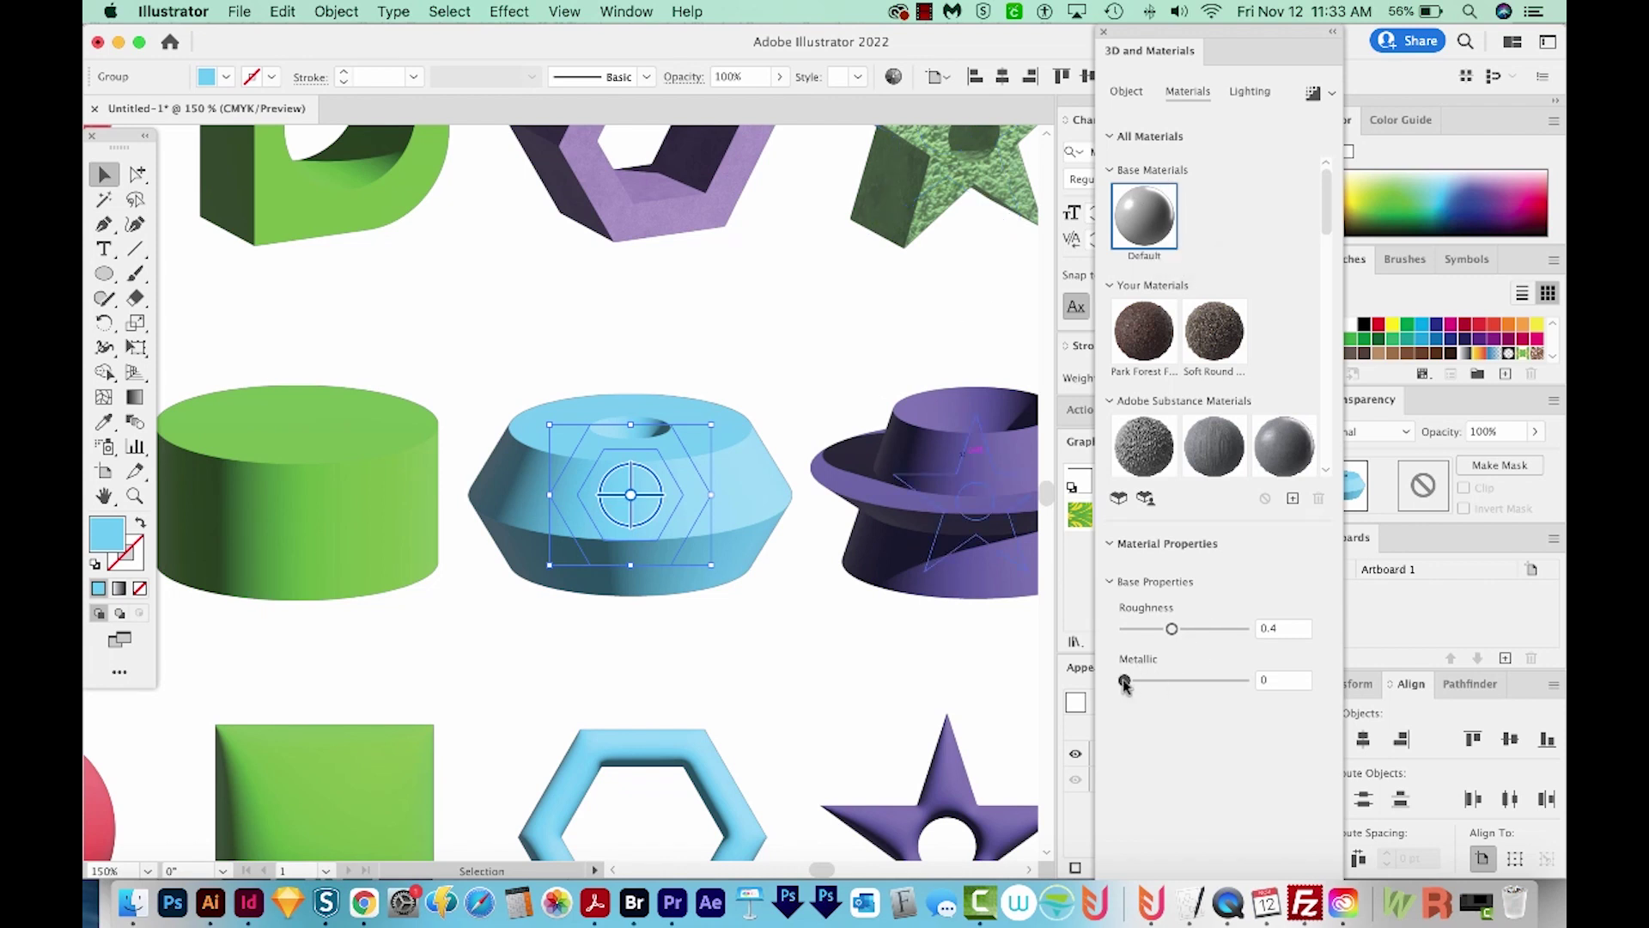
drag(1123, 683, 1274, 675)
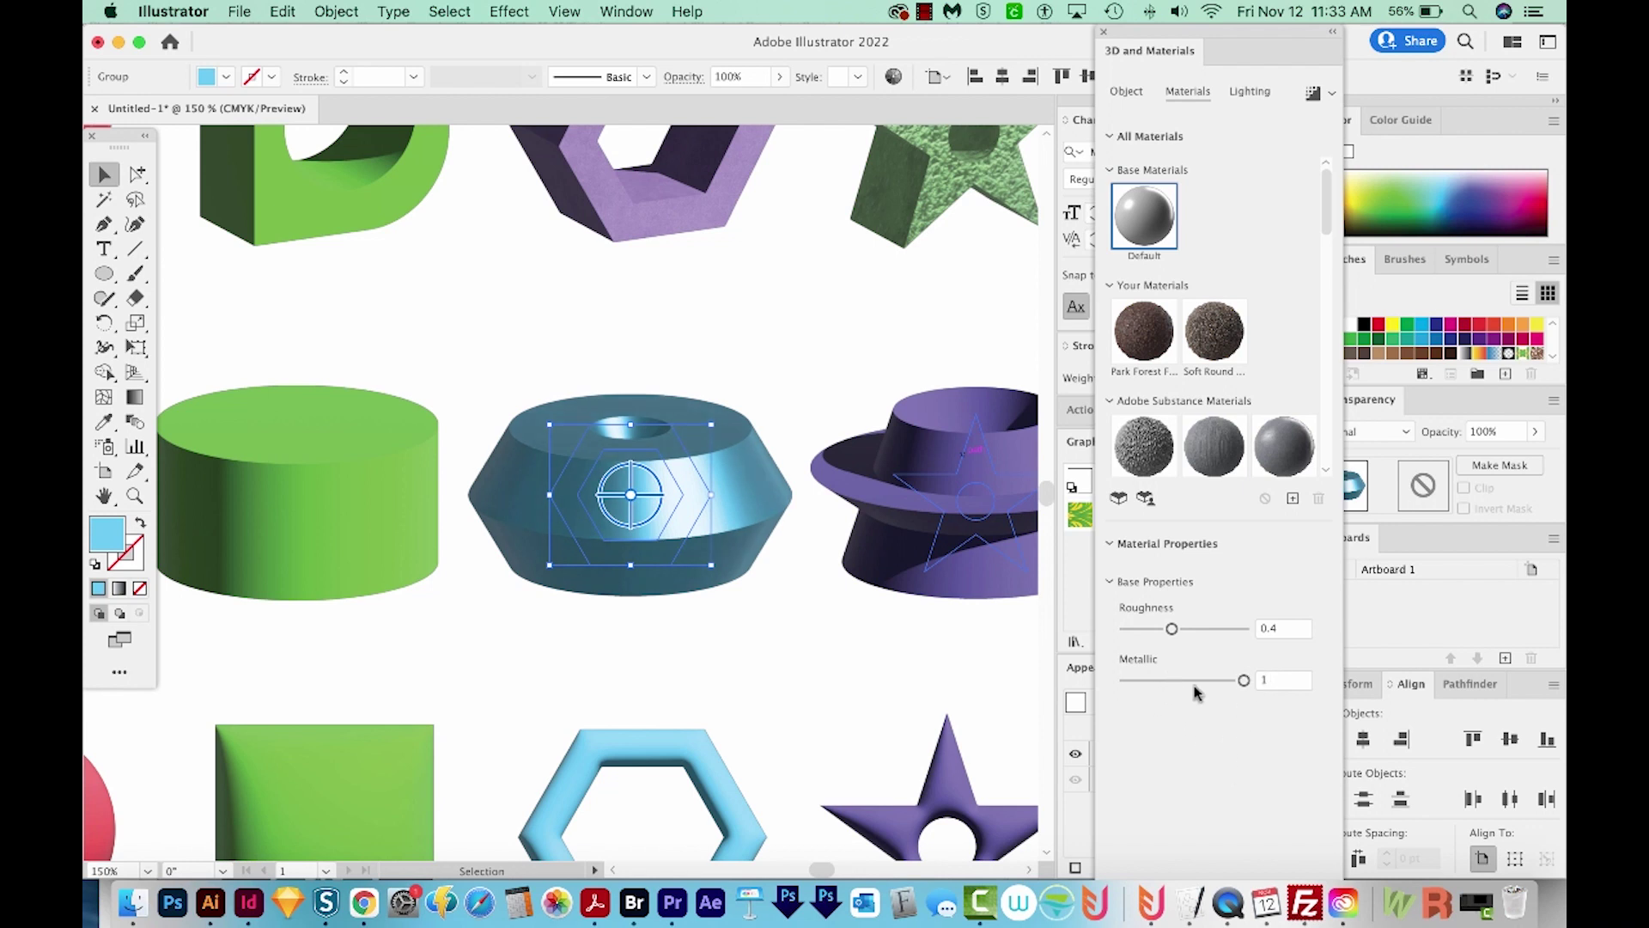
drag(1172, 628, 1177, 630)
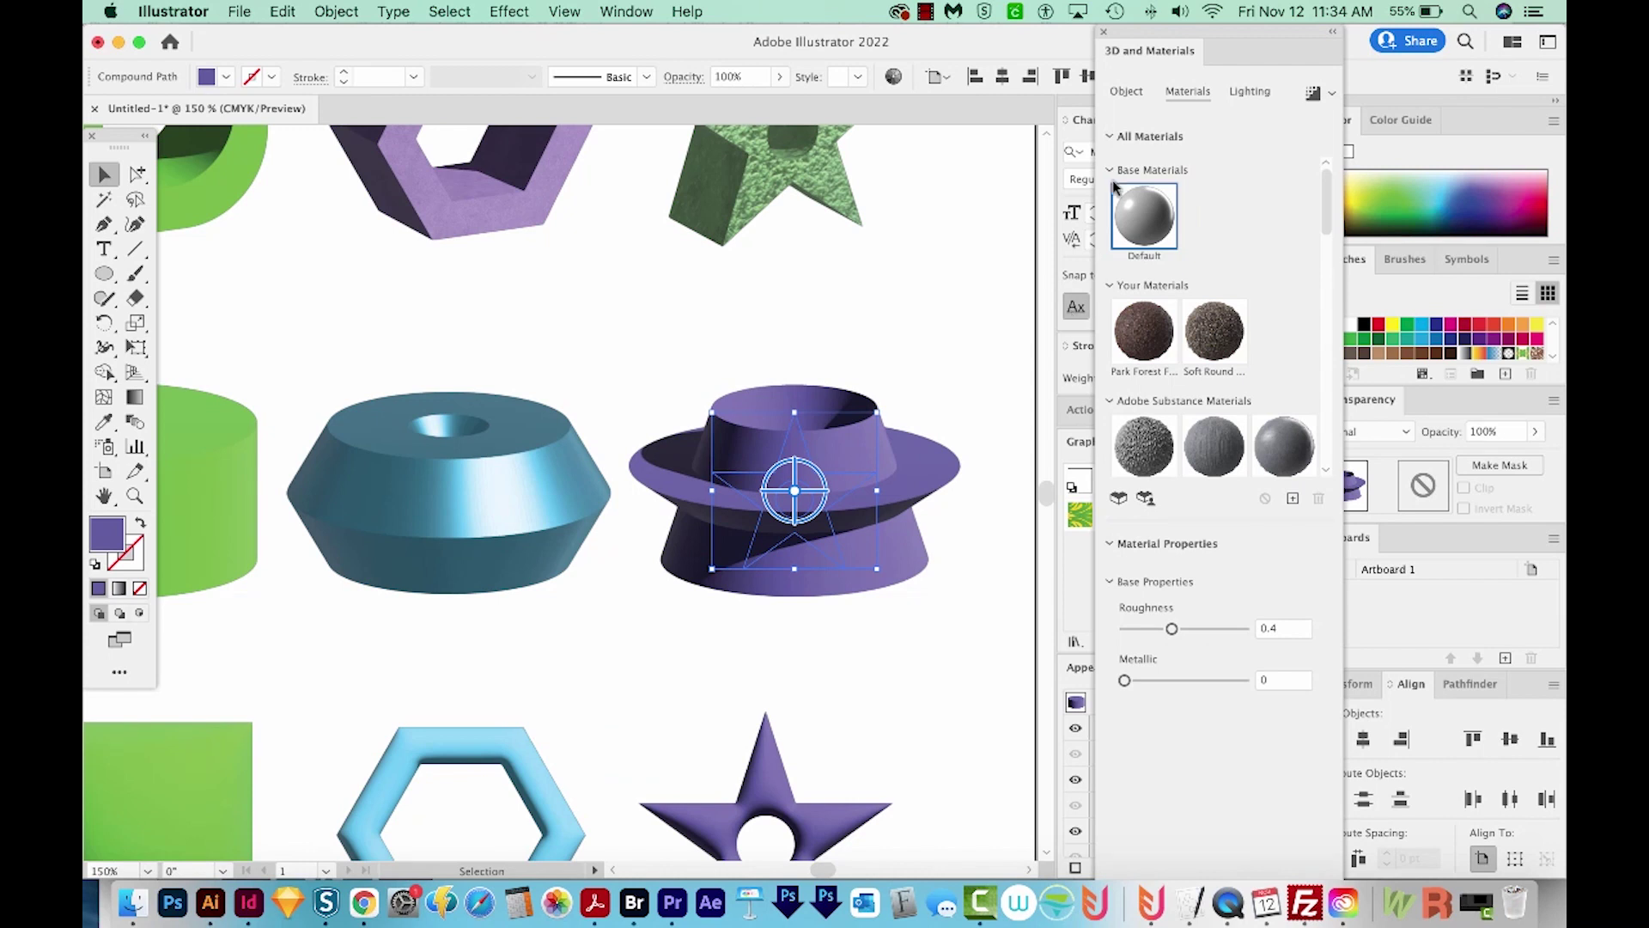
Try the Top Left and Right lighting presets on the purple hat, then return to Standard
click(1251, 95)
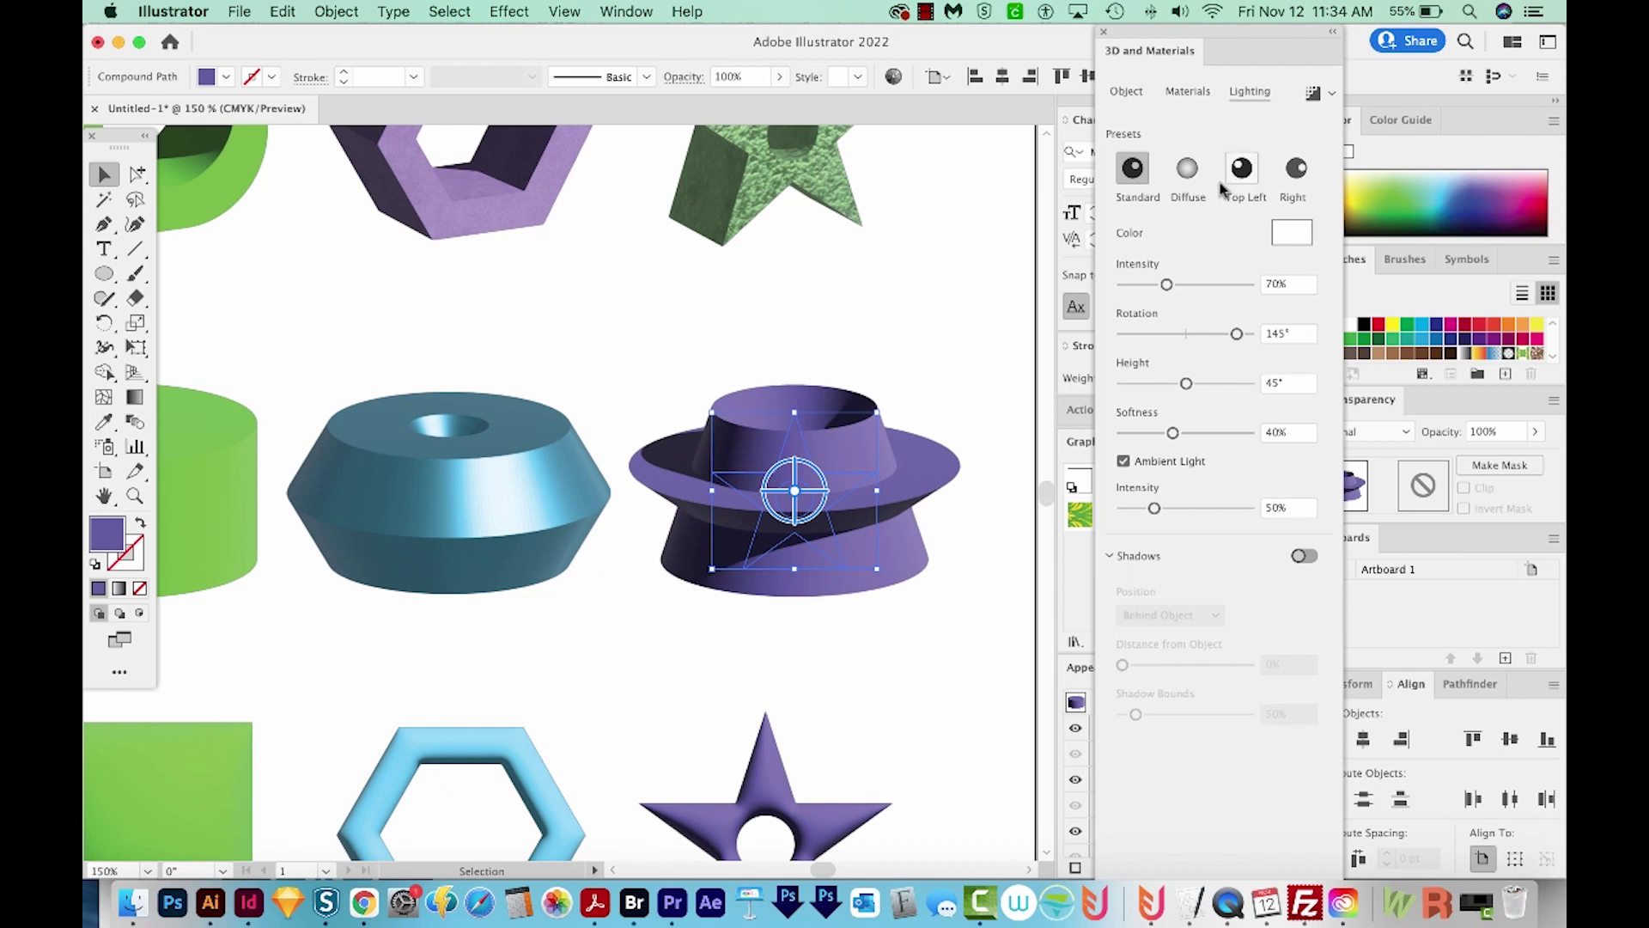
click(1187, 168)
click(1240, 167)
click(1297, 167)
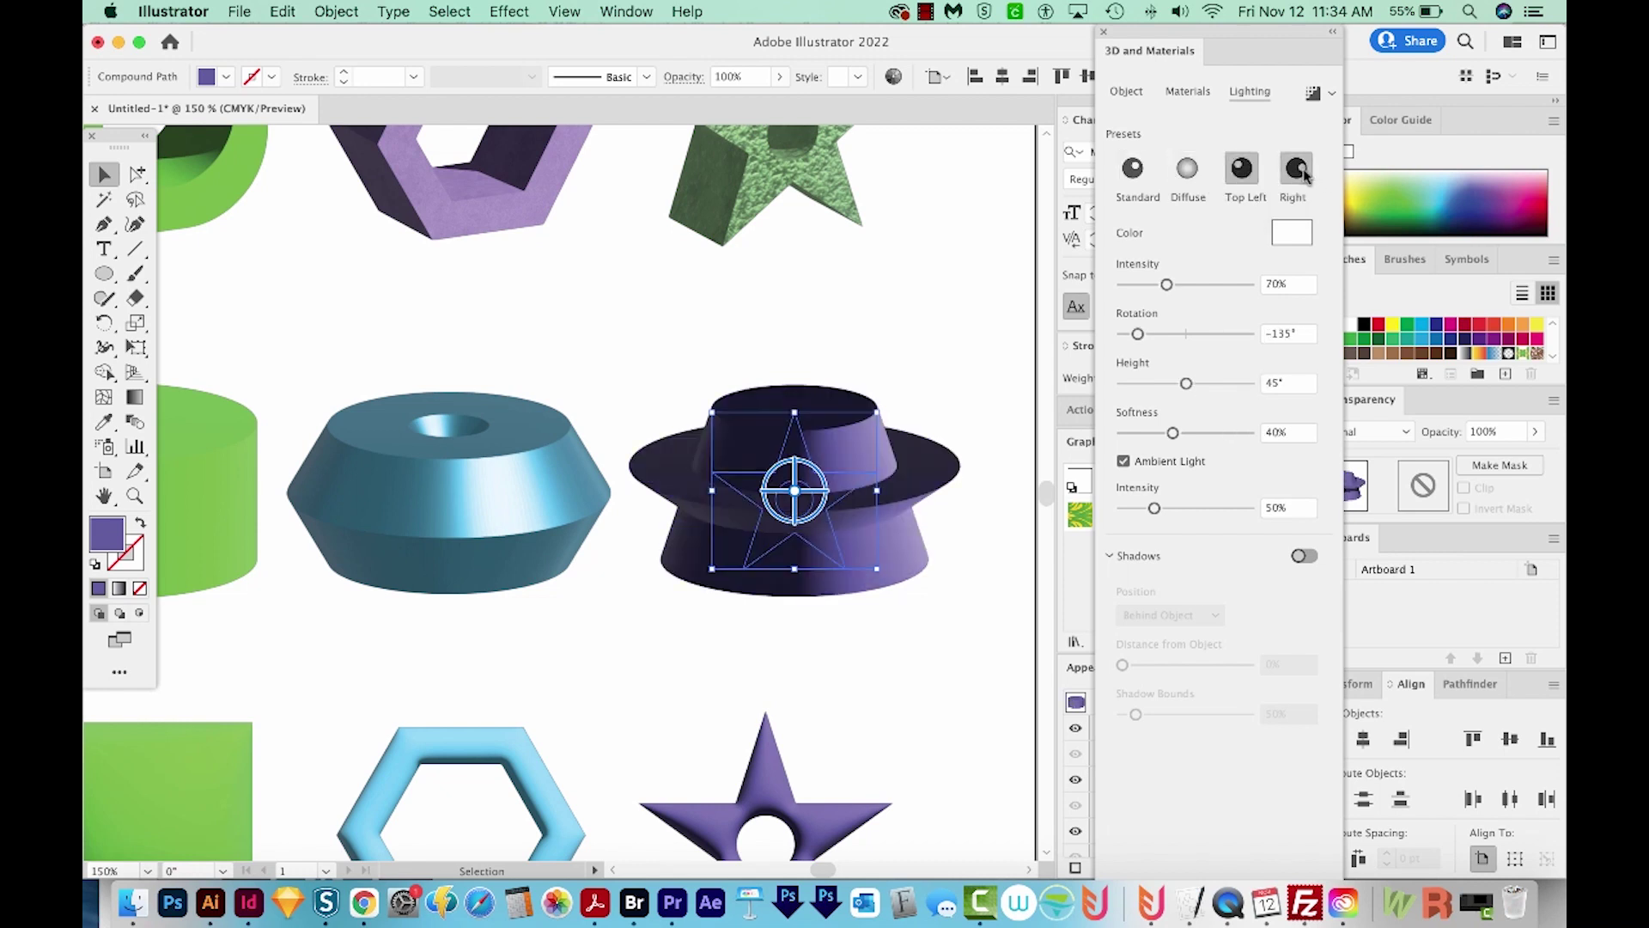
click(1131, 170)
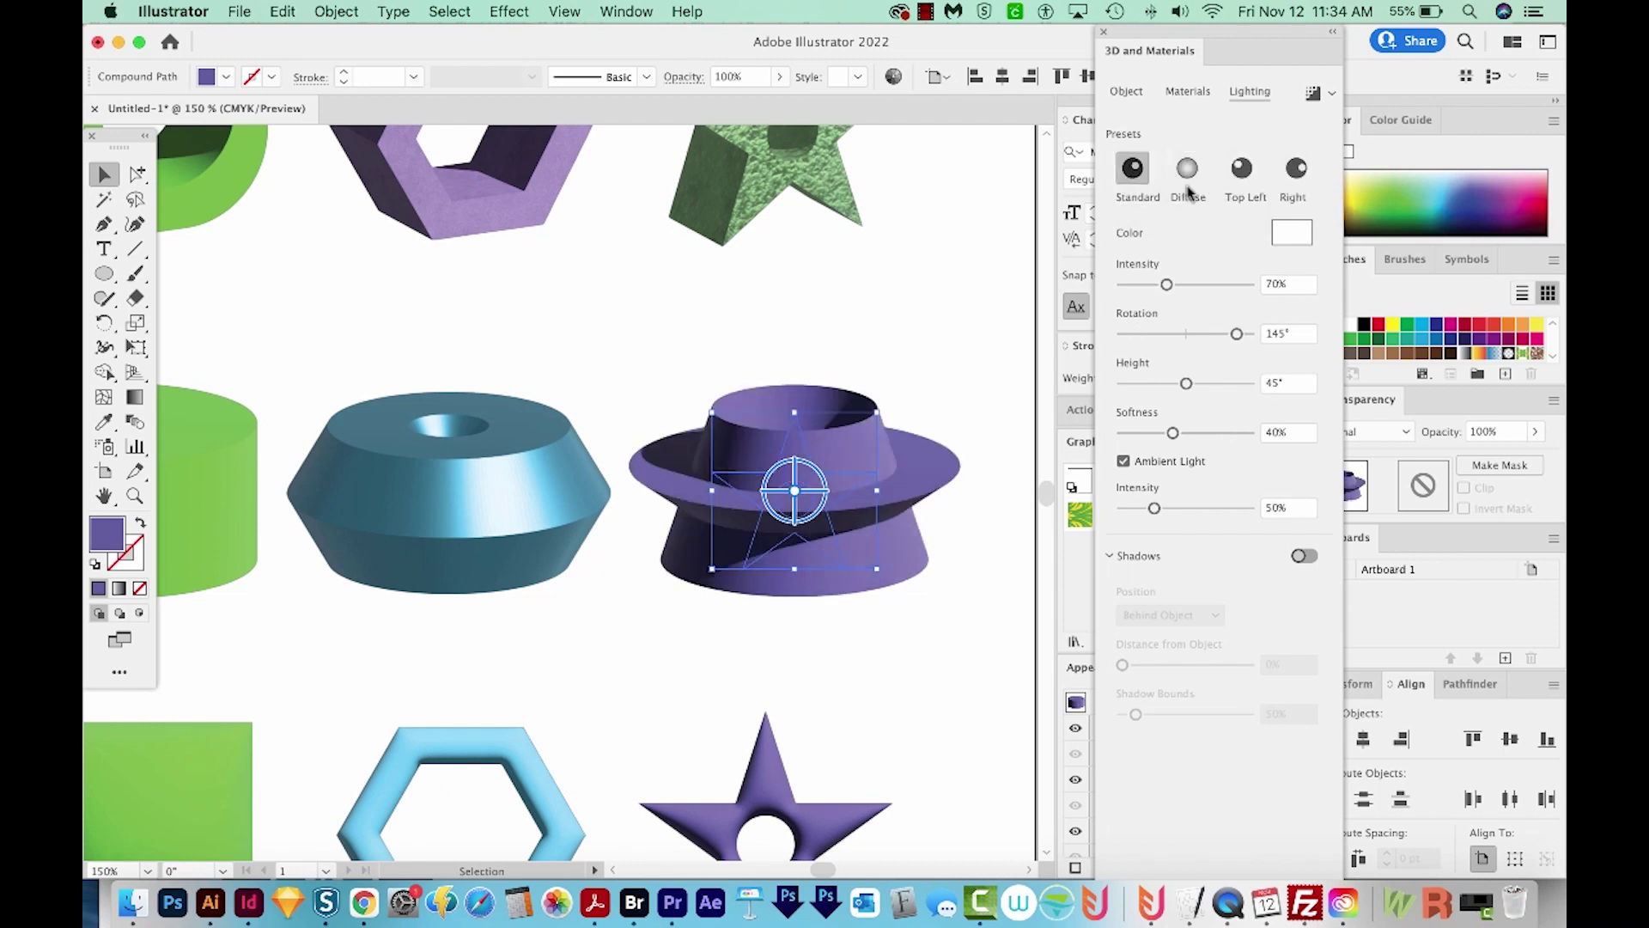
Brighten the hat's main light, raise its height to 56° and ambient light to 112%
mouse_move(1165, 284)
mouse_down()
mouse_move(1195, 285)
mouse_move(1164, 284)
mouse_up()
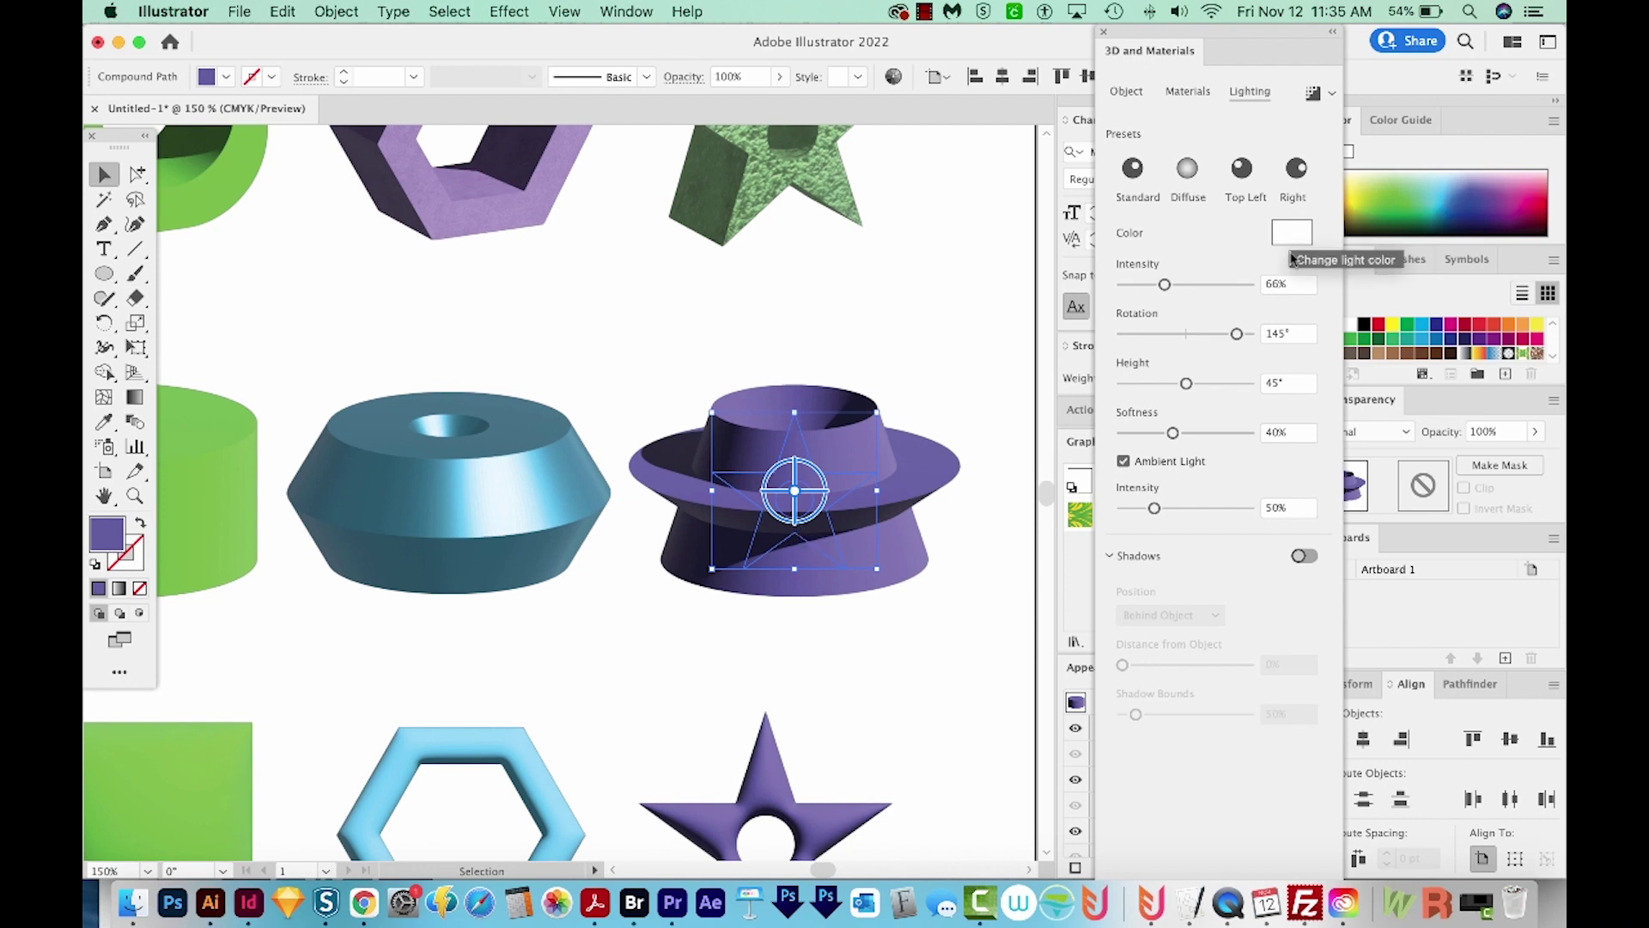
mouse_move(1185, 383)
mouse_down()
mouse_move(1203, 384)
mouse_move(1172, 383)
mouse_move(1222, 432)
mouse_up()
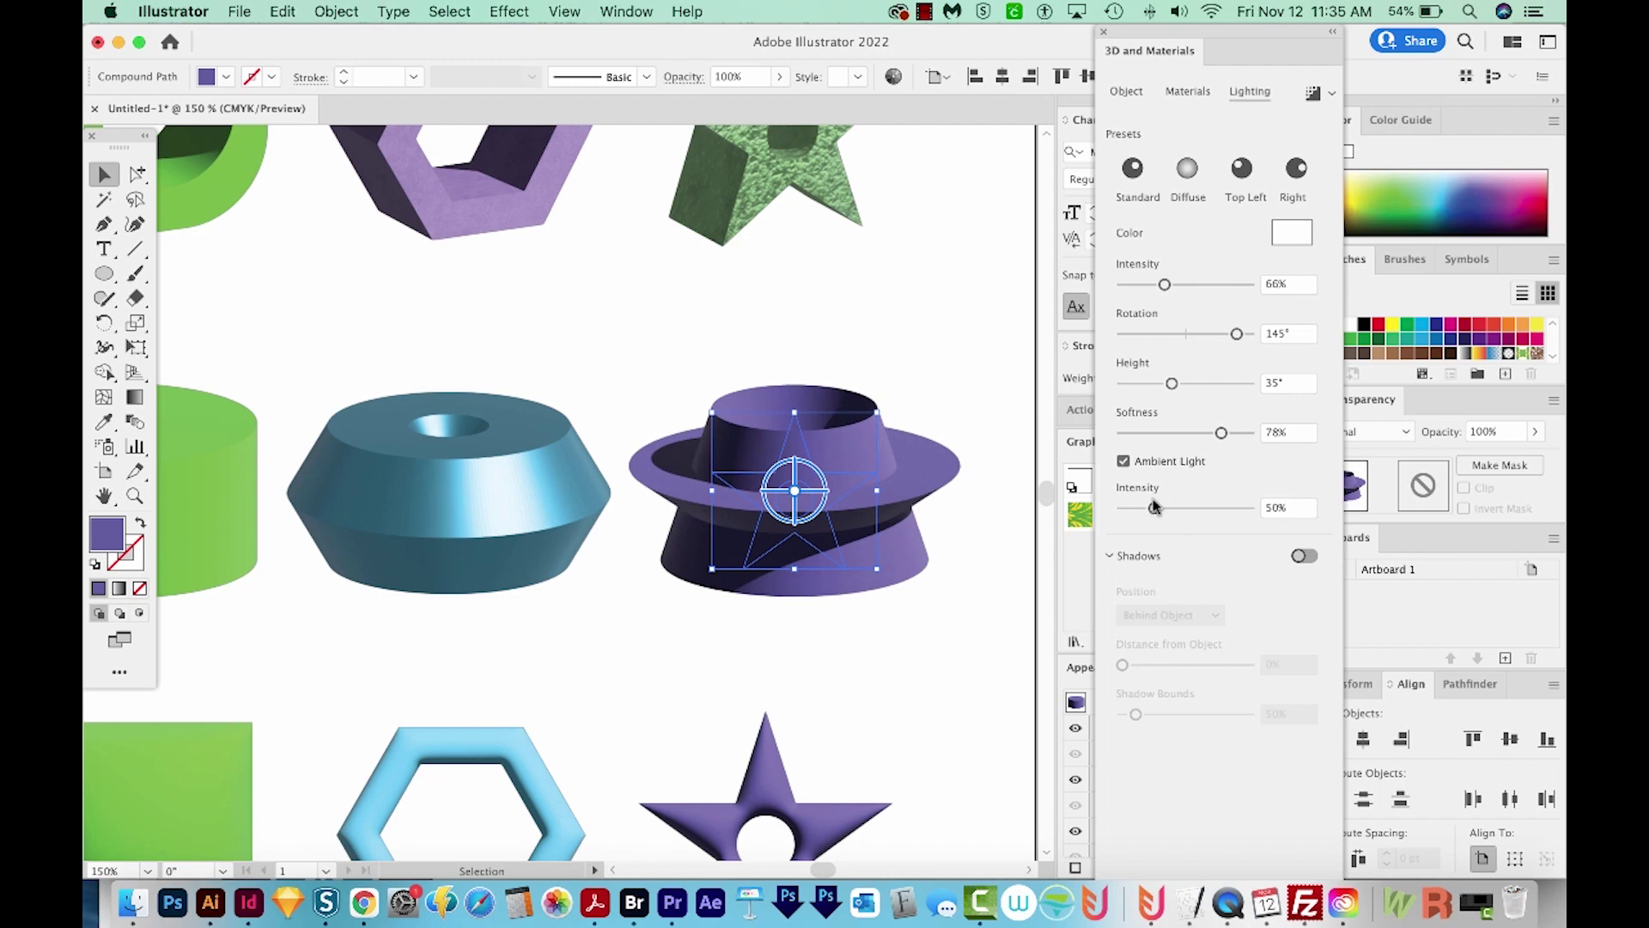
drag(1155, 507, 1191, 507)
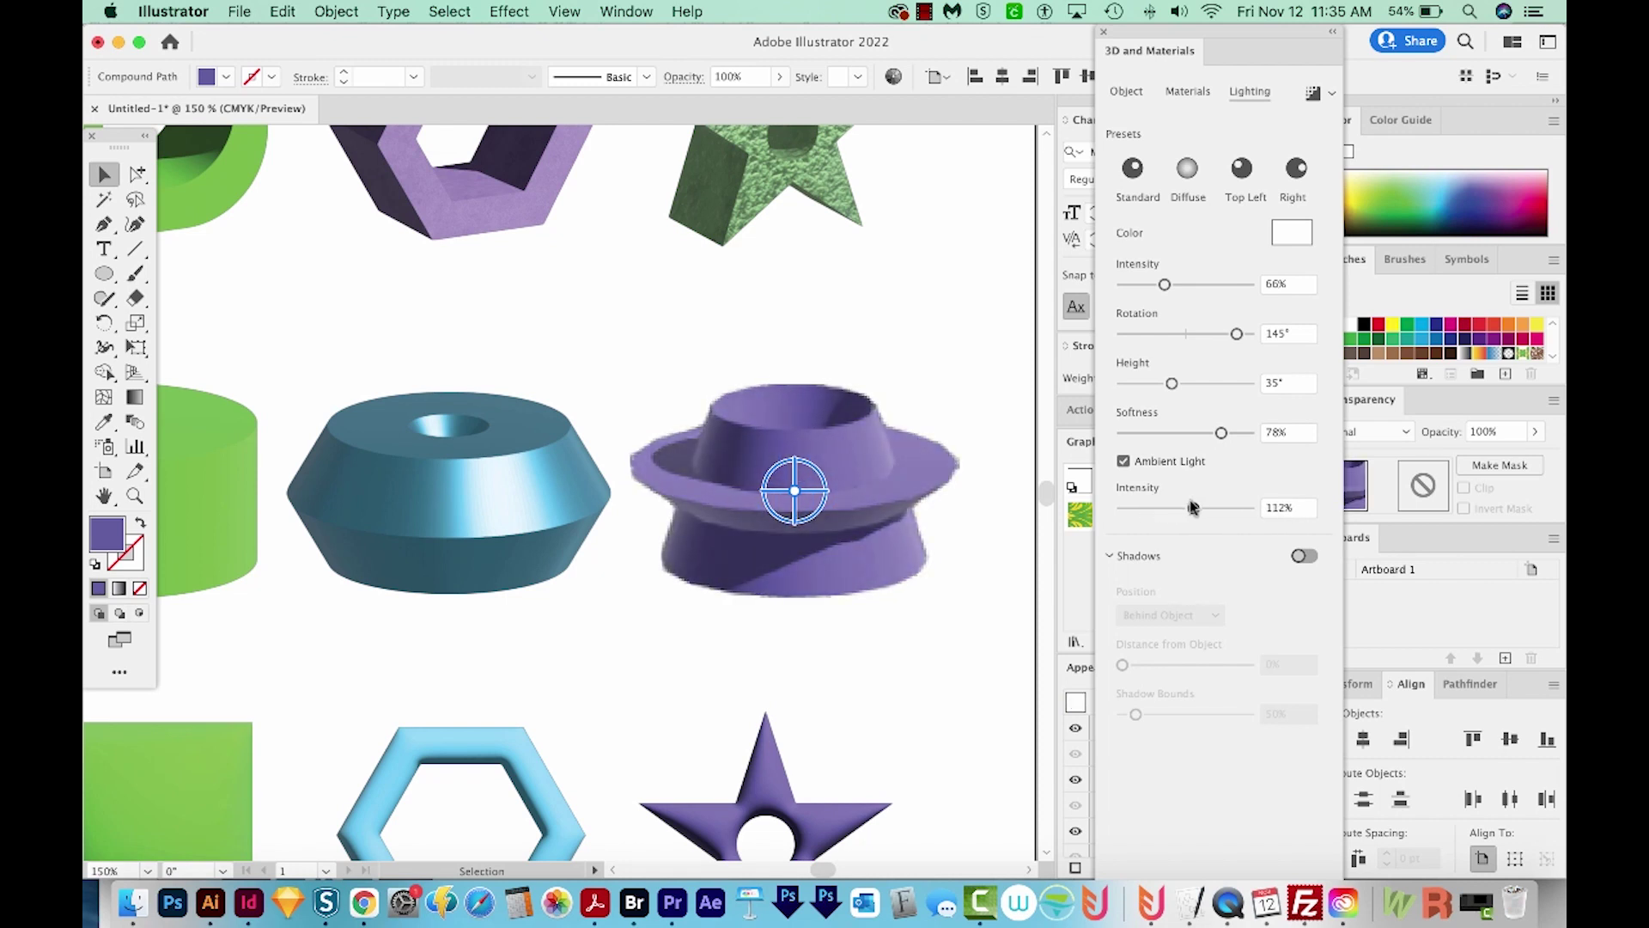
Turn on the hat's shadow and increase its distance from the object
click(1303, 555)
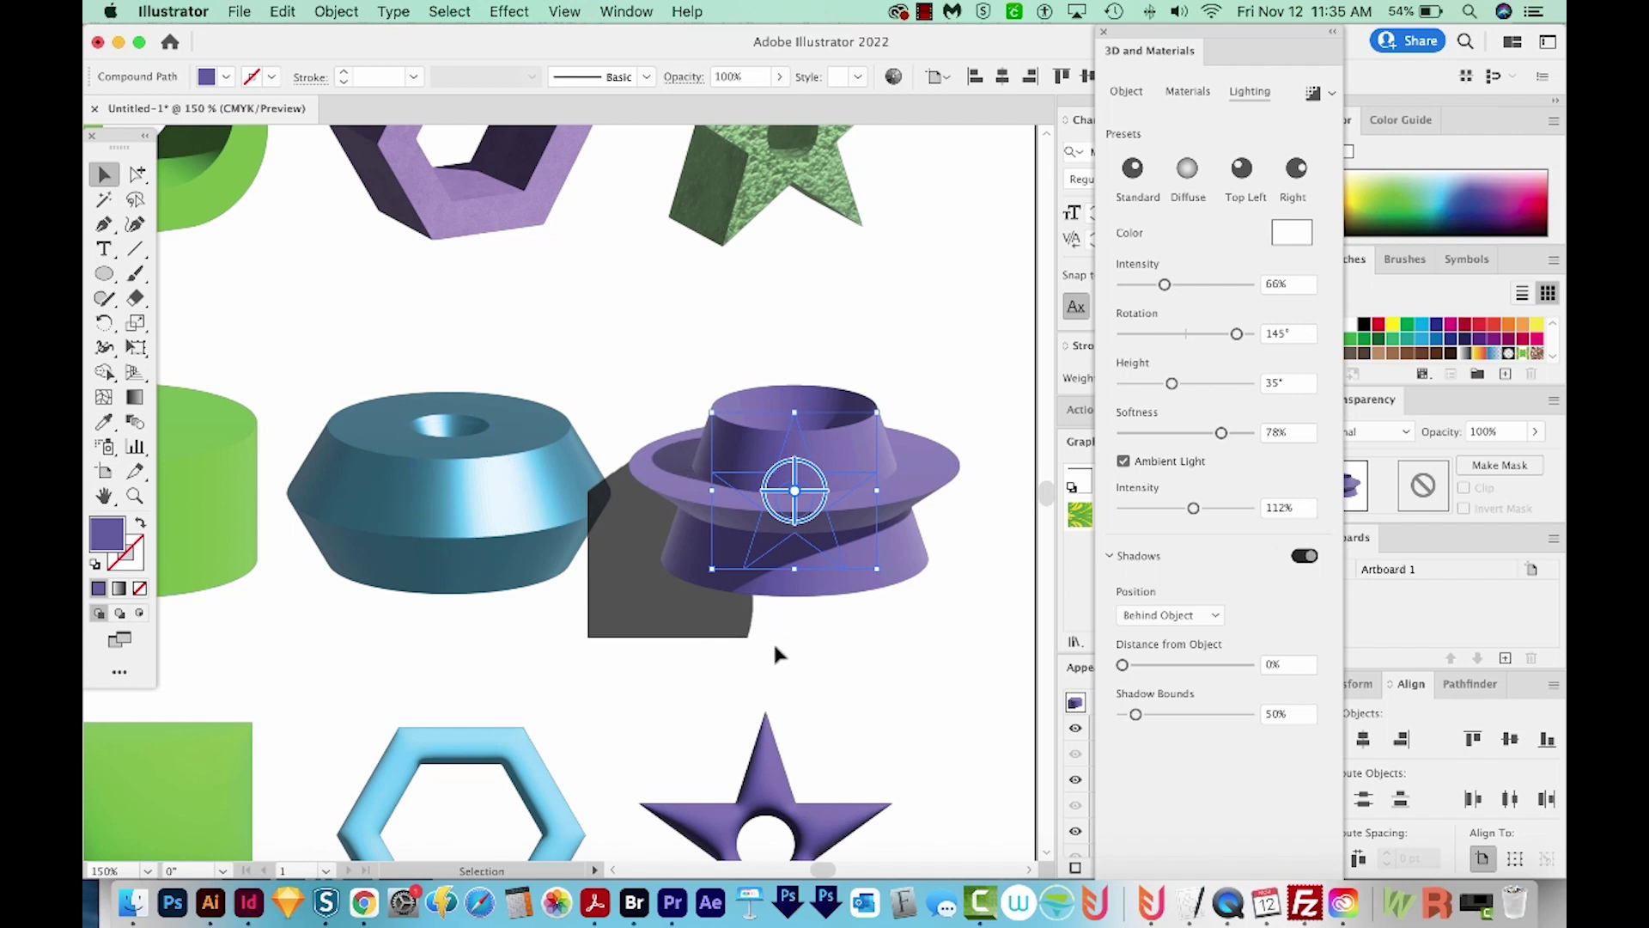
key(super+1)
mouse_move(1122, 664)
mouse_down()
mouse_move(1149, 664)
mouse_move(1143, 715)
mouse_move(1257, 689)
mouse_up()
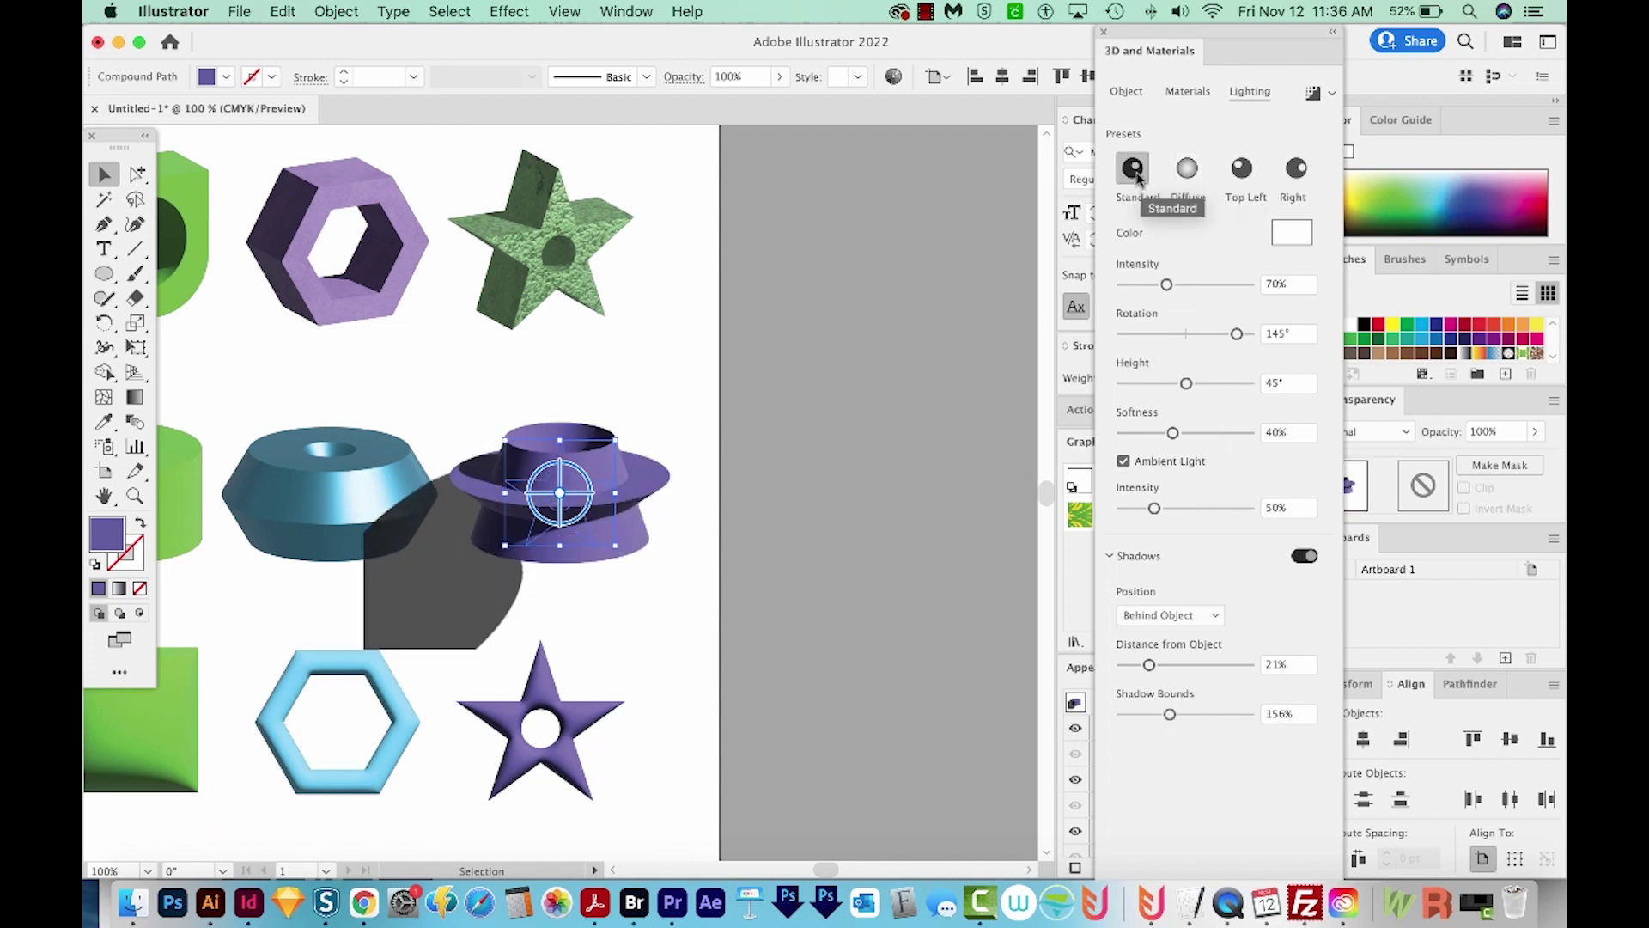
Try the Diffuse and Right presets, settling on 35% intensity, 73° height and softer light
click(1188, 170)
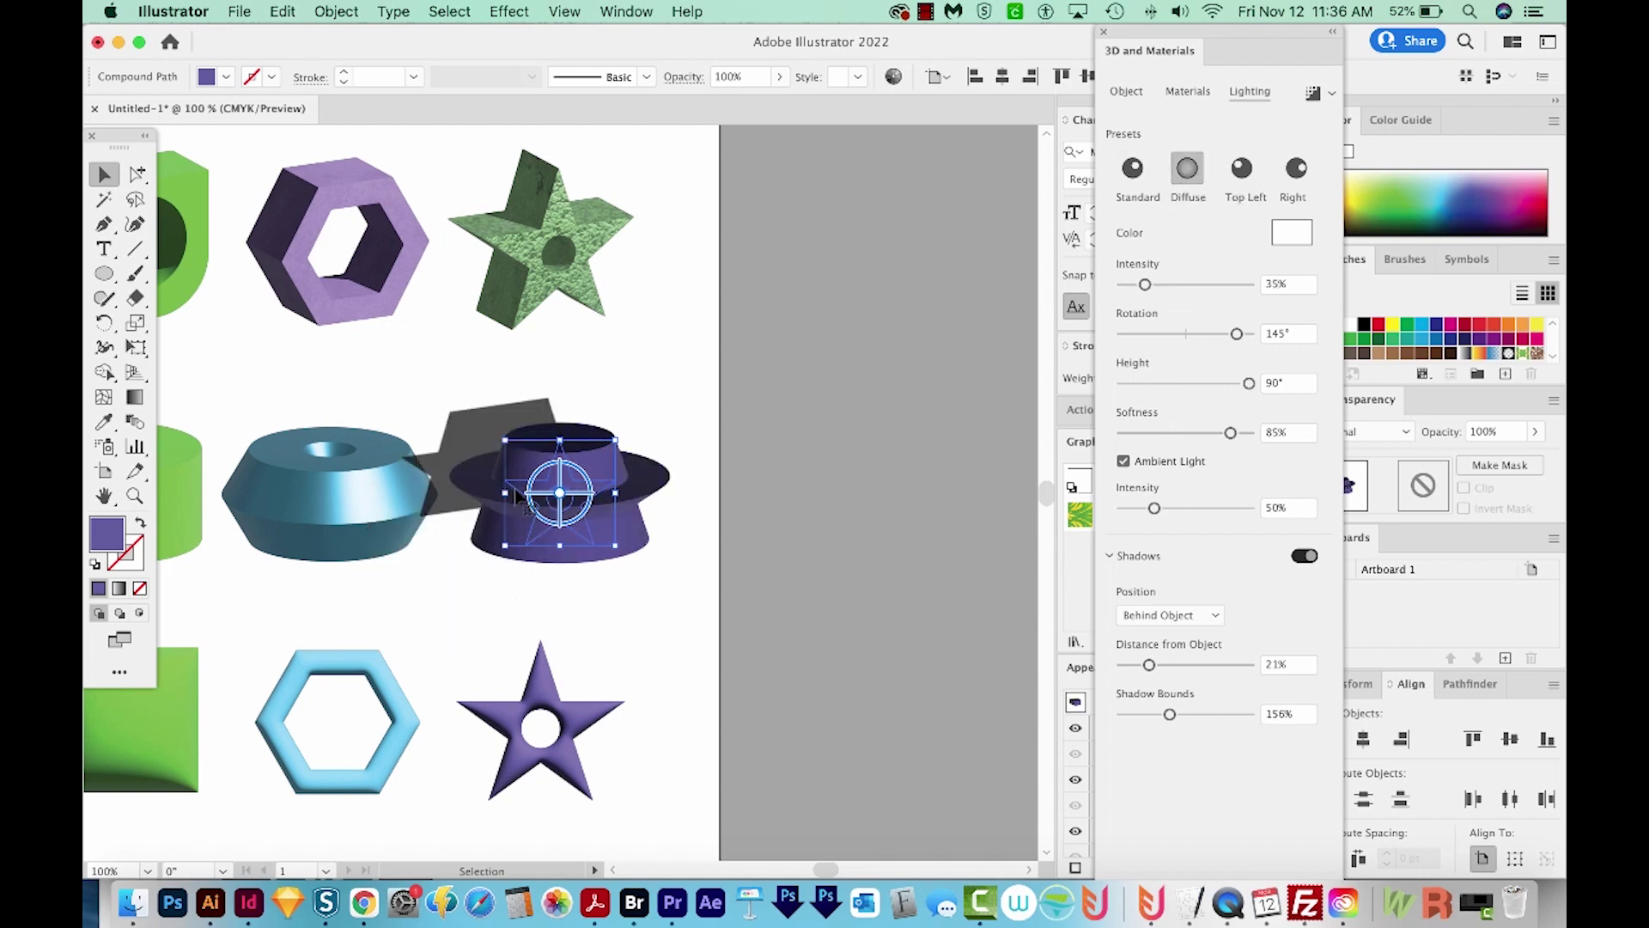
click(1294, 169)
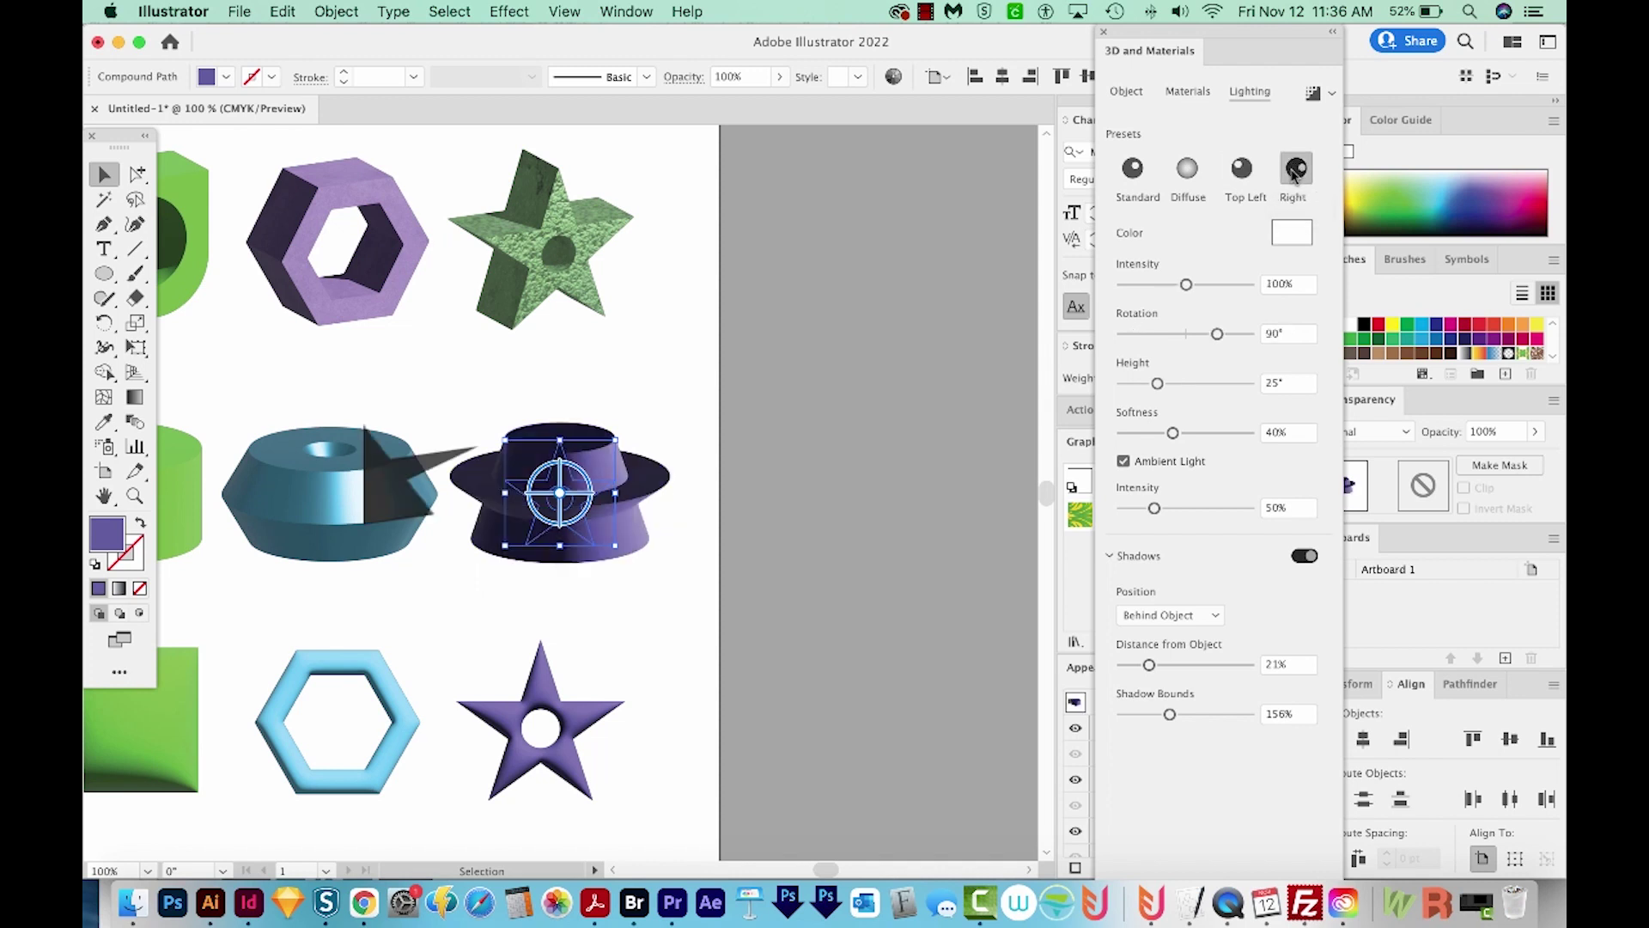
click(1295, 168)
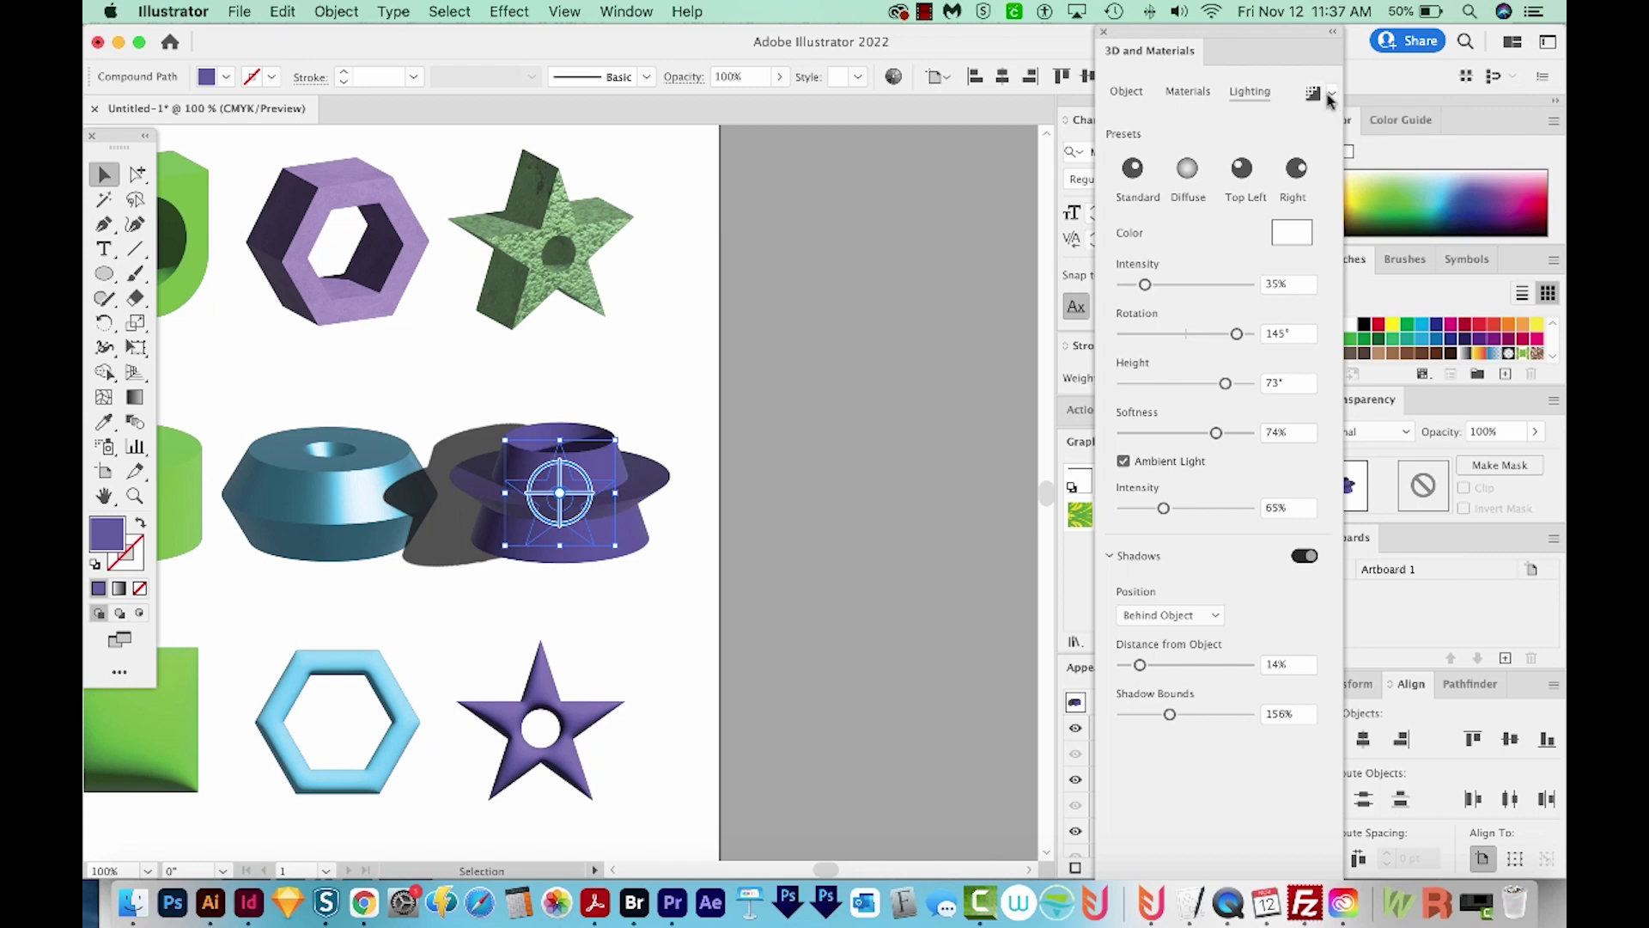
Enable high-quality ray tracing in Render Settings and render the purple hat
click(1332, 102)
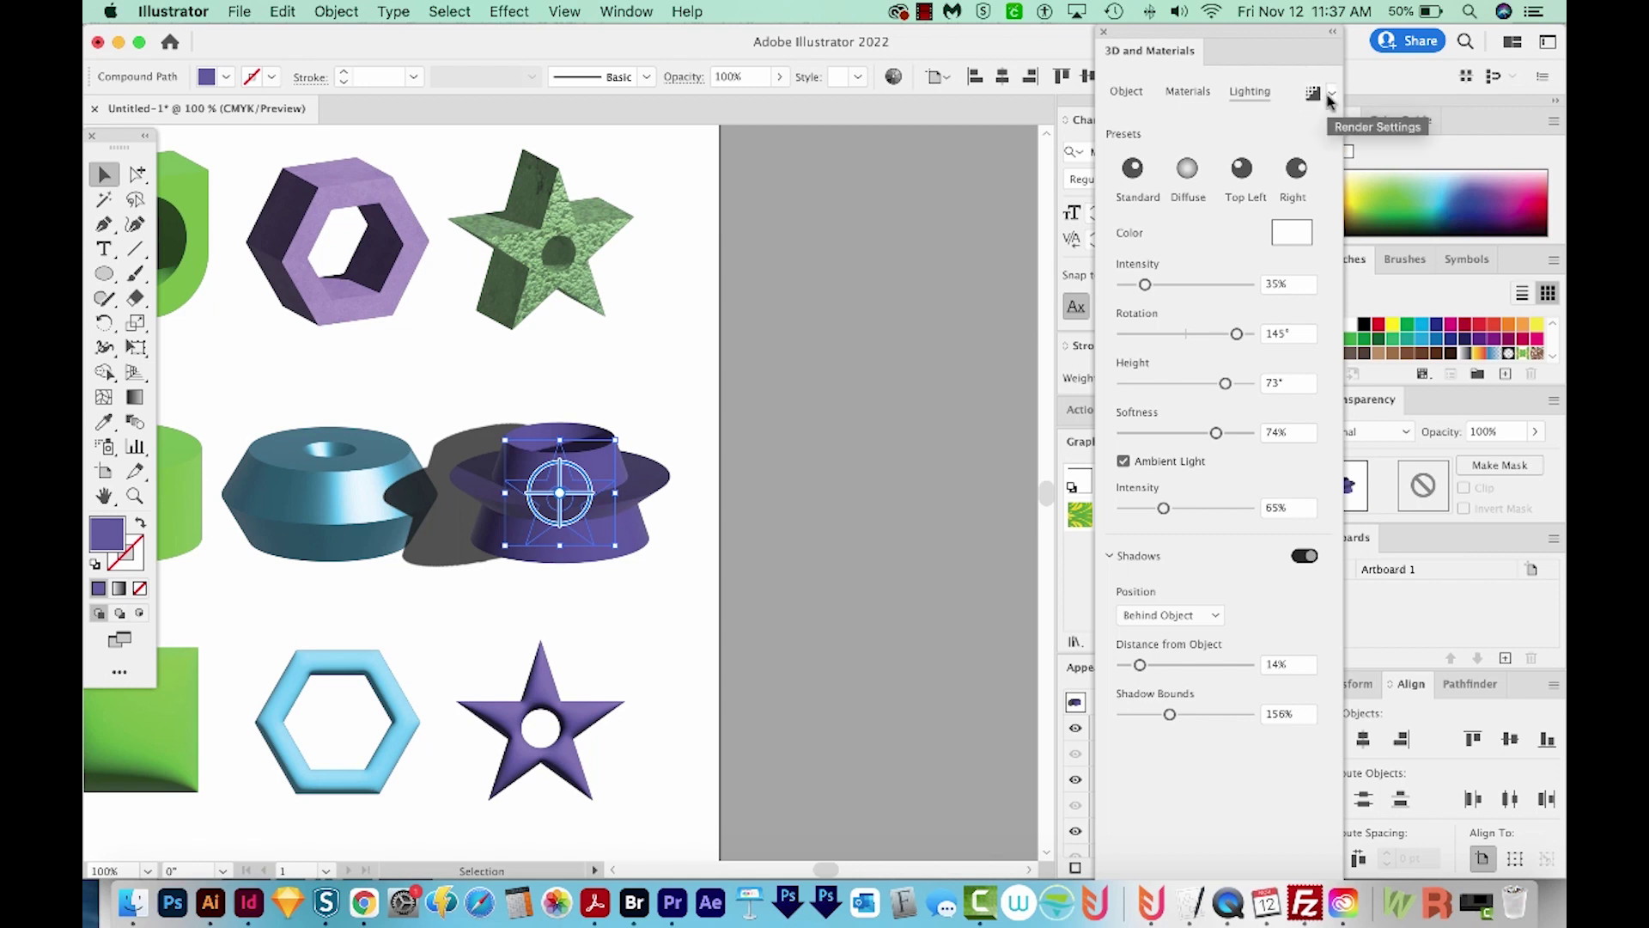
click(1332, 100)
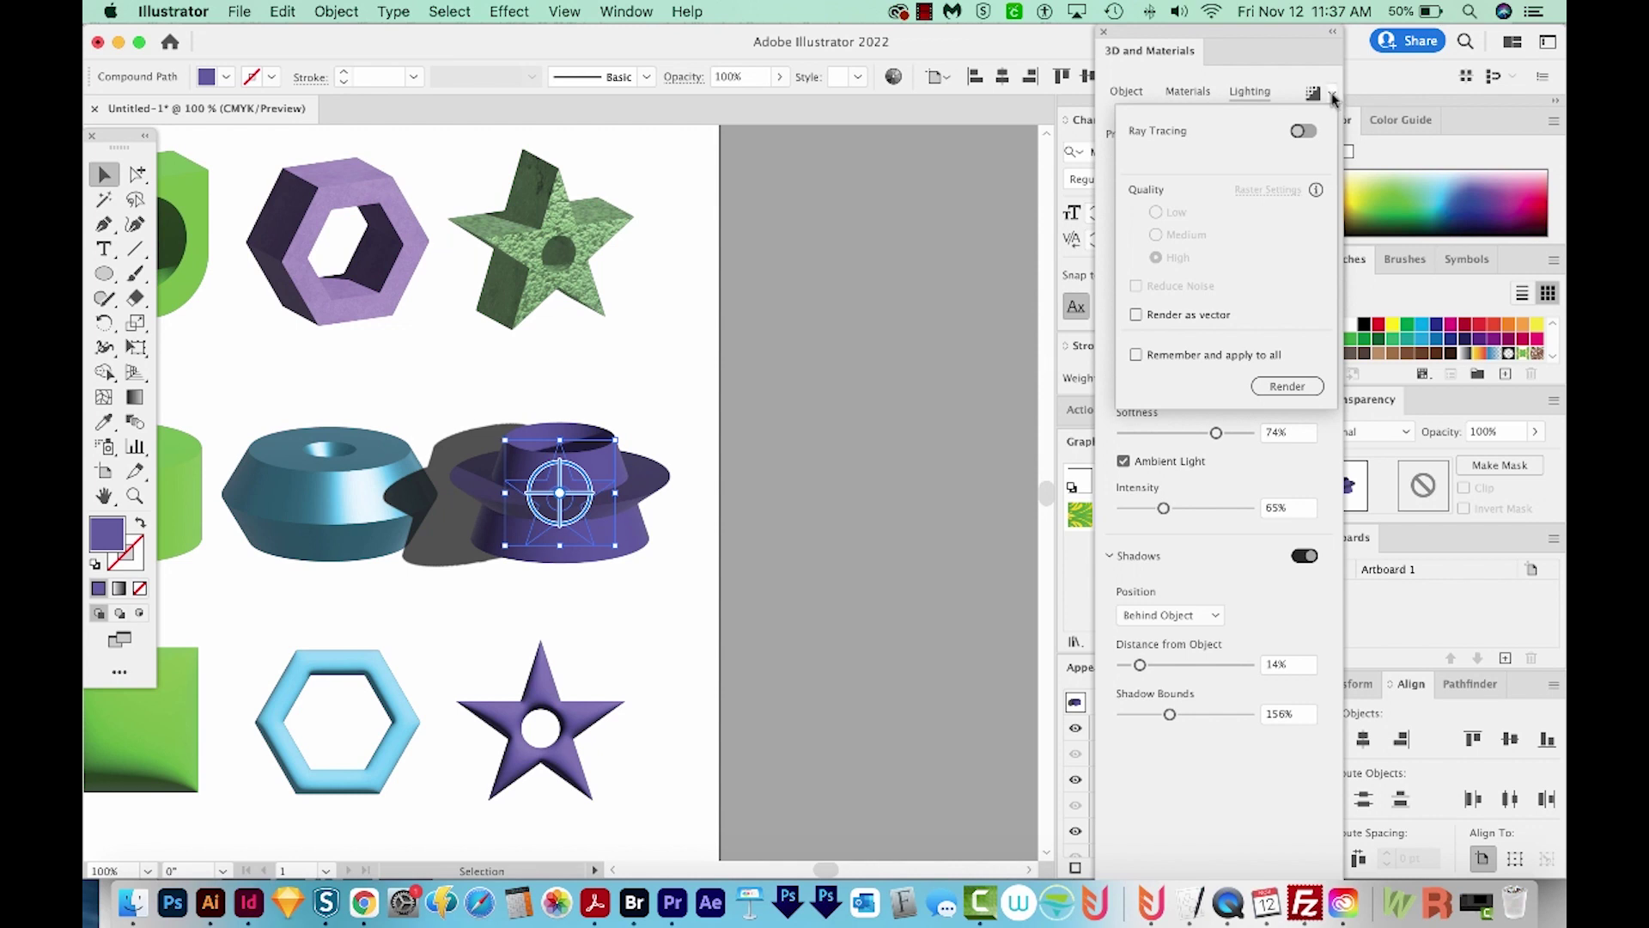
click(1302, 130)
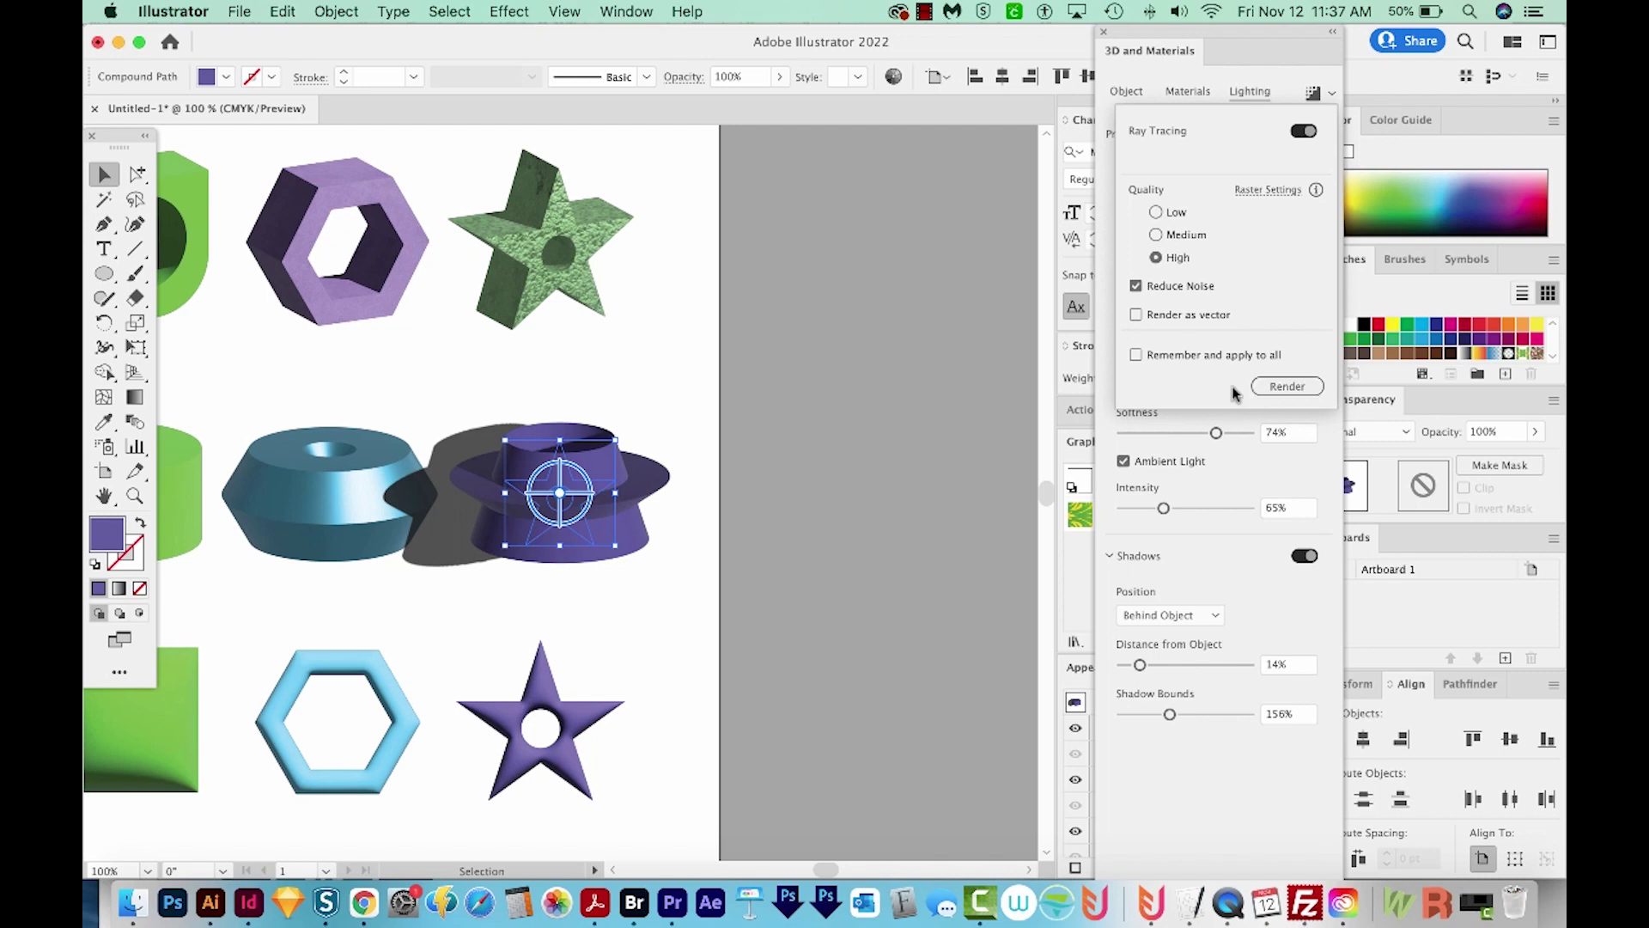
click(1286, 388)
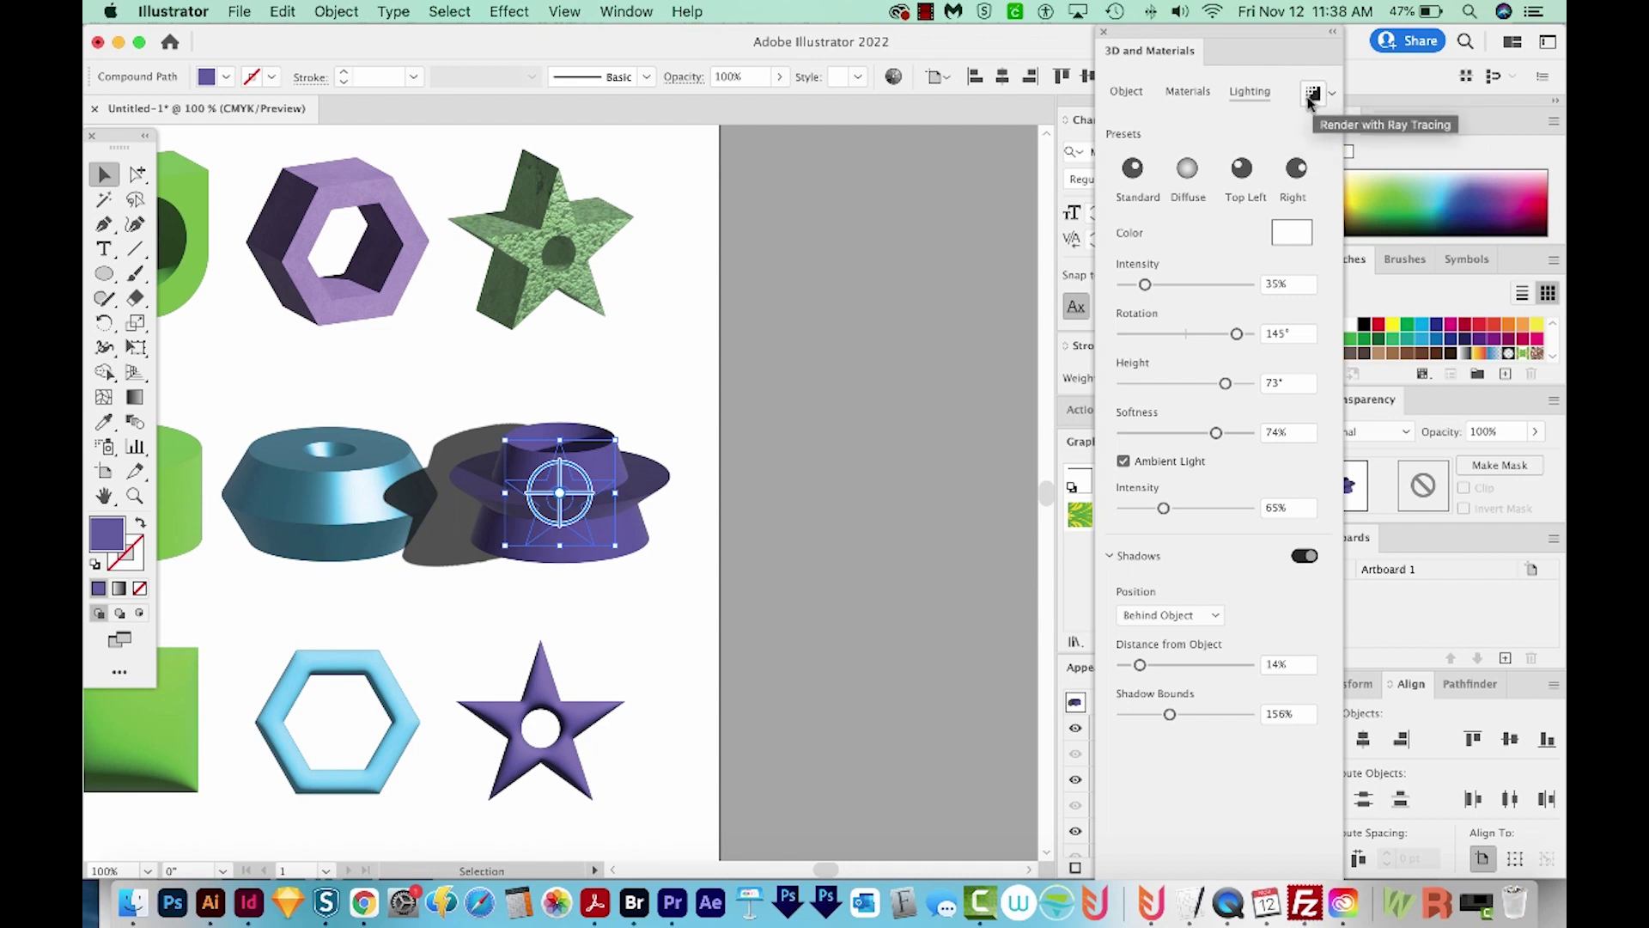
scroll(504, 337, up, 3)
scroll(504, 338, left, 5)
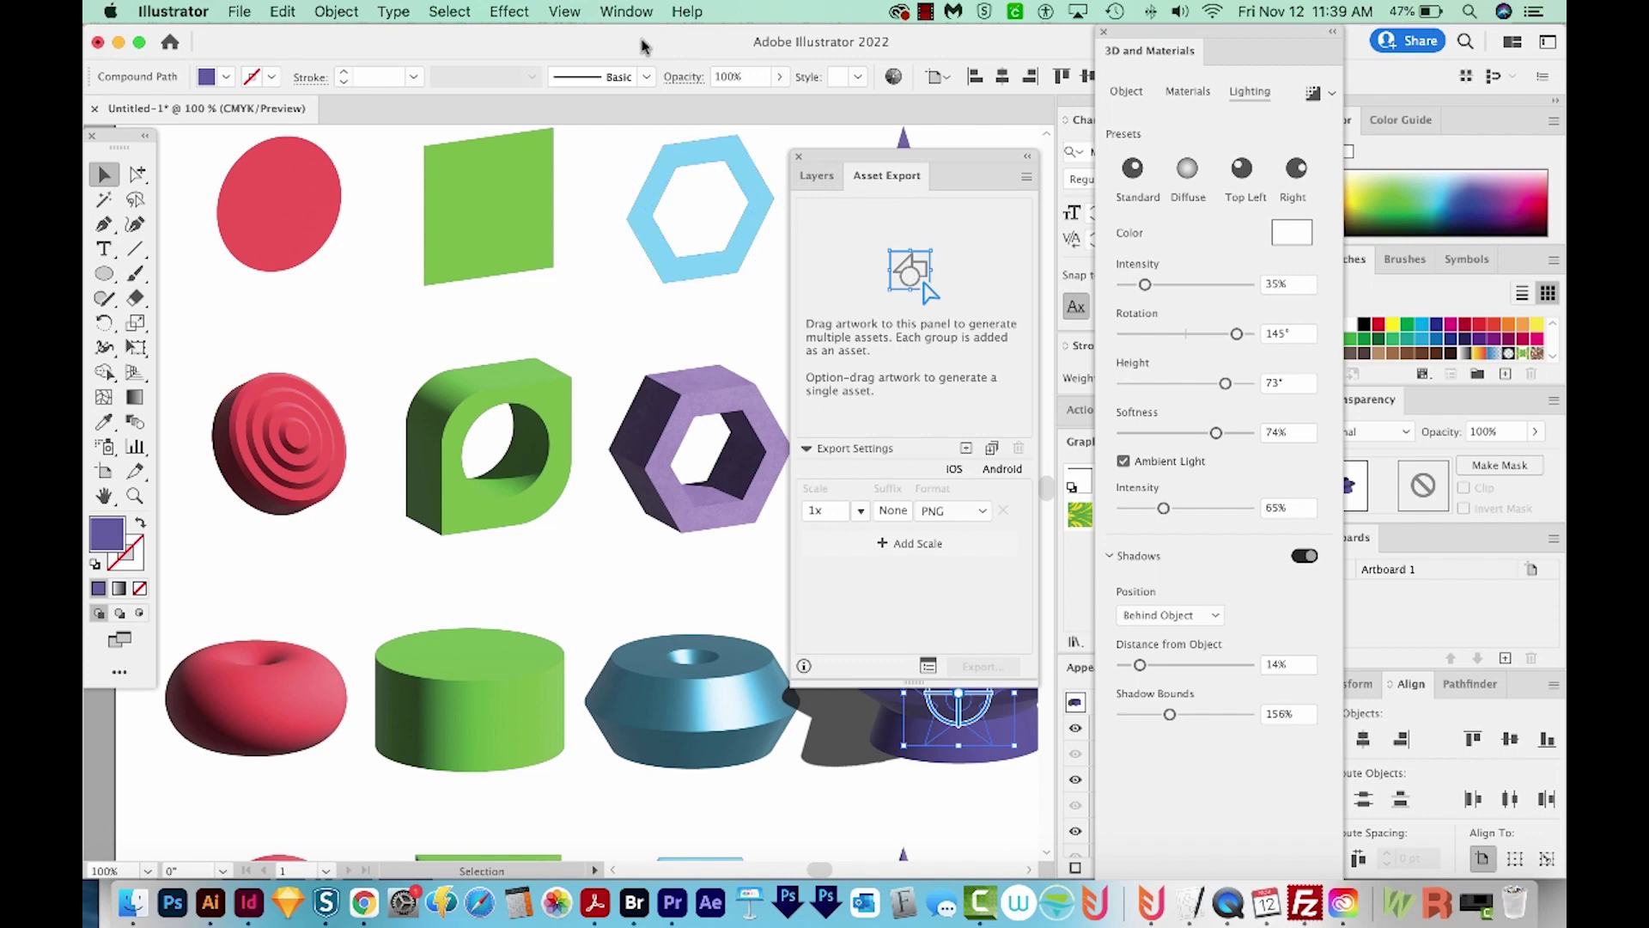
Add the red disc, green block and purple hexagon to Asset Export, plus a 2x export size
click(628, 11)
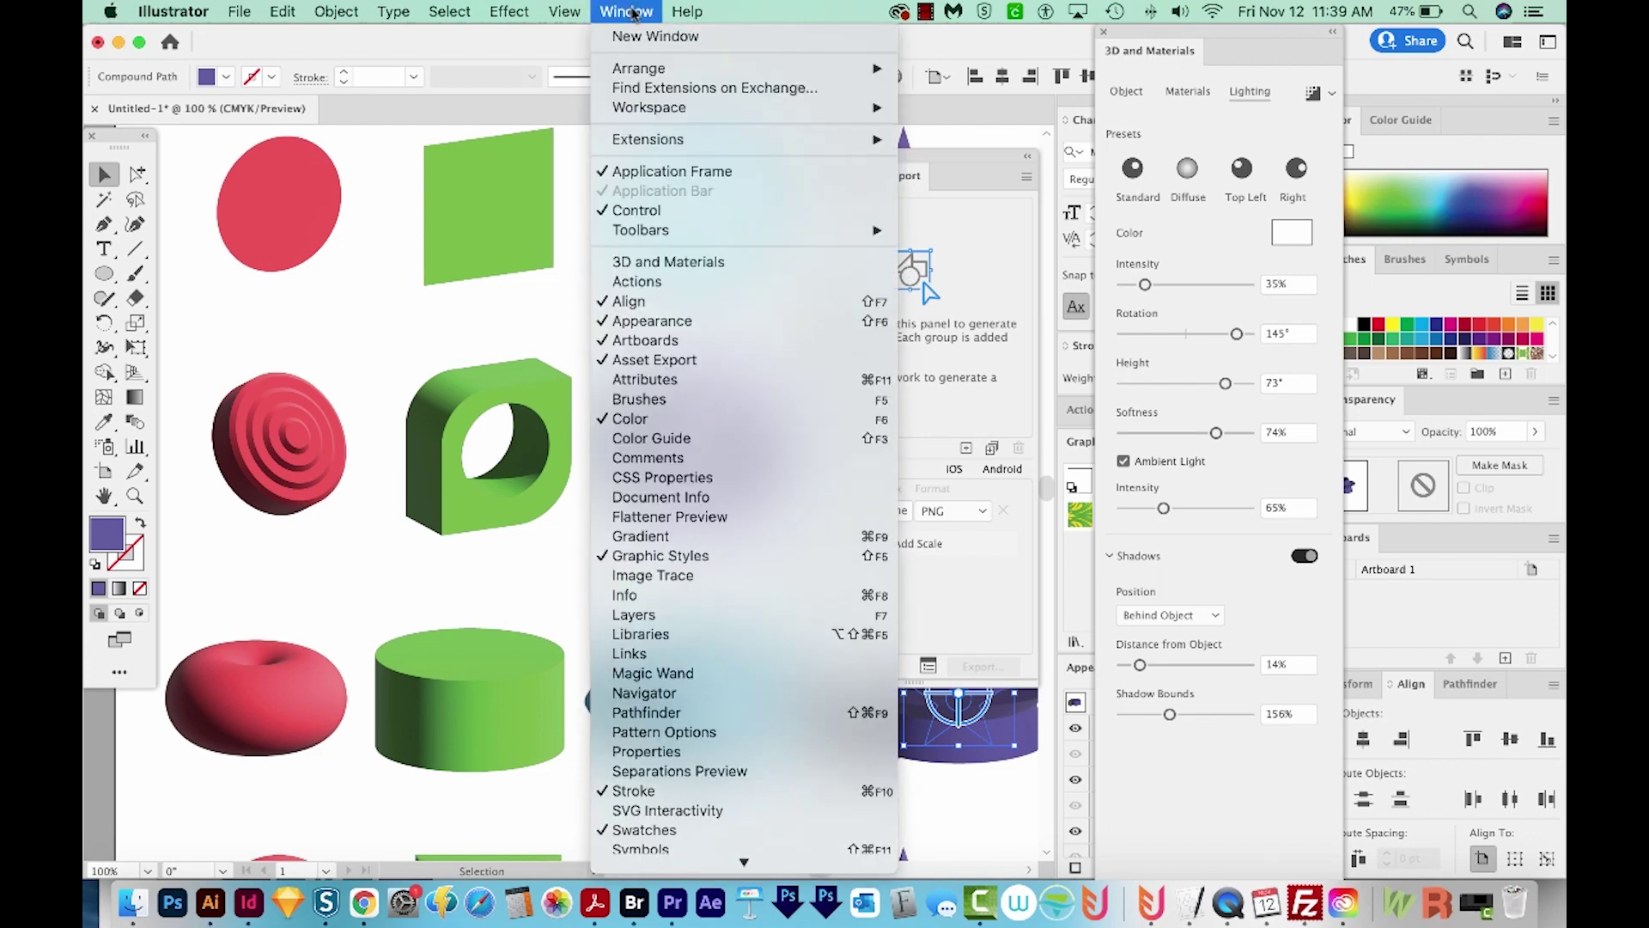
click(718, 365)
drag(316, 458, 865, 274)
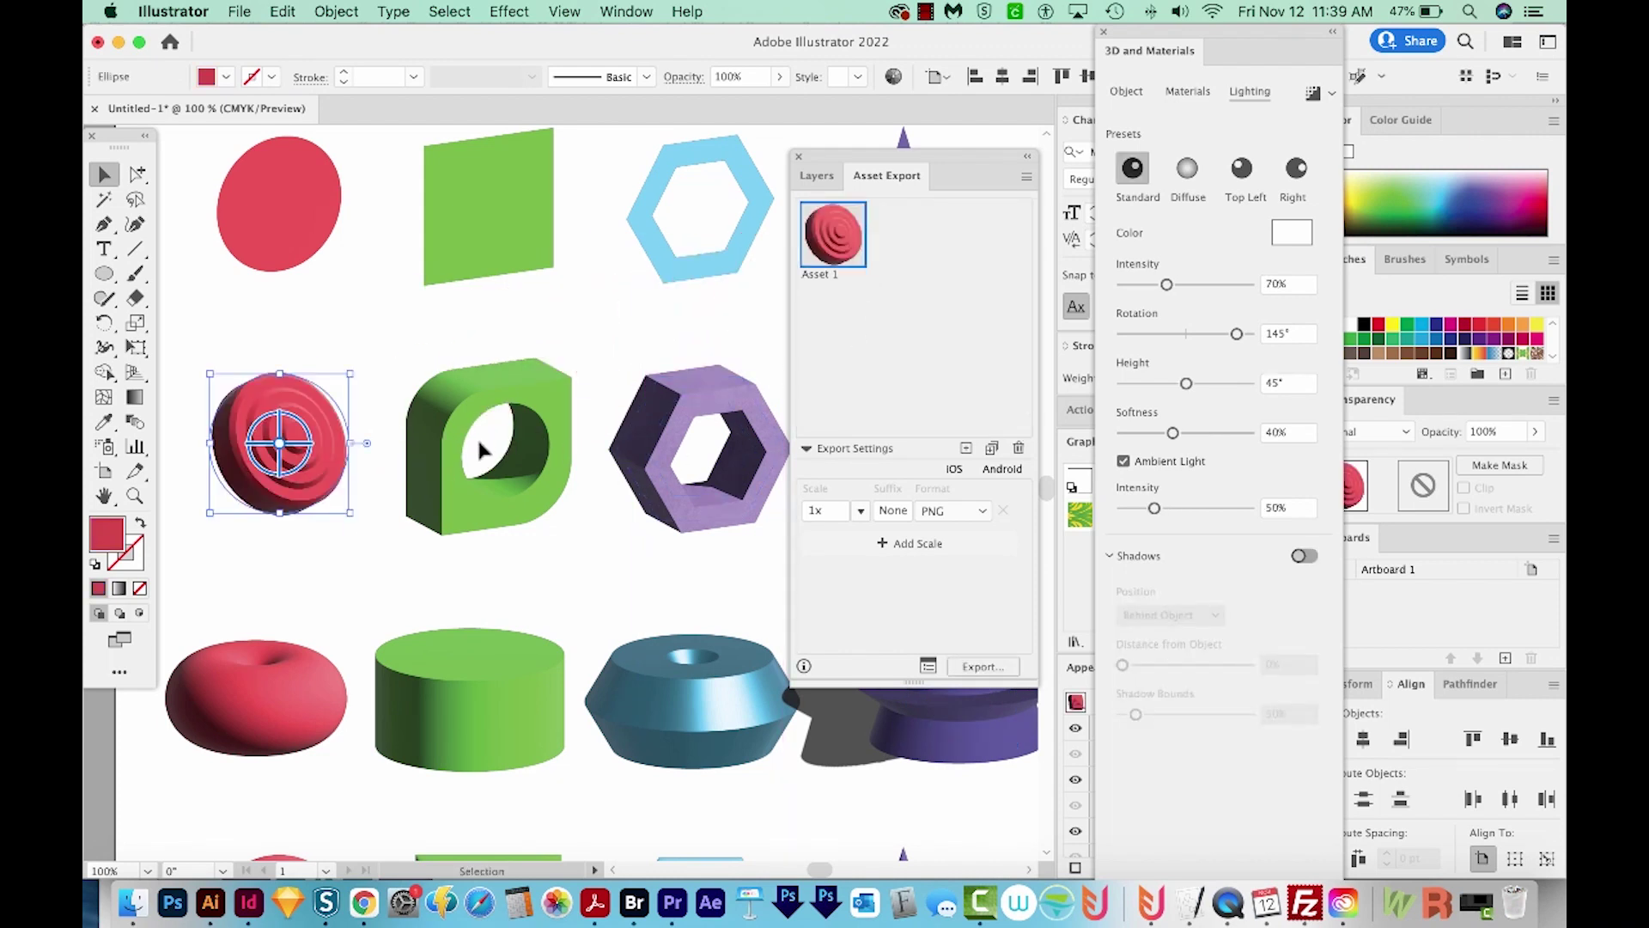
drag(479, 450, 949, 324)
drag(700, 516, 975, 336)
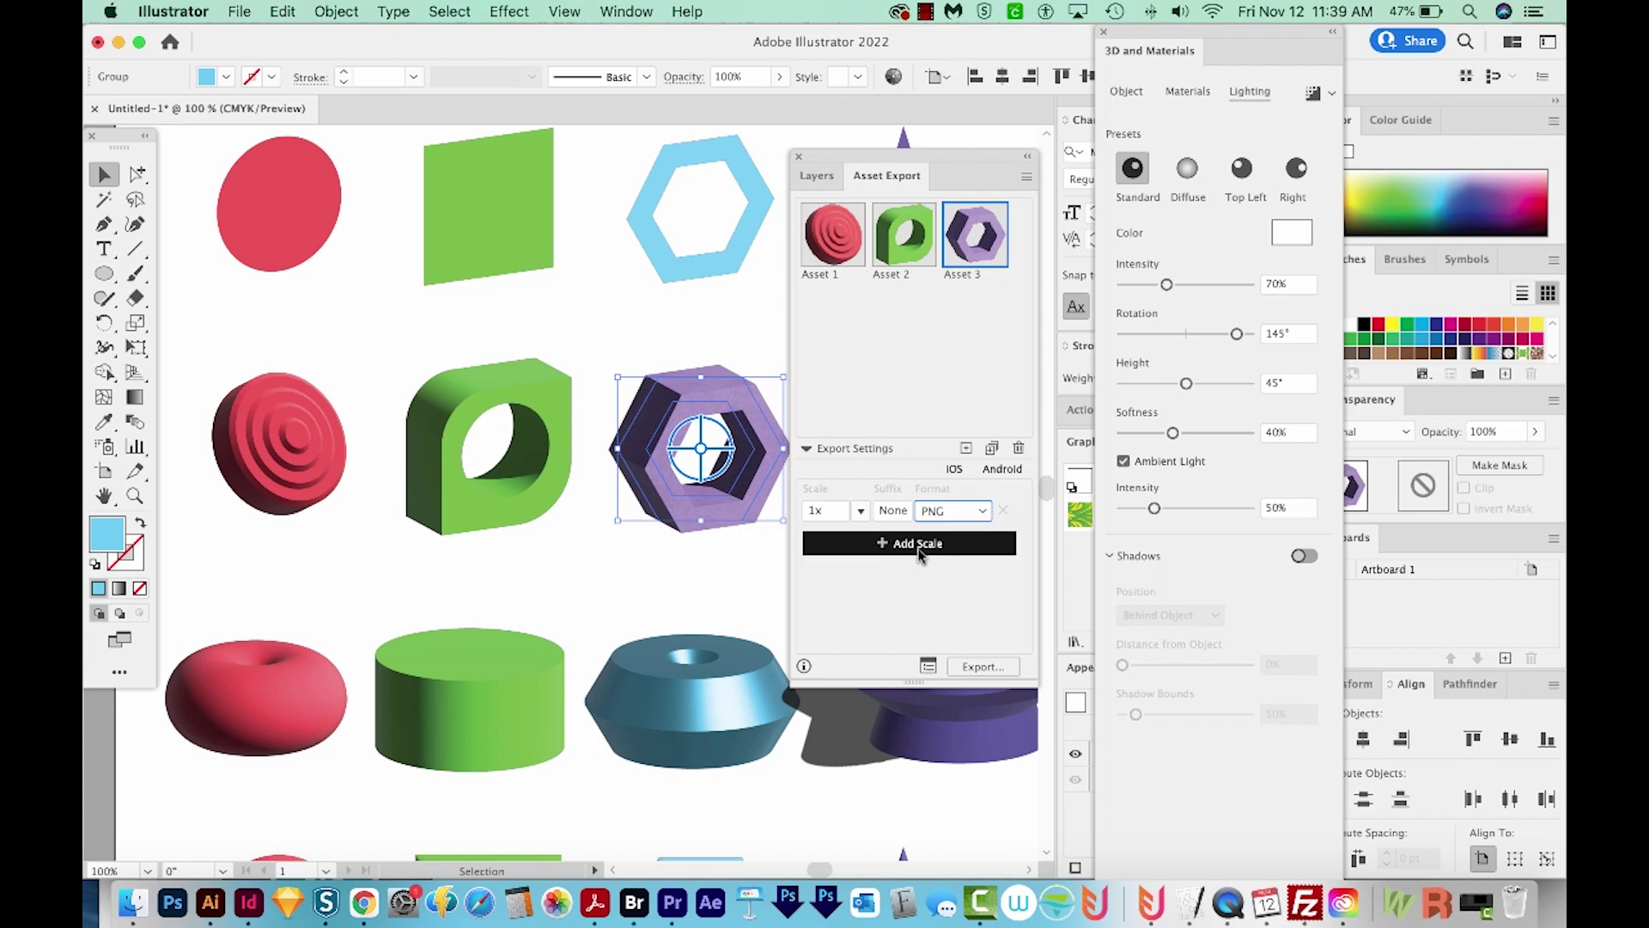
click(954, 543)
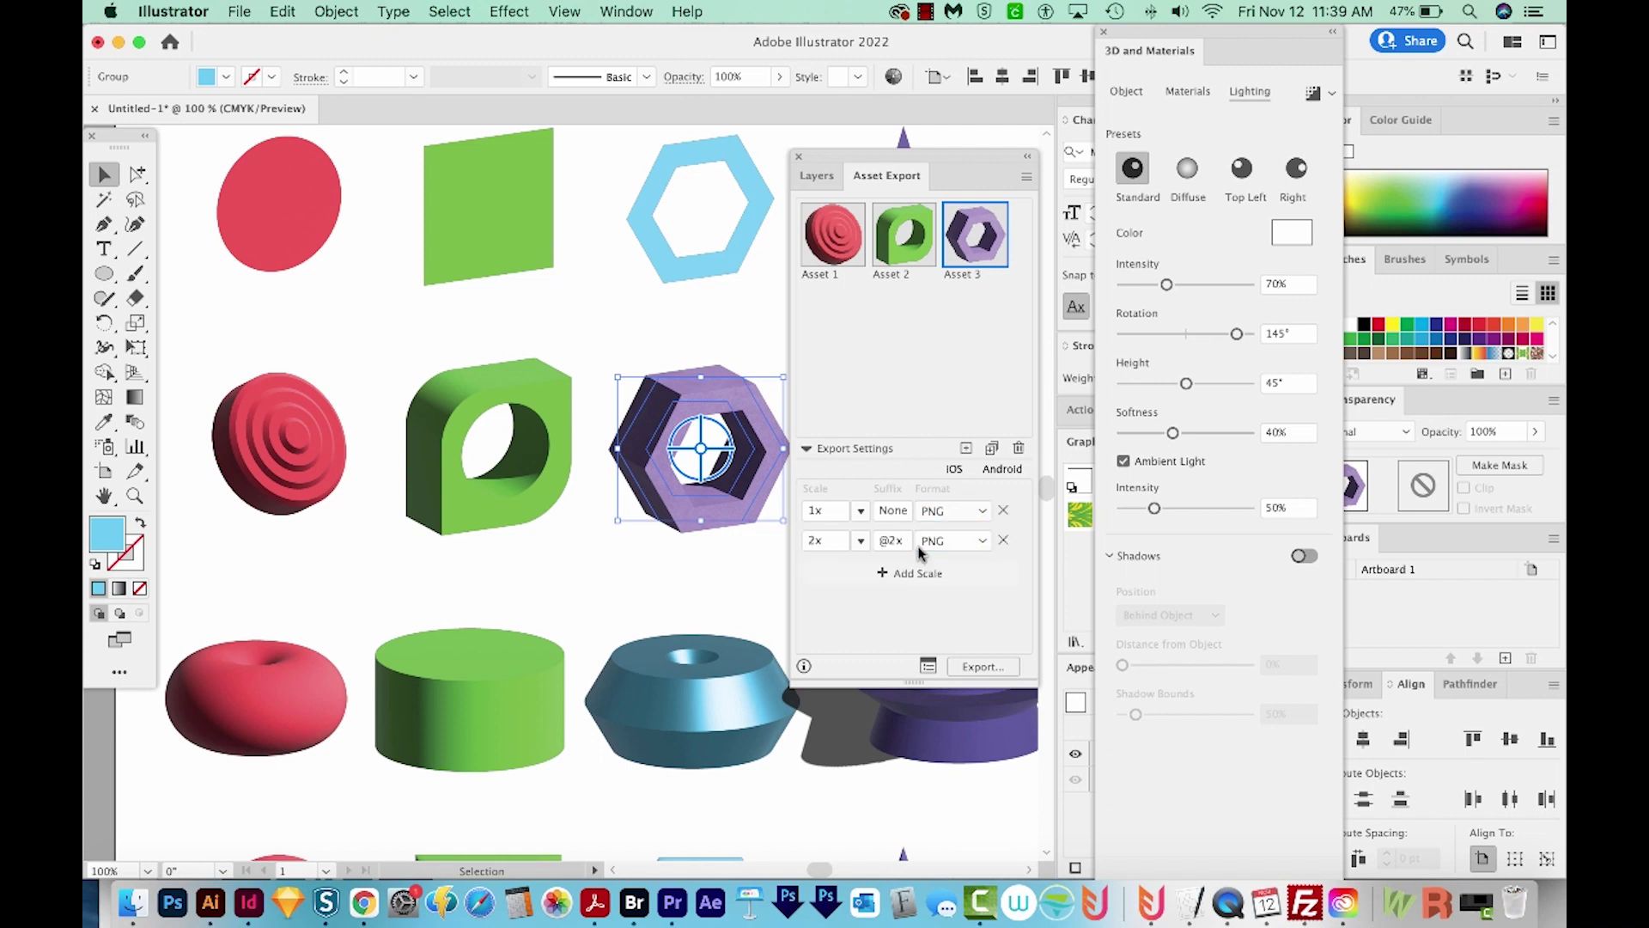
click(970, 544)
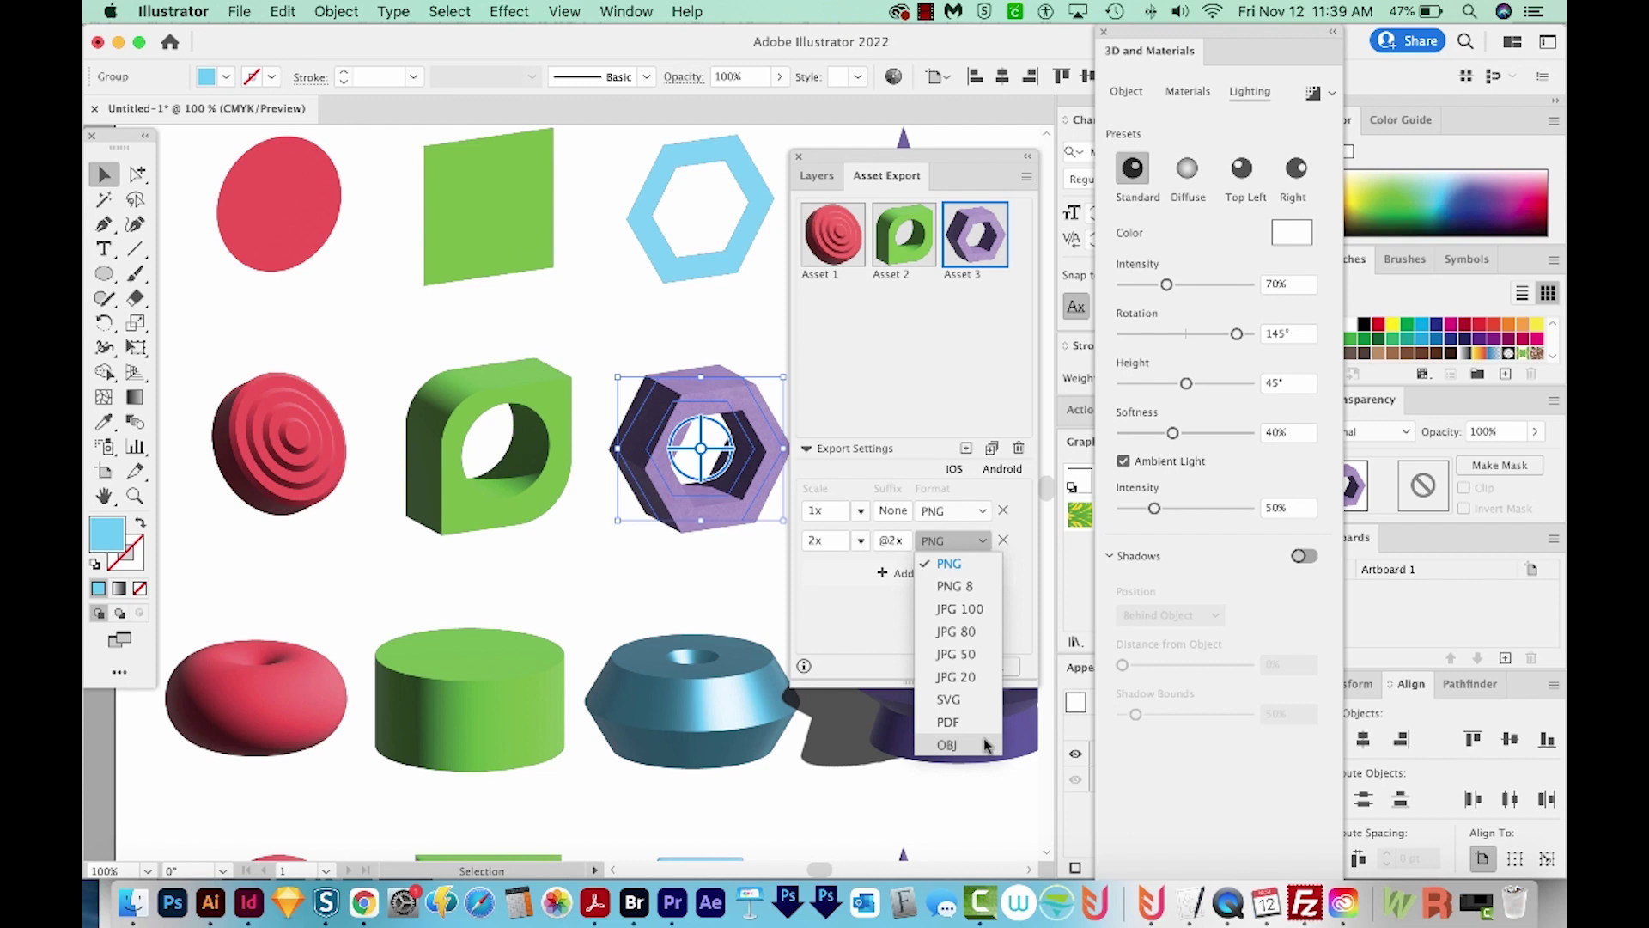
Set the second export size to OBJ and export the three assets, replacing existing files
click(947, 745)
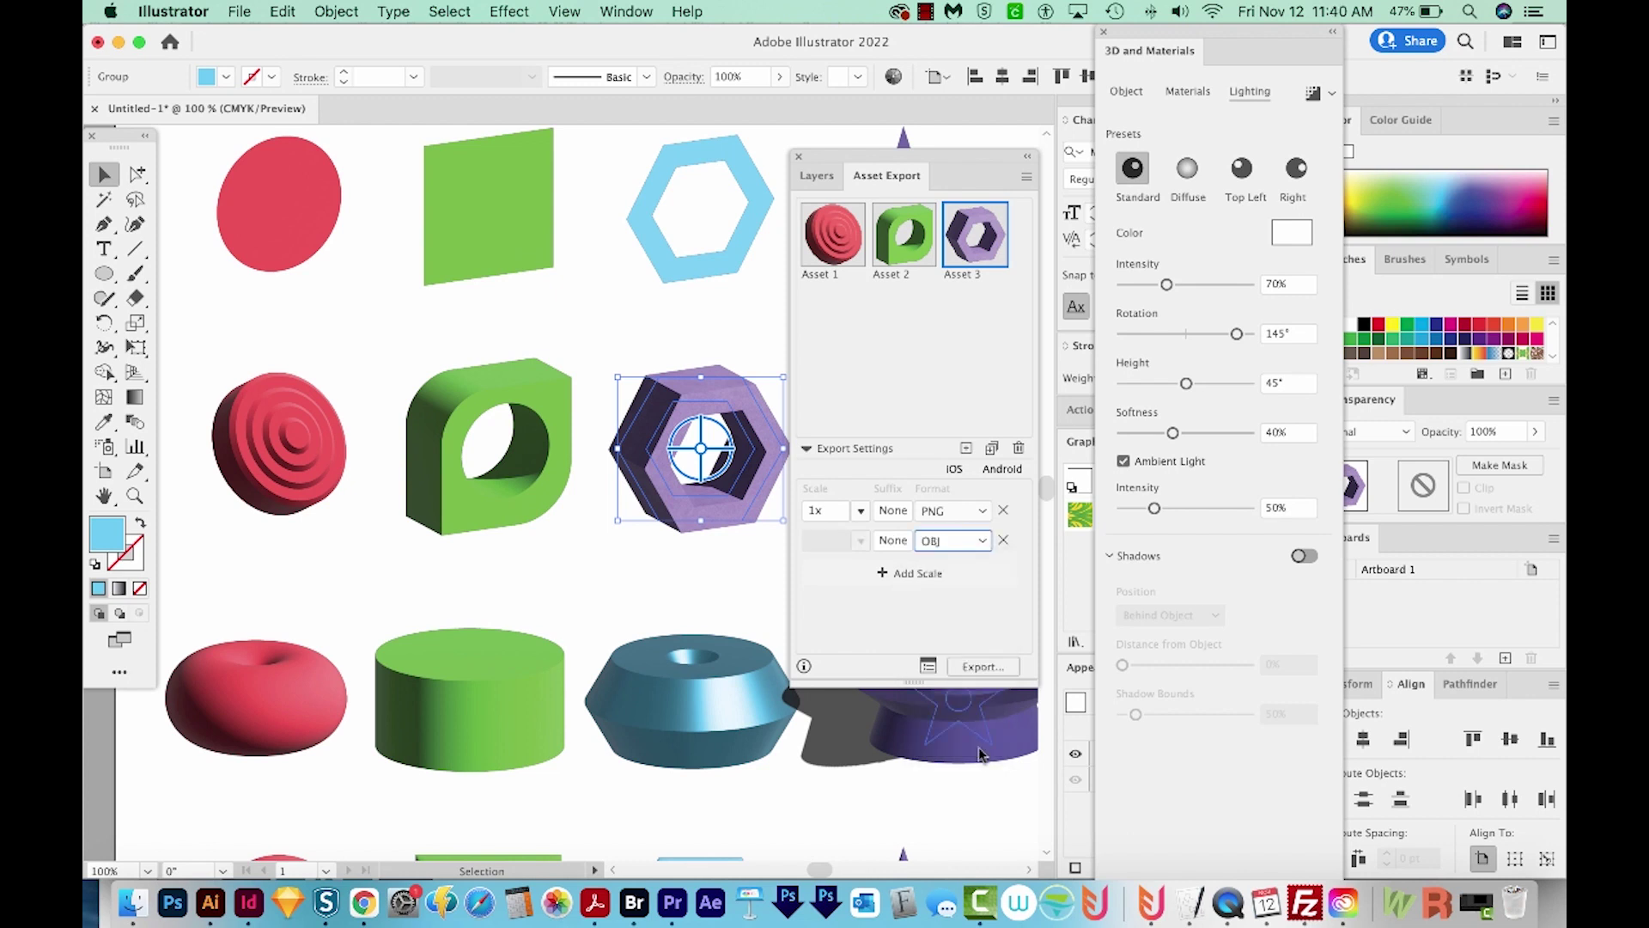
click(982, 667)
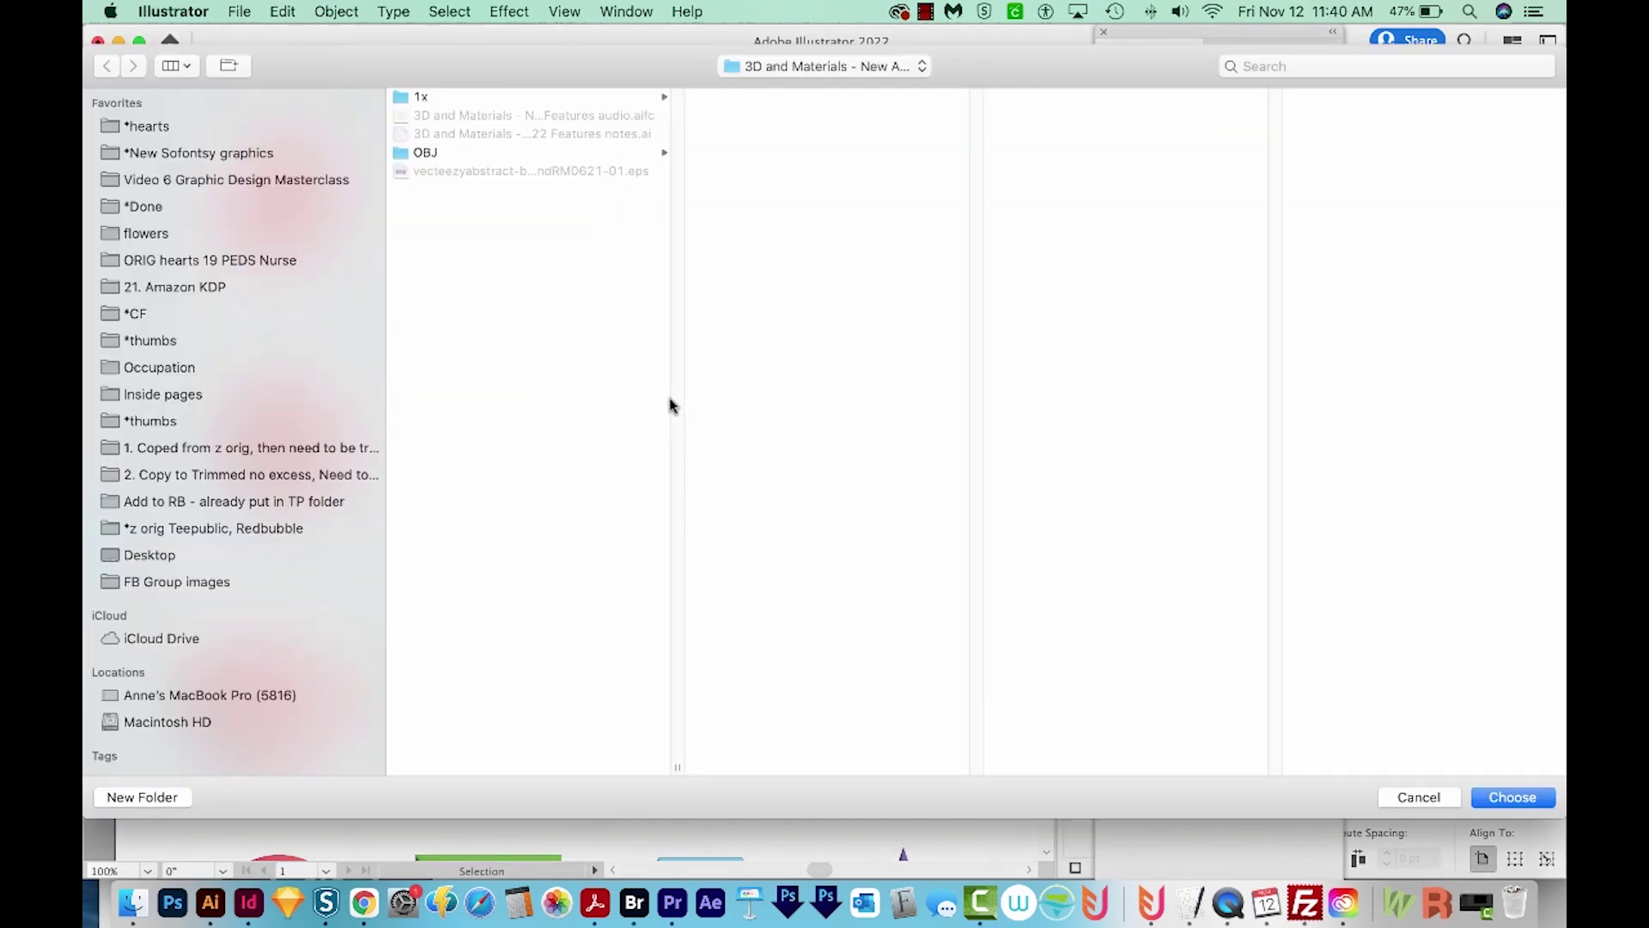
key(Return)
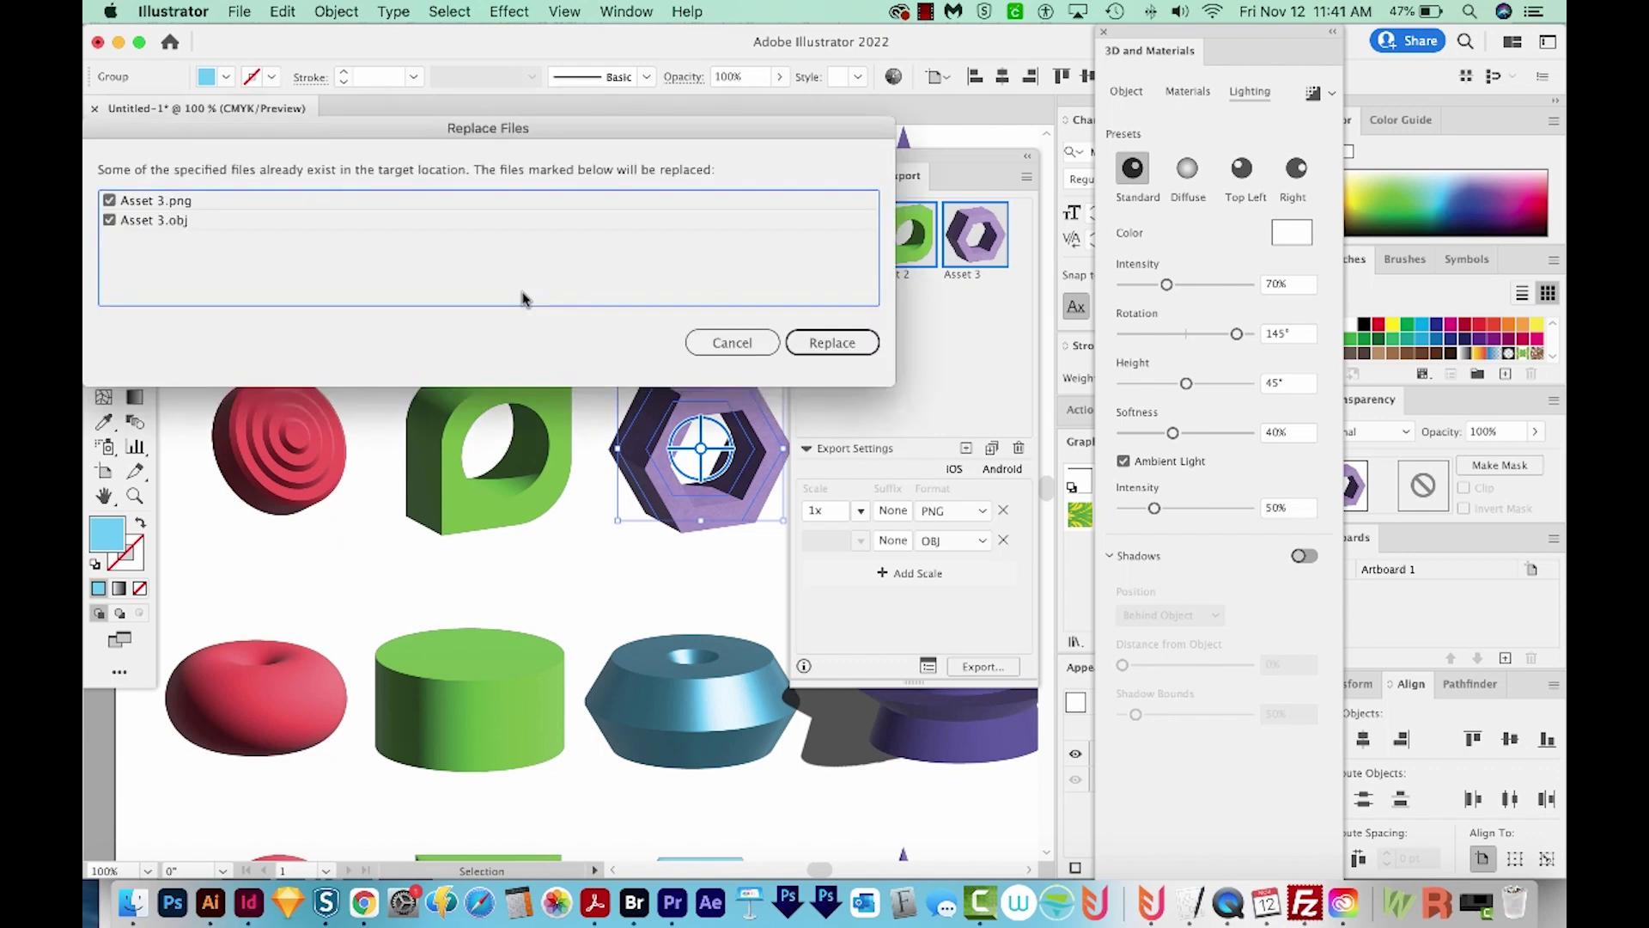
click(833, 341)
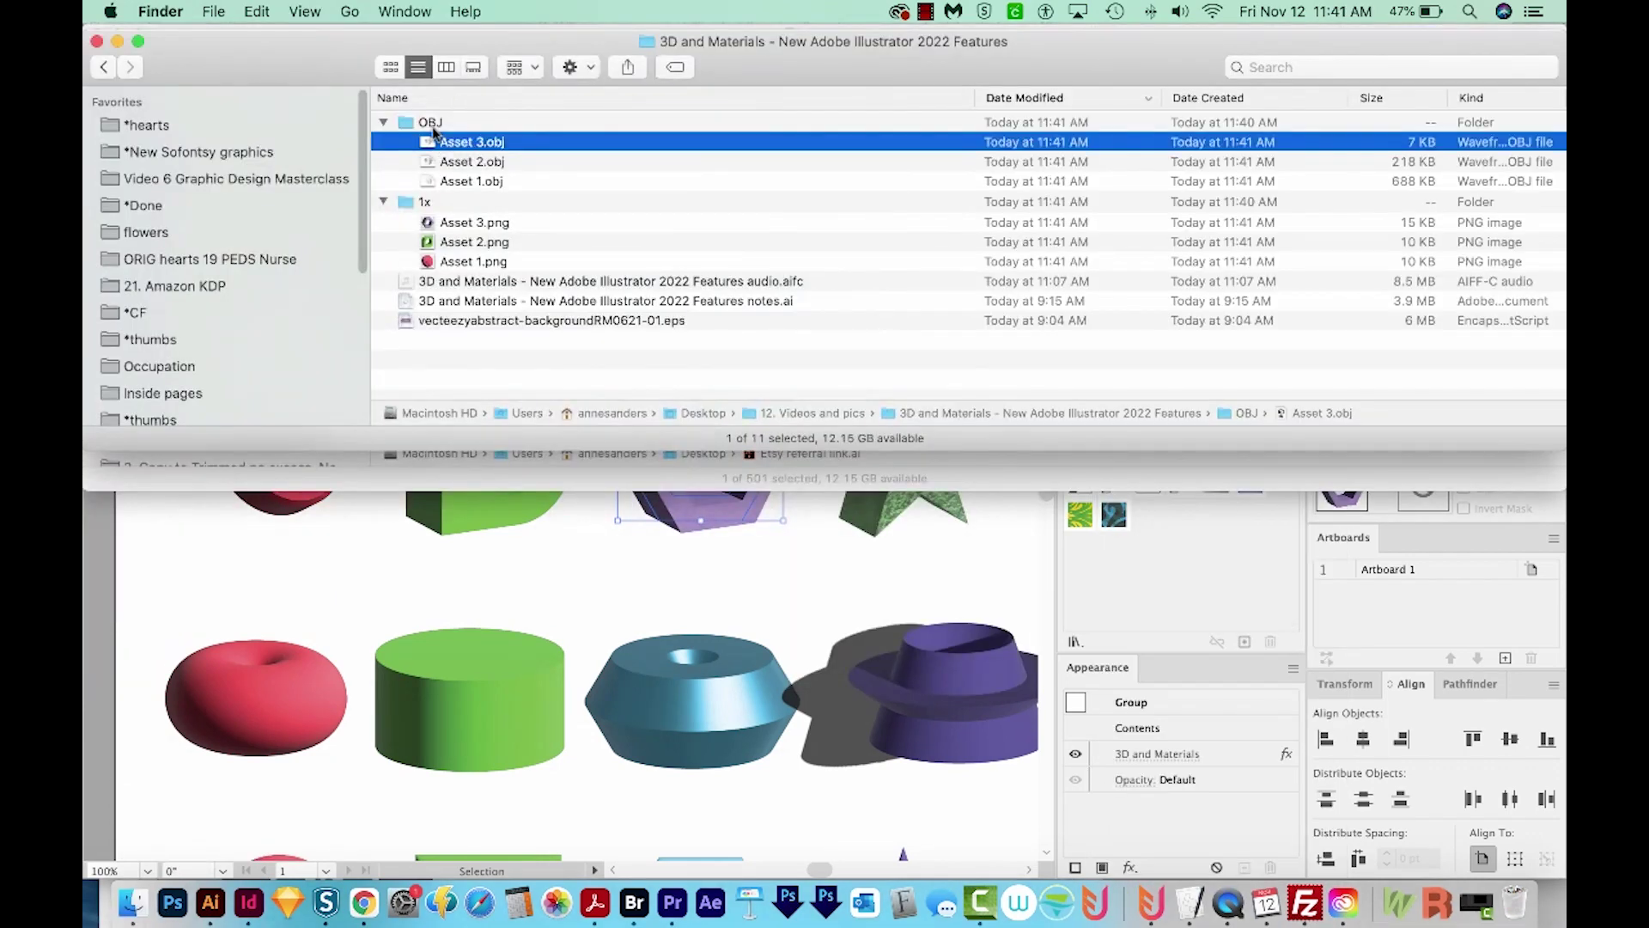
Preview the three exported OBJ models with Quick Look in Finder
click(433, 124)
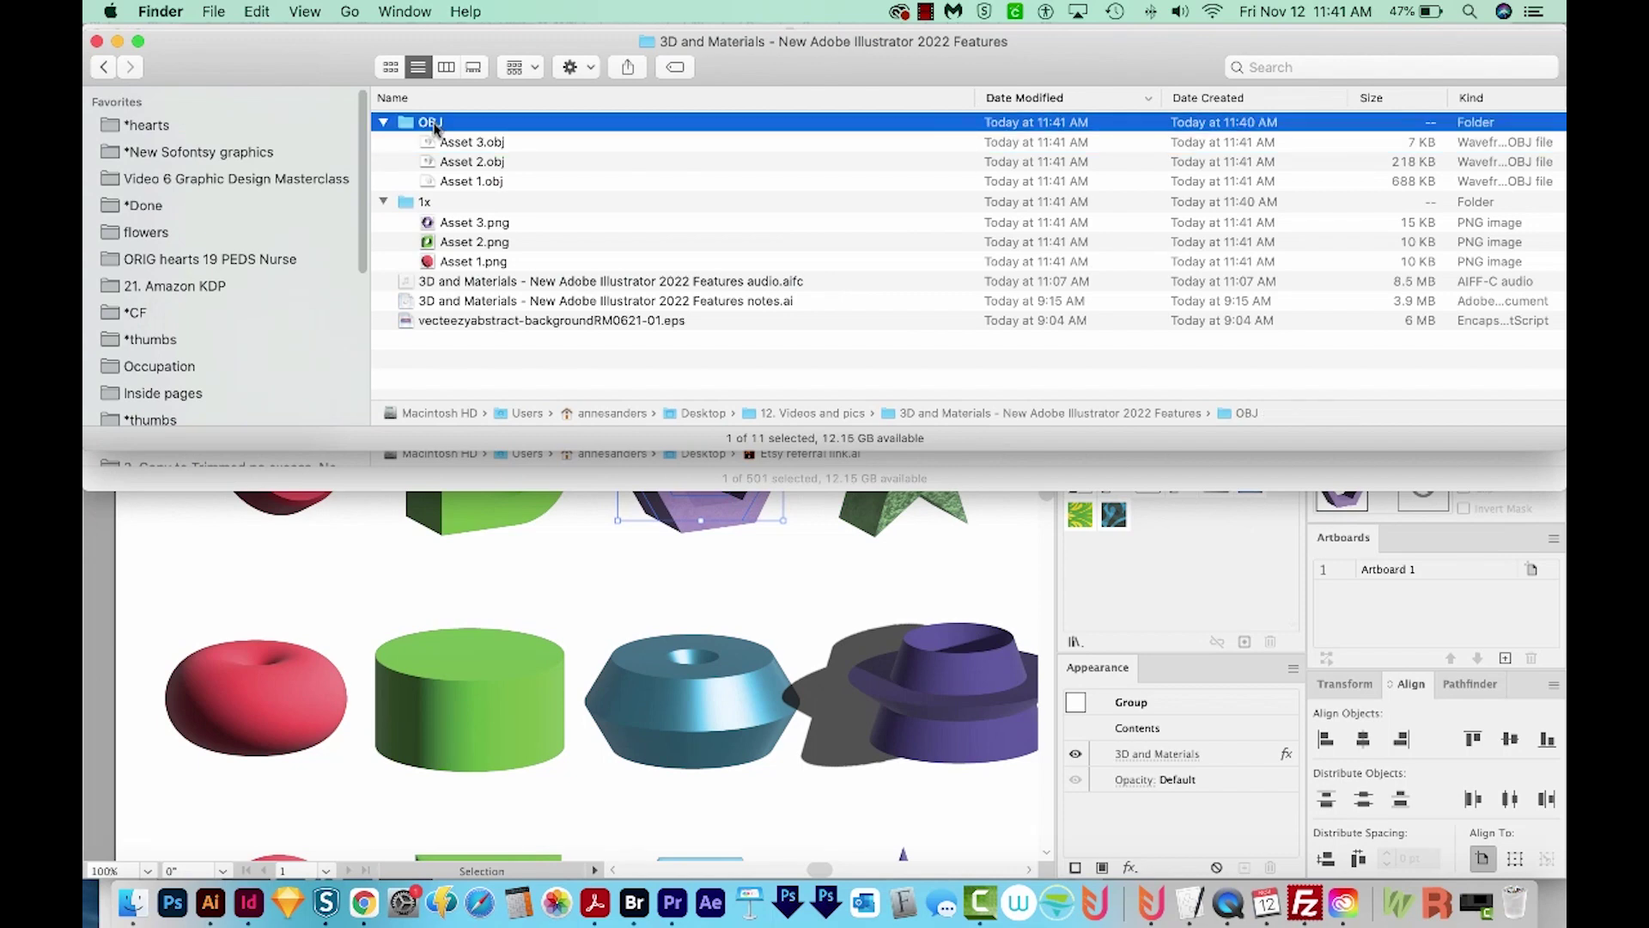
click(538, 146)
key(space)
key(Down)
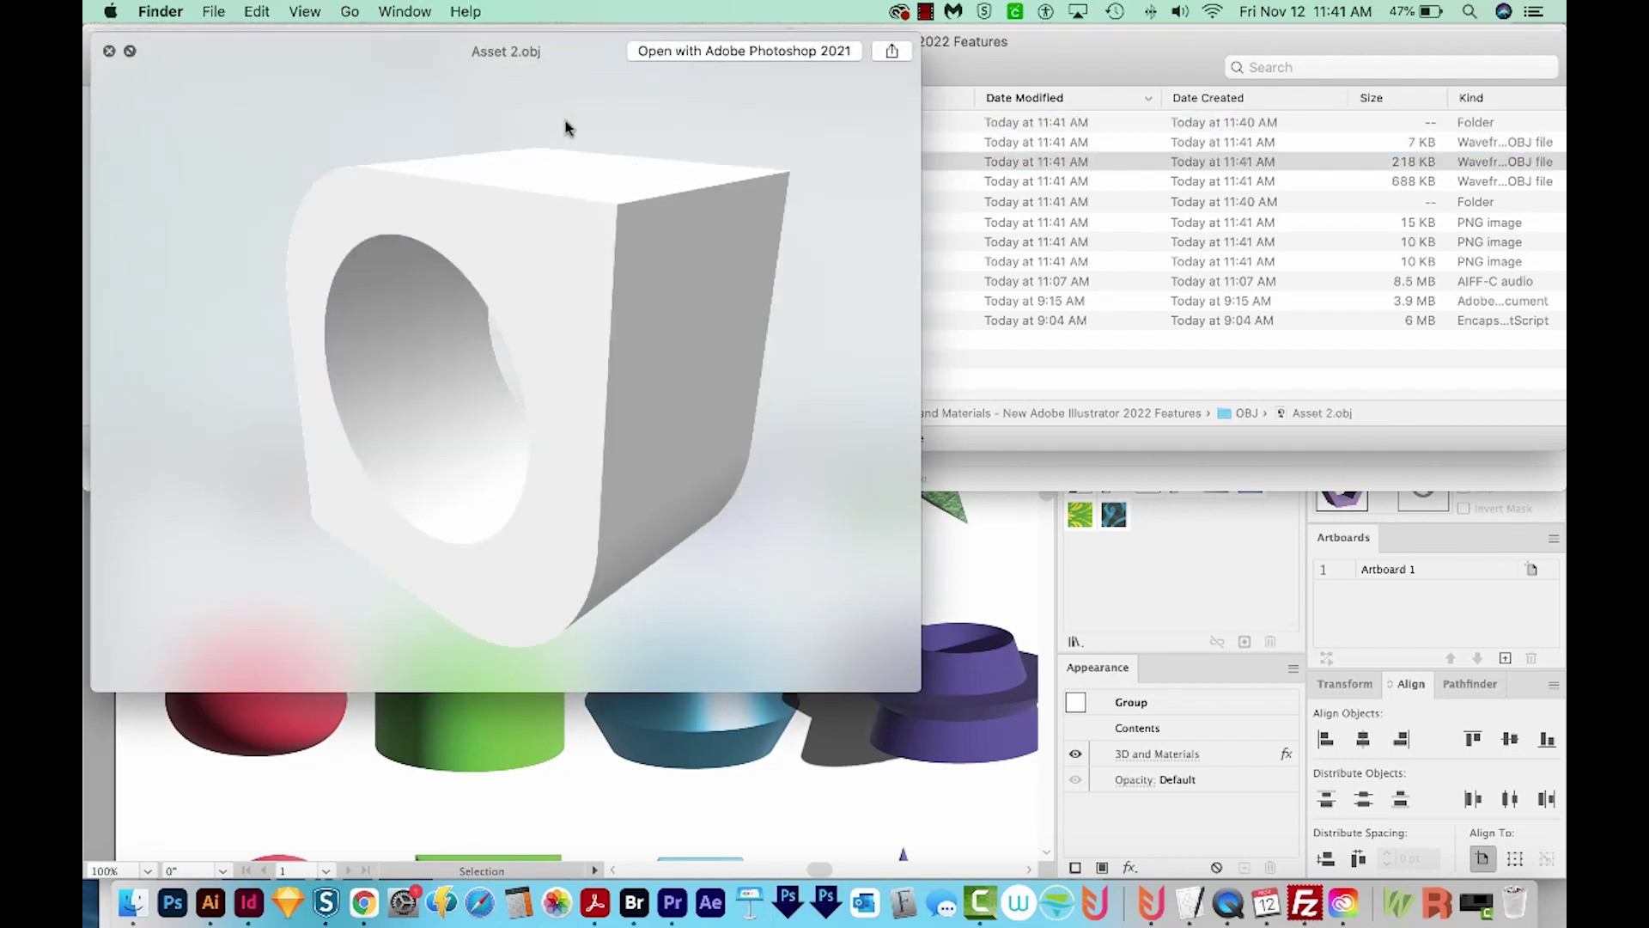
key(Down)
key(space)
Preview the exported PNG images with Quick Look
click(478, 222)
key(space)
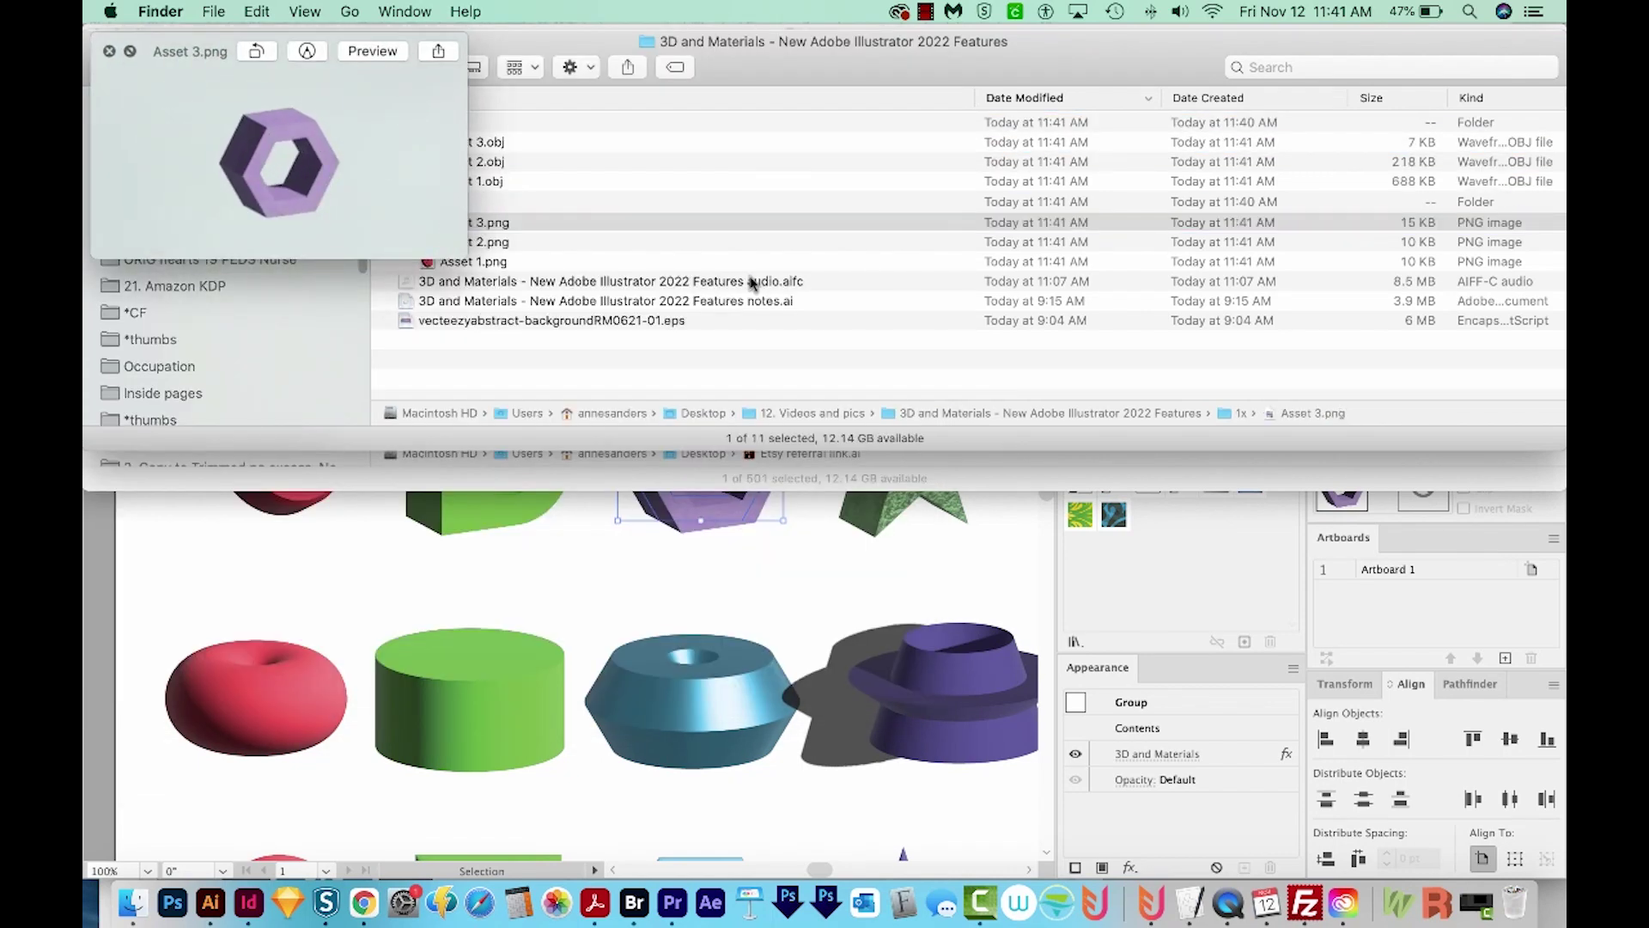
key(Down)
key(Down)
key(space)
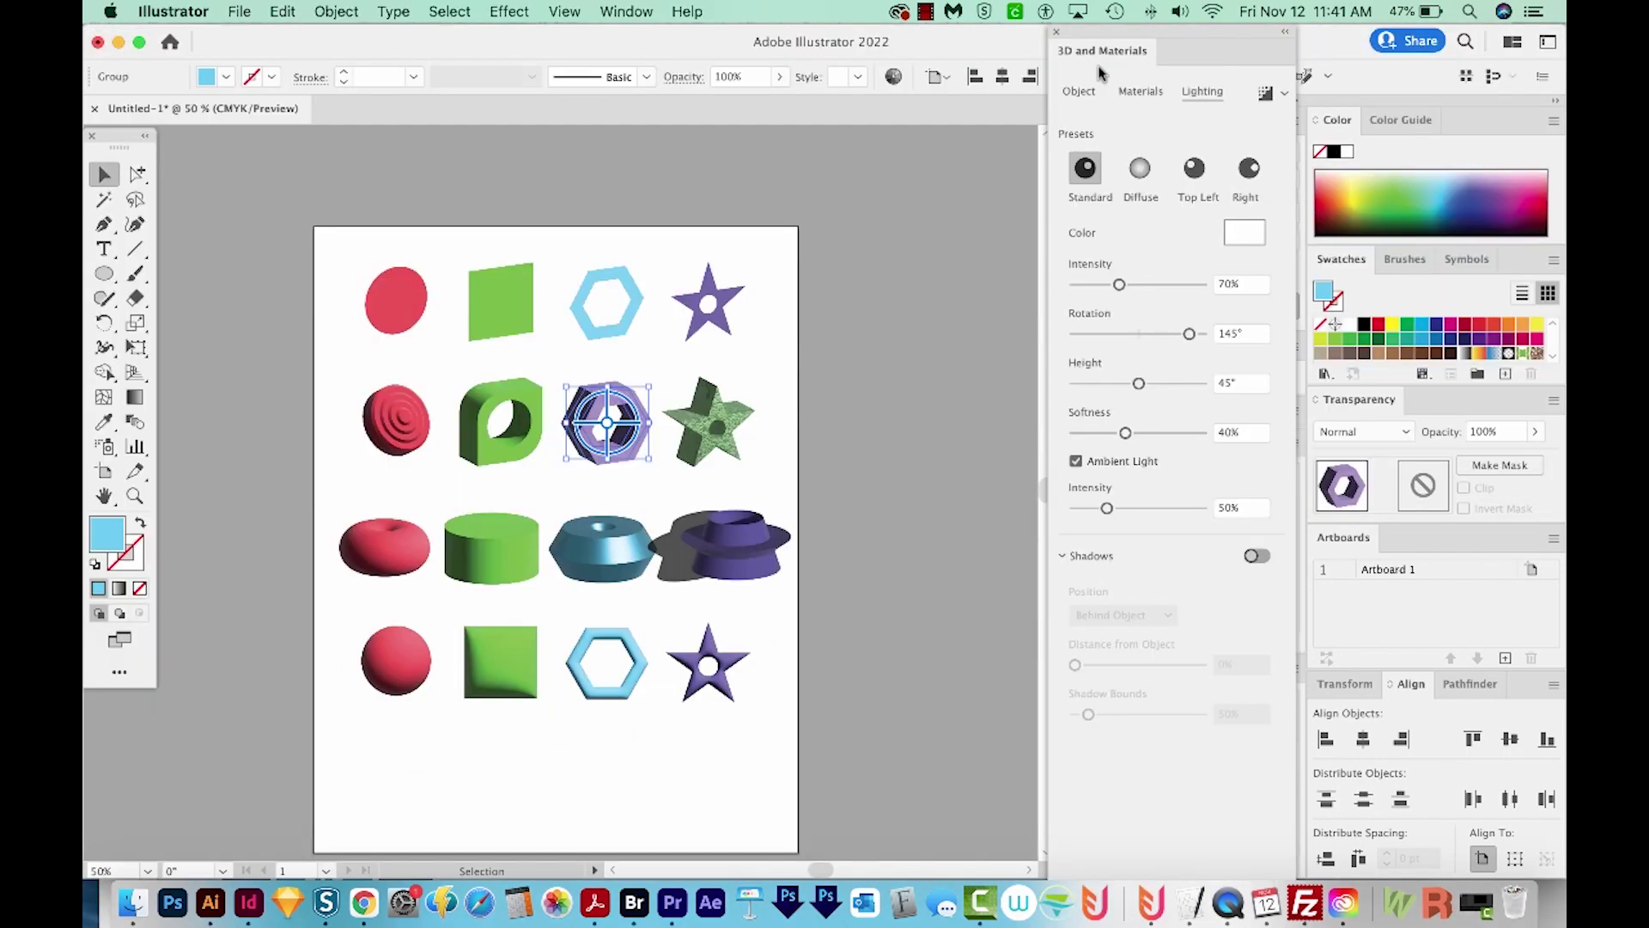